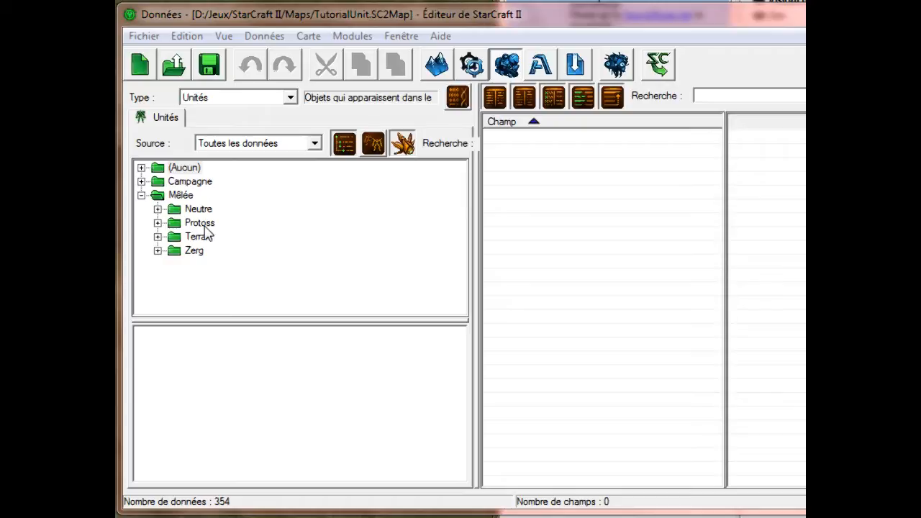
# Open the Améliorations and Capacités data types in their own tabs, and return to the Unités data
pyautogui.click(142, 196)
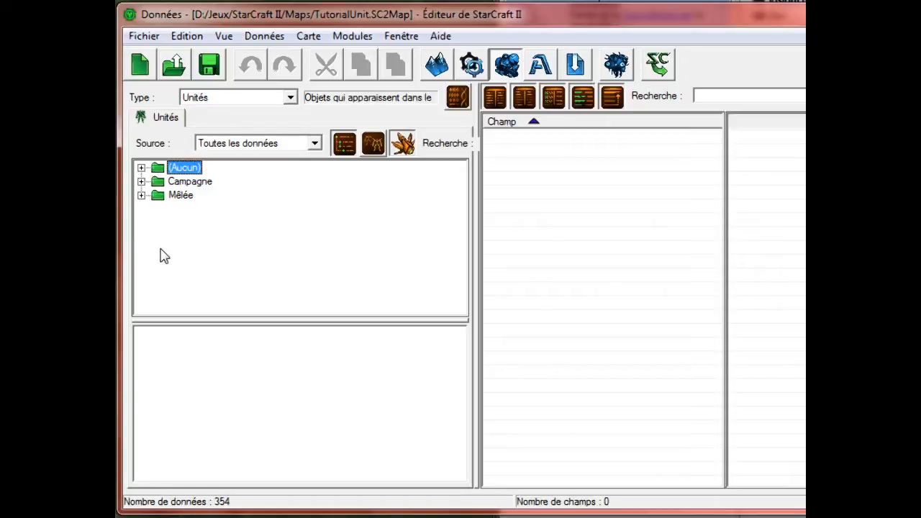
pyautogui.click(232, 96)
pyautogui.scroll(4, 237, 100)
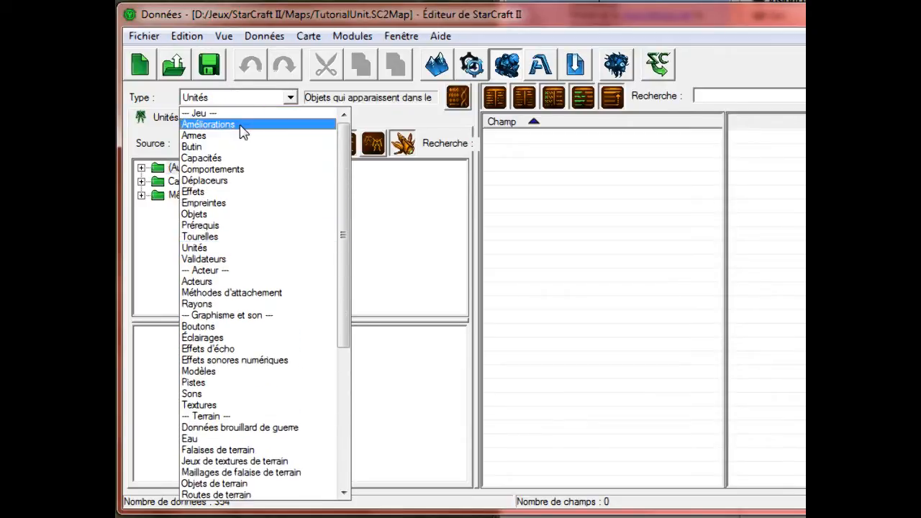
pyautogui.click(243, 129)
pyautogui.click(216, 98)
pyautogui.scroll(1, 223, 101)
pyautogui.click(237, 158)
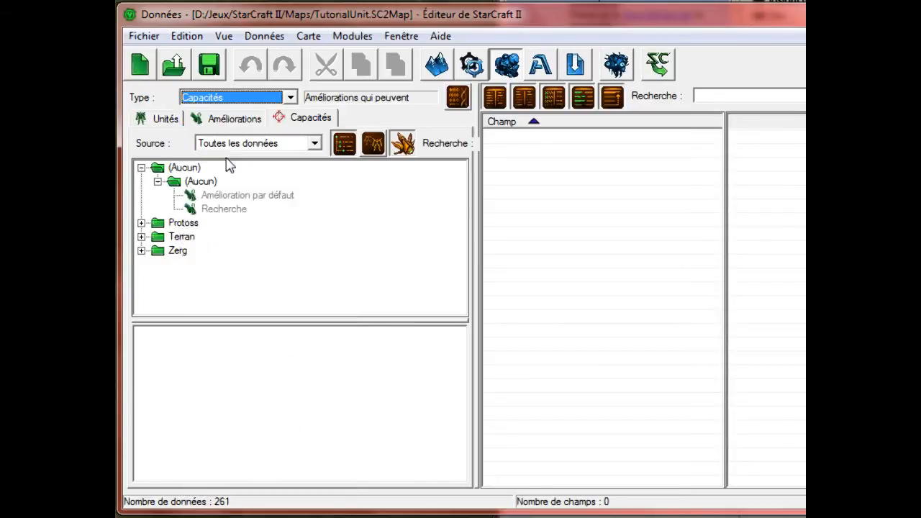
pyautogui.click(163, 123)
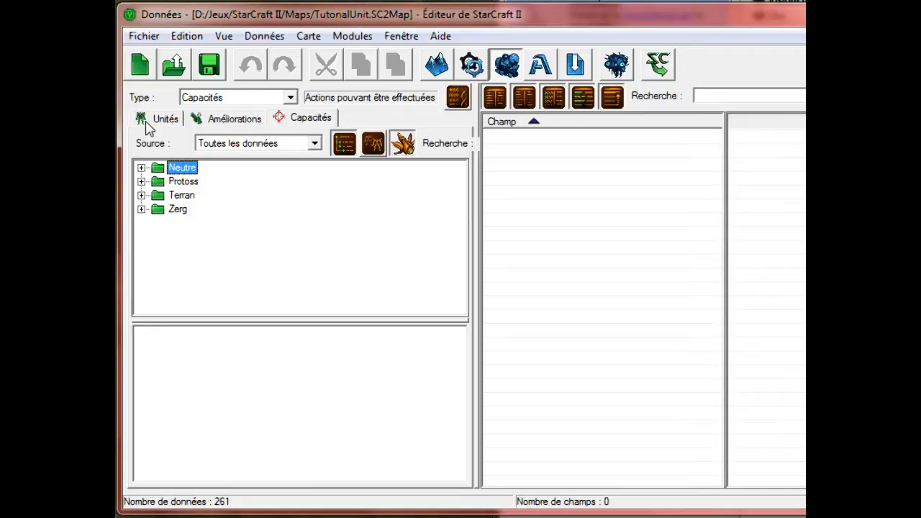
# Select the Super Marine among the Terran units of the Mêlée category
pyautogui.scroll(-1, 212, 209)
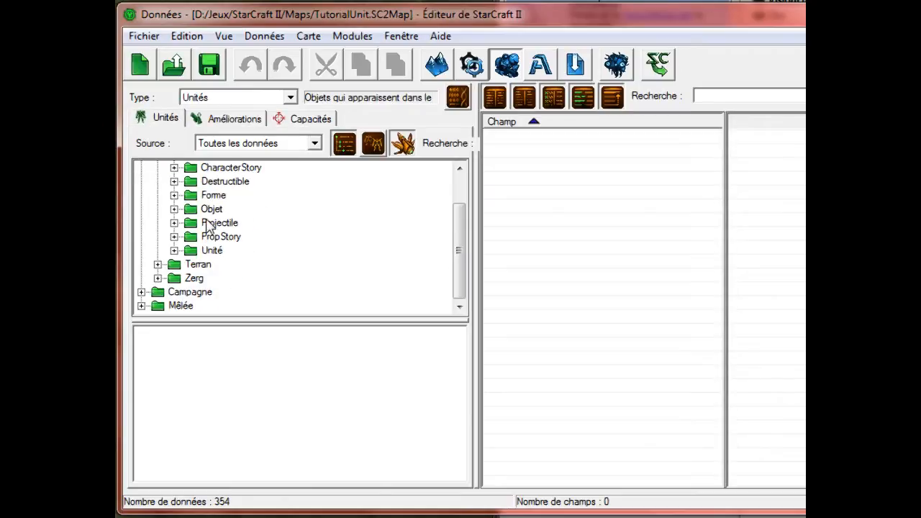
pyautogui.scroll(1, 147, 250)
pyautogui.click(142, 168)
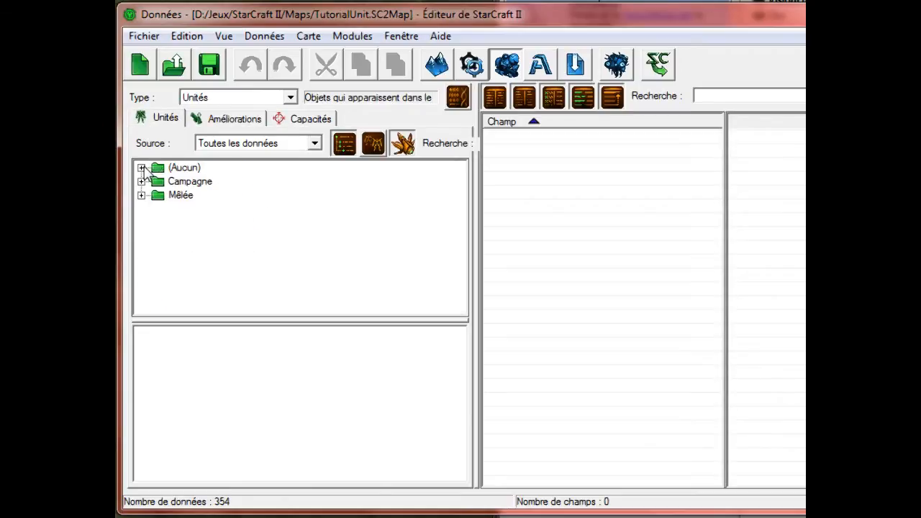
pyautogui.click(142, 195)
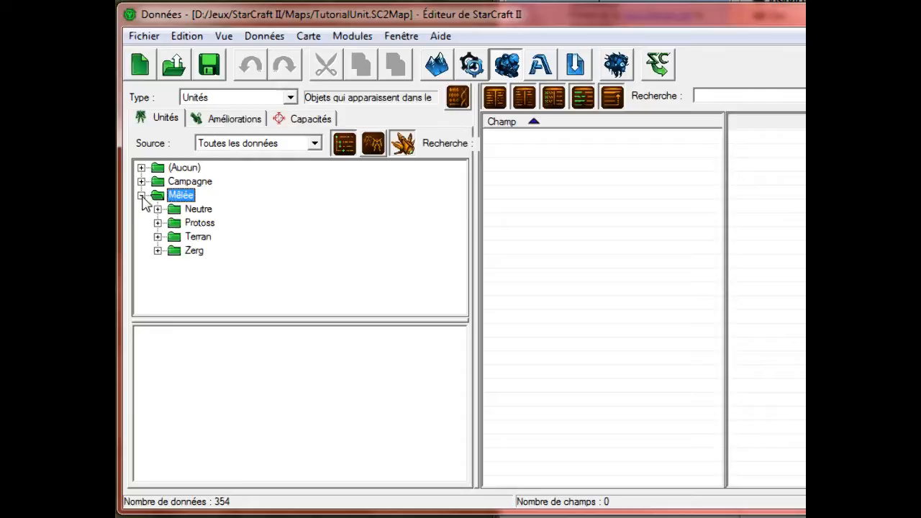
pyautogui.click(157, 236)
pyautogui.click(174, 278)
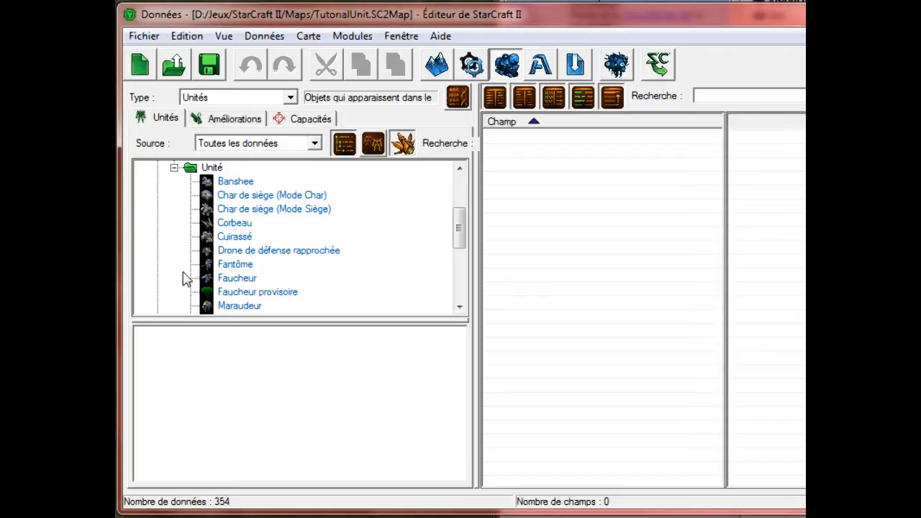
pyautogui.scroll(-3, 183, 274)
pyautogui.click(227, 236)
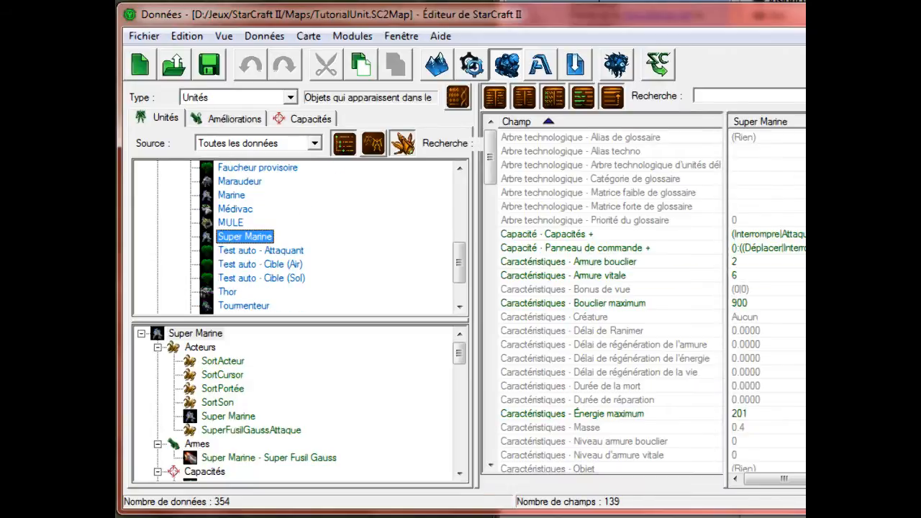
# Narrow the object tree and the Champ column to give the Super Marine's values more room
pyautogui.moveTo(724, 221); pyautogui.dragTo(681, 215)
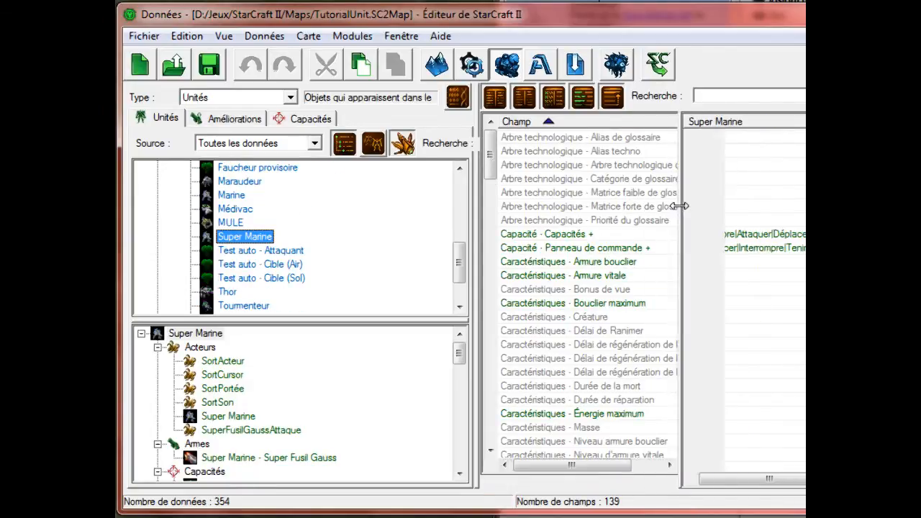
pyautogui.moveTo(477, 176); pyautogui.dragTo(461, 174)
pyautogui.moveTo(665, 205); pyautogui.dragTo(660, 206)
pyautogui.click(647, 206)
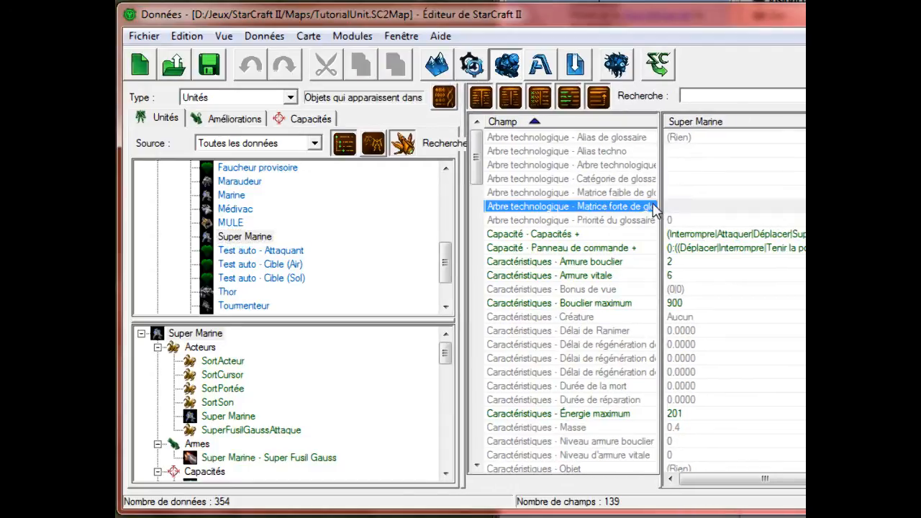
pyautogui.click(645, 221)
pyautogui.moveTo(660, 247); pyautogui.dragTo(627, 247)
pyautogui.click(644, 289)
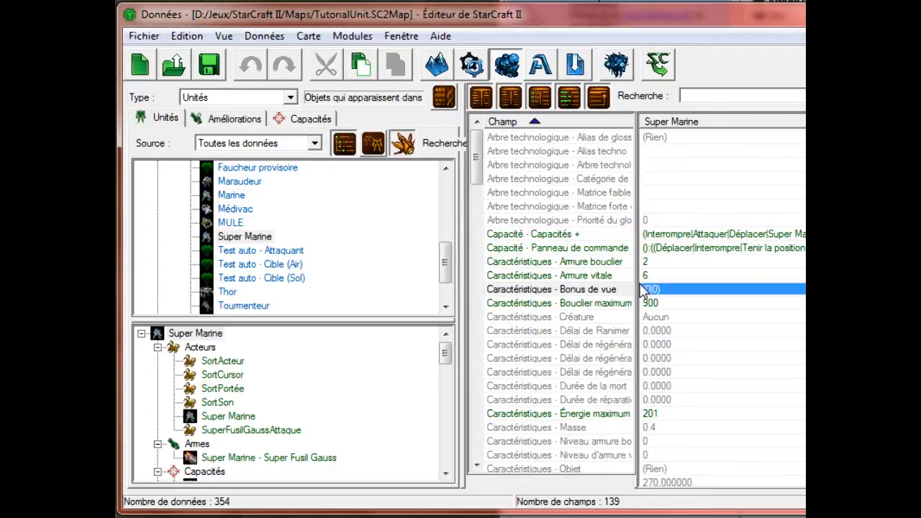
# Find the Super Marine's Coût field, view its cost values and close them unchanged
pyautogui.scroll(-4, 696, 295)
pyautogui.scroll(-2, 693, 294)
pyautogui.scroll(-6, 677, 309)
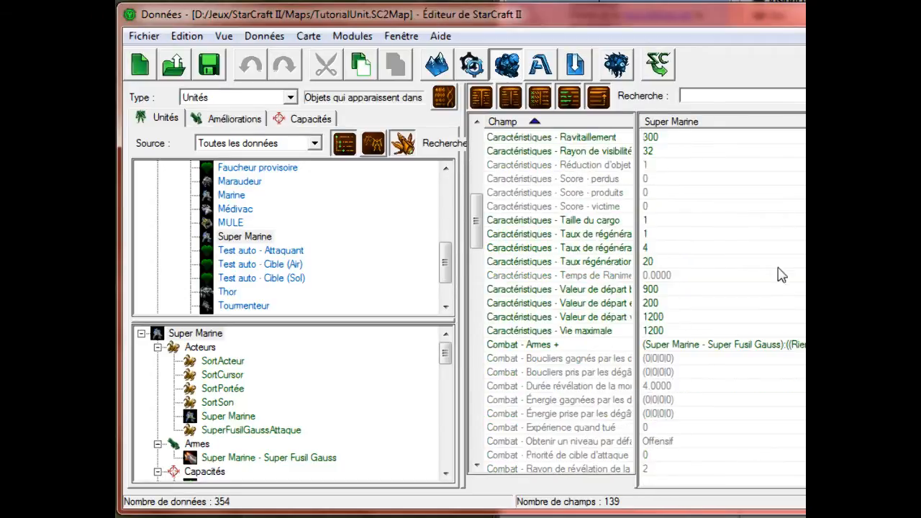
pyautogui.scroll(-7, 774, 268)
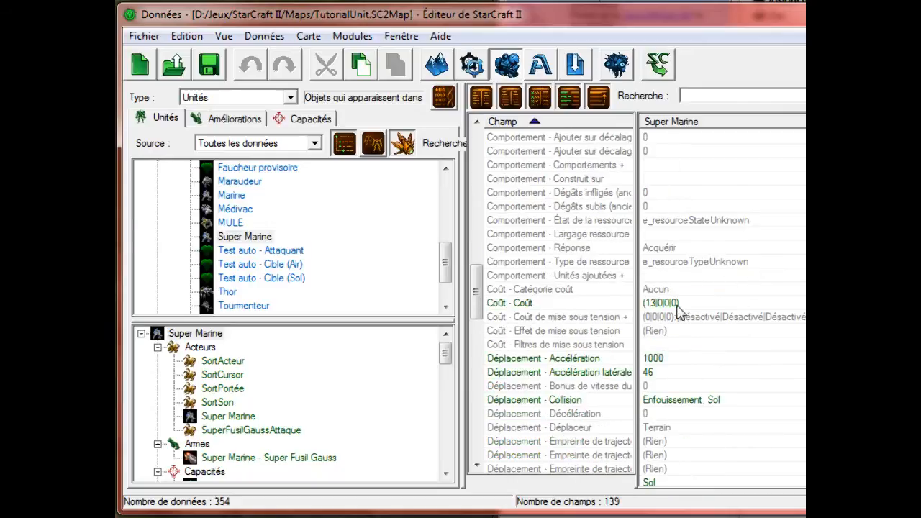
pyautogui.click(678, 305)
pyautogui.doubleClick(678, 306)
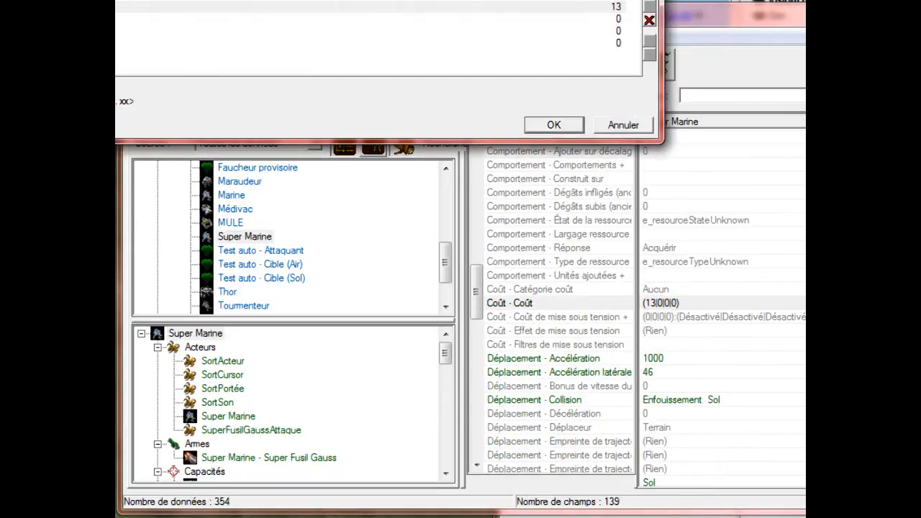
pyautogui.click(621, 126)
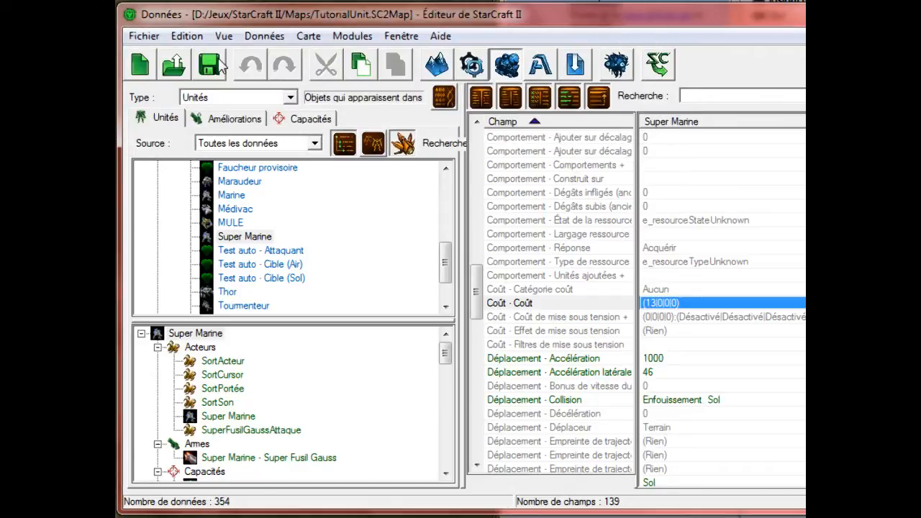
pyautogui.click(221, 64)
pyautogui.click(541, 303)
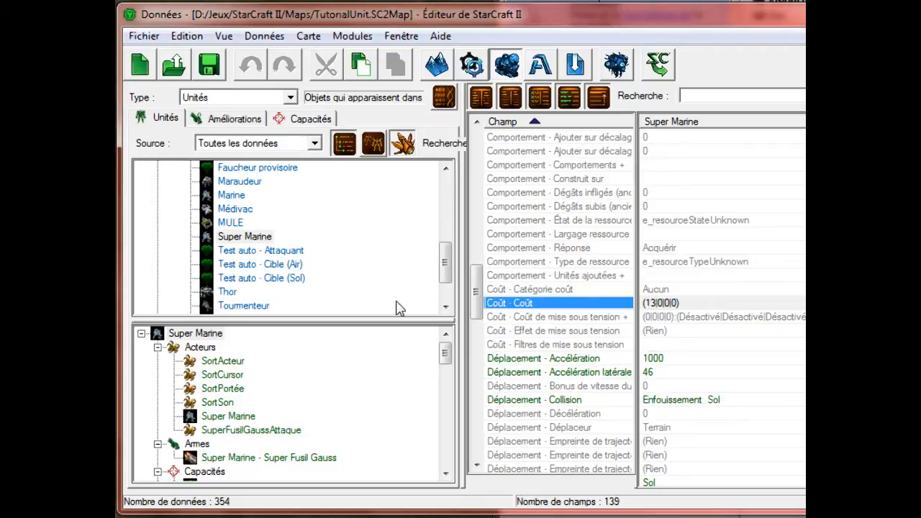
# Select the Caserne among the Terran buildings of the Mêlée category and look at it on the map
pyautogui.scroll(2, 353, 290)
pyautogui.scroll(3, 349, 290)
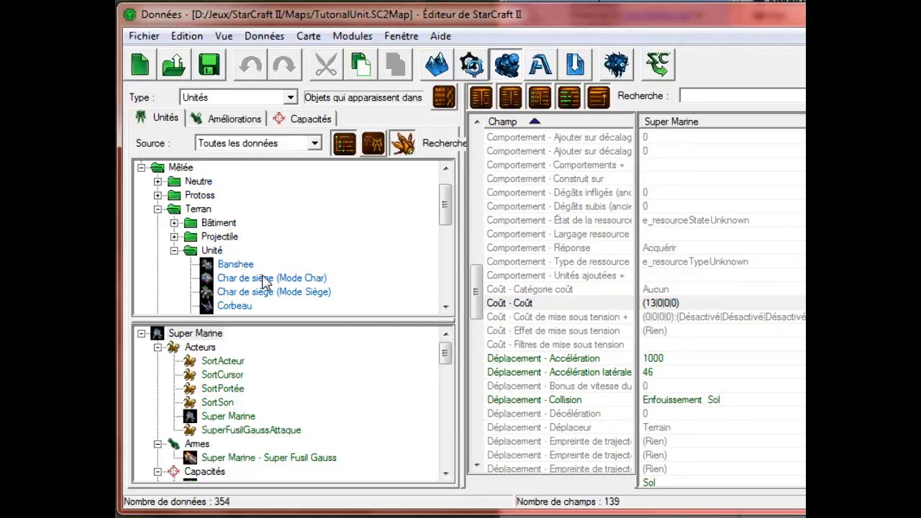
pyautogui.click(174, 223)
pyautogui.click(214, 225)
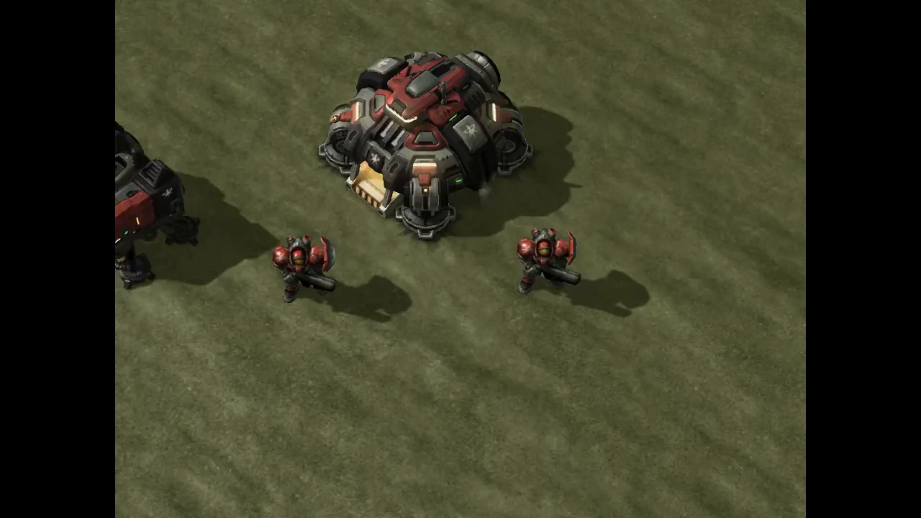
pyautogui.moveTo(156, 353); pyautogui.dragTo(289, 328, button='middle')
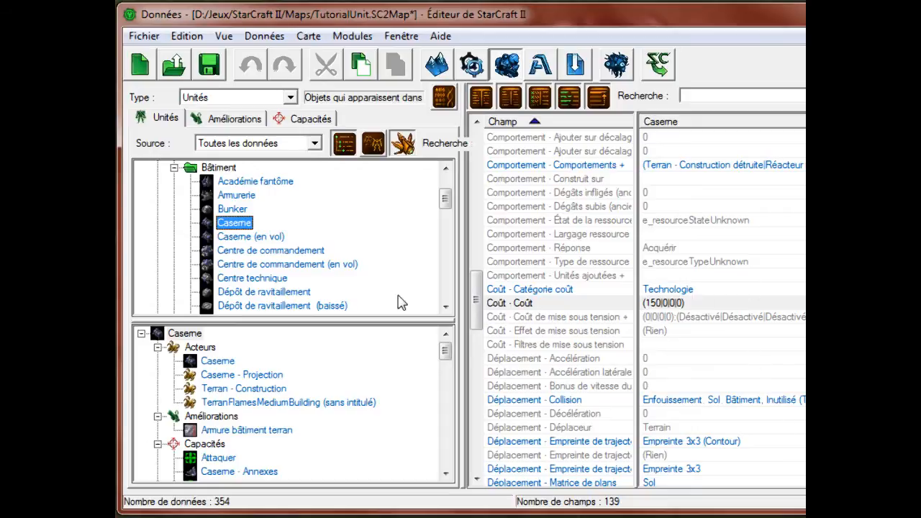
# Select the Caserne - Formation ability among the data linked to the Caserne
pyautogui.click(362, 359)
pyautogui.scroll(-1, 193, 344)
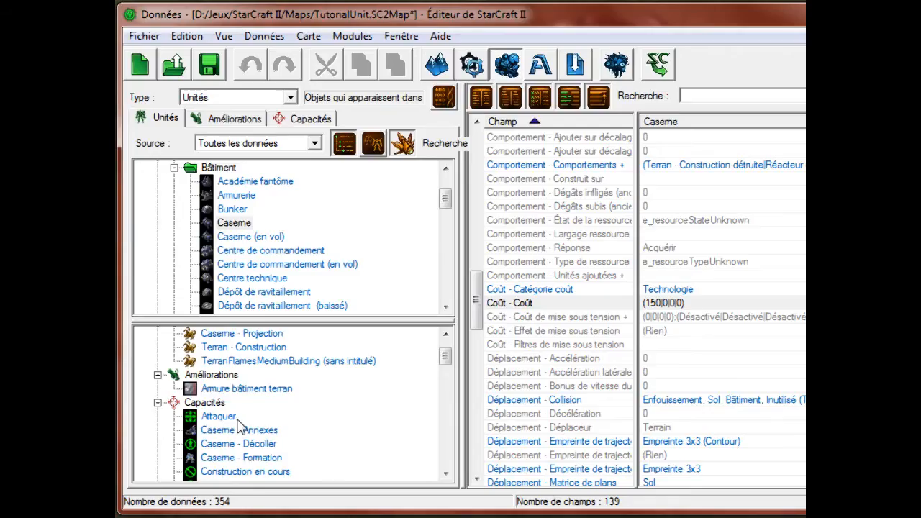
pyautogui.scroll(1, 208, 377)
pyautogui.scroll(-1, 277, 340)
pyautogui.scroll(-1, 237, 421)
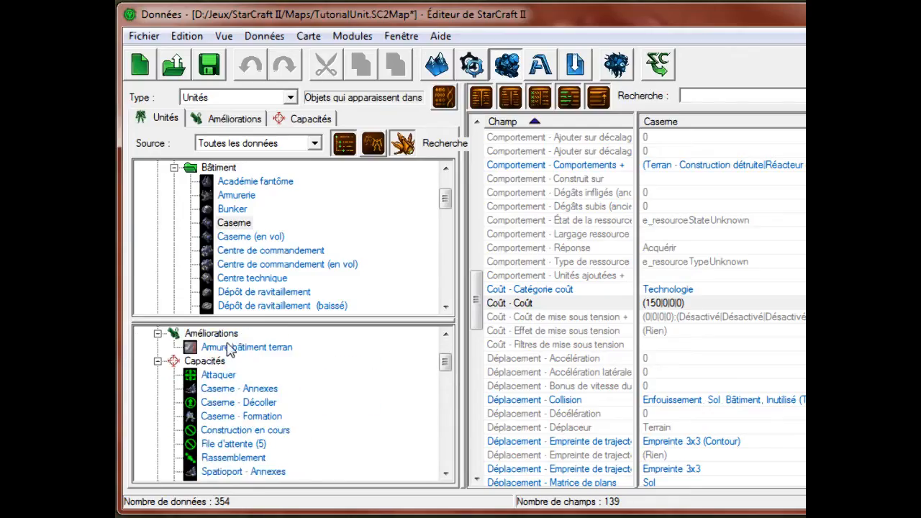
pyautogui.scroll(-1, 229, 363)
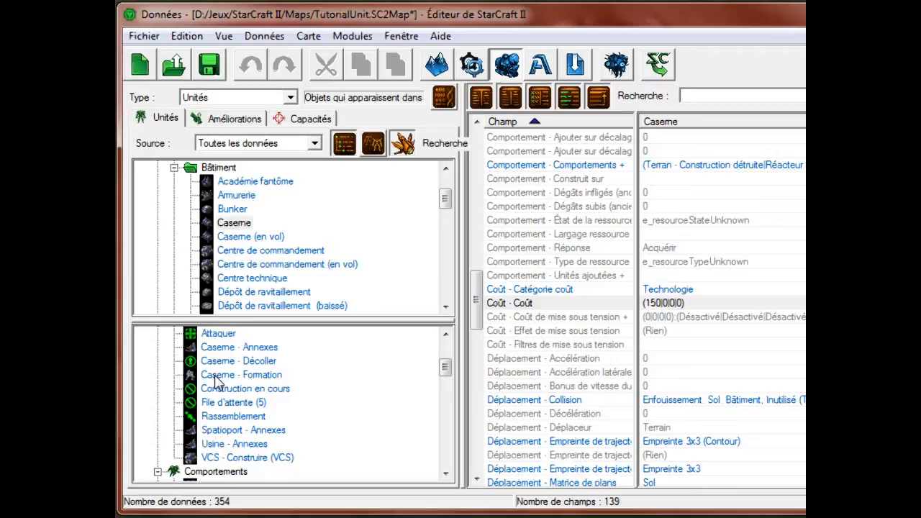
pyautogui.click(215, 377)
# Open the Capacité - Info + values of Caserne - Formation and move their window fully into view
pyautogui.click(697, 192)
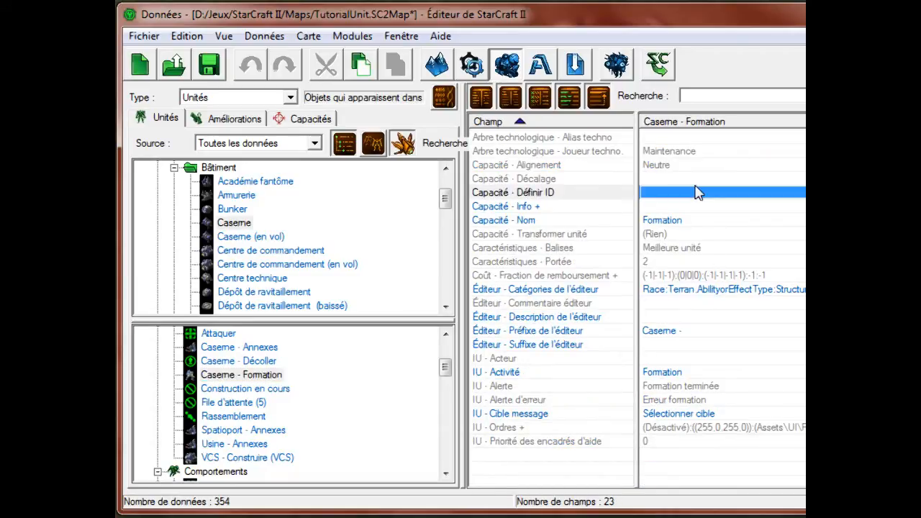
pyautogui.doubleClick(695, 187)
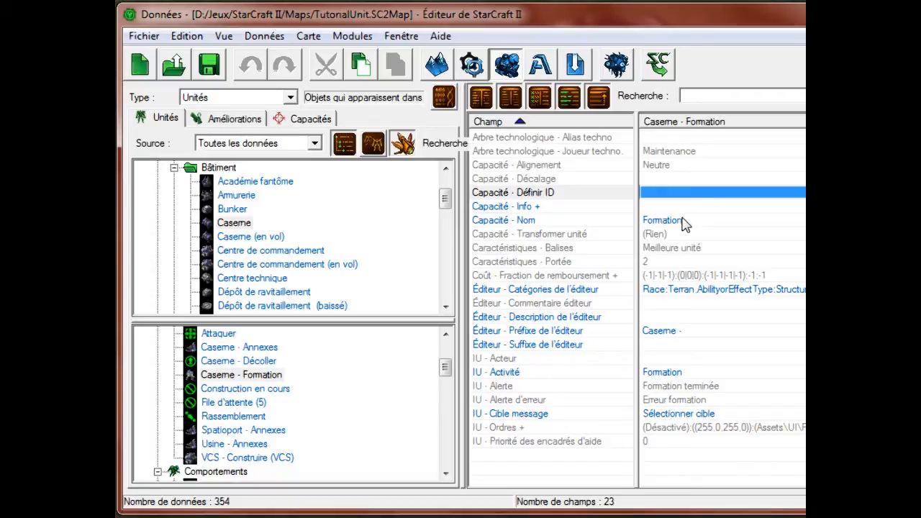
pyautogui.click(681, 210)
pyautogui.click(600, 207)
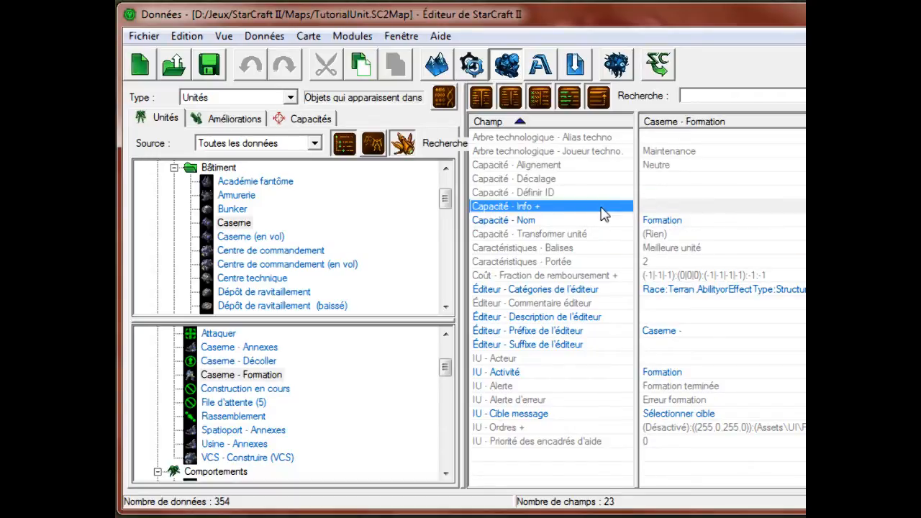
pyautogui.click(761, 220)
pyautogui.doubleClick(763, 207)
pyautogui.moveTo(241, 0); pyautogui.dragTo(439, 102)
# Review the Former 01 to Former 05 training commands with their buttons and units, and close the values window
pyautogui.click(352, 163)
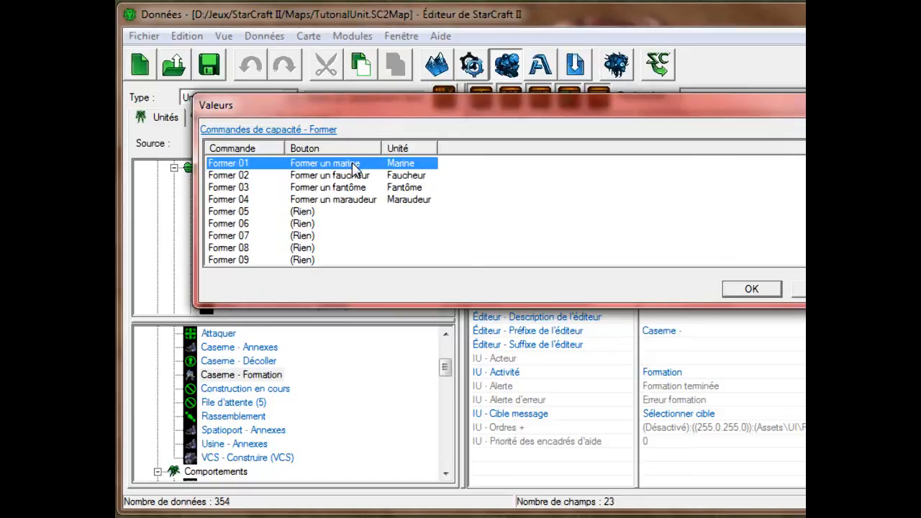
pyautogui.click(353, 175)
pyautogui.click(355, 188)
pyautogui.click(362, 202)
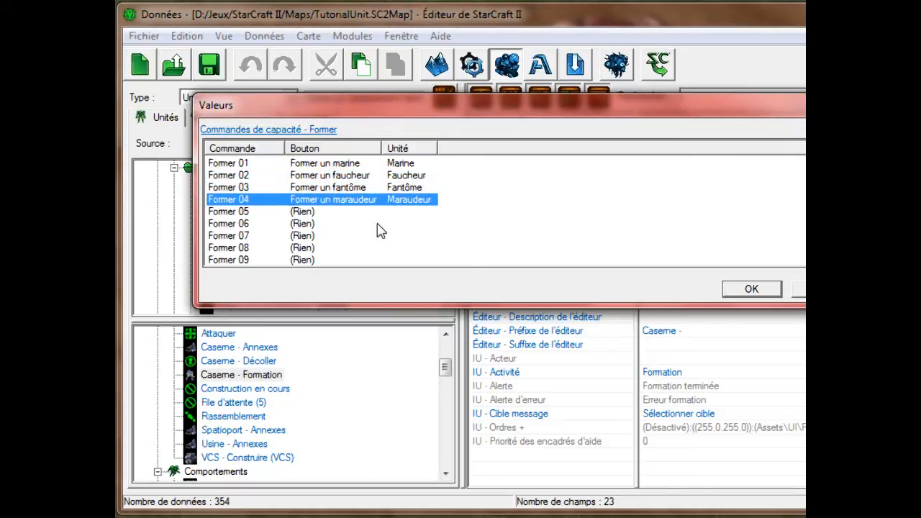
pyautogui.click(354, 164)
pyautogui.click(353, 201)
pyautogui.click(331, 213)
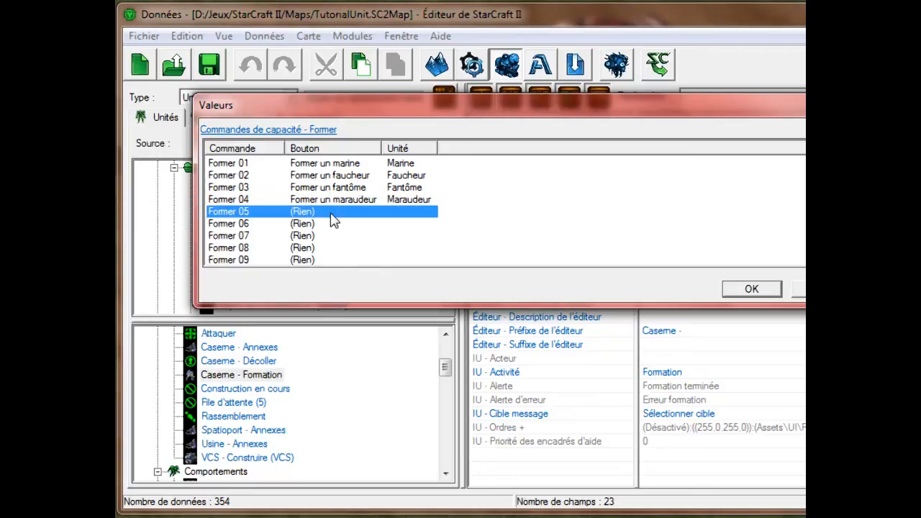
pyautogui.click(766, 289)
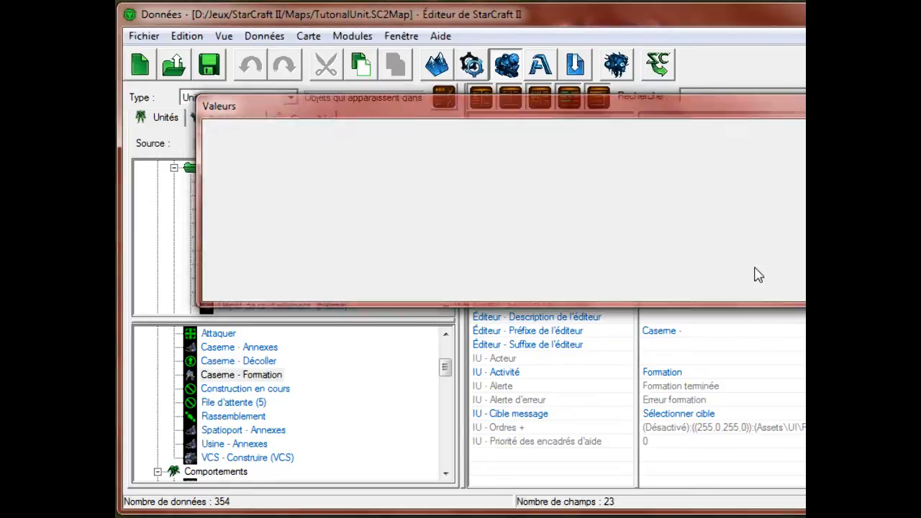
# Open the Boutons data type in its own tab
pyautogui.click(210, 96)
pyautogui.scroll(3, 219, 124)
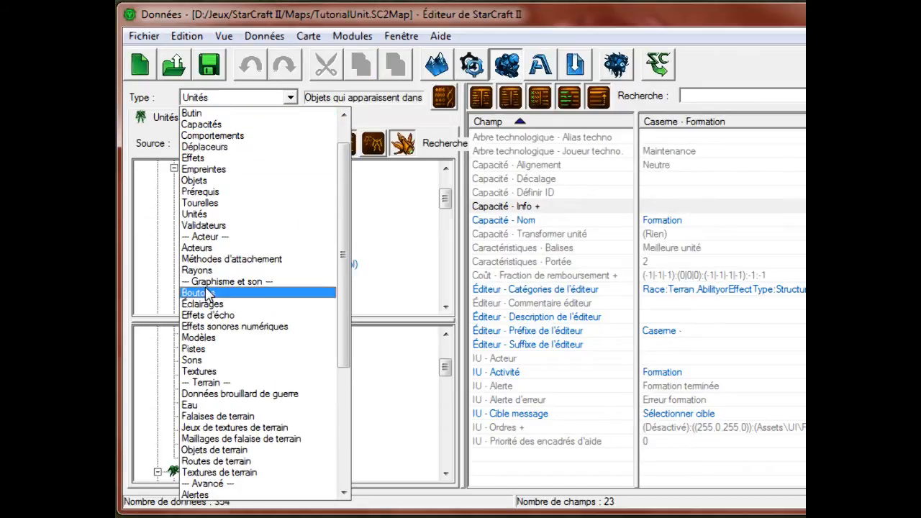
pyautogui.click(205, 293)
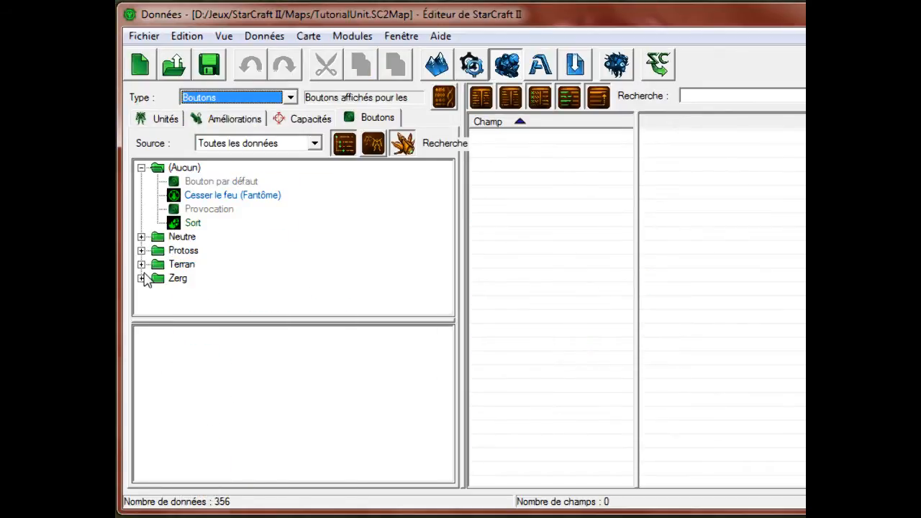
# Create a new button named Former un Super Marine with the suggested ID FormerunSuperMarine
pyautogui.rightClick(322, 246)
pyautogui.click(432, 252)
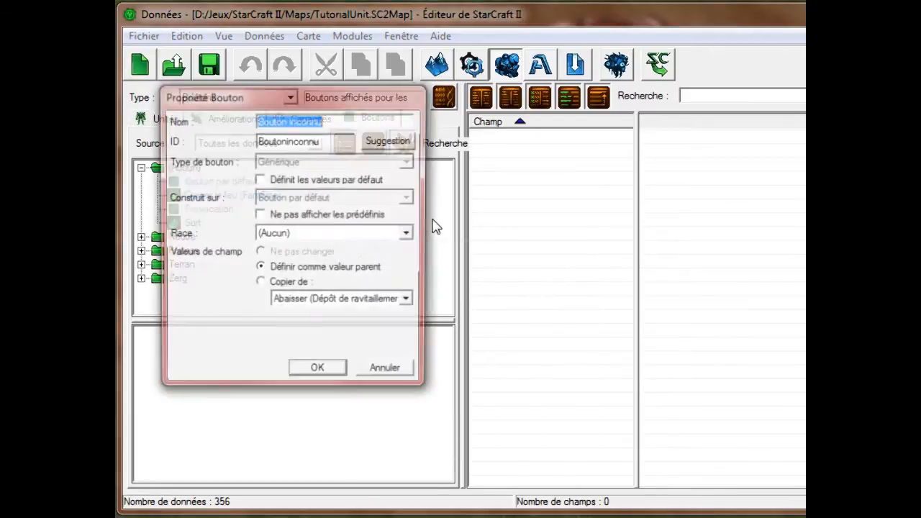
pyautogui.write('Former un Super Marine')
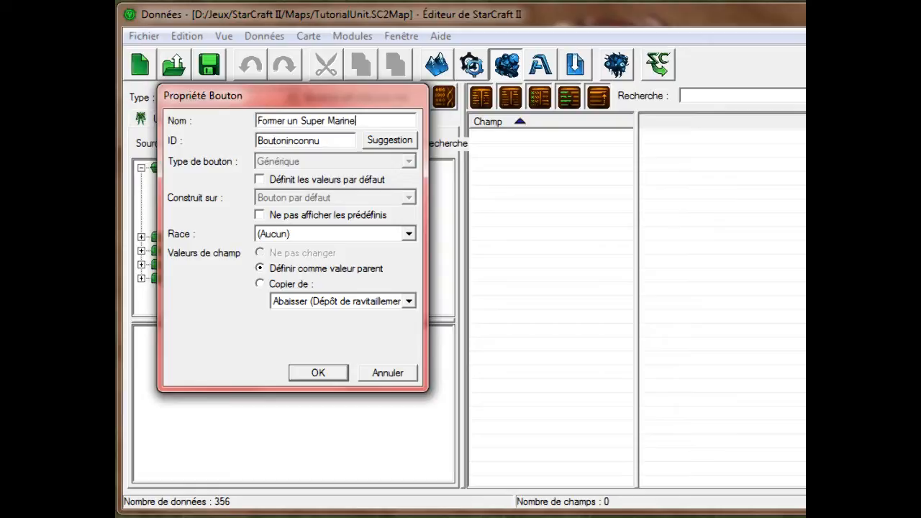
pyautogui.click(403, 144)
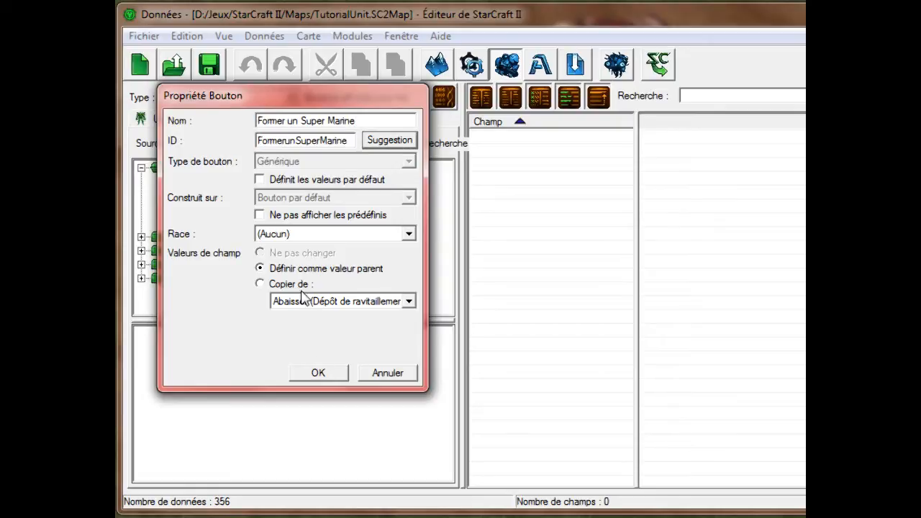
pyautogui.click(319, 374)
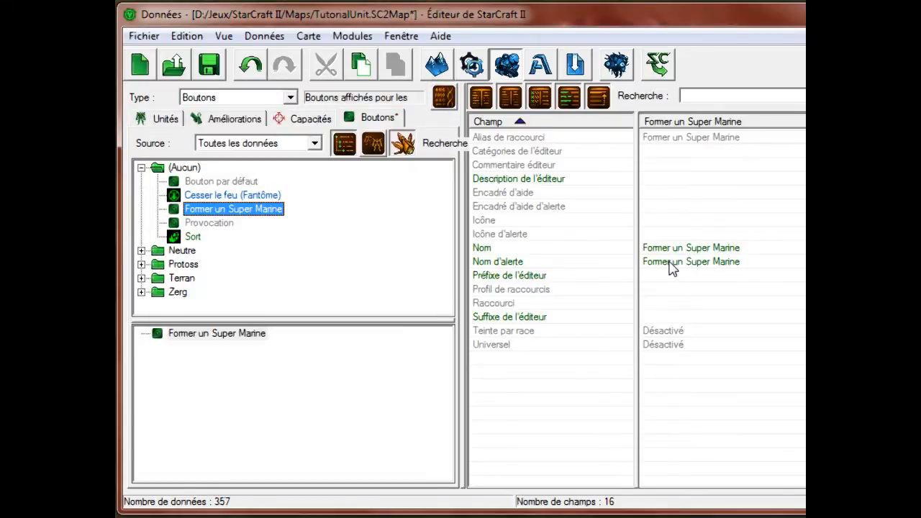
# Set the Raccourci of the Former un Super Marine button to S
pyautogui.doubleClick(691, 303)
pyautogui.click(293, 175)
pyautogui.press('s')
# Enter a tooltip in Encadré d'aide describing a very powerful unit, starting with "Unité très puissante qui possède un sort de zone"
pyautogui.click(750, 194)
pyautogui.click(736, 207)
pyautogui.click(735, 219)
pyautogui.doubleClick(735, 195)
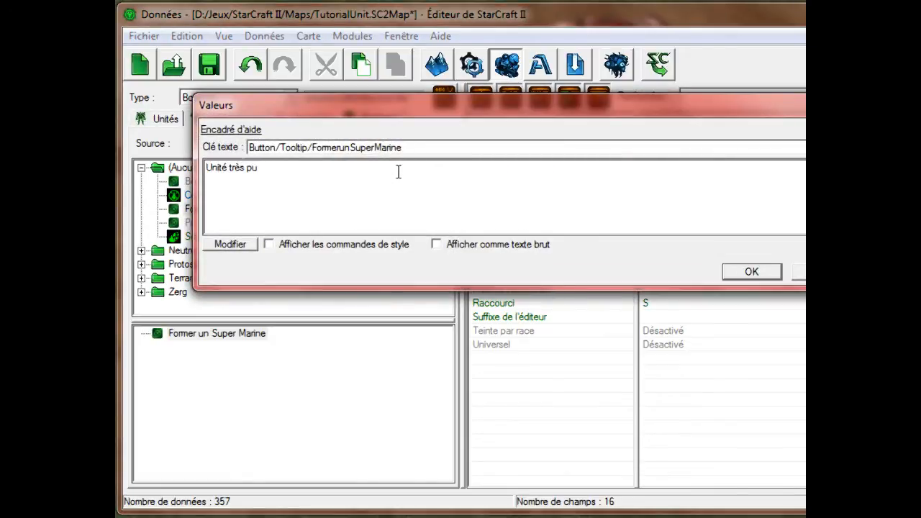
pyautogui.write('Unité très puissante qui possède un sort')
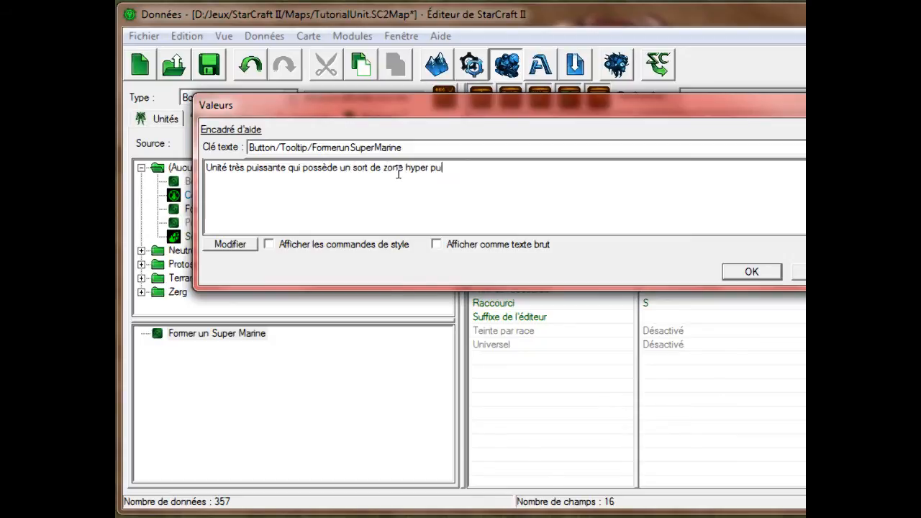
pyautogui.click(751, 271)
# Browse textures for the button's Icône field, searching for marine and previewing the matching files
pyautogui.doubleClick(763, 220)
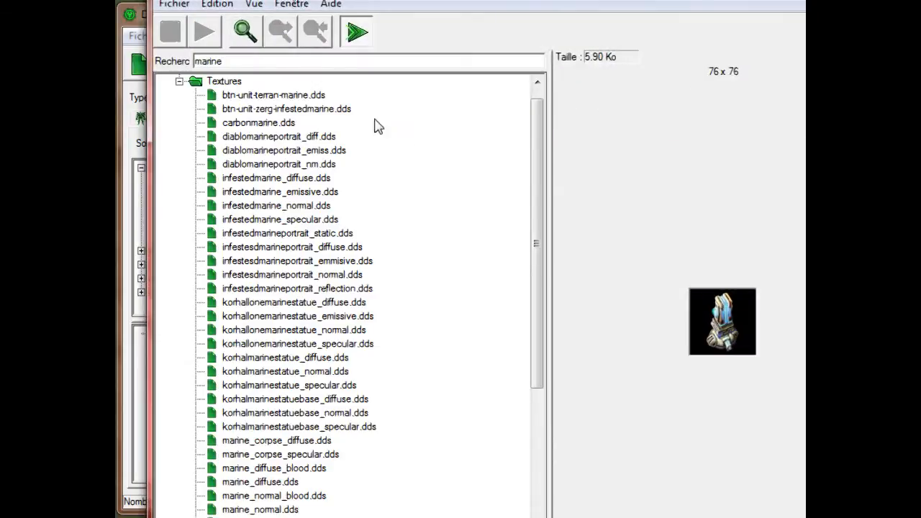
pyautogui.click(328, 108)
pyautogui.click(321, 96)
pyautogui.scroll(-6, 322, 97)
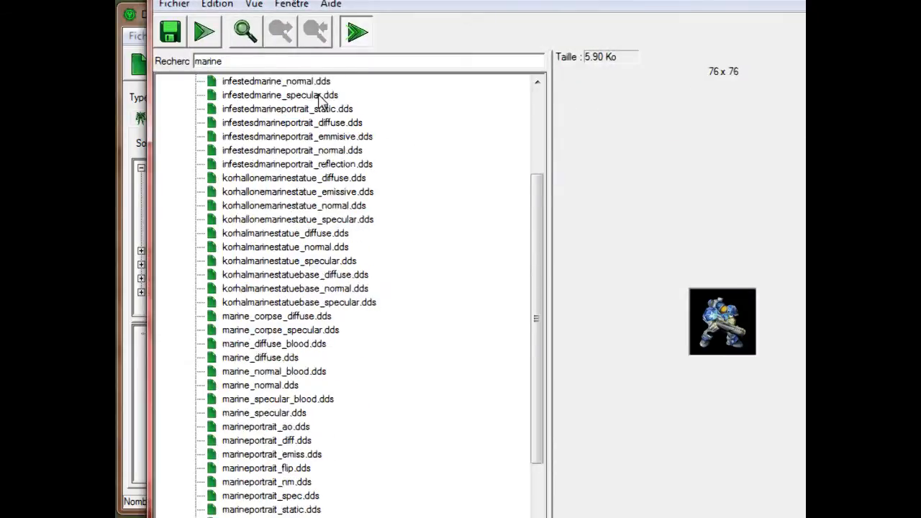
pyautogui.click(272, 414)
pyautogui.click(274, 384)
pyautogui.click(278, 354)
pyautogui.click(277, 262)
pyautogui.click(274, 209)
pyautogui.click(281, 180)
pyautogui.click(281, 136)
# Assign the wireframe-terran-marine texture to both Icône and Icône d'alerte of the Former un Super Marine button
pyautogui.click(310, 510)
pyautogui.press('Up')
pyautogui.press('Up')
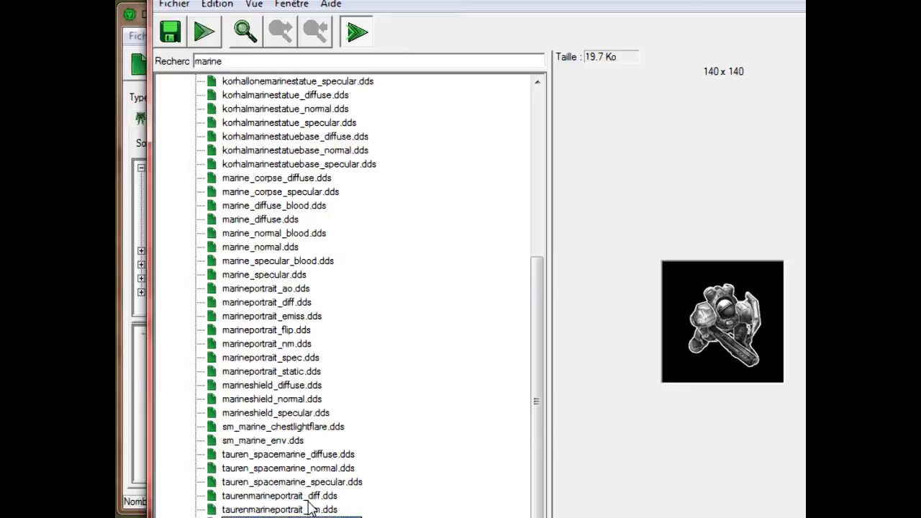
pyautogui.press('Return')
pyautogui.click(751, 173)
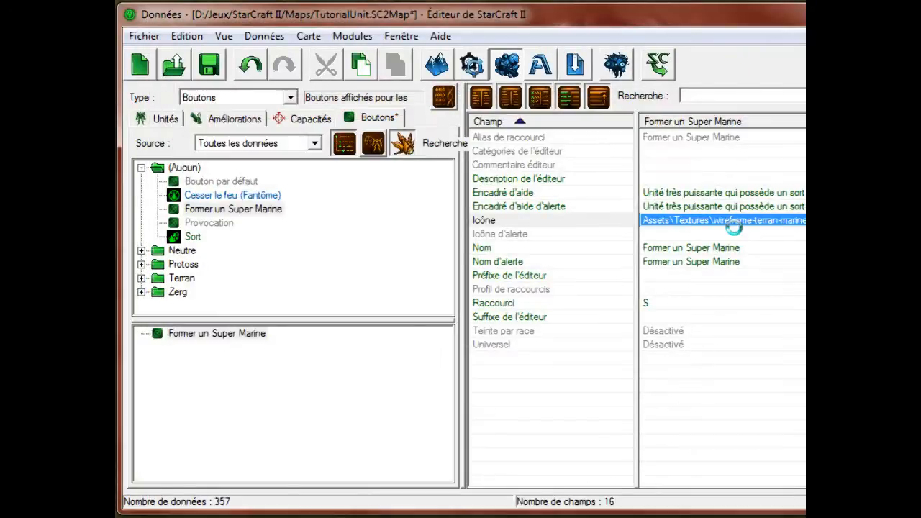
pyautogui.click(726, 234)
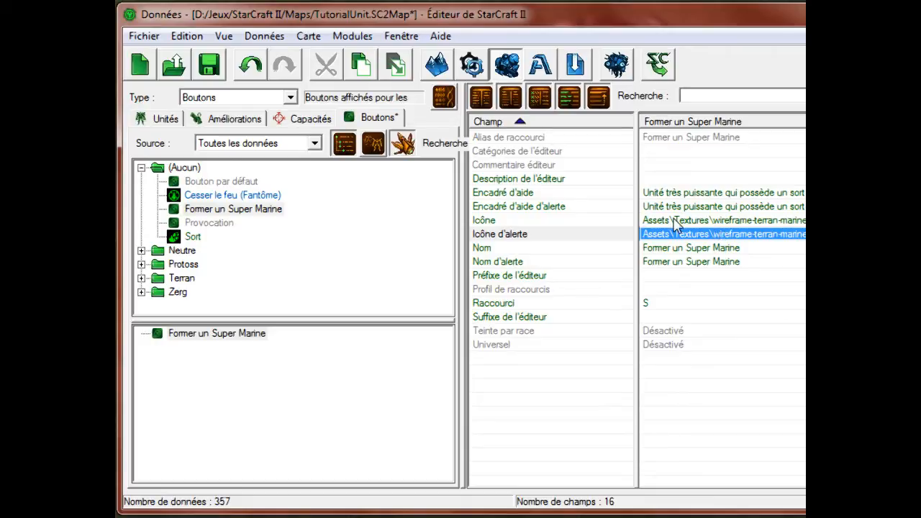
# Return to the Unités data and select the Caserne - Formation ability linked to the Terran Caserne
pyautogui.click(327, 124)
pyautogui.click(166, 120)
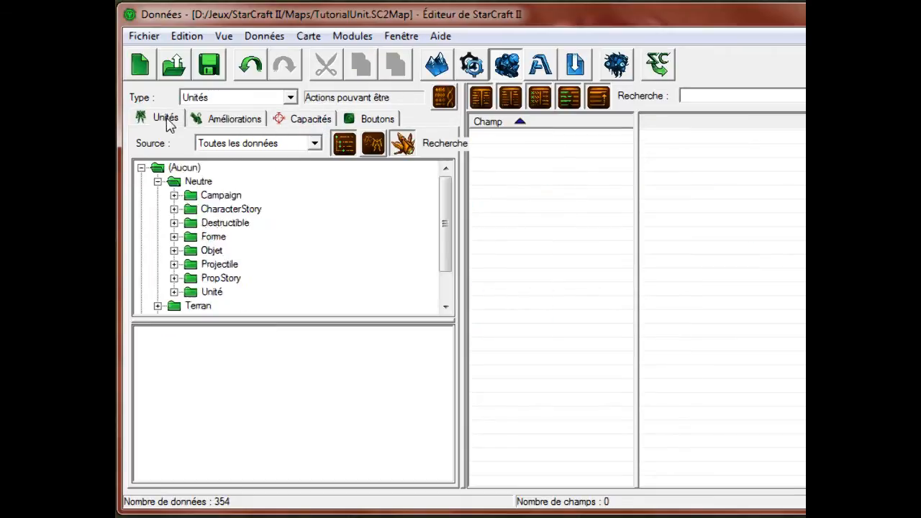
pyautogui.click(232, 240)
pyautogui.click(316, 438)
pyautogui.scroll(-3, 316, 439)
pyautogui.scroll(-3, 273, 433)
pyautogui.scroll(3, 263, 428)
pyautogui.click(264, 377)
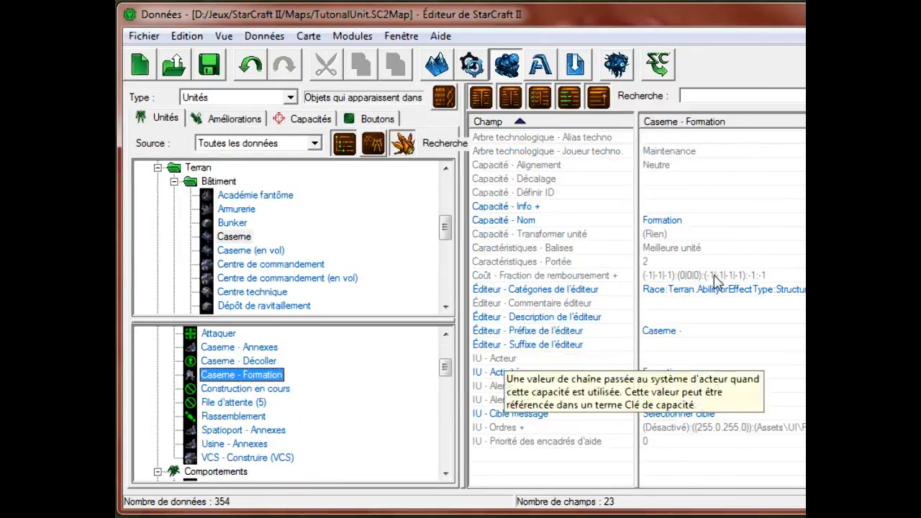
# Open a training command in Capacité - Info + and set its Bouton par défaut to Former un Super Marine
pyautogui.doubleClick(657, 206)
pyautogui.doubleClick(304, 216)
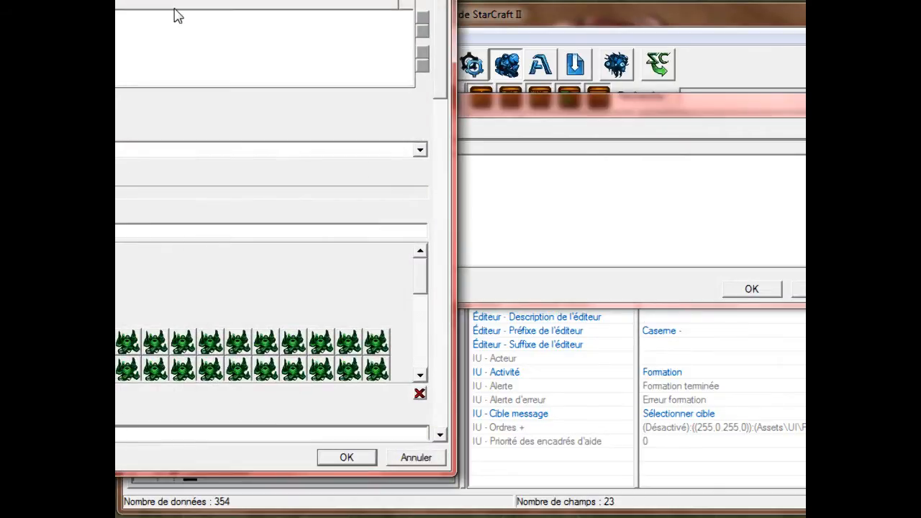
pyautogui.scroll(2, 274, 238)
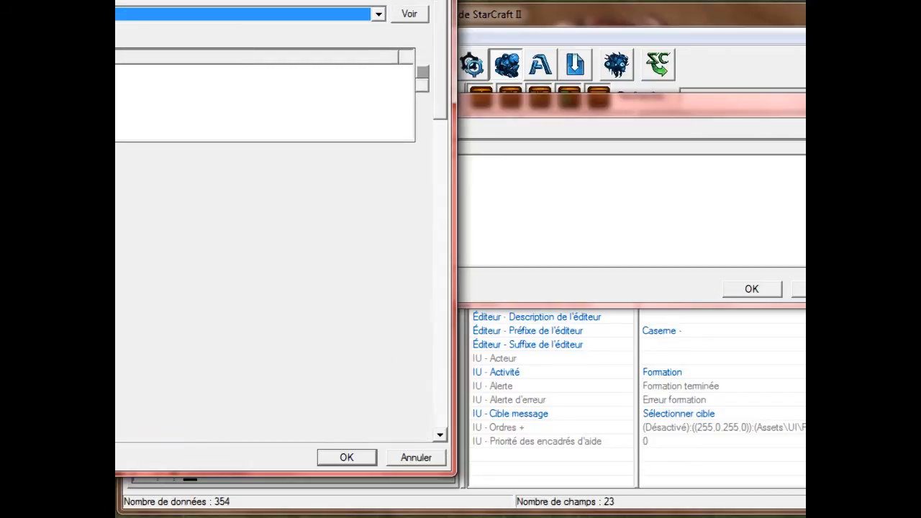
pyautogui.moveTo(283, 0); pyautogui.dragTo(681, 41)
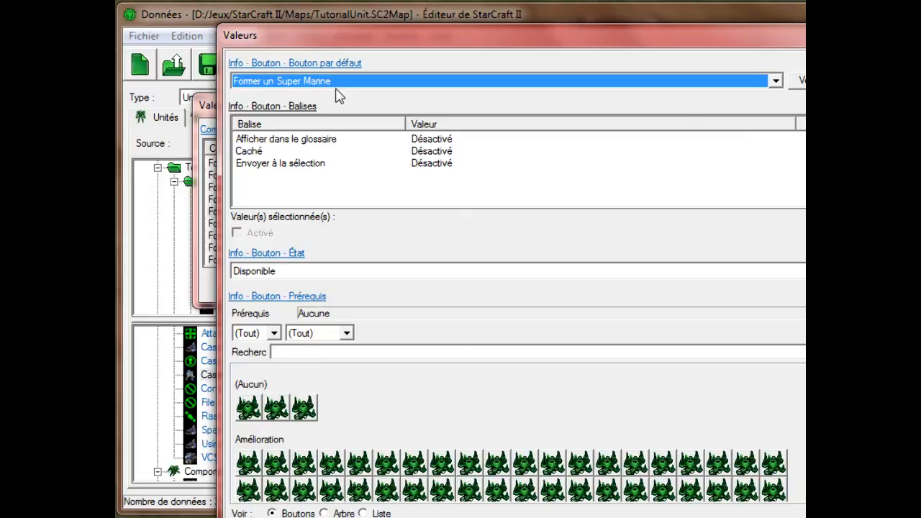
# Review the training command's État, Prérequis, Affichage coût and Signes vitaux settings
pyautogui.scroll(-3, 517, 286)
pyautogui.scroll(3, 516, 286)
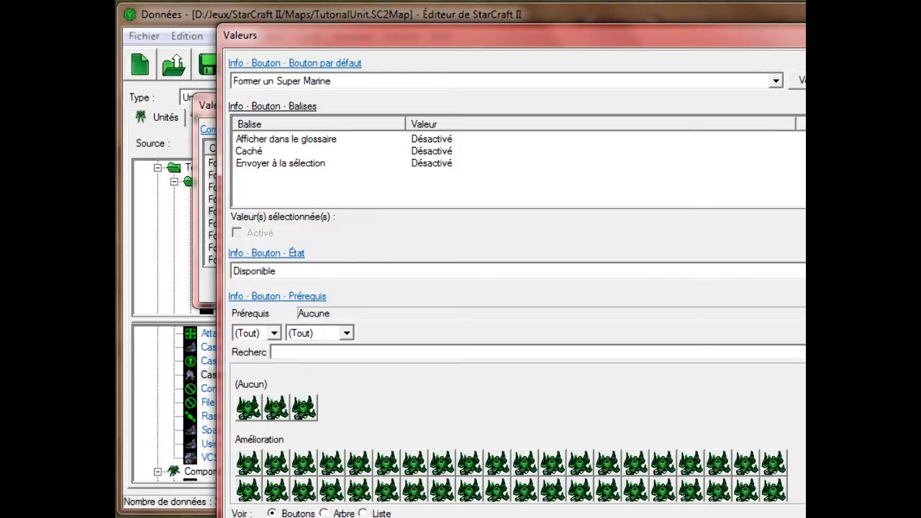
pyautogui.click(457, 272)
pyautogui.click(455, 271)
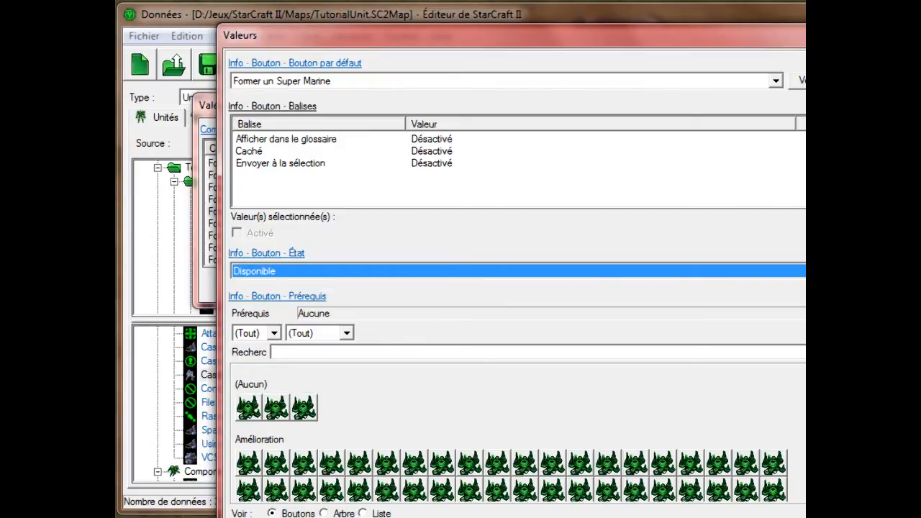
pyautogui.scroll(-5, 516, 285)
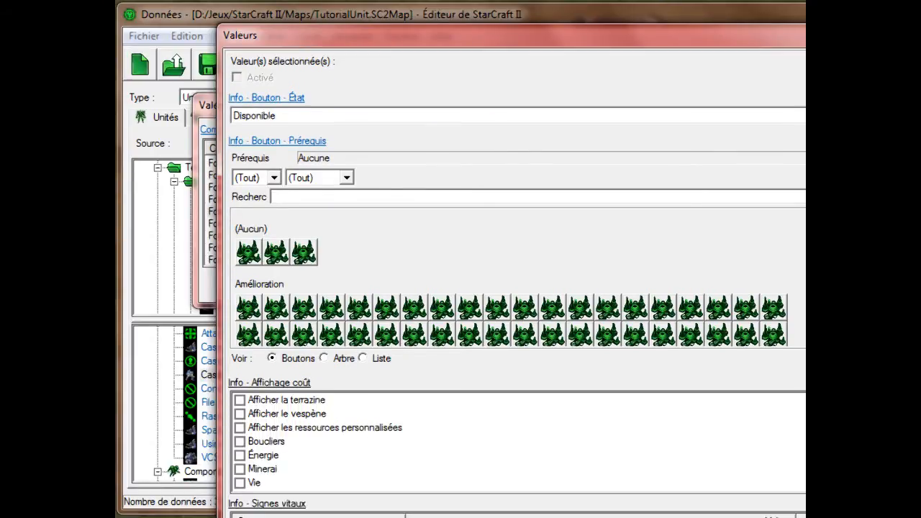
pyautogui.scroll(-11, 517, 286)
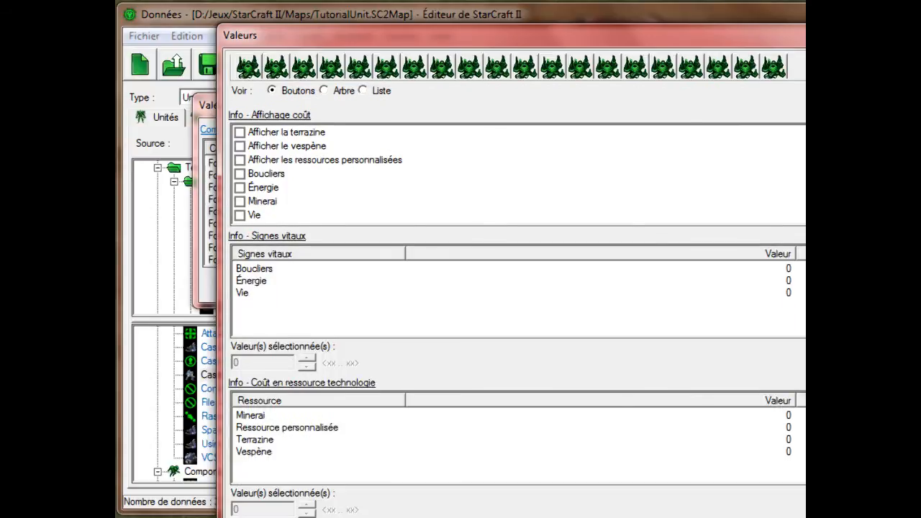
pyautogui.scroll(-2, 438, 199)
pyautogui.click(332, 154)
pyautogui.click(333, 144)
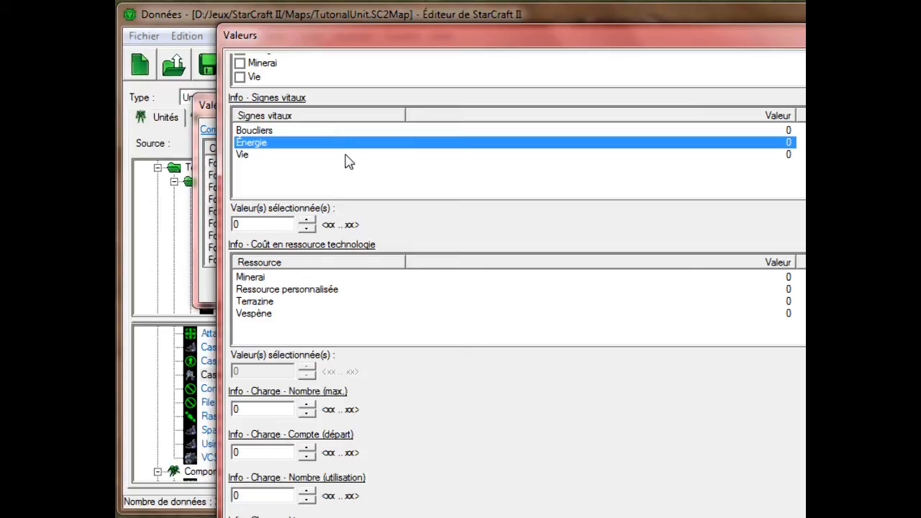
pyautogui.click(271, 156)
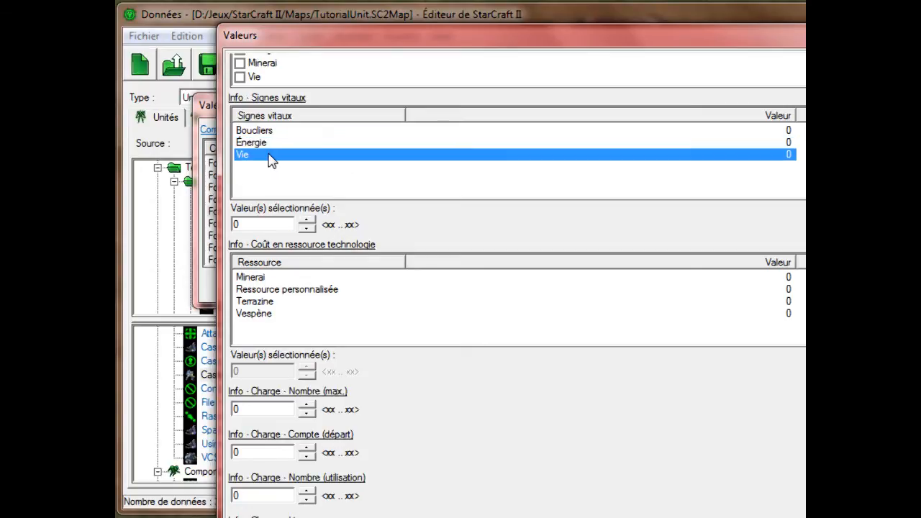
# Try out a Minerai value of 1 under Info - Coût en ressource technologie and put it back to 0
pyautogui.click(273, 277)
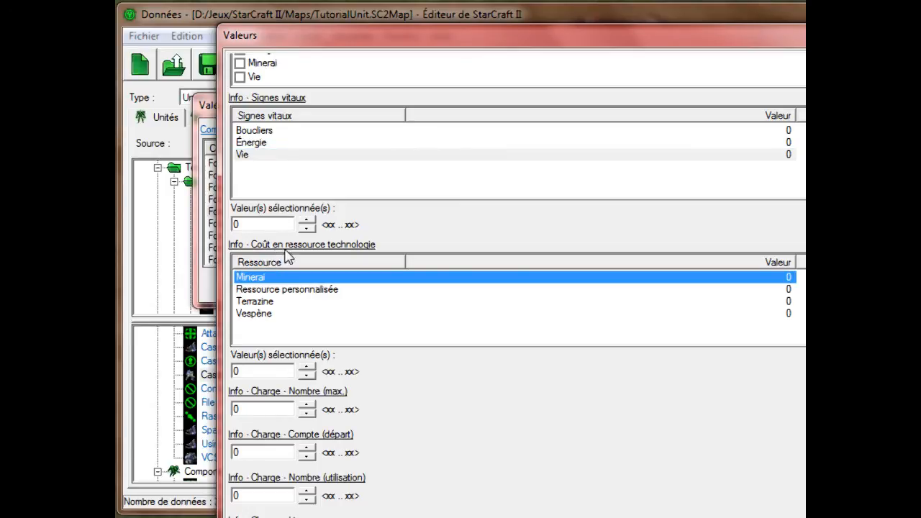
pyautogui.click(262, 289)
pyautogui.click(298, 277)
pyautogui.click(269, 371)
pyautogui.write('1')
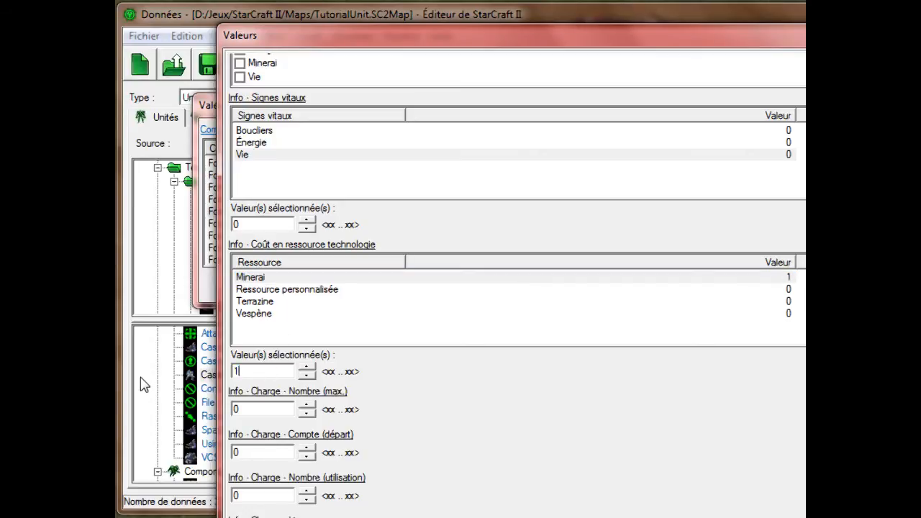
pyautogui.press('BackSpace')
pyautogui.write('7')
pyautogui.press('BackSpace')
pyautogui.write('0')
pyautogui.click(312, 155)
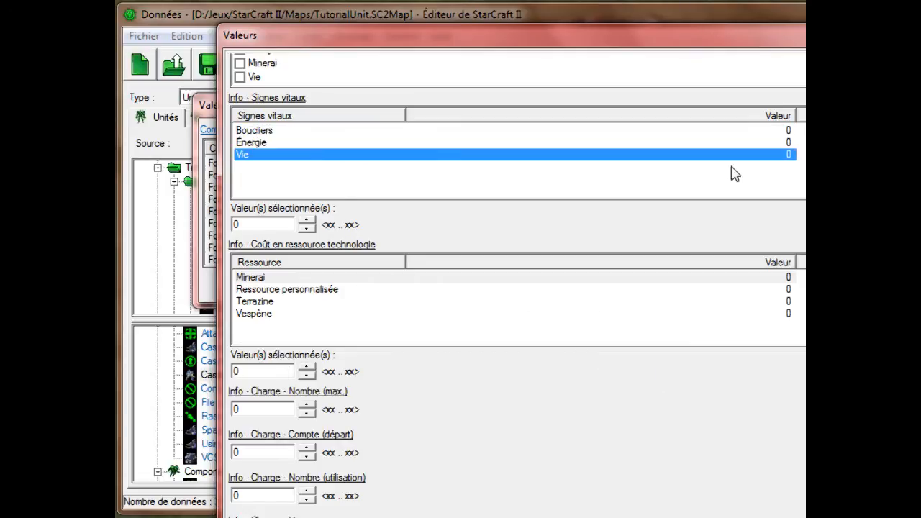
# Set the training command's Info - Durée to 10
pyautogui.scroll(-6, 734, 175)
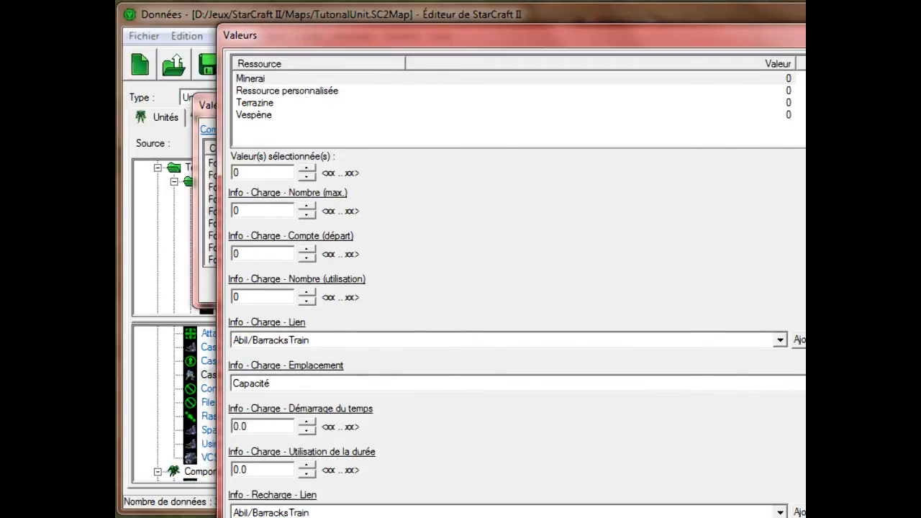
pyautogui.scroll(-6, 517, 285)
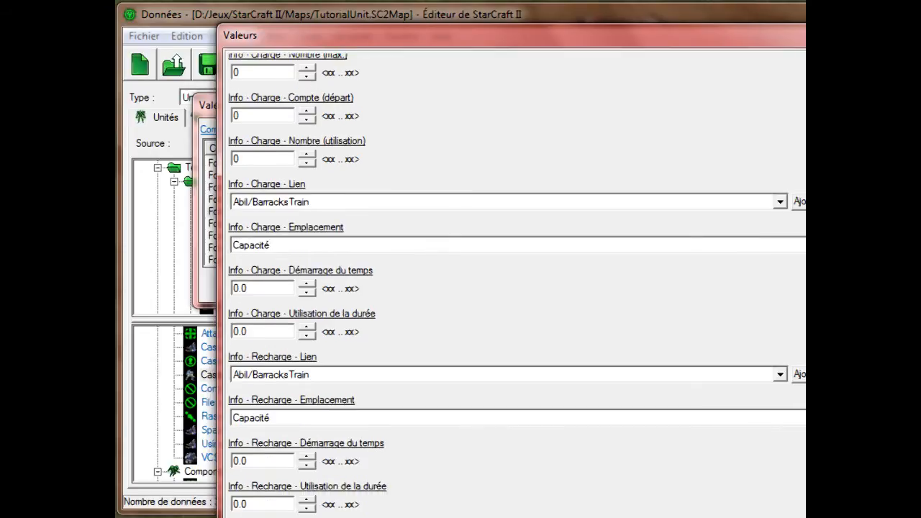
pyautogui.scroll(-5, 516, 285)
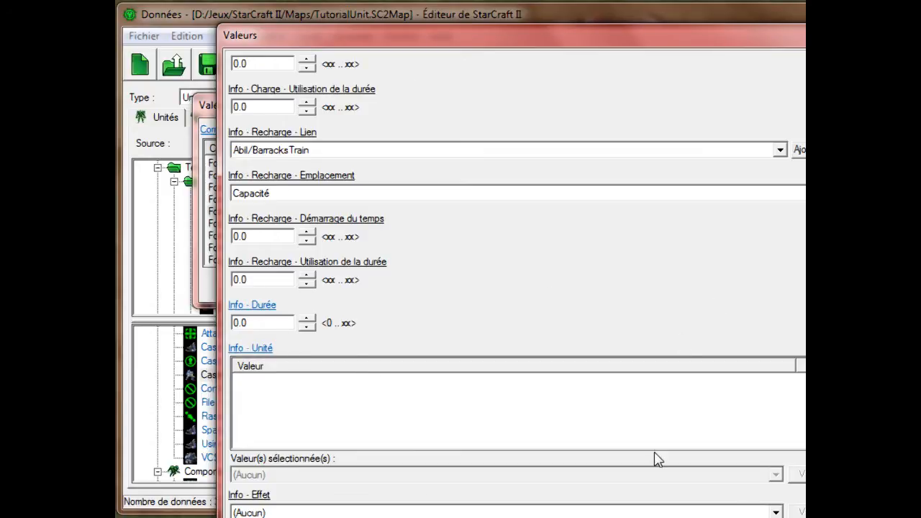
pyautogui.doubleClick(263, 322)
pyautogui.write('10')
# Add Super Marine to the Info - Unité list of the training command
pyautogui.moveTo(336, 82); pyautogui.dragTo(551, 94)
pyautogui.click(520, 128)
pyautogui.click(523, 131)
pyautogui.scroll(-1, 523, 131)
pyautogui.click(624, 434)
# Add four Marine entries below Super Marine in the Info - Unité list
pyautogui.click(803, 366)
pyautogui.press('m')
pyautogui.press('m')
pyautogui.press('Return')
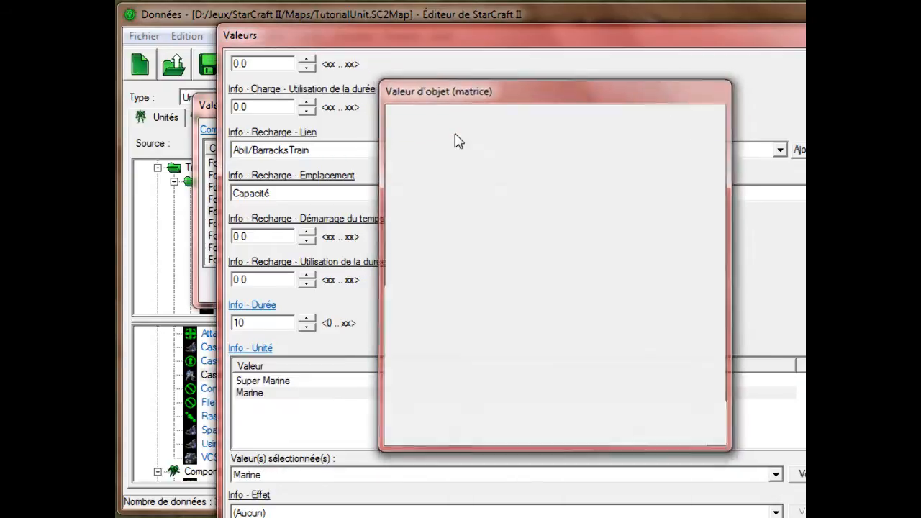
pyautogui.click(803, 366)
pyautogui.press('m')
pyautogui.press('m')
pyautogui.press('Return')
pyautogui.click(803, 366)
pyautogui.press('m')
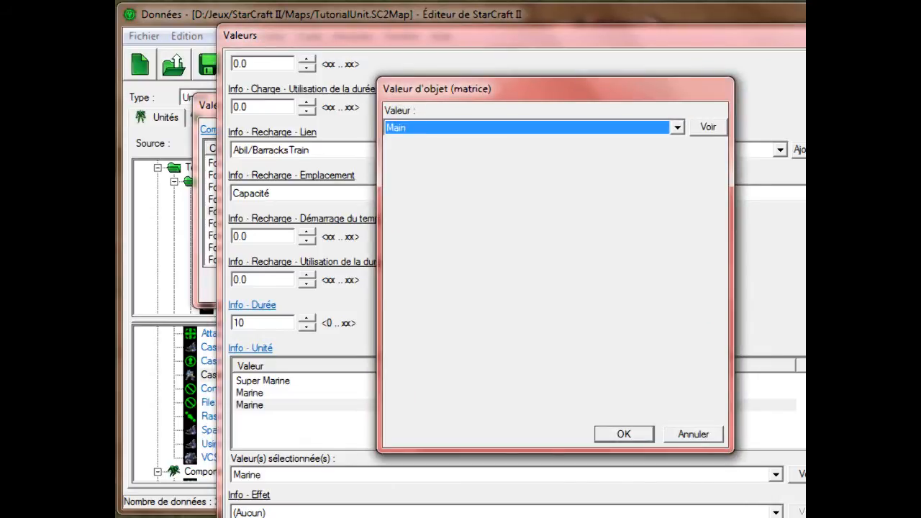
pyautogui.press('m')
pyautogui.press('Return')
pyautogui.click(803, 366)
pyautogui.press('m')
pyautogui.press('m')
pyautogui.press('Return')
# Go through the Super Marine and Marine entries in the Info - Unité list one by one
pyautogui.moveTo(643, 411); pyautogui.dragTo(588, 433)
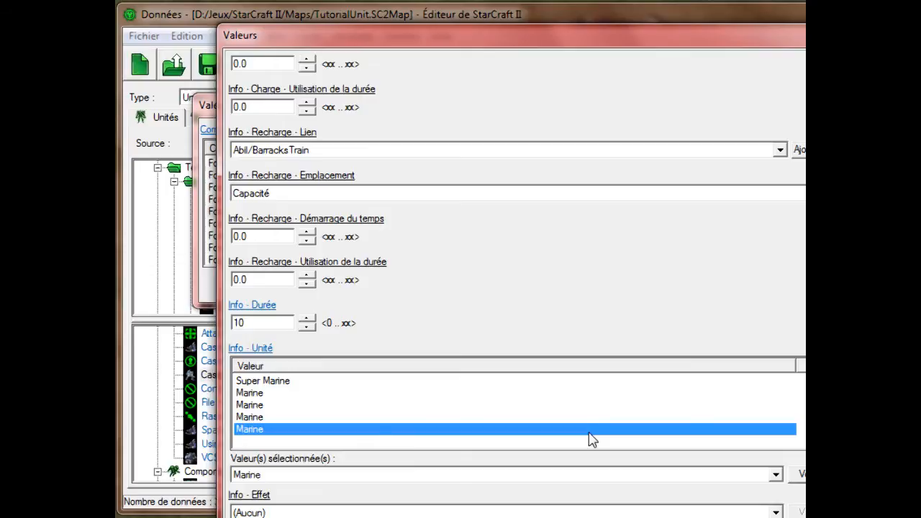
pyautogui.click(324, 382)
pyautogui.click(321, 394)
pyautogui.click(319, 406)
pyautogui.click(315, 418)
pyautogui.click(312, 429)
pyautogui.click(319, 381)
pyautogui.click(316, 394)
pyautogui.click(316, 405)
pyautogui.click(314, 417)
pyautogui.click(311, 429)
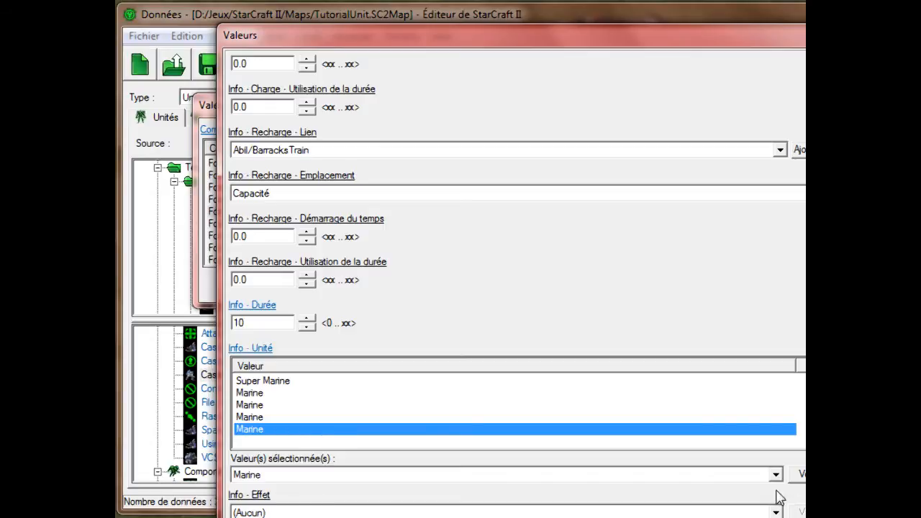
# Set Minerai under Info - Coût en ressource technologie to 200 and accept the training command's values
pyautogui.moveTo(622, 27)
pyautogui.mouseDown()
pyautogui.moveTo(625, 62)
pyautogui.moveTo(612, 24)
pyautogui.mouseUp()
pyautogui.scroll(5, 507, 260)
pyautogui.scroll(1, 381, 281)
pyautogui.click(334, 268)
pyautogui.click(223, 359)
pyautogui.write('-020')
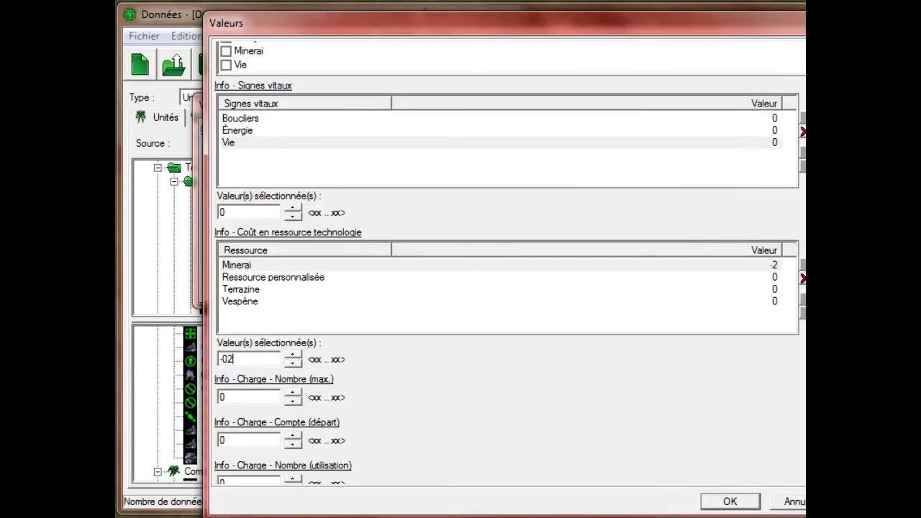
pyautogui.press('BackSpace')
pyautogui.press('BackSpace')
pyautogui.press('BackSpace')
pyautogui.write('200')
pyautogui.click(333, 314)
pyautogui.scroll(-2, 761, 290)
pyautogui.scroll(-12, 510, 261)
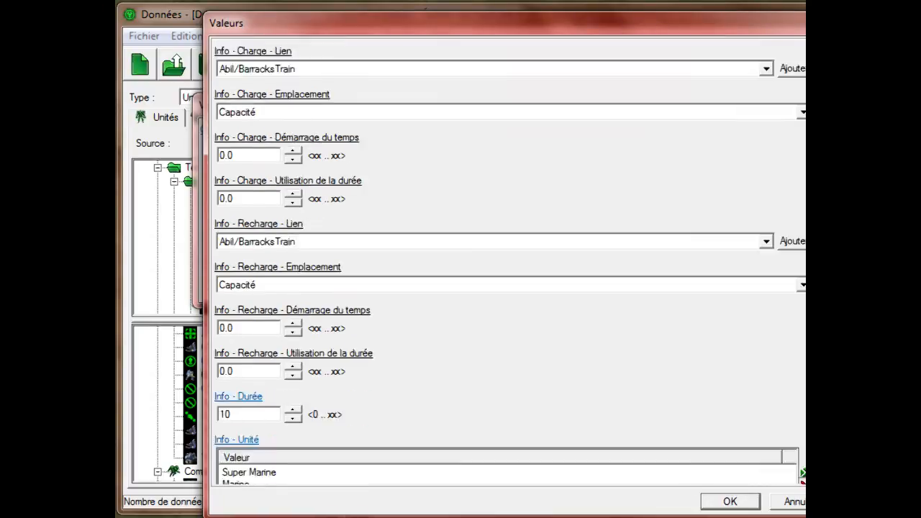
pyautogui.click(730, 502)
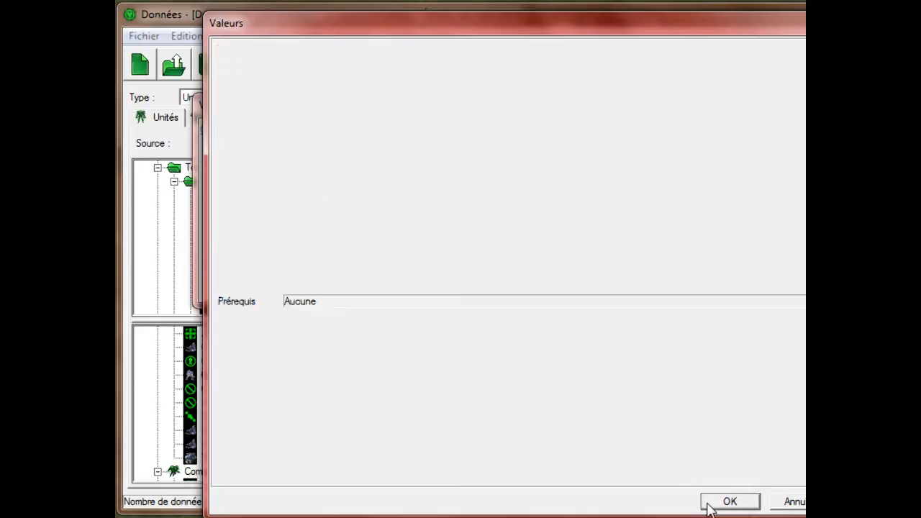
# Accept the Info values of the Caserne's Formation ability and switch the data type to Prérequis
pyautogui.click(752, 290)
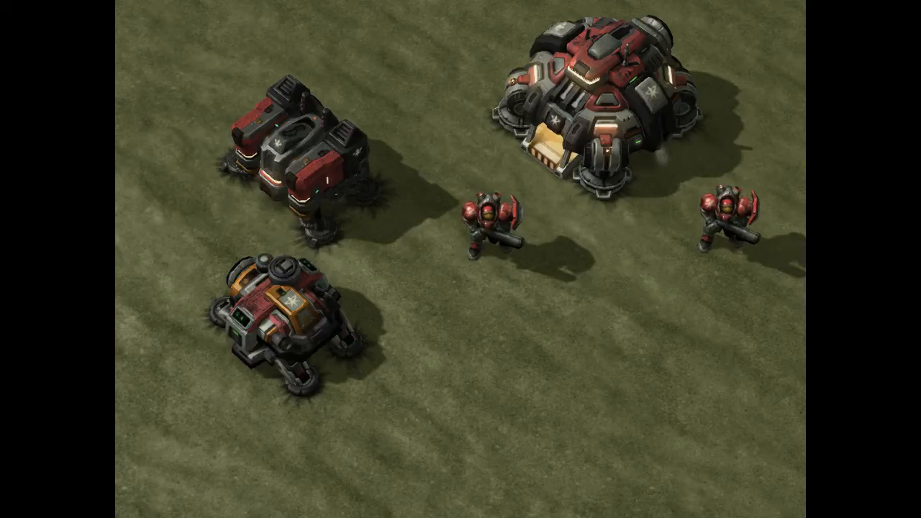
pyautogui.click(428, 332)
pyautogui.keyDown('ctrl'); pyautogui.moveTo(426, 334); pyautogui.dragTo(414, 290); pyautogui.keyUp('ctrl')
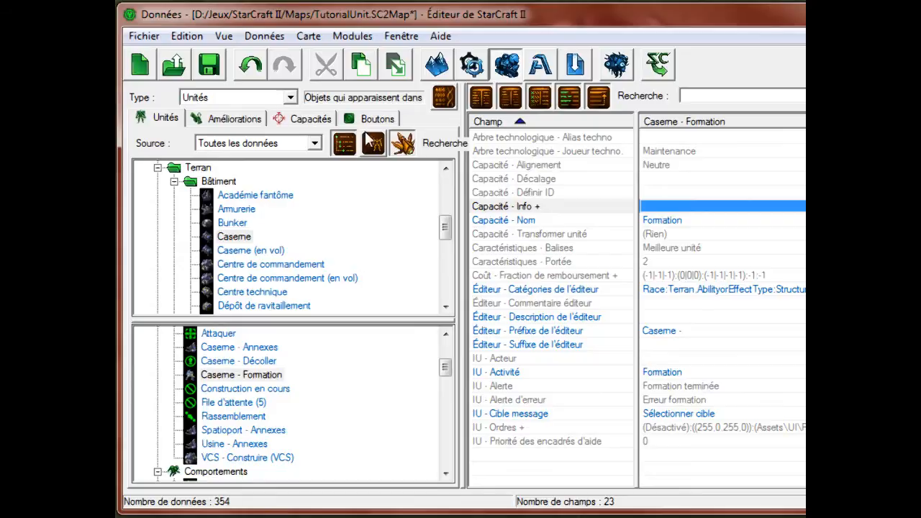
pyautogui.click(289, 100)
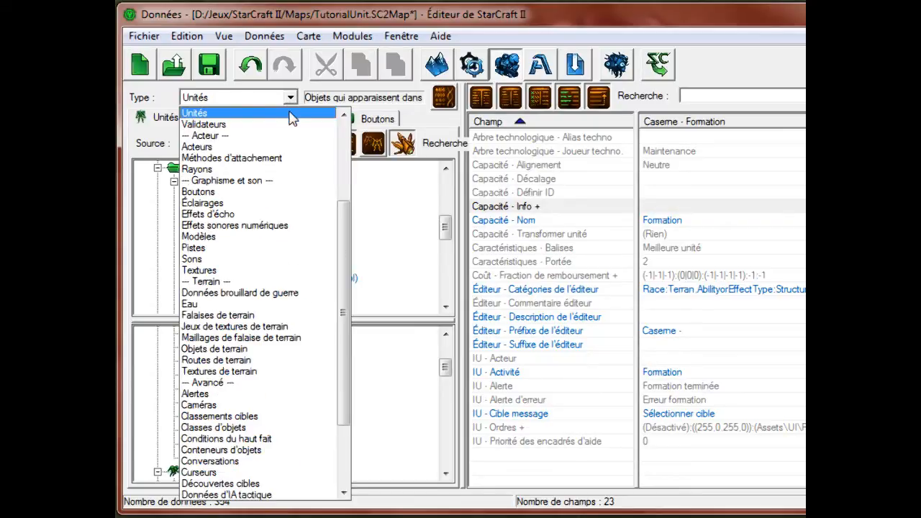
pyautogui.scroll(-3, 287, 241)
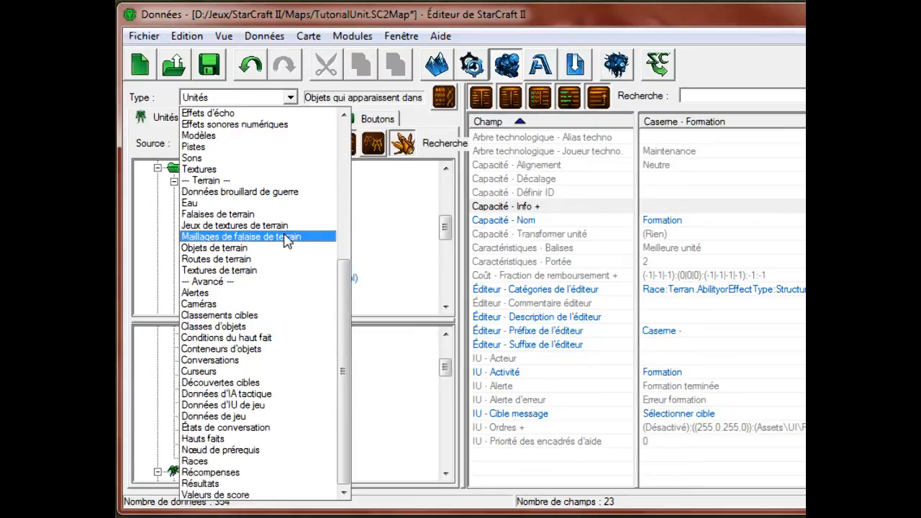
pyautogui.scroll(5, 289, 230)
pyautogui.click(295, 158)
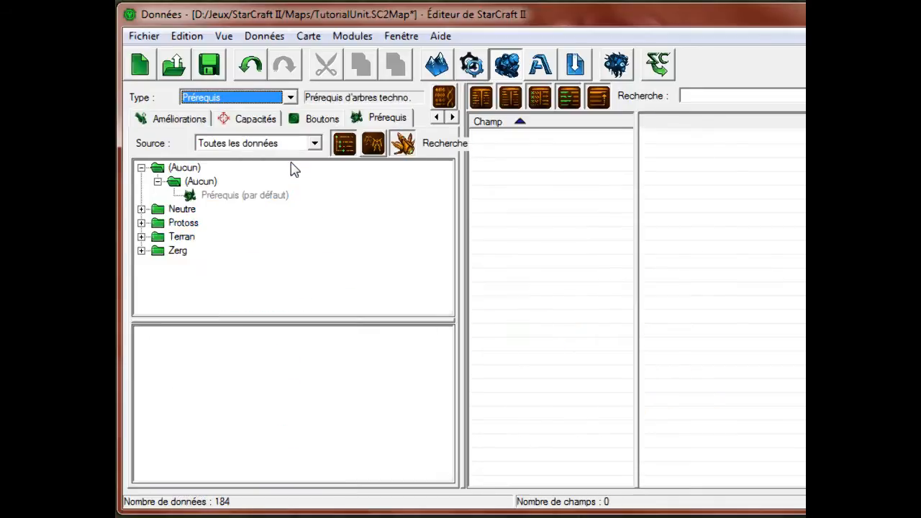
# Start a new prerequisite named "Avoir un Bunker" and generate its suggested ID
pyautogui.rightClick(328, 242)
pyautogui.click(368, 252)
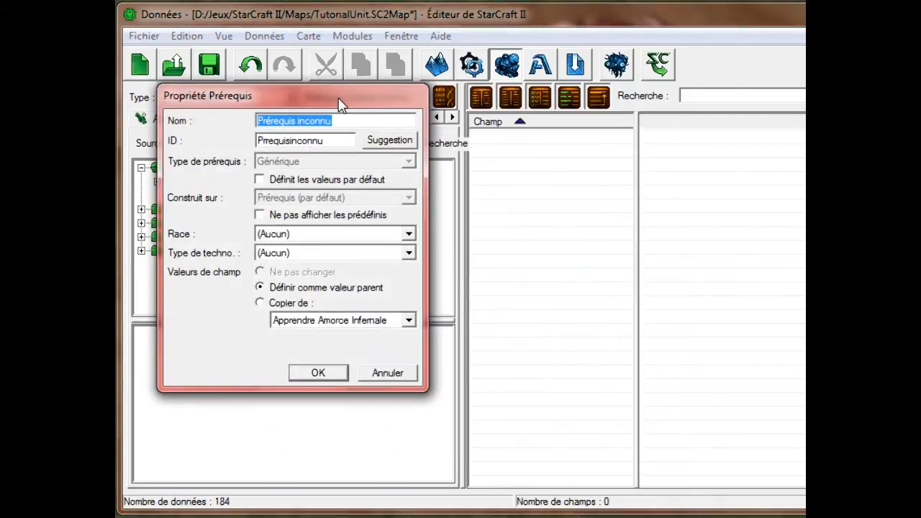
pyautogui.moveTo(339, 103); pyautogui.dragTo(372, 98)
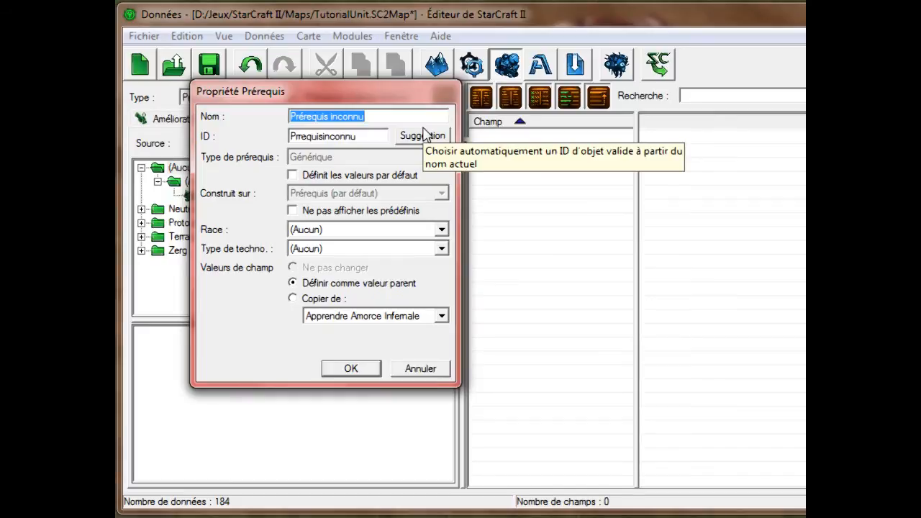
pyautogui.press('BackSpace')
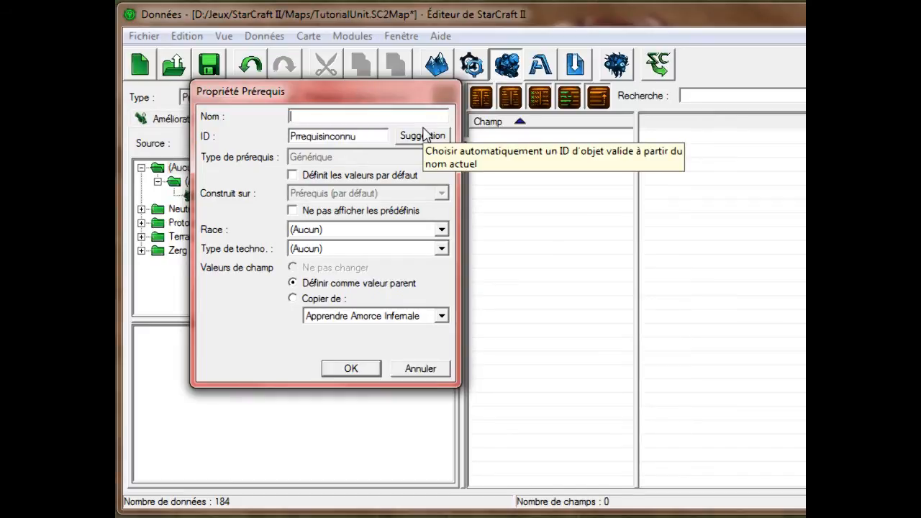
pyautogui.write('Avoir un')
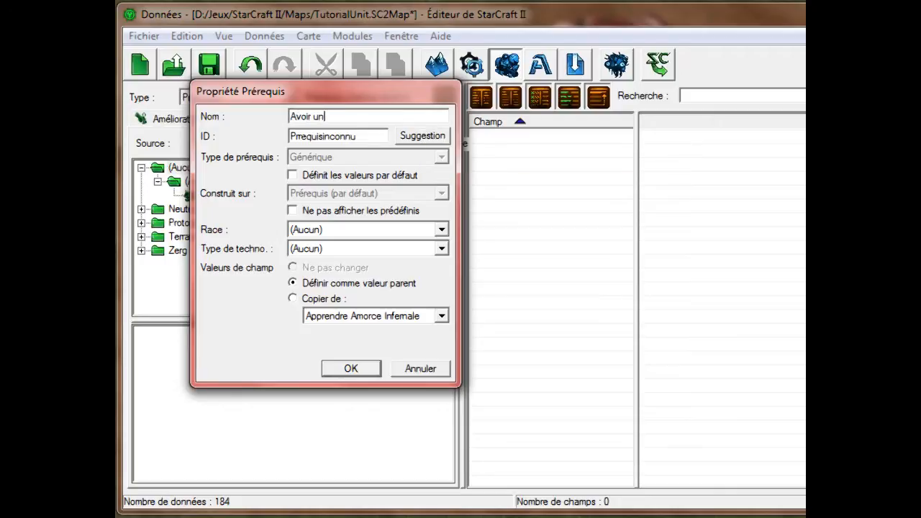
pyautogui.write(' Bunker')
pyautogui.click(436, 140)
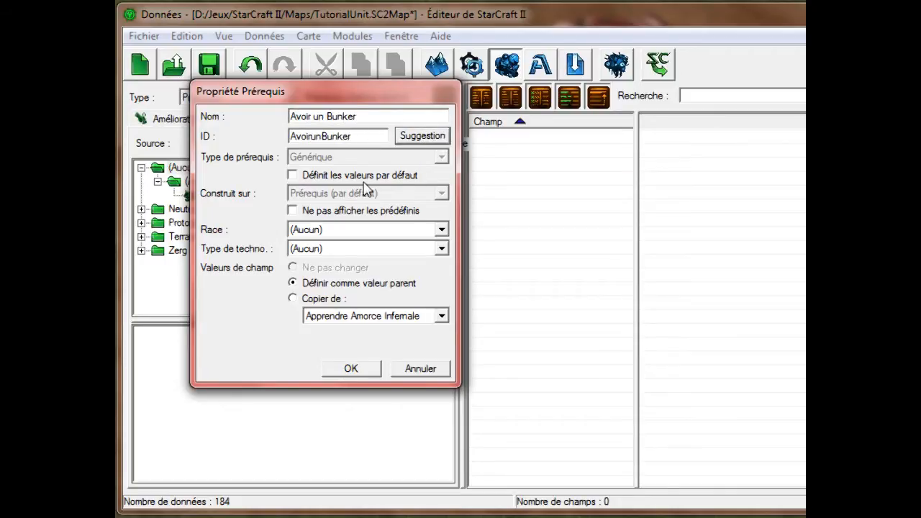
# Leave the race as (Aucun), set the Type de techno. to Unité and confirm the prerequisite's creation
pyautogui.click(366, 229)
pyautogui.click(360, 240)
pyautogui.click(360, 249)
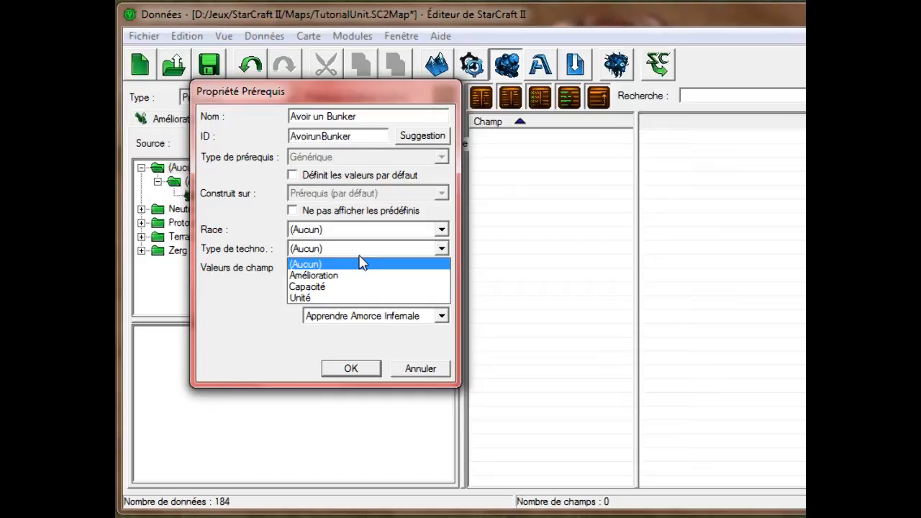
pyautogui.click(340, 299)
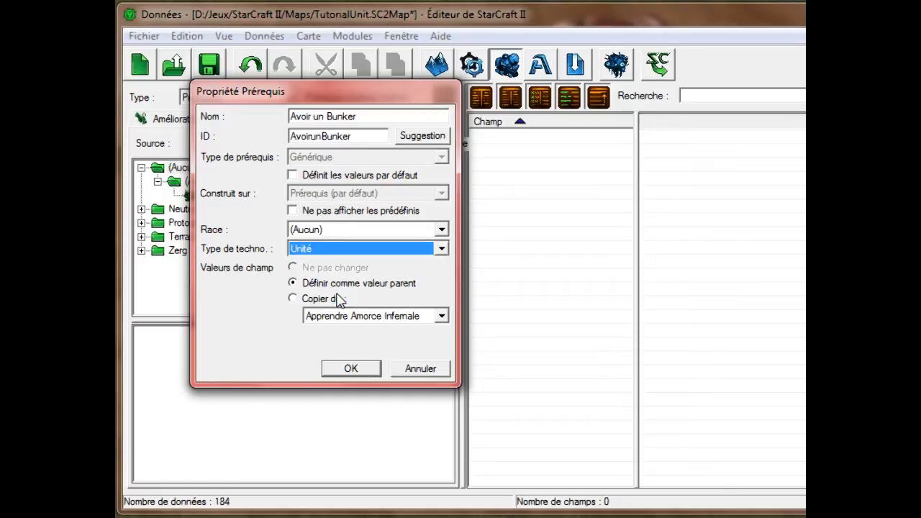
pyautogui.click(351, 368)
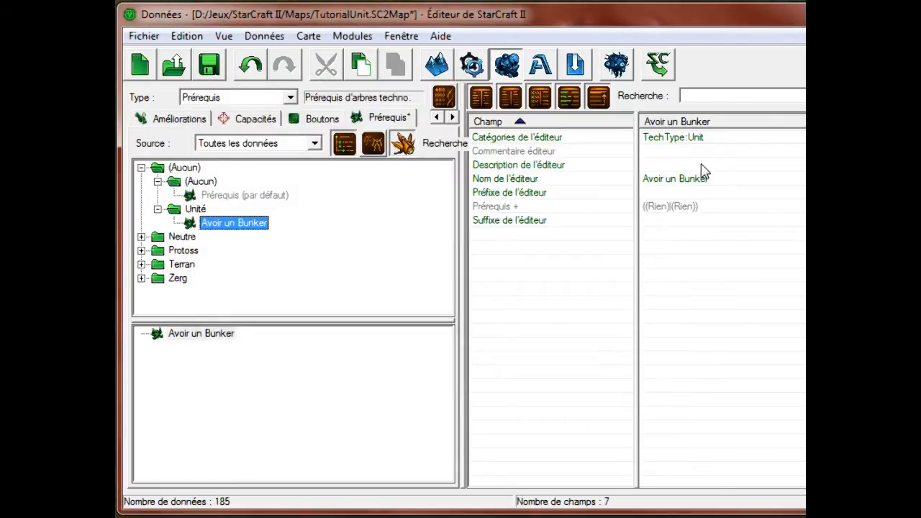
# Open the Prérequis values of Avoir un Bunker and go through the Utiliser and Montrer nodes
pyautogui.click(685, 192)
pyautogui.click(702, 180)
pyautogui.doubleClick(695, 208)
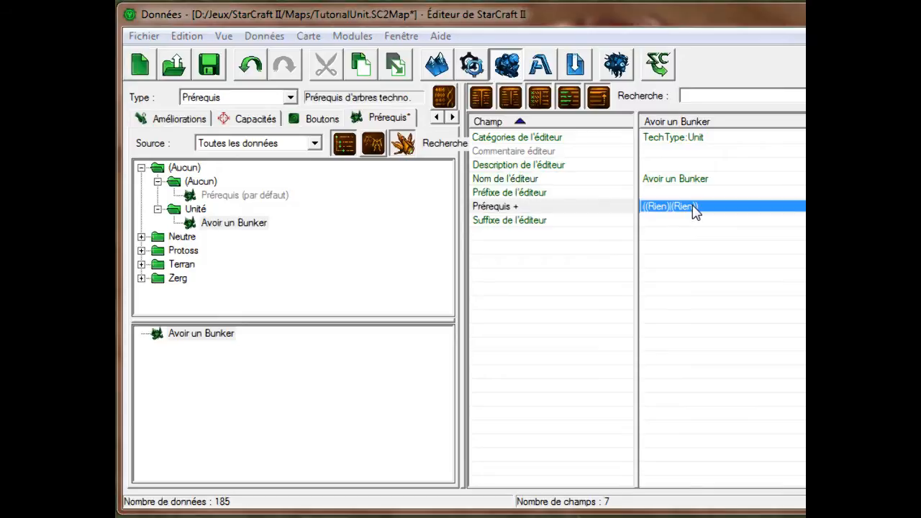
pyautogui.moveTo(411, 109); pyautogui.dragTo(403, 59)
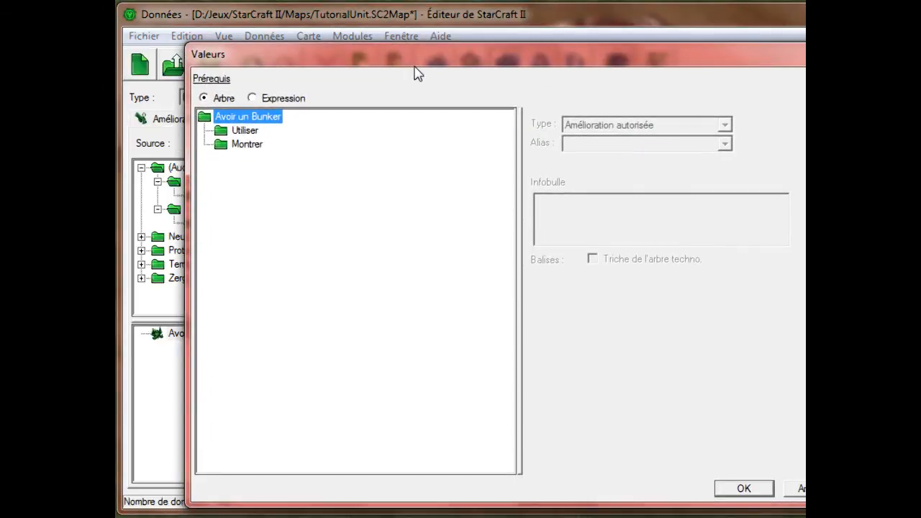
pyautogui.press('Down')
pyautogui.press('Down')
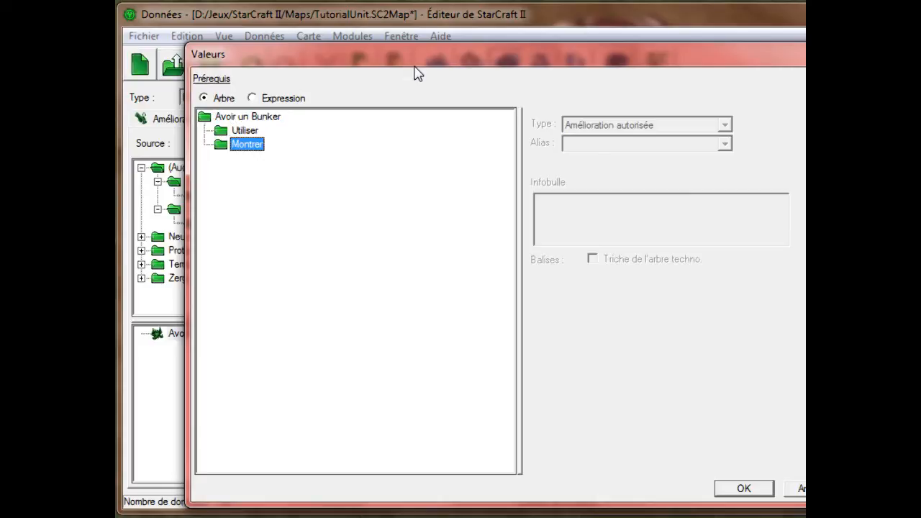
pyautogui.press('Up')
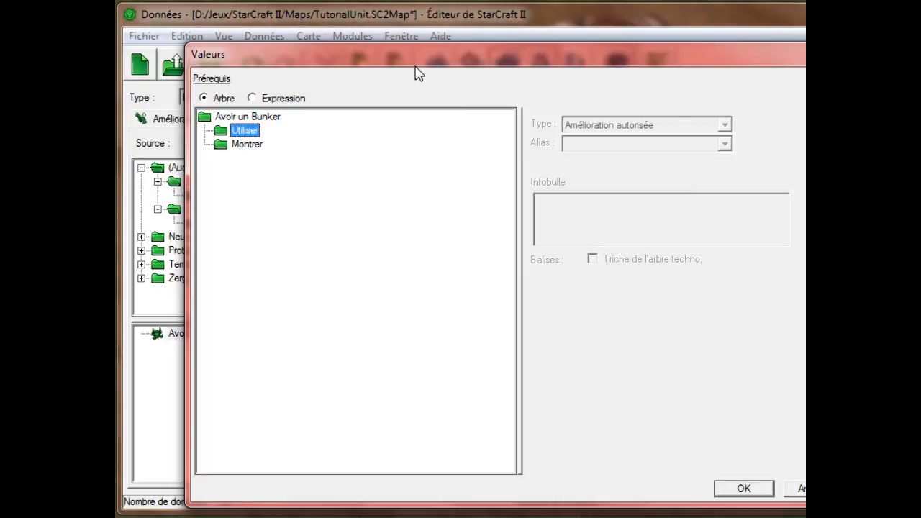
pyautogui.press('Up')
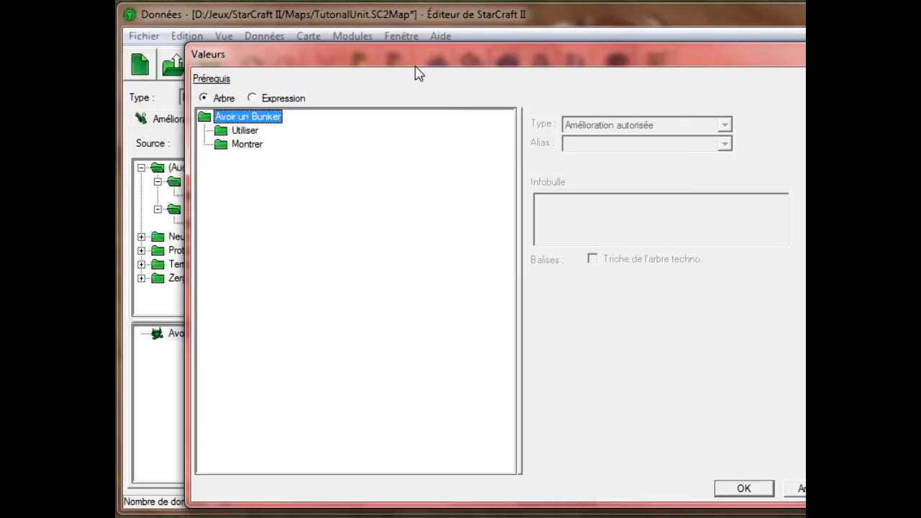
pyautogui.press('Down')
pyautogui.press('Down')
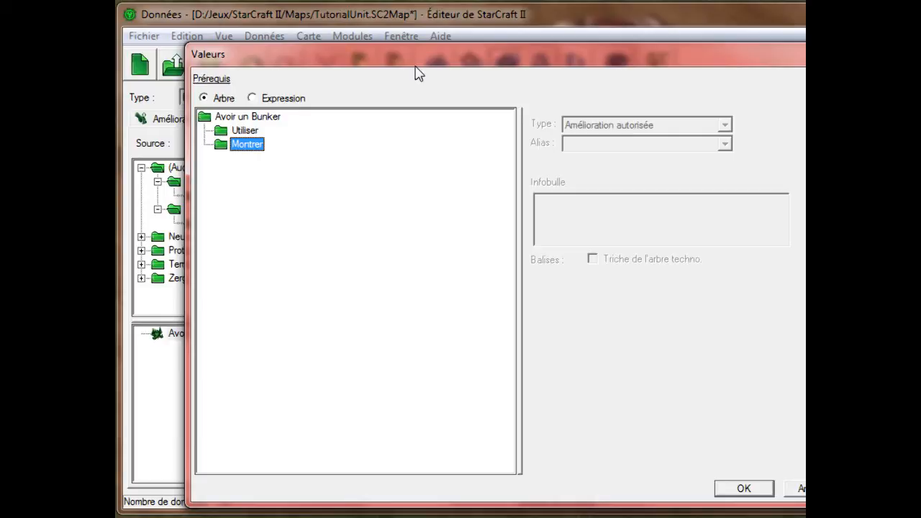
# Add a prerequisite node under Utiliser and set its type to Nombre d'unités
pyautogui.click(247, 131)
pyautogui.rightClick(248, 129)
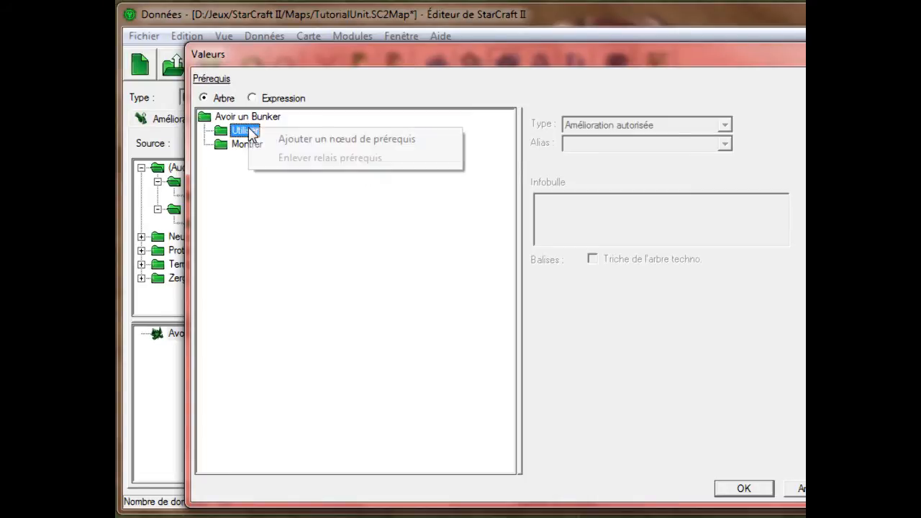
pyautogui.click(281, 144)
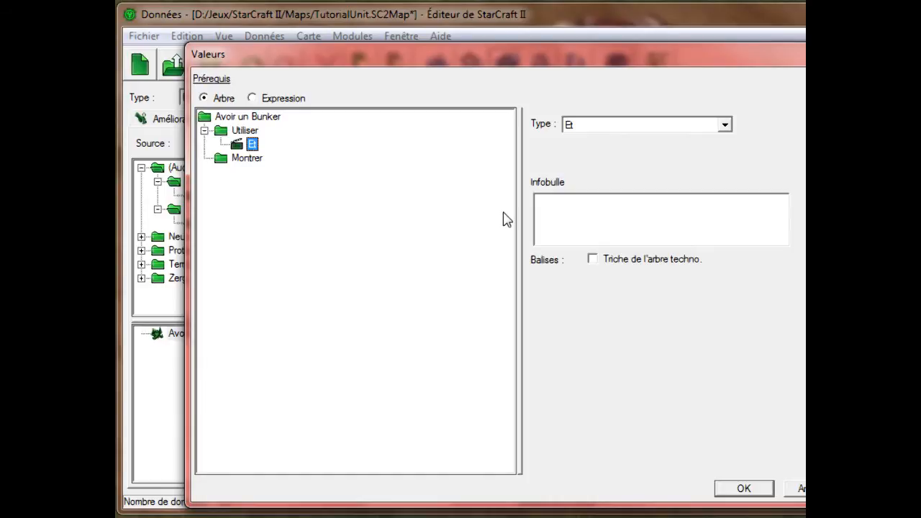
pyautogui.click(585, 125)
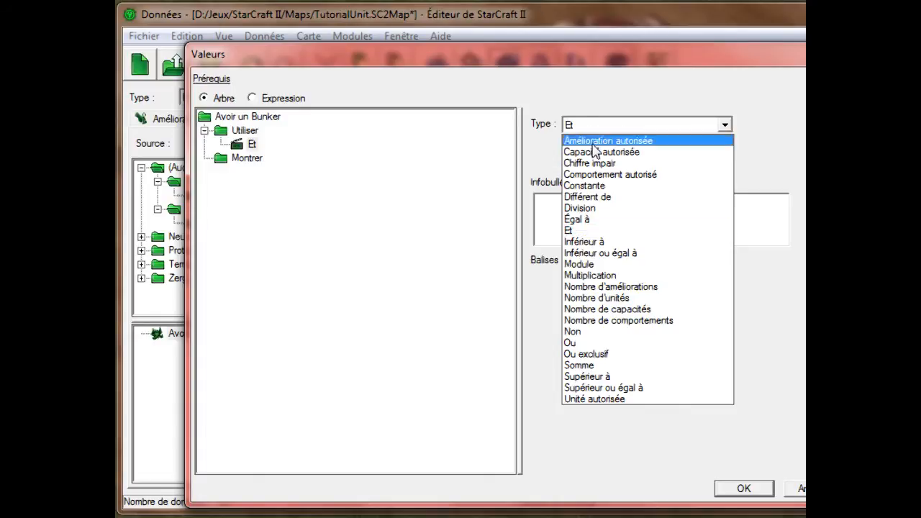
pyautogui.click(599, 400)
pyautogui.click(631, 129)
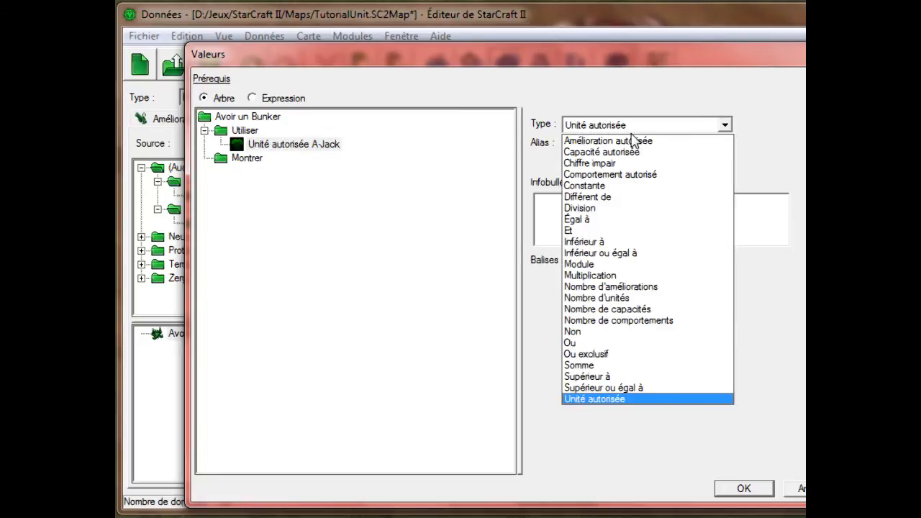
pyautogui.click(606, 298)
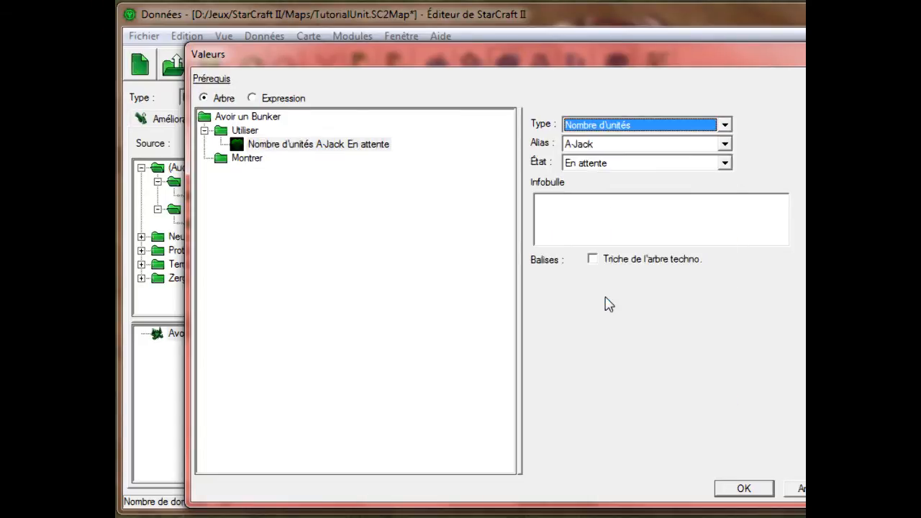
# Set the unit count node's alias to Bunker and its state to Terminé
pyautogui.click(604, 147)
pyautogui.click(599, 144)
pyautogui.write('bu')
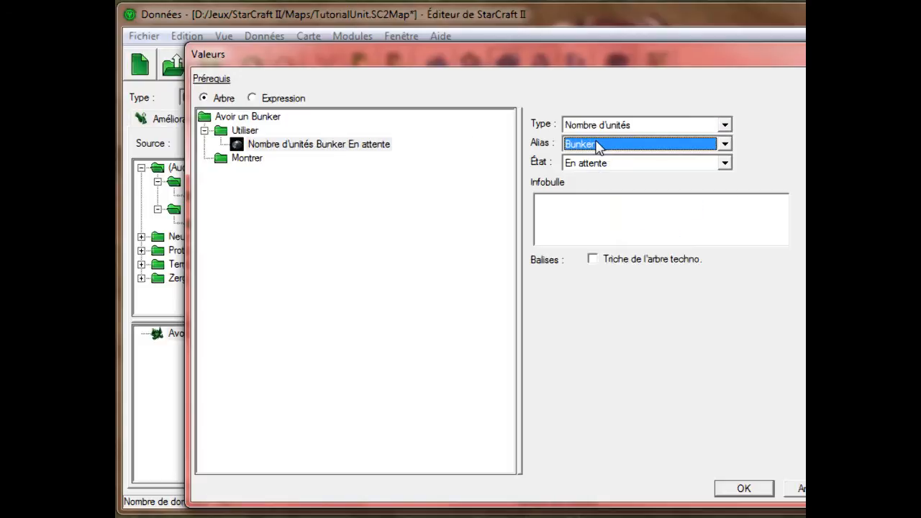
pyautogui.click(611, 163)
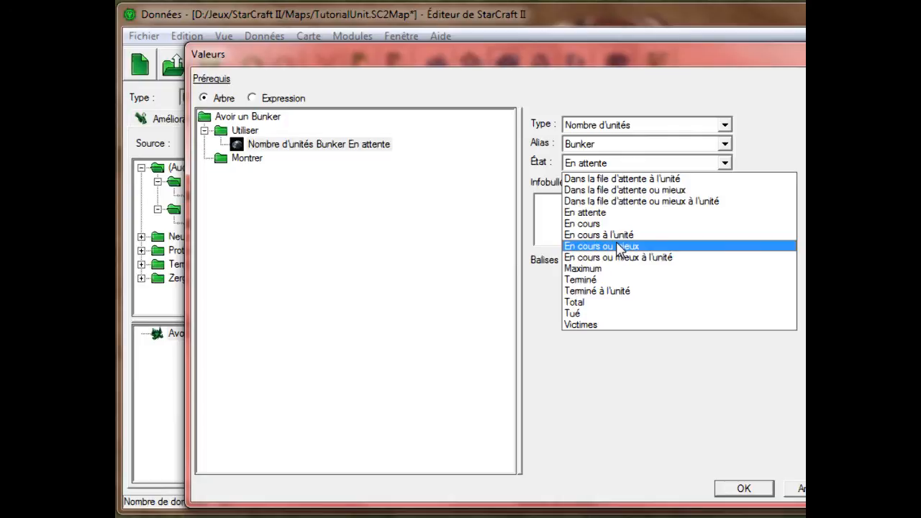
pyautogui.click(601, 280)
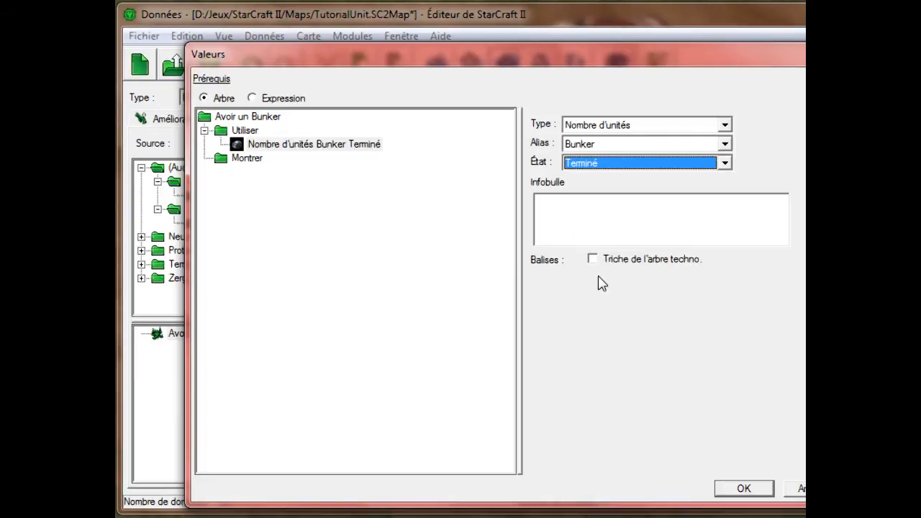
# Check which node operations are offered for Utiliser and for its Bunker unit count node
pyautogui.click(346, 148)
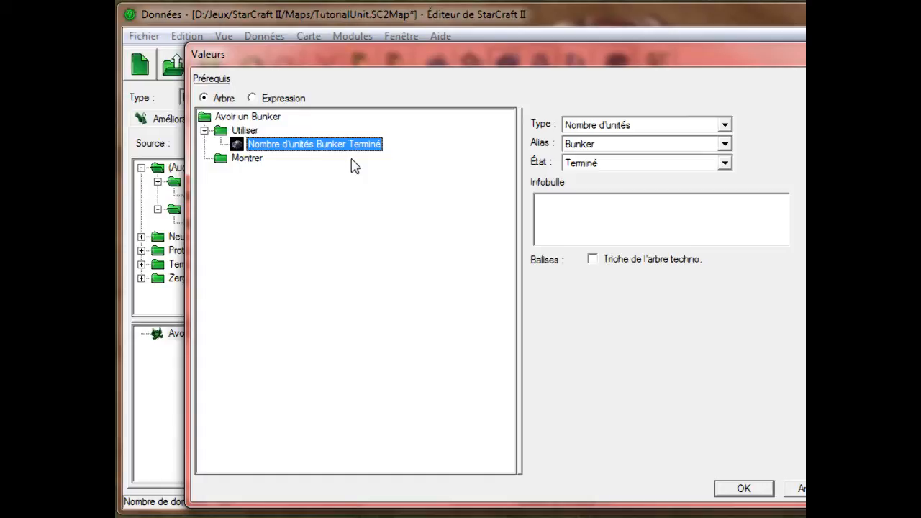
pyautogui.rightClick(248, 132)
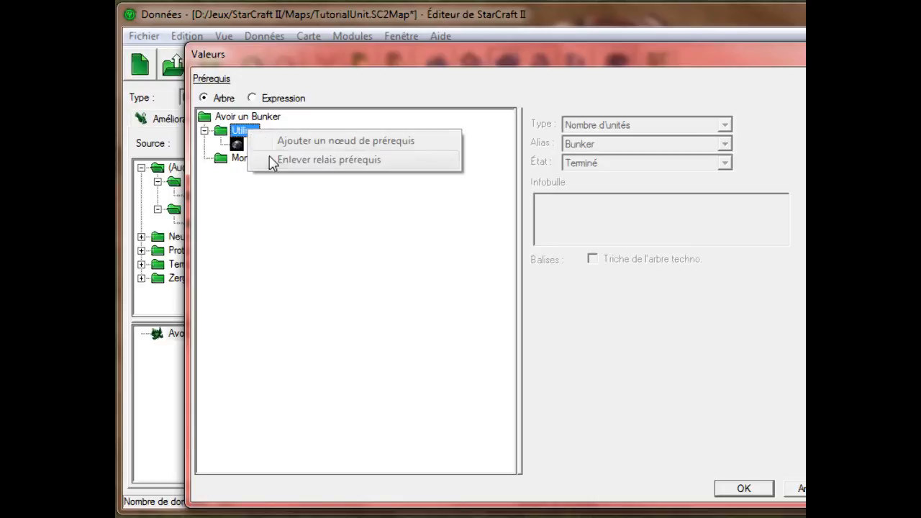
pyautogui.click(277, 147)
pyautogui.rightClick(278, 147)
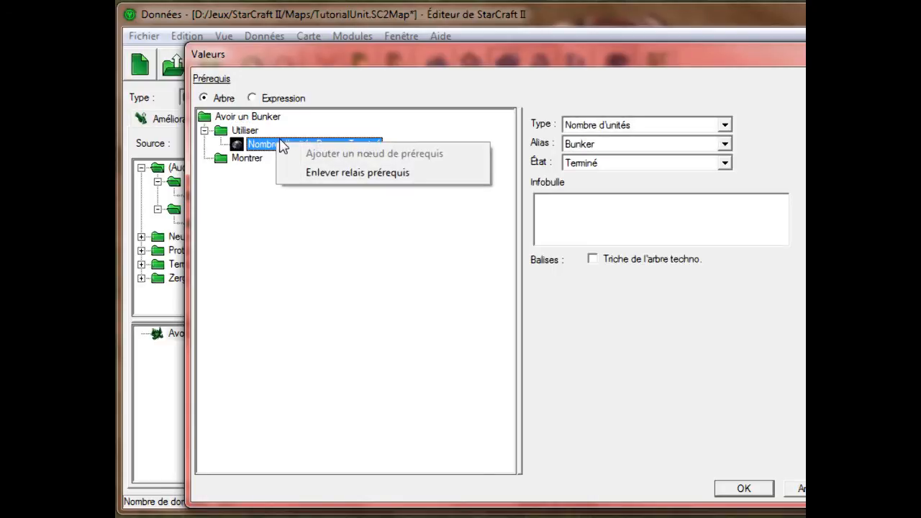
pyautogui.click(281, 128)
pyautogui.click(244, 131)
pyautogui.click(266, 146)
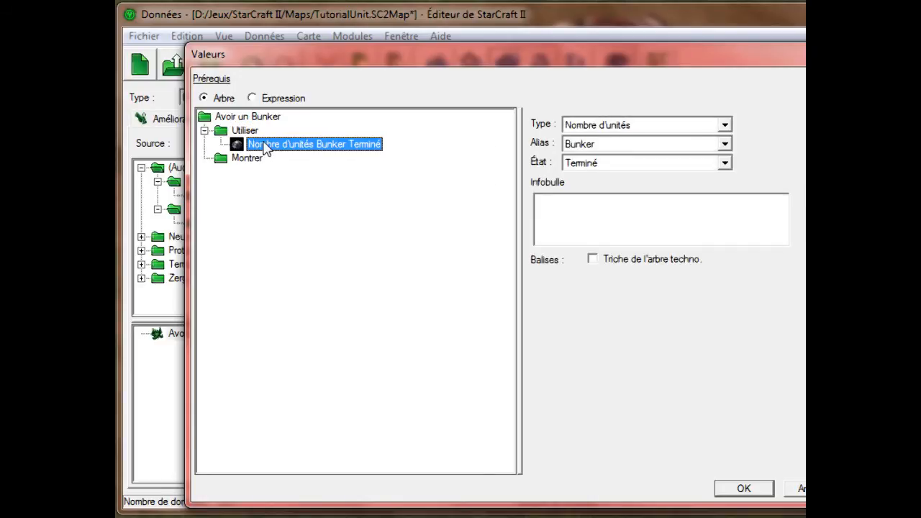
# Append != 0 to the Utiliser expression CountUnit(Bunker,CompleteOnly) and review the nodes in the tree view
pyautogui.click(276, 101)
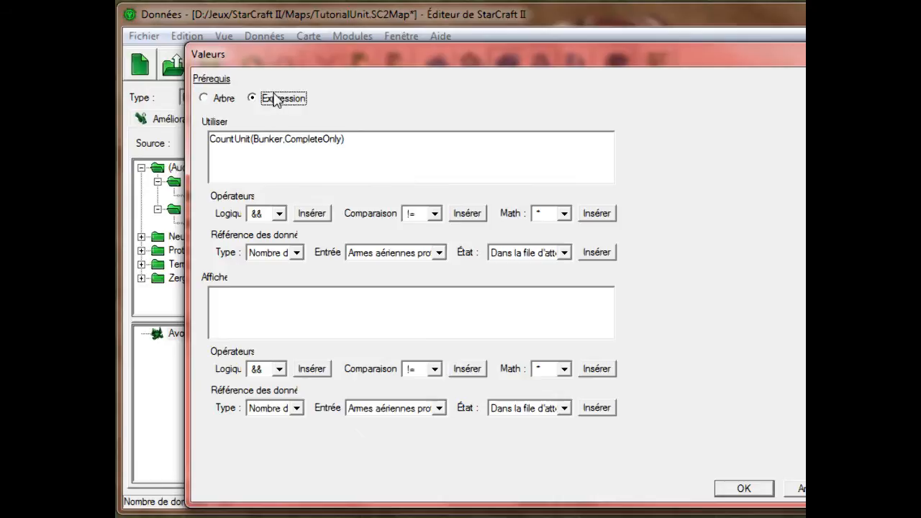
pyautogui.doubleClick(339, 141)
pyautogui.click(359, 145)
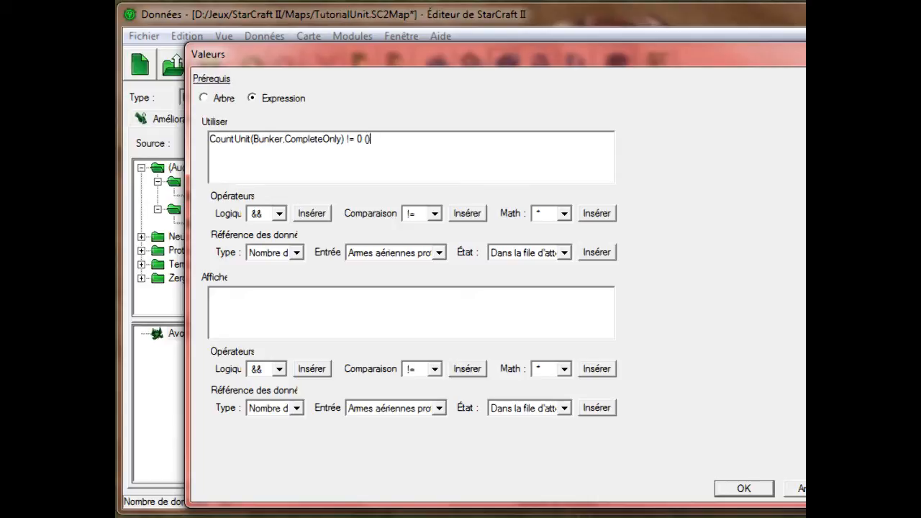
pyautogui.click(226, 100)
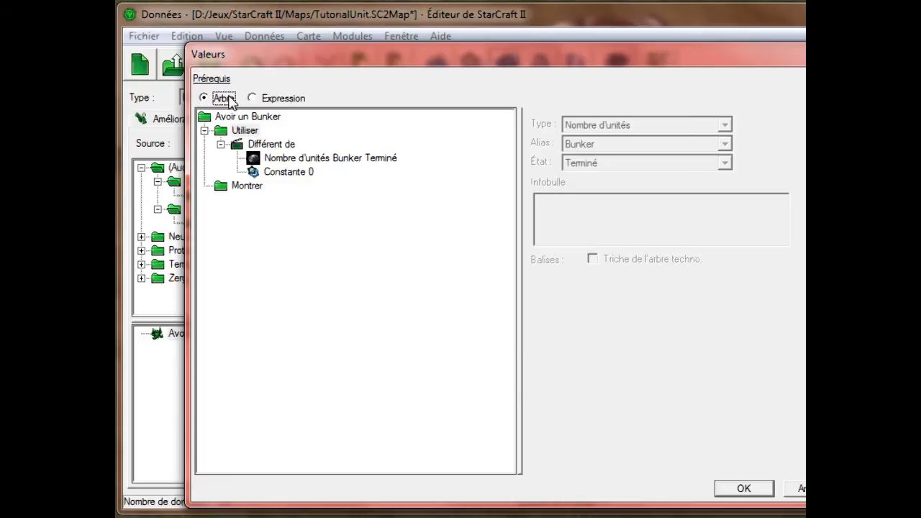
pyautogui.click(286, 148)
pyautogui.press('Down')
pyautogui.press('Down')
pyautogui.press('Left')
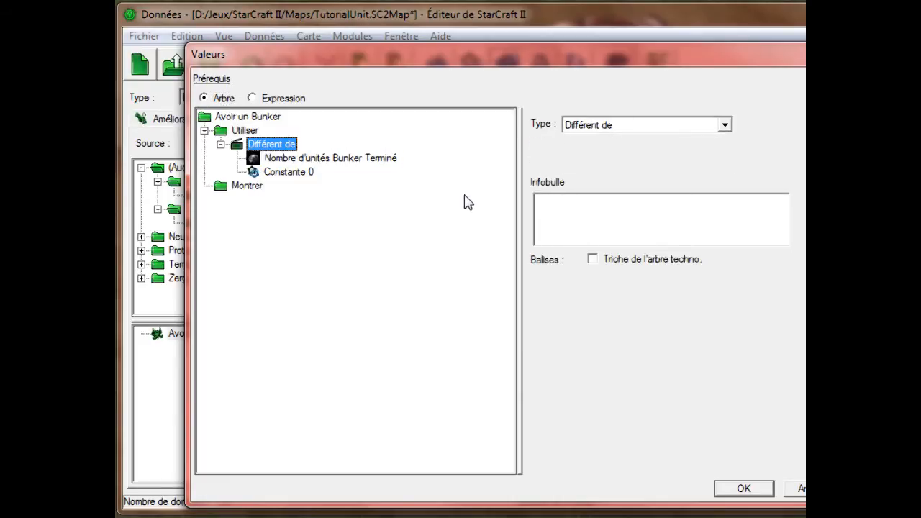
# Set the comparison operator in the Utiliser expression to >, accept the Avoir un Bunker prerequisite and save the map
pyautogui.press('Down')
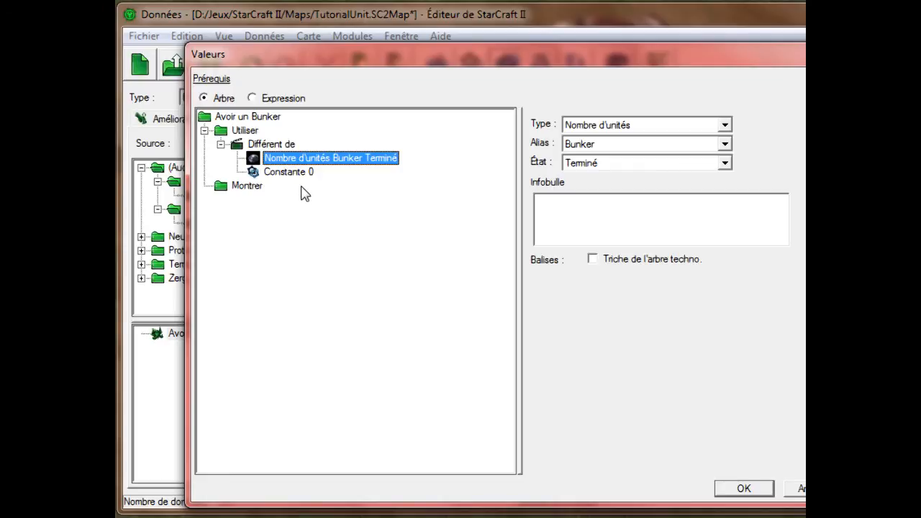
pyautogui.click(311, 172)
pyautogui.click(282, 99)
pyautogui.click(350, 139)
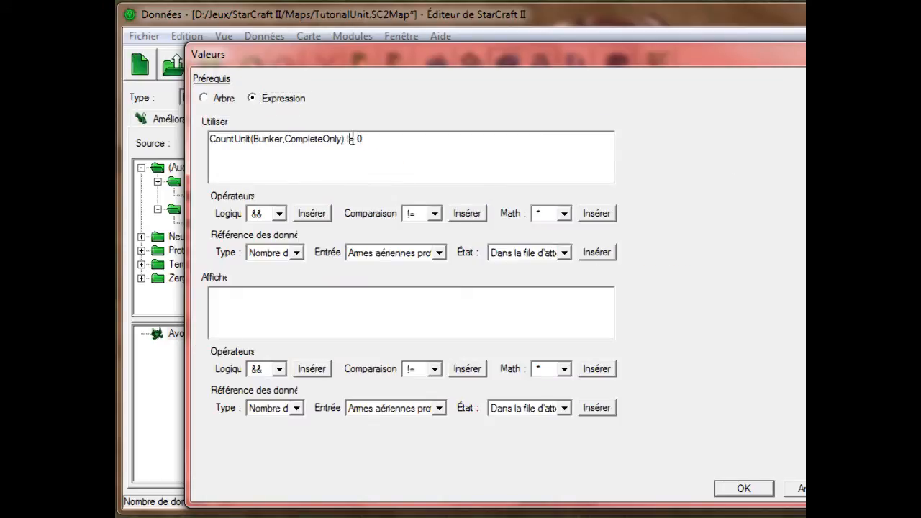
pyautogui.write('>')
pyautogui.click(222, 98)
pyautogui.click(293, 146)
pyautogui.click(293, 158)
pyautogui.click(293, 174)
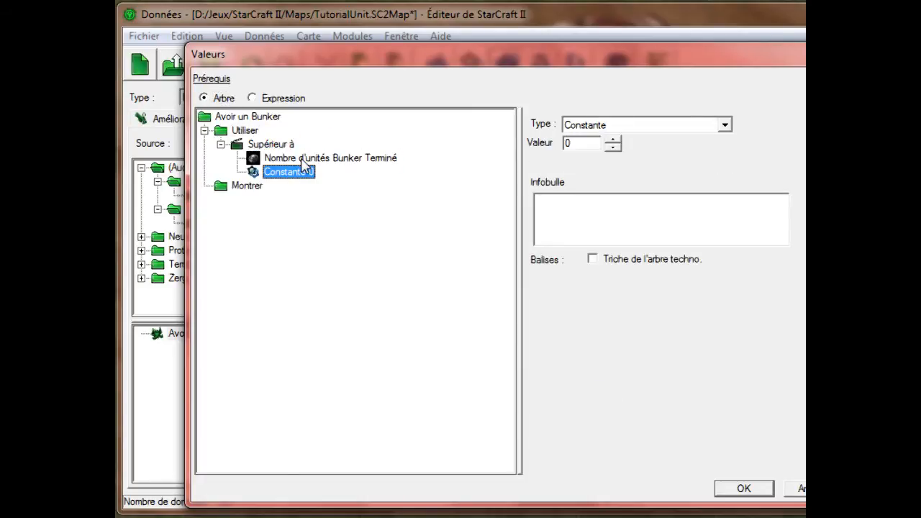
pyautogui.click(737, 491)
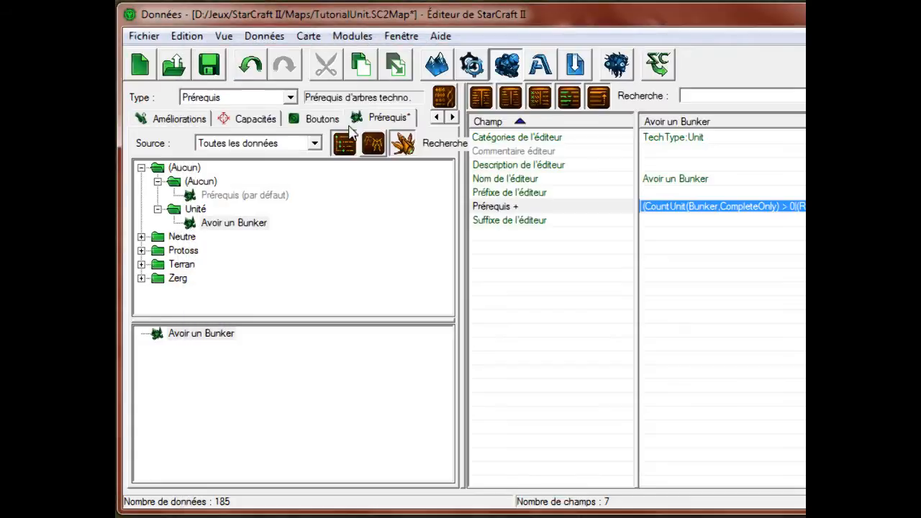
pyautogui.click(208, 65)
# Examine how the Protoss prerequisite Avoir un Nexus is built, both as a tree and as an expression
pyautogui.click(141, 251)
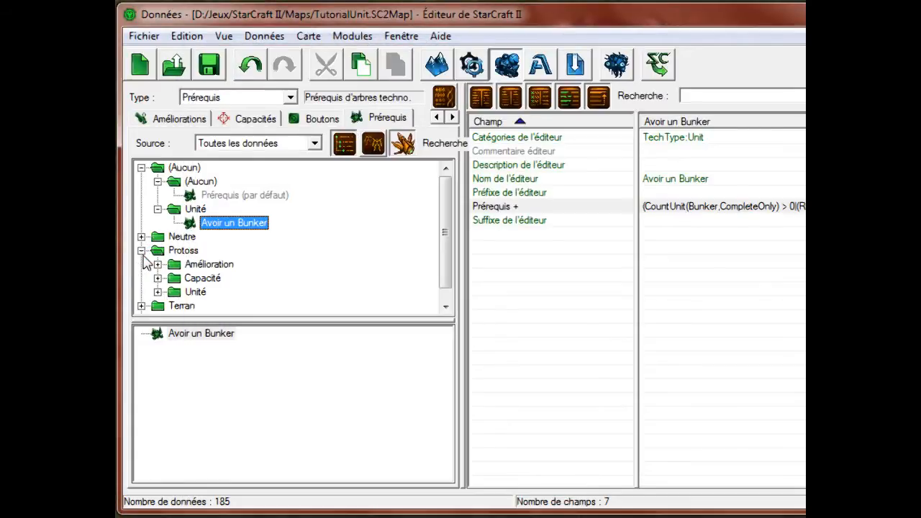
pyautogui.click(157, 291)
pyautogui.click(205, 224)
pyautogui.click(691, 209)
pyautogui.doubleClick(693, 209)
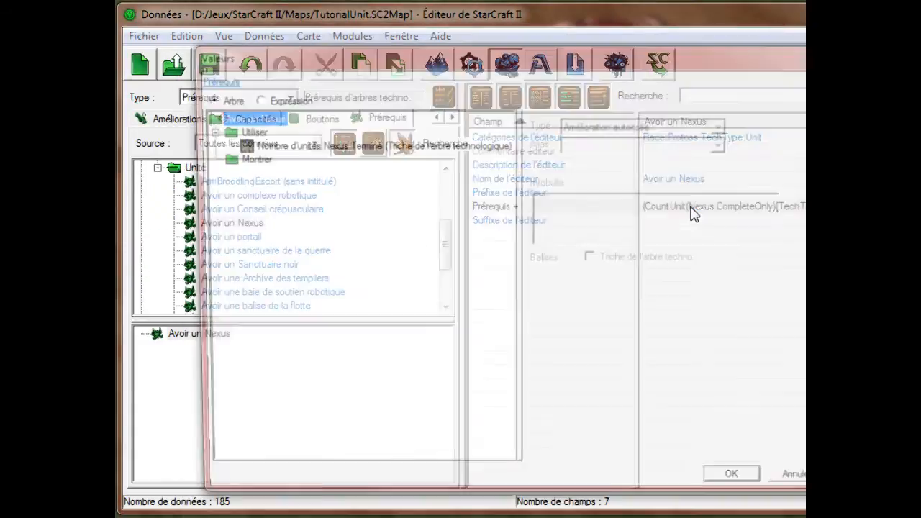
pyautogui.click(346, 151)
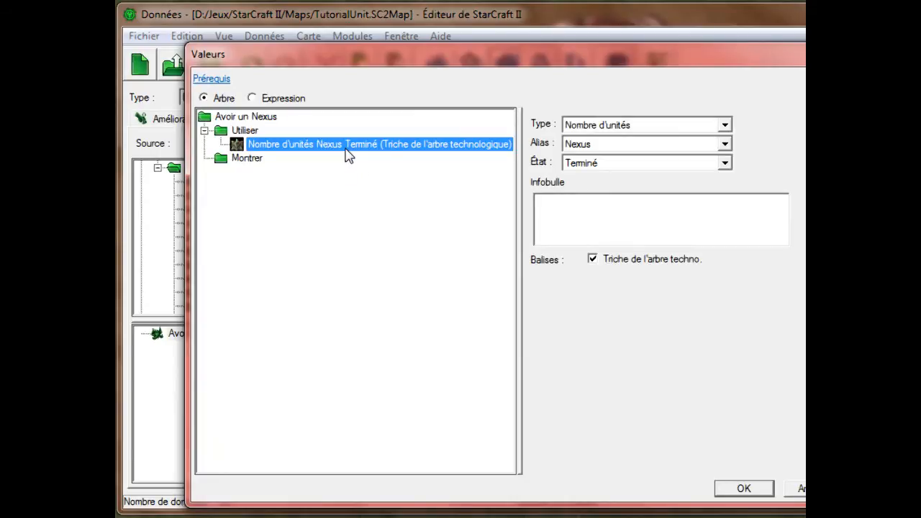
pyautogui.click(246, 100)
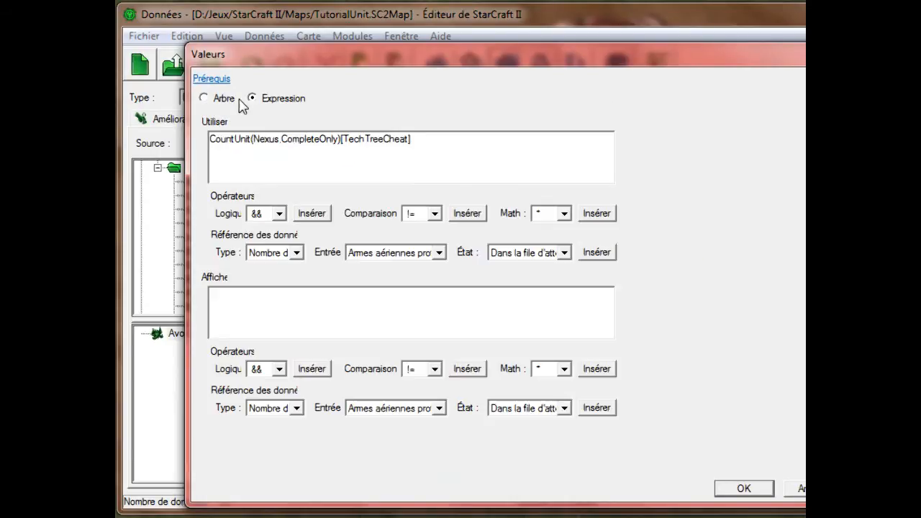
pyautogui.click(232, 104)
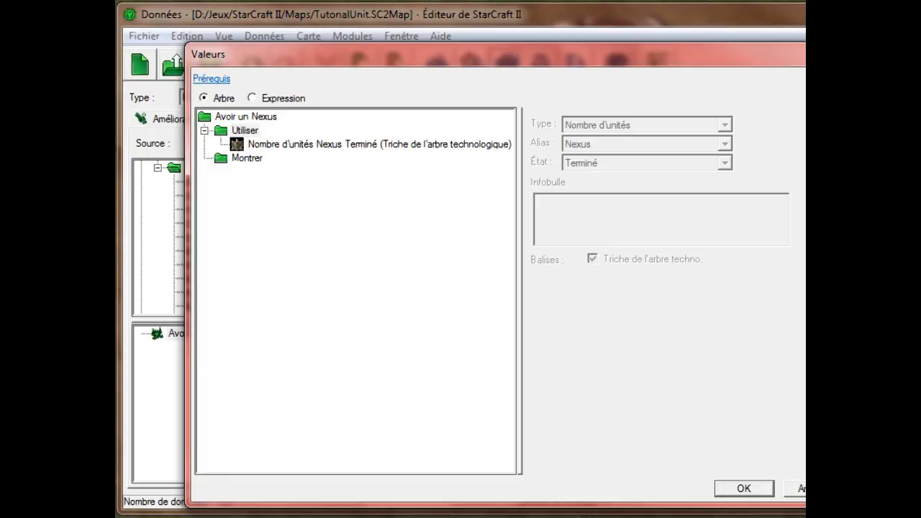
pyautogui.click(744, 488)
pyautogui.click(157, 167)
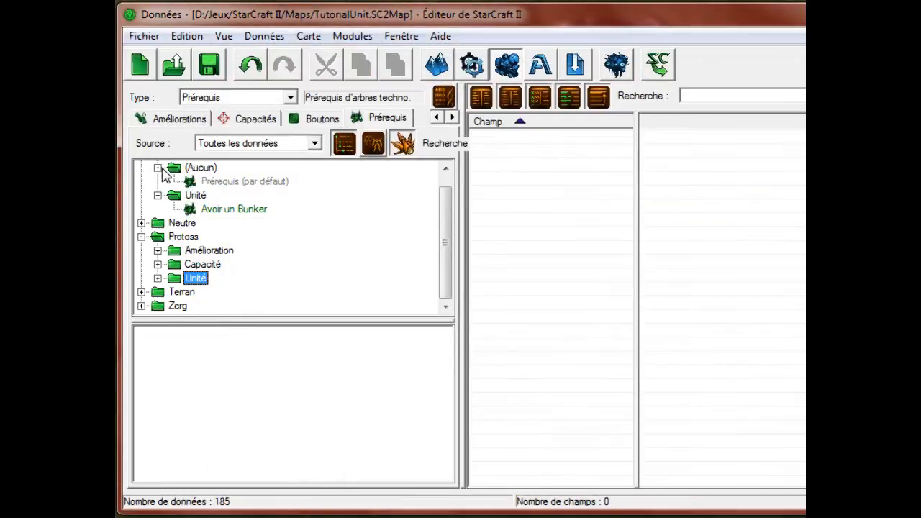
# Remove the > 0 comparison from the Avoir un Bunker prerequisite, keeping only CountUnit(Bunker,CompleteOnly), and save the map
pyautogui.click(232, 207)
pyautogui.doubleClick(698, 216)
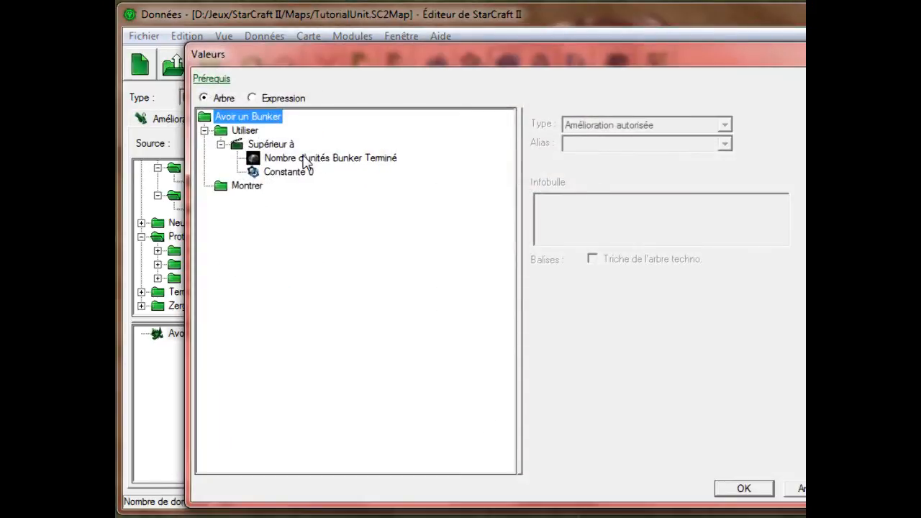
pyautogui.click(281, 145)
pyautogui.rightClick(282, 147)
pyautogui.click(277, 99)
pyautogui.moveTo(347, 139); pyautogui.dragTo(361, 140)
pyautogui.press('Delete')
pyautogui.click(223, 97)
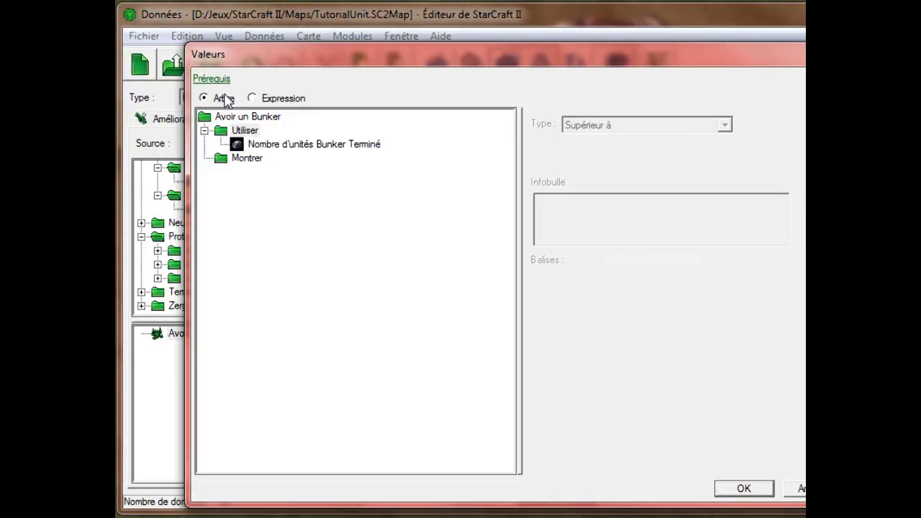
pyautogui.click(358, 148)
pyautogui.click(748, 491)
pyautogui.hotkey('ctrl', 's')
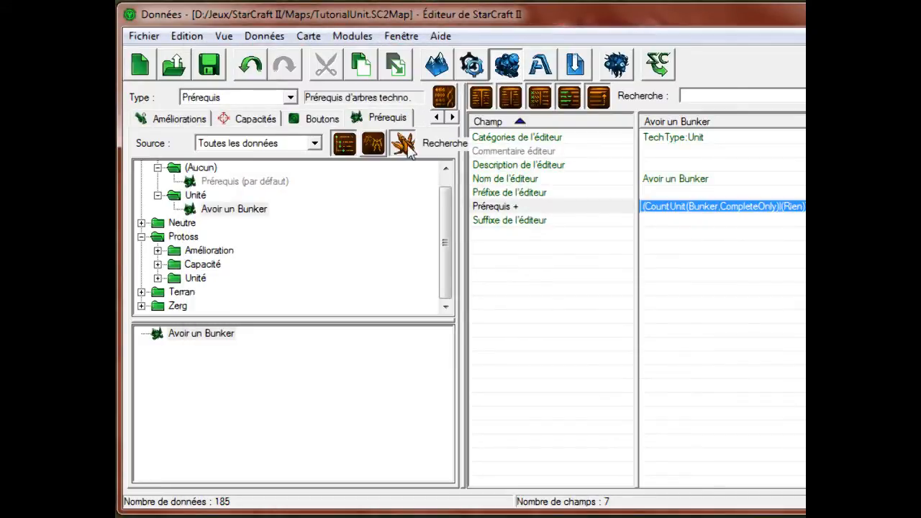
# Open the Super Marine training command Former 05 in the Info field of the Terran Caserne's Caserne - Formation ability
pyautogui.click(438, 117)
pyautogui.click(163, 121)
pyautogui.click(237, 251)
pyautogui.click(236, 238)
pyautogui.click(323, 441)
pyautogui.scroll(-4, 323, 442)
pyautogui.click(254, 333)
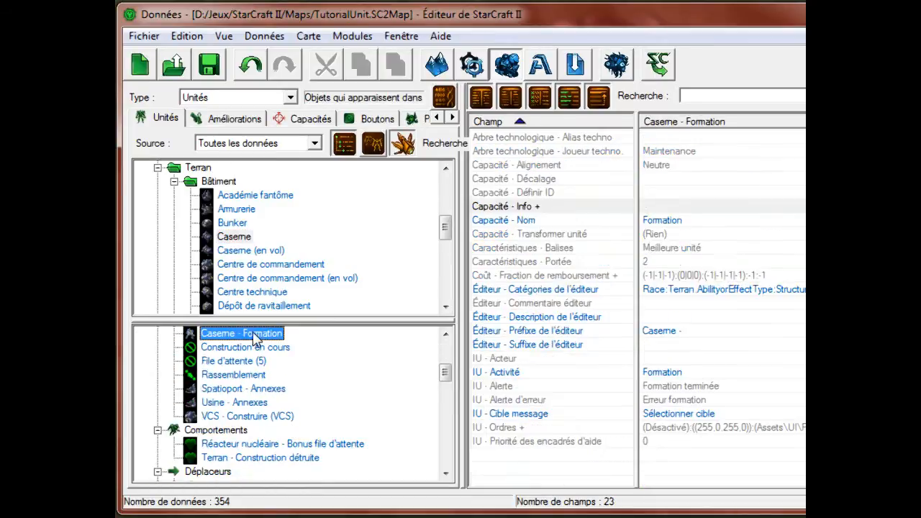
pyautogui.doubleClick(648, 206)
pyautogui.click(352, 163)
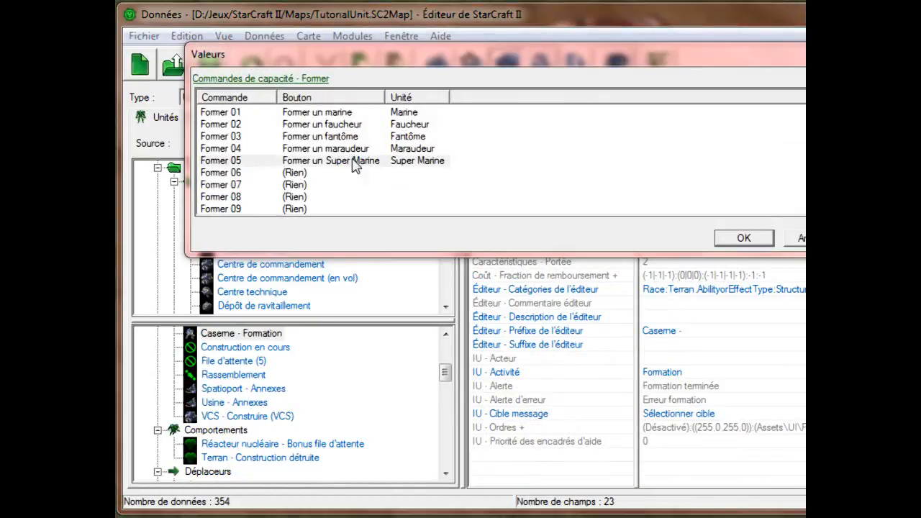
pyautogui.doubleClick(435, 167)
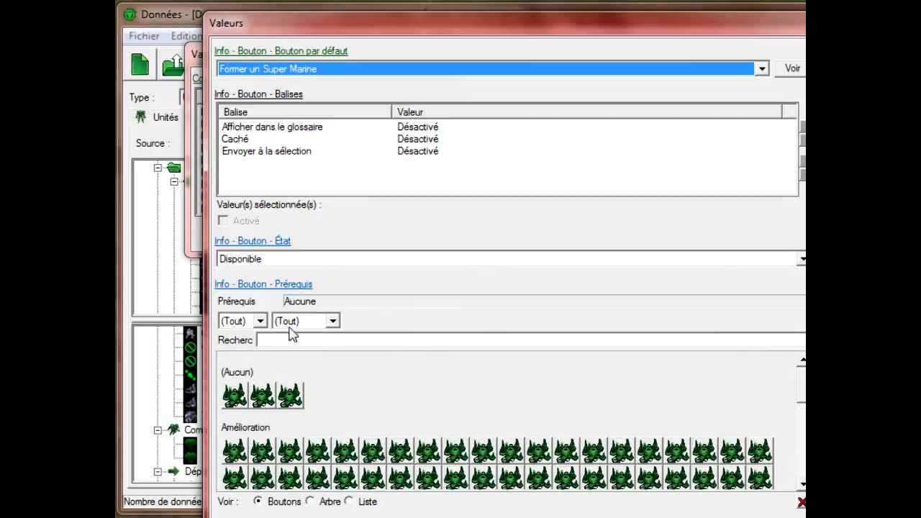
# Filter the Super Marine training command's list of button prerequisites by "bunker"
pyautogui.scroll(-4, 627, 197)
pyautogui.click(574, 199)
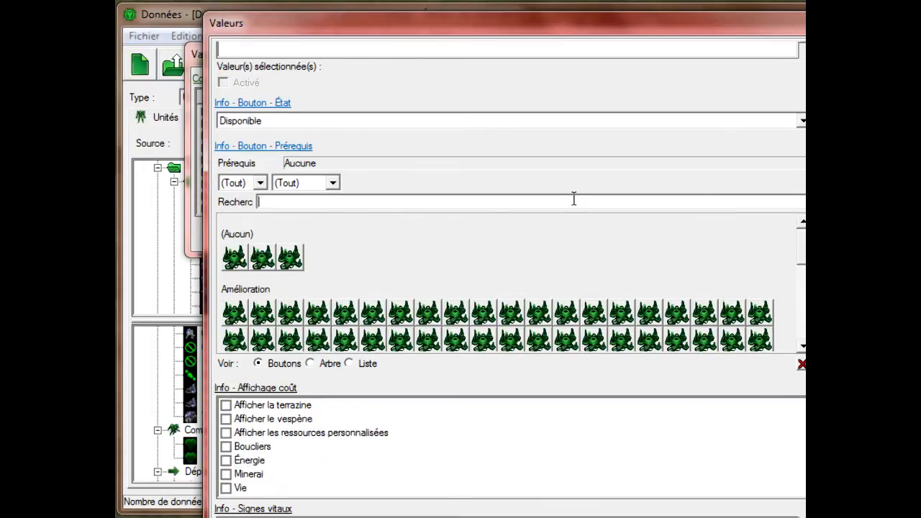
pyautogui.write('bunkier')
pyautogui.press('BackSpace')
pyautogui.press('BackSpace')
pyautogui.press('BackSpace')
pyautogui.press('BackSpace')
pyautogui.write('e')
pyautogui.press('BackSpace')
pyautogui.write('ker')
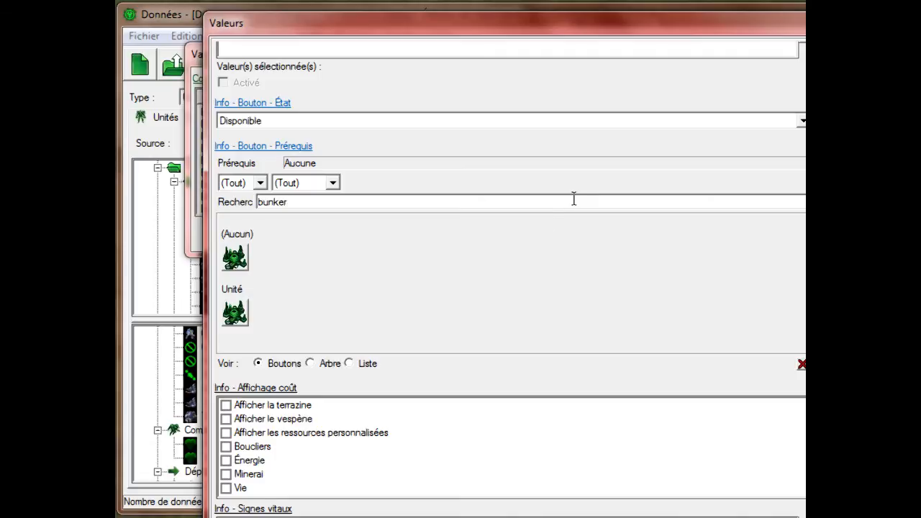
# Assign Avoir un Bunker as the prerequisite of the Former un Super Marine command and confirm the Formation ability's commands
pyautogui.click(243, 305)
pyautogui.click(239, 254)
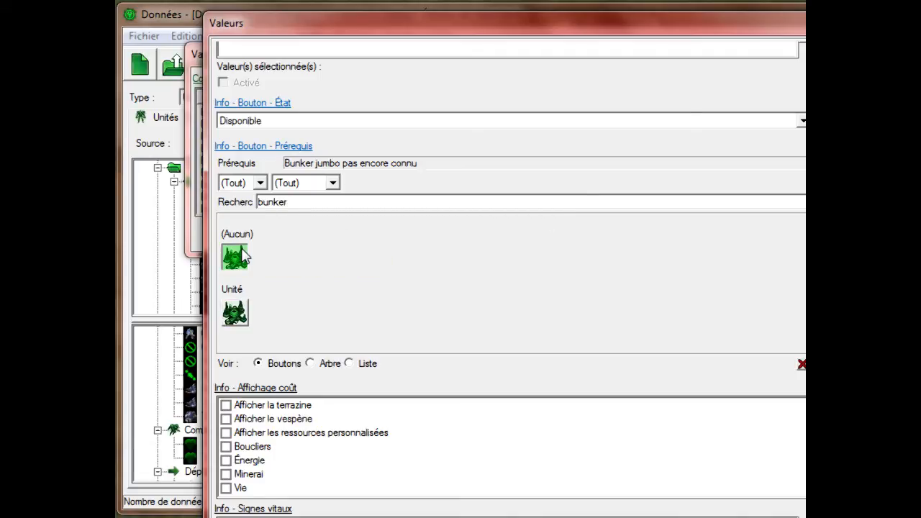
pyautogui.click(242, 307)
pyautogui.click(241, 261)
pyautogui.click(238, 310)
pyautogui.moveTo(439, 30); pyautogui.dragTo(453, 0)
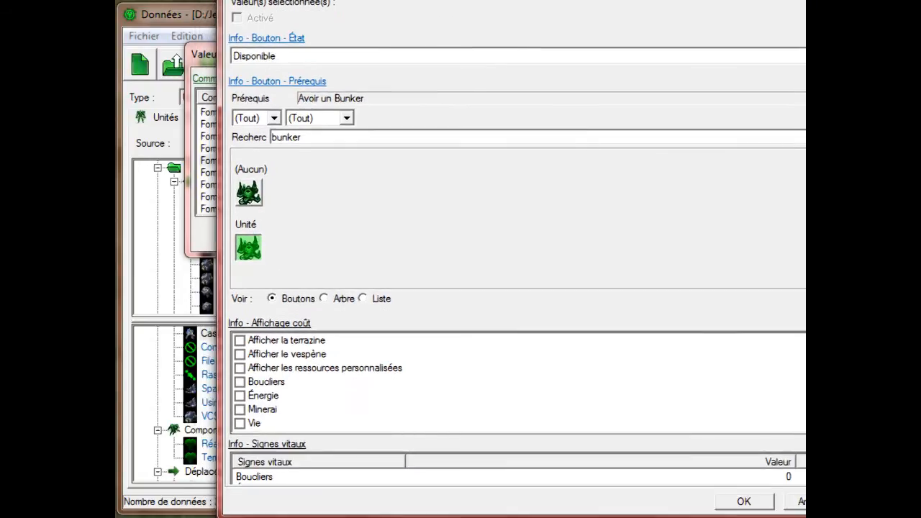
pyautogui.click(744, 502)
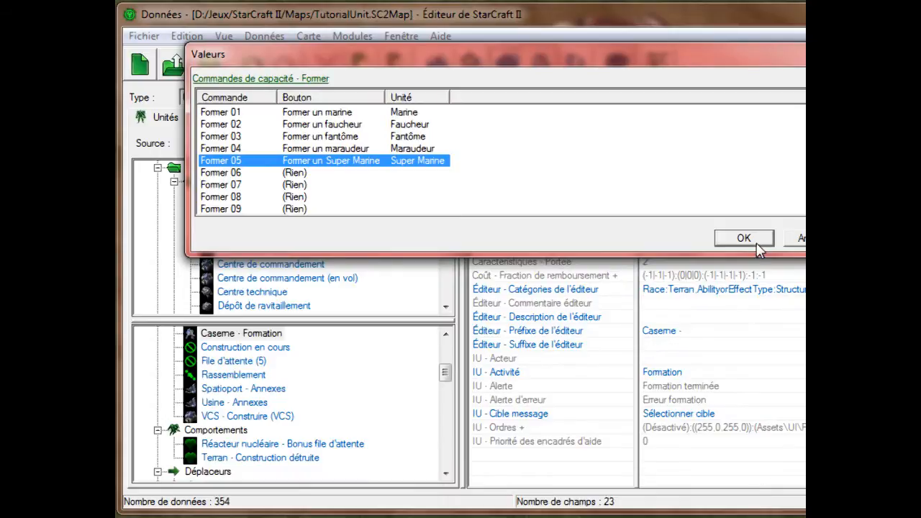
pyautogui.click(760, 241)
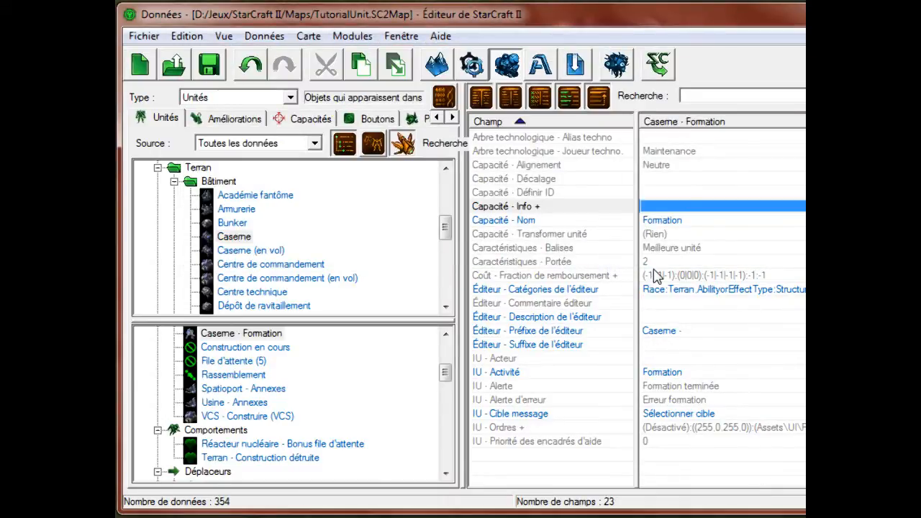
# Open the Caserne unit's command panel for editing and check its existing training buttons
pyautogui.click(374, 395)
pyautogui.scroll(4, 374, 393)
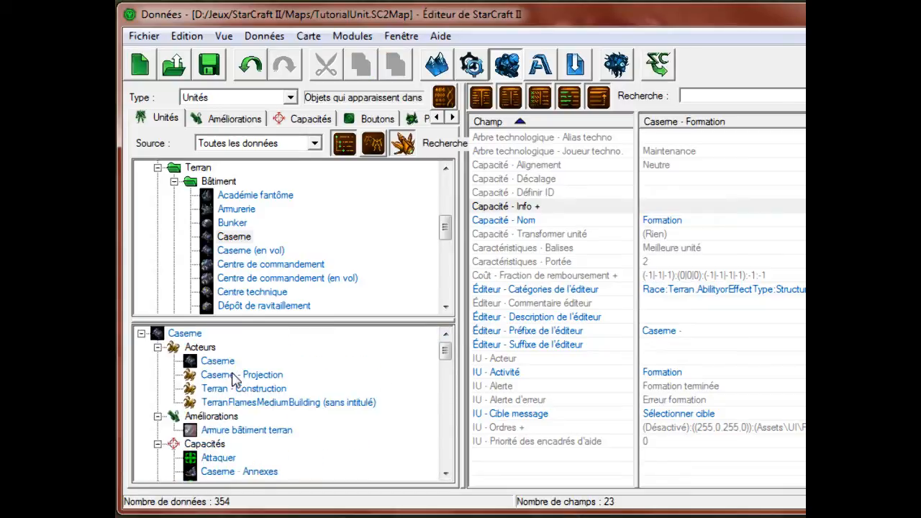
pyautogui.click(188, 334)
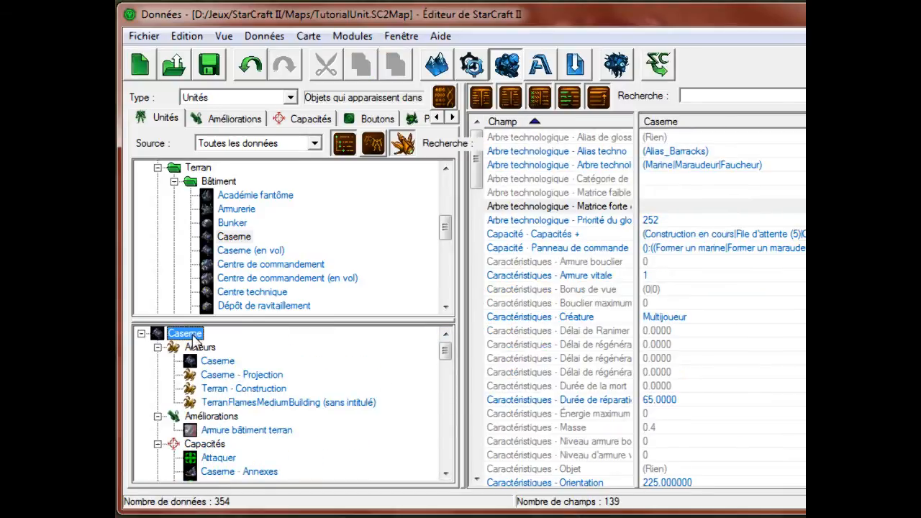
pyautogui.doubleClick(711, 248)
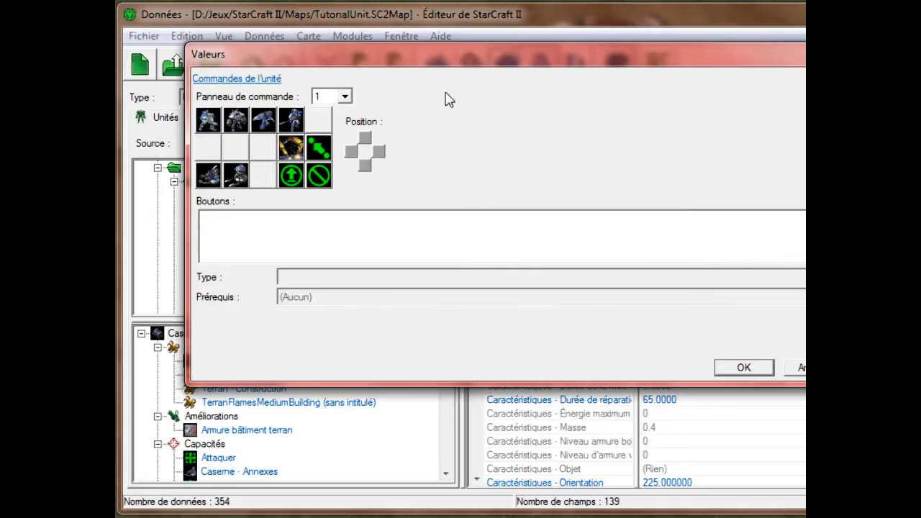
pyautogui.click(234, 121)
pyautogui.click(276, 125)
pyautogui.click(297, 128)
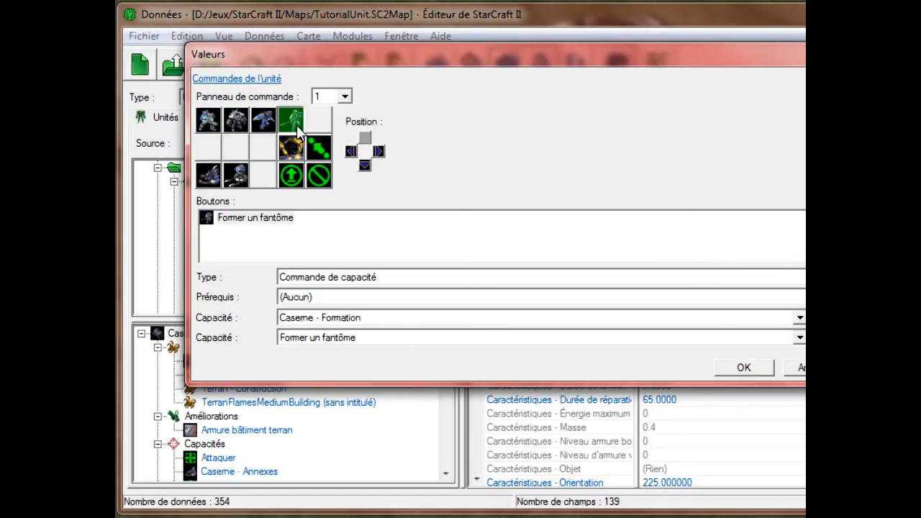
# Add the Former un Super Marine button to the first cell of the Caserne command panel's second row
pyautogui.click(211, 151)
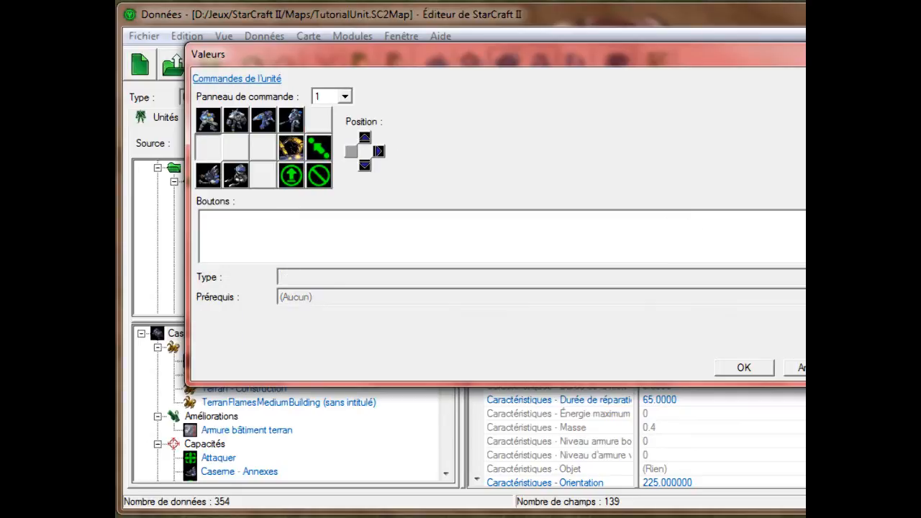
pyautogui.doubleClick(742, 221)
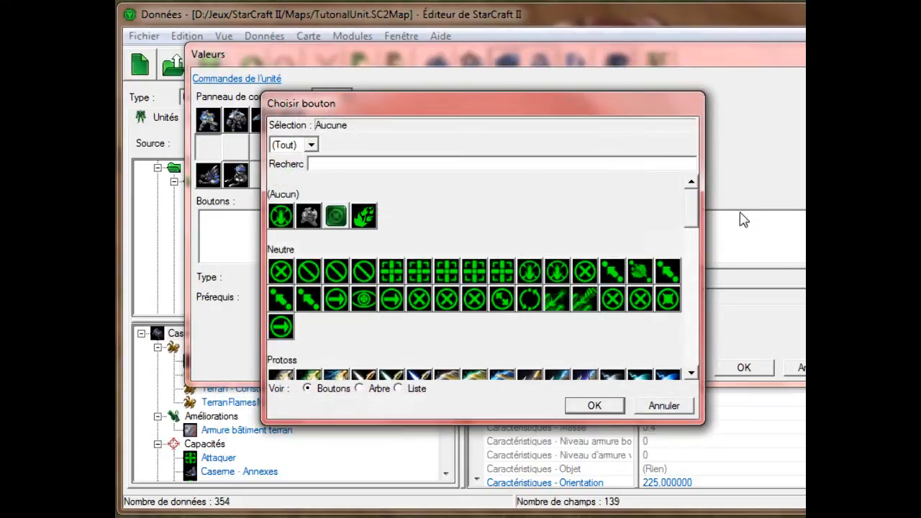
pyautogui.click(332, 220)
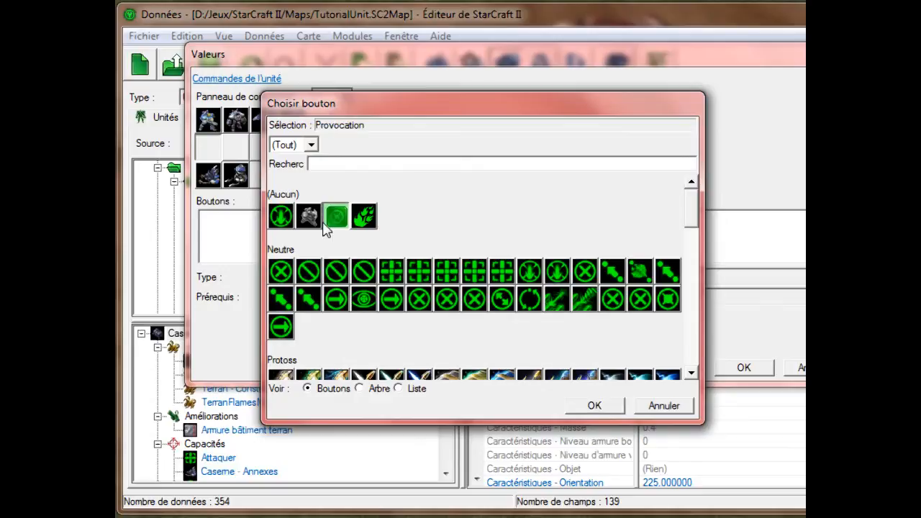
pyautogui.click(308, 218)
pyautogui.click(576, 406)
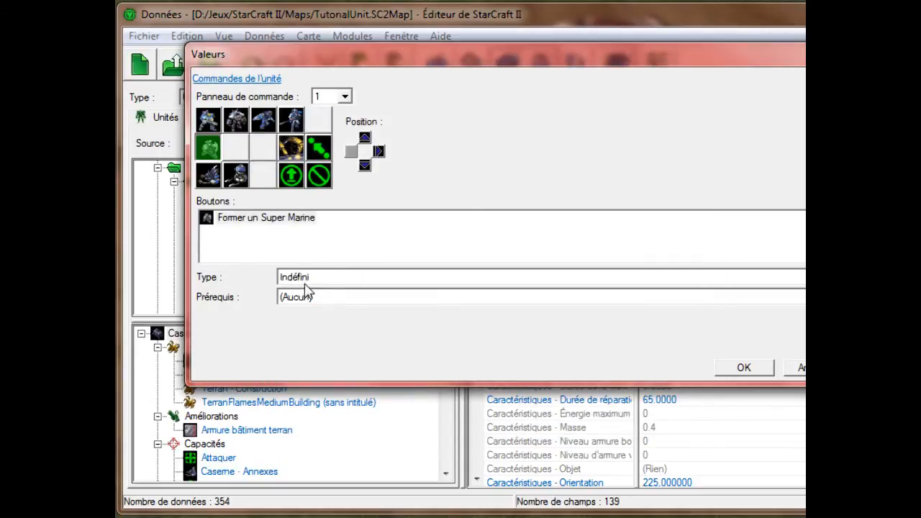
# Make the new button a Commande de capacité using Caserne - Formation with Former un Super Marine, and confirm the command panel
pyautogui.click(317, 278)
pyautogui.click(317, 305)
pyautogui.click(312, 317)
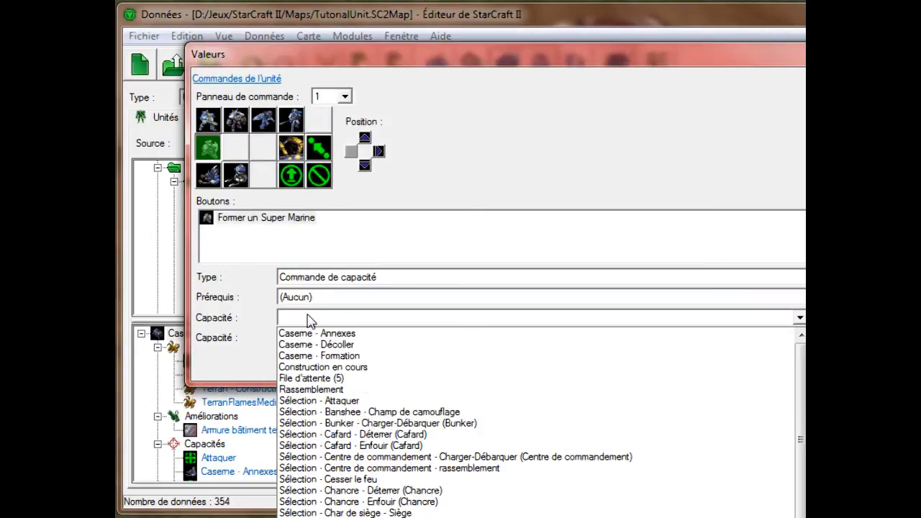
pyautogui.click(308, 358)
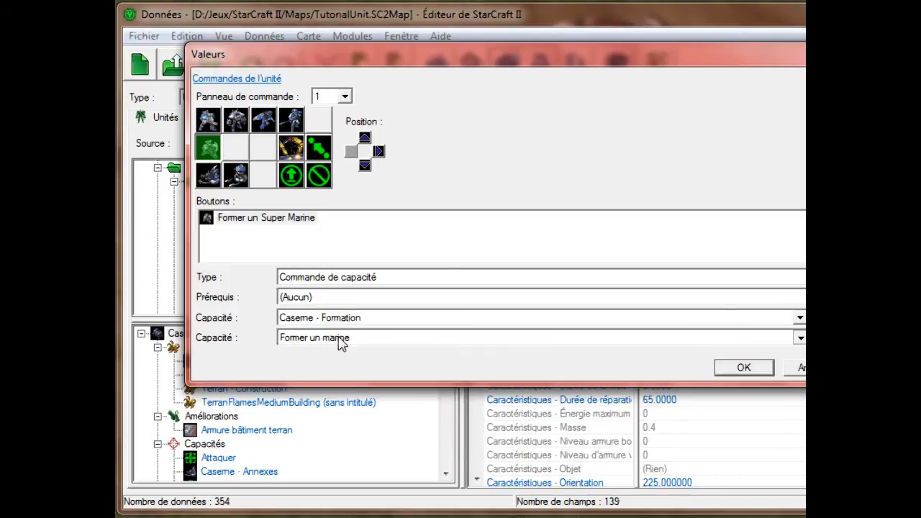
pyautogui.click(333, 338)
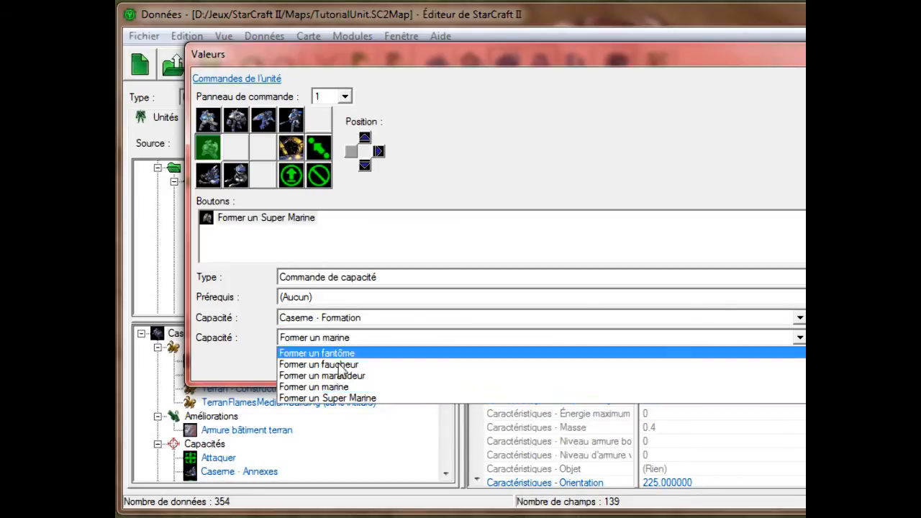
pyautogui.click(372, 399)
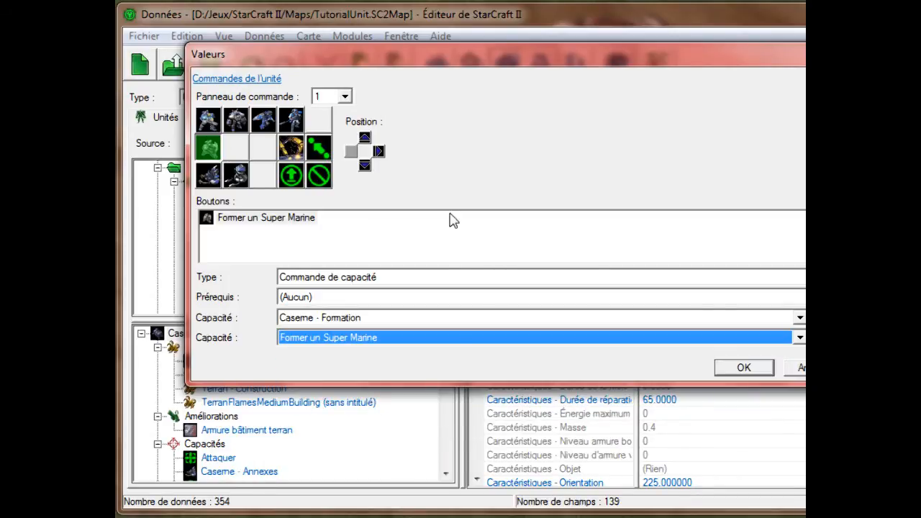
pyautogui.click(745, 367)
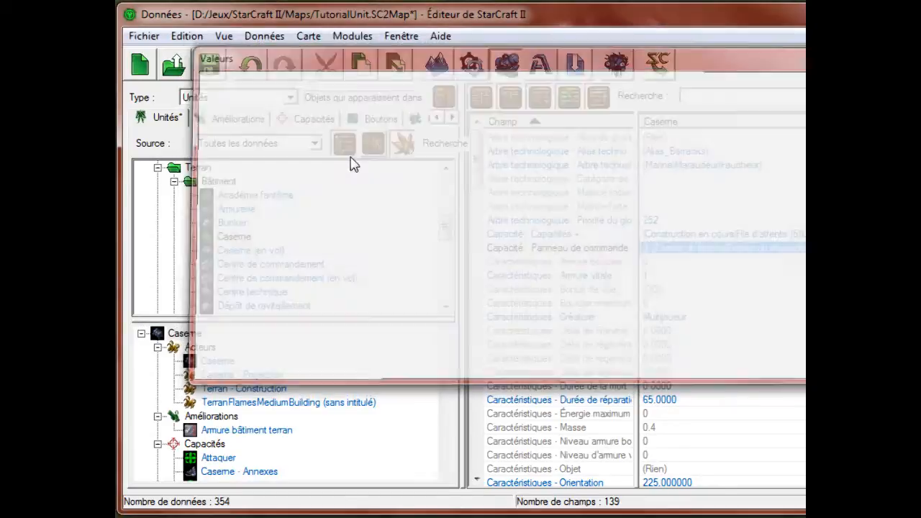
# Enable Teinte par race on the Former un Super Marine button and confirm the value
pyautogui.click(380, 119)
pyautogui.click(706, 338)
pyautogui.doubleClick(705, 339)
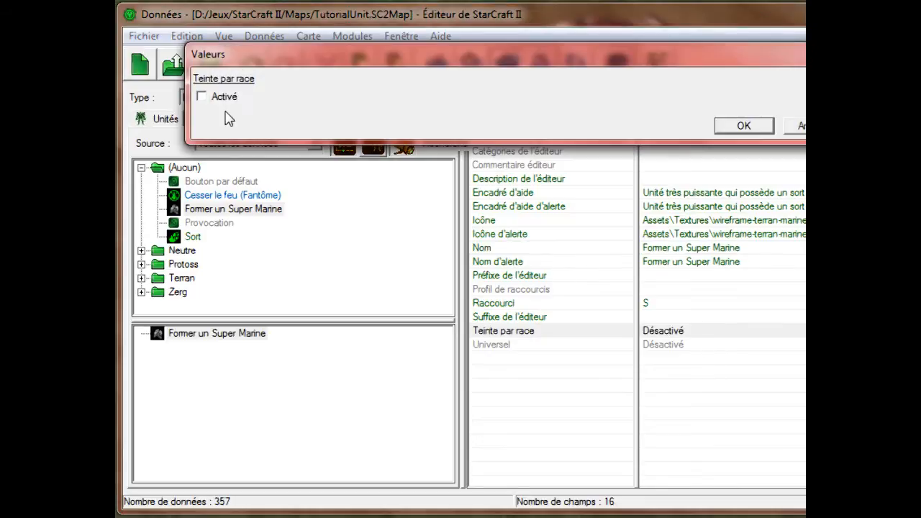
pyautogui.click(202, 96)
pyautogui.click(722, 130)
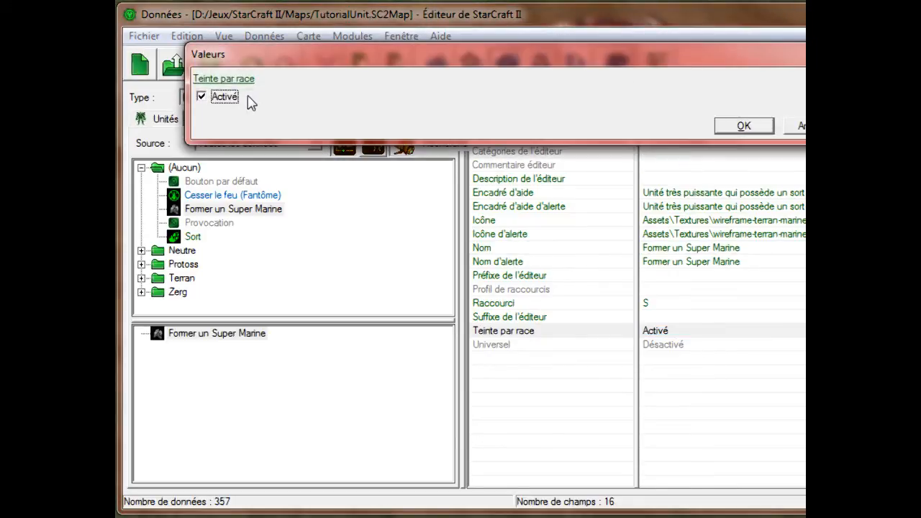
# Disable Teinte par race on the Former un Super Marine button, confirm the value and save the map
pyautogui.click(229, 99)
pyautogui.click(707, 132)
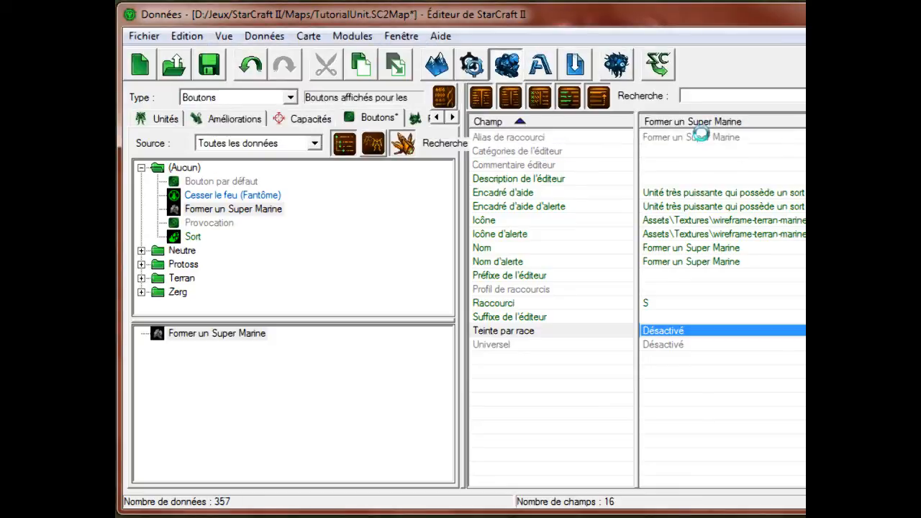
pyautogui.hotkey('ctrl', 's')
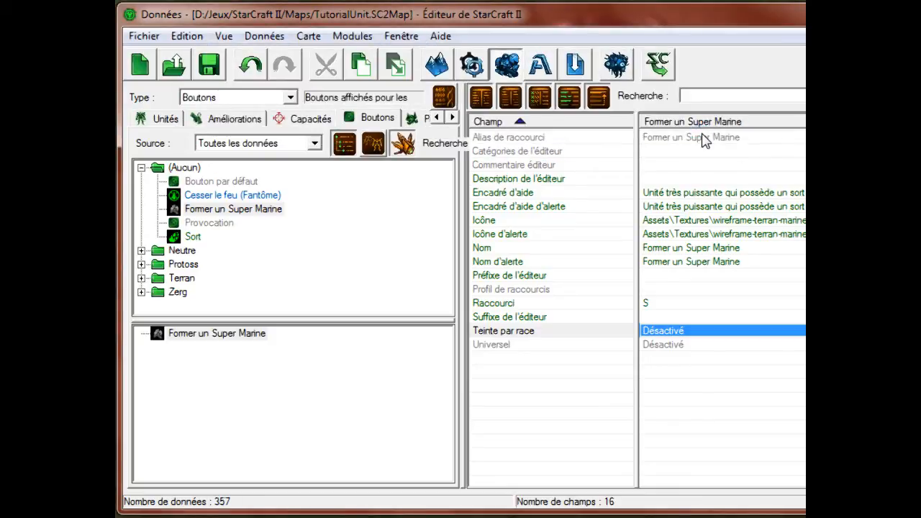
# Display the Améliorations data and expand the Terran Bonus d'attaque category
pyautogui.click(175, 124)
pyautogui.click(220, 124)
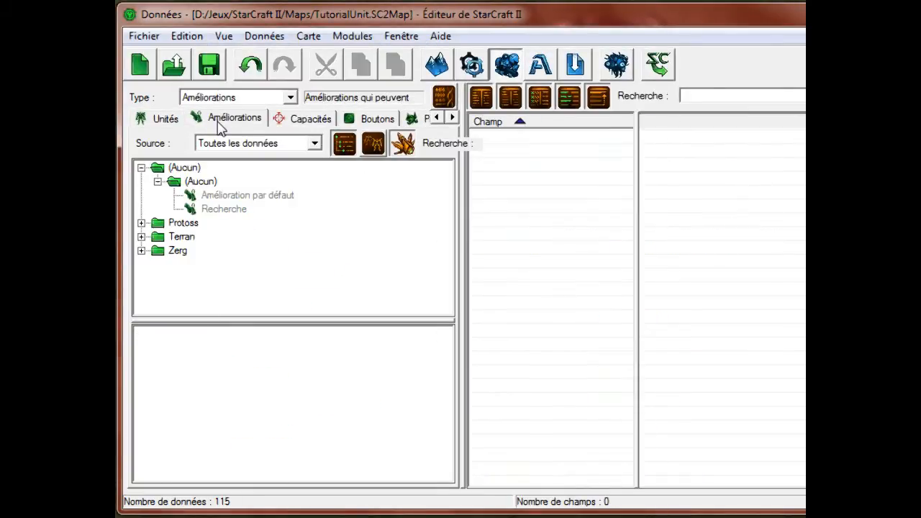
pyautogui.click(141, 167)
pyautogui.click(141, 196)
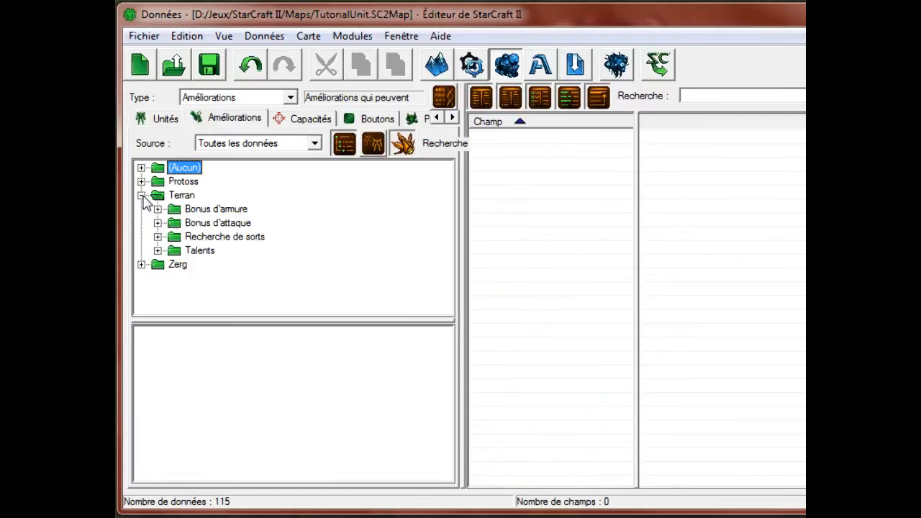
pyautogui.click(157, 251)
pyautogui.click(158, 168)
pyautogui.click(158, 224)
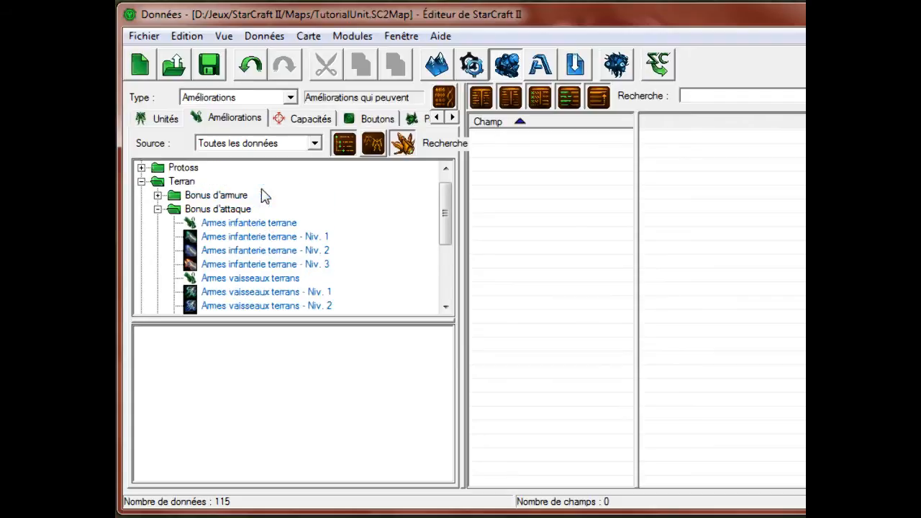
# Select the Armes infanterie terrane - Niv. 1 upgrade and open its list of upgrade effects for editing
pyautogui.click(285, 237)
pyautogui.press('Down')
pyautogui.press('Down')
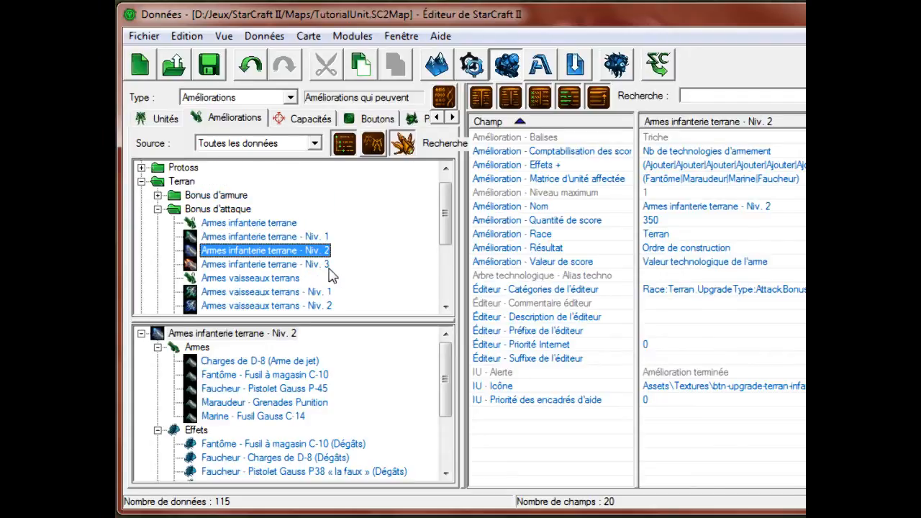
pyautogui.press('Up')
pyautogui.press('Up')
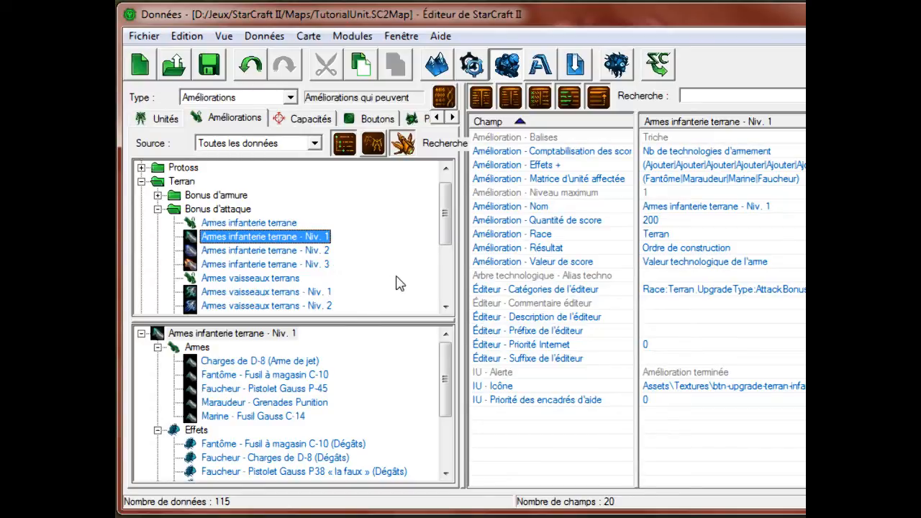
pyautogui.doubleClick(655, 170)
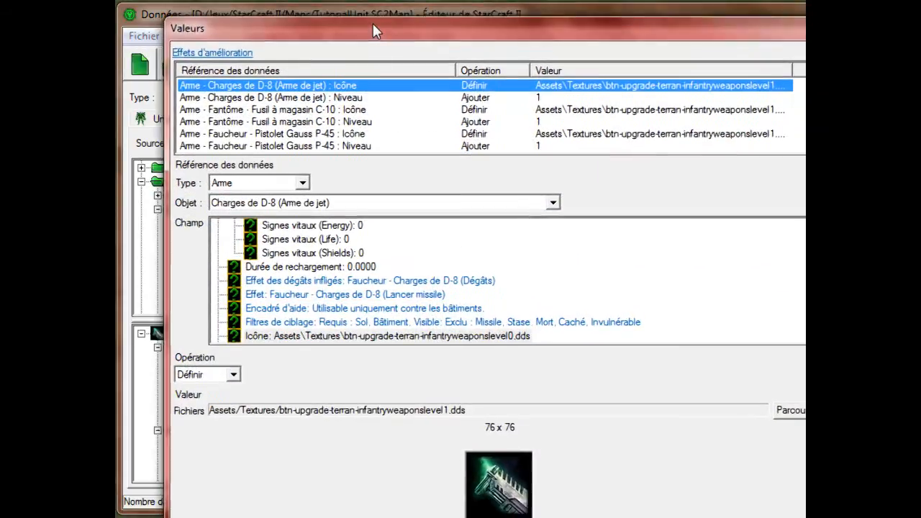
pyautogui.moveTo(373, 30); pyautogui.dragTo(371, 23)
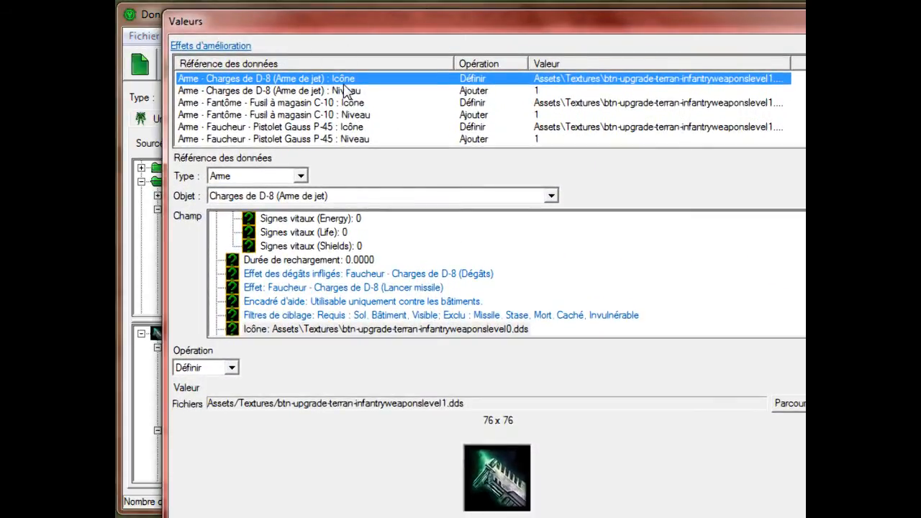
# Add an upgrade effect of type Effet that targets the Super Fusil Gauss (Dégats) object
pyautogui.scroll(-3, 408, 95)
pyautogui.rightClick(329, 139)
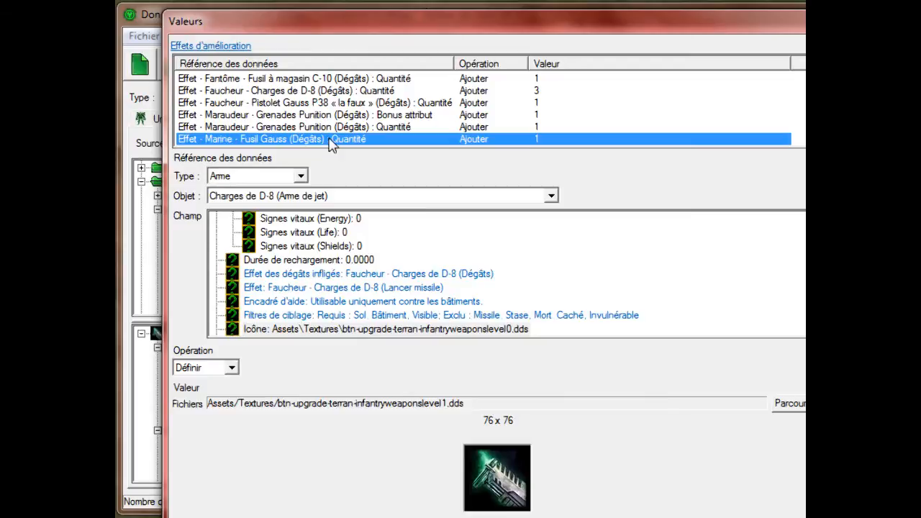
pyautogui.click(370, 149)
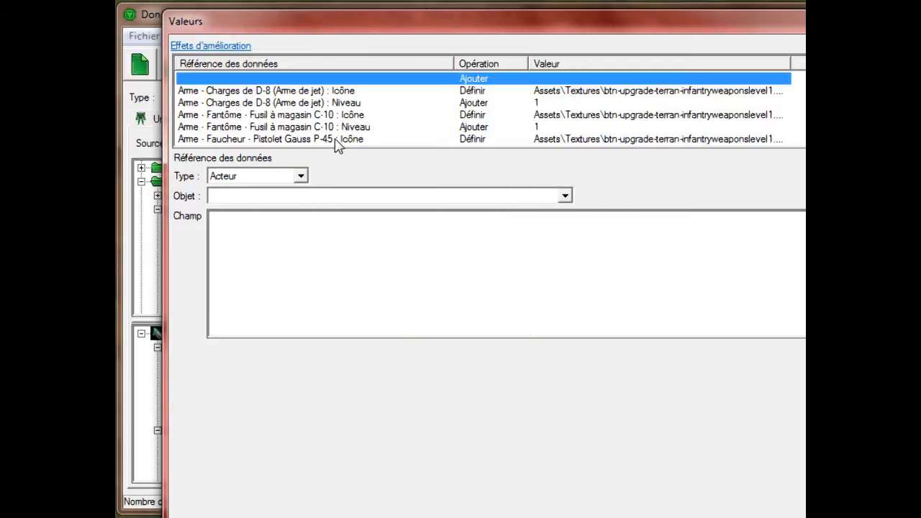
pyautogui.click(300, 176)
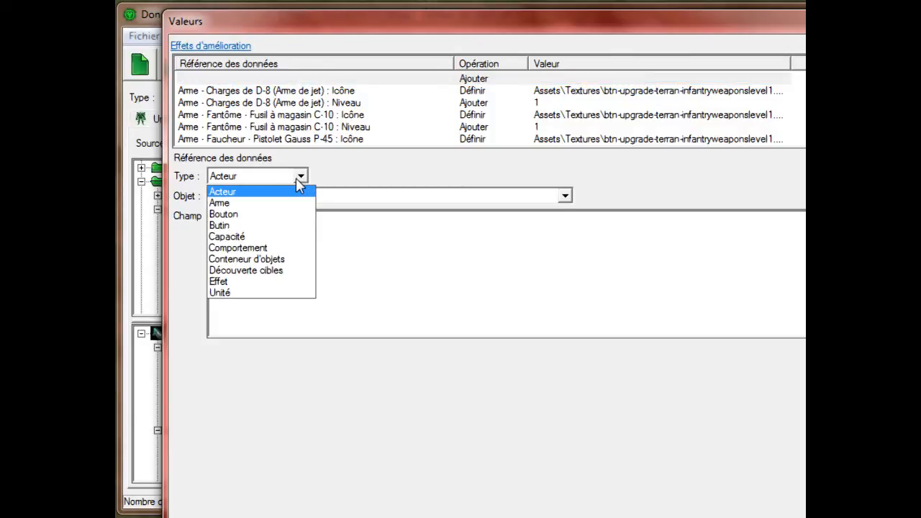
pyautogui.click(220, 282)
pyautogui.click(252, 198)
pyautogui.click(252, 206)
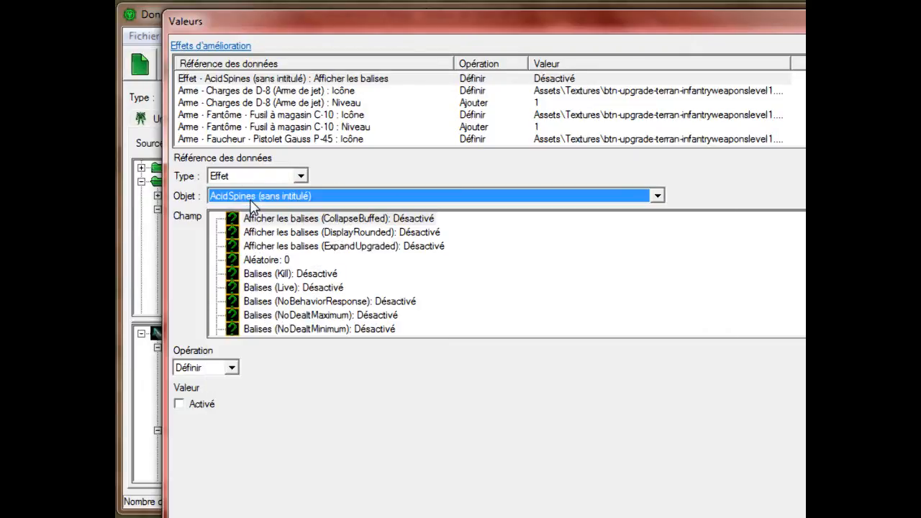
pyautogui.write('sup')
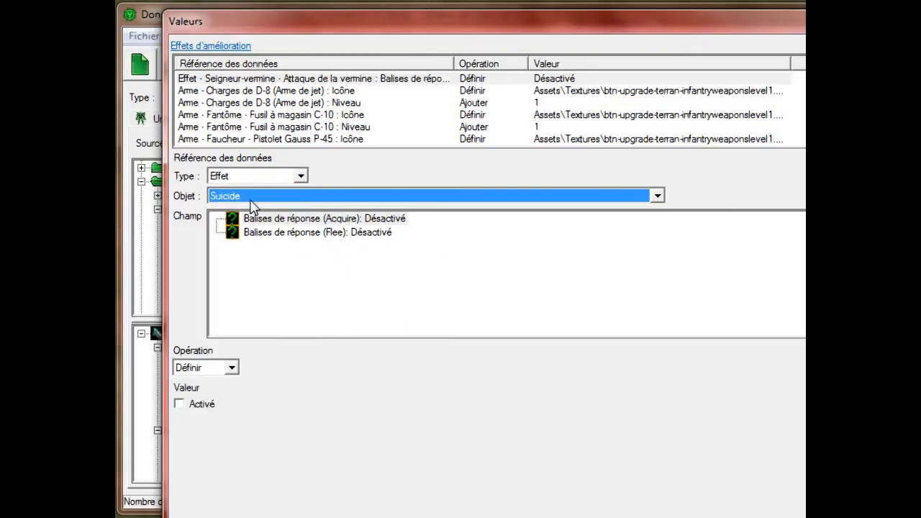
pyautogui.click(266, 232)
# Choose Quantité as the effect's field, with the Multiplier operation and a value of 2
pyautogui.scroll(4, 302, 256)
pyautogui.scroll(-12, 309, 267)
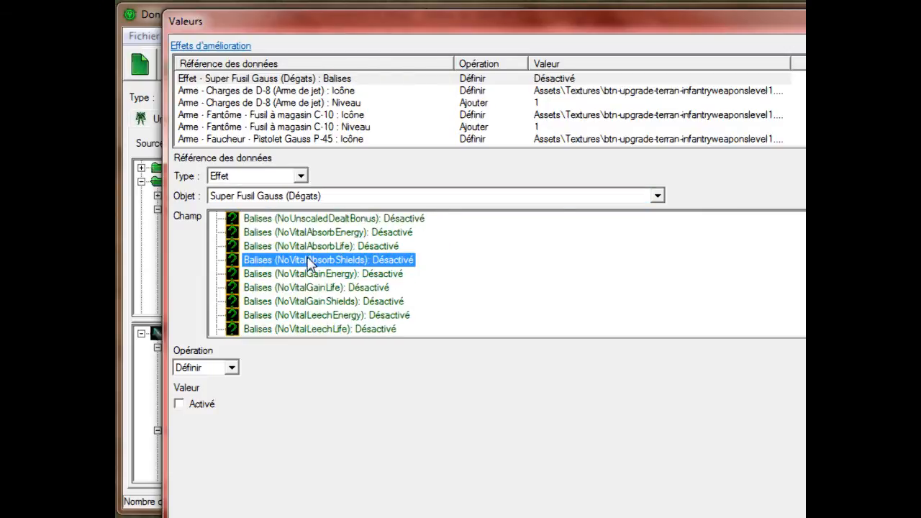
pyautogui.scroll(2, 309, 267)
pyautogui.scroll(-10, 310, 263)
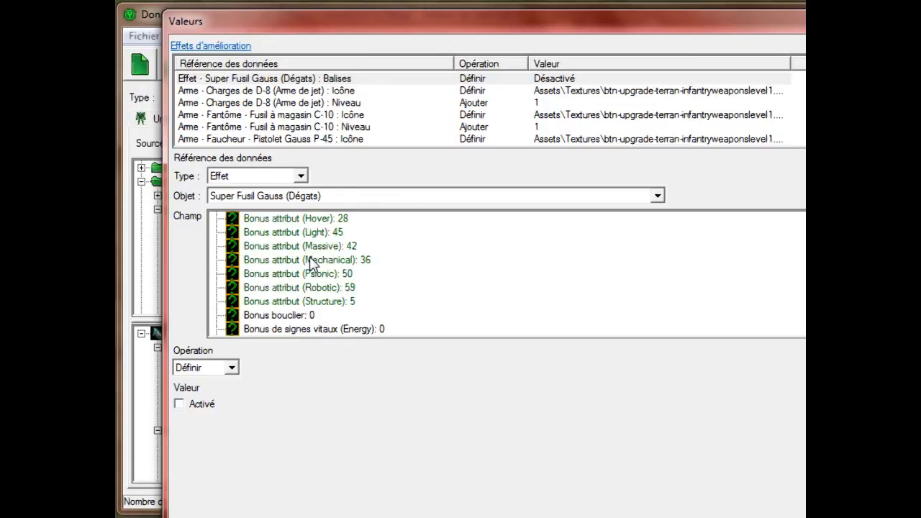
pyautogui.click(292, 247)
pyautogui.click(231, 369)
pyautogui.click(225, 372)
pyautogui.click(268, 247)
pyautogui.click(214, 372)
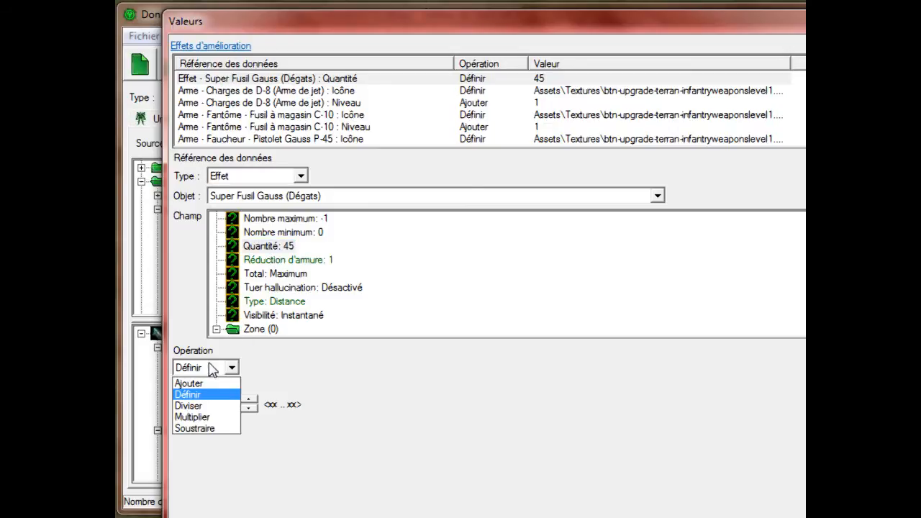
pyautogui.click(221, 420)
pyautogui.press('Tab')
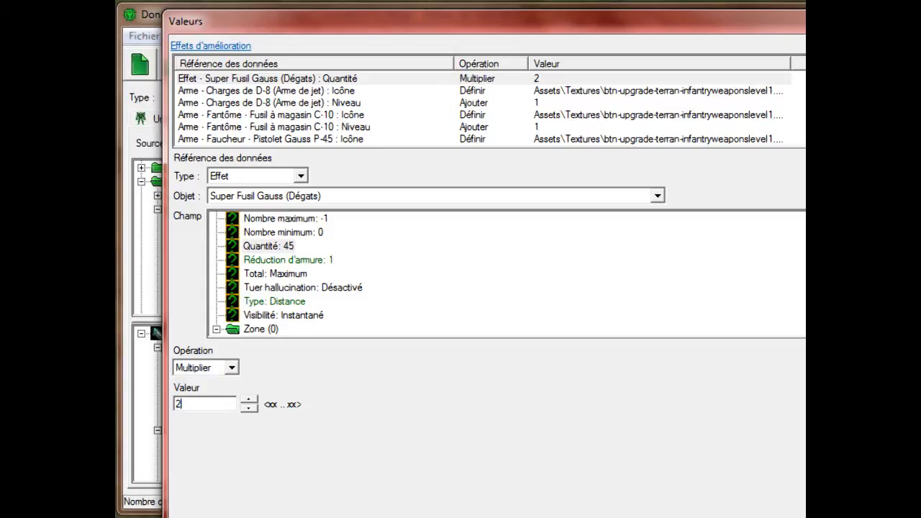
# Add another upgrade effect of type Arme that targets Super Marine - Super Fusil Gauss
pyautogui.click(337, 92)
pyautogui.rightClick(335, 88)
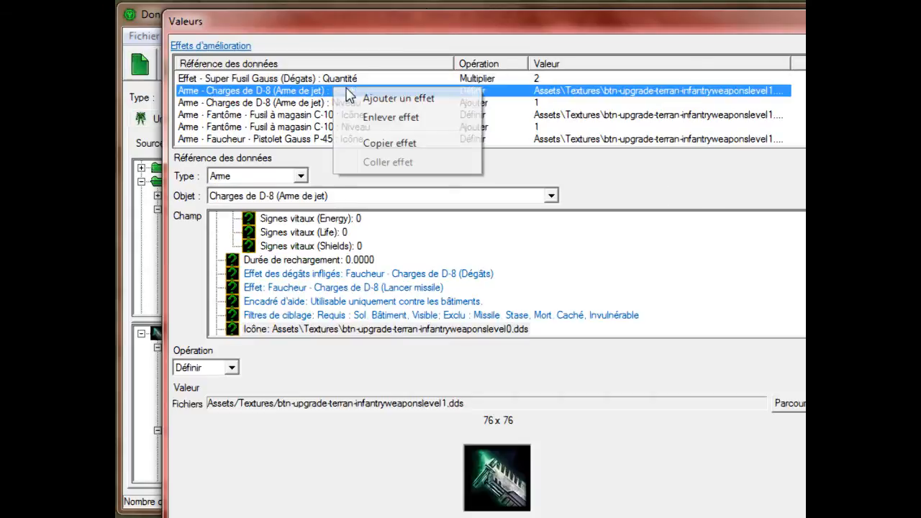
pyautogui.click(338, 79)
pyautogui.rightClick(337, 81)
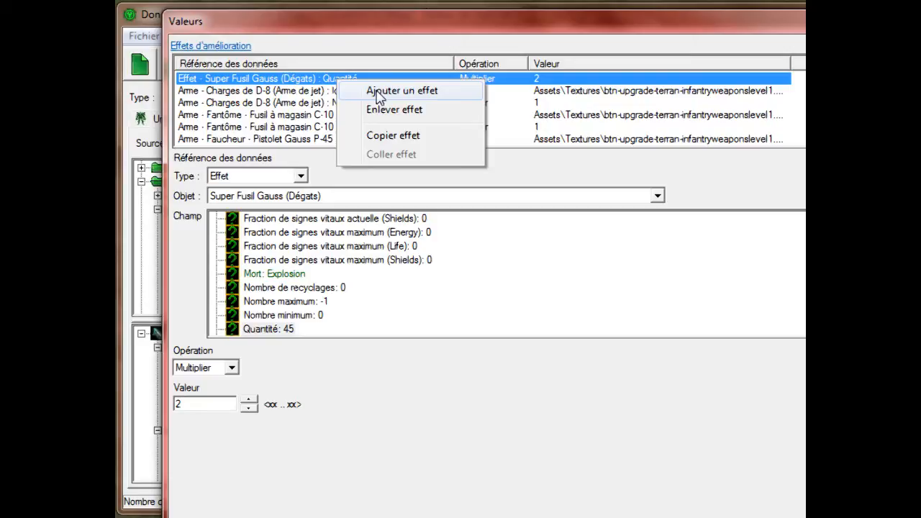
pyautogui.click(377, 91)
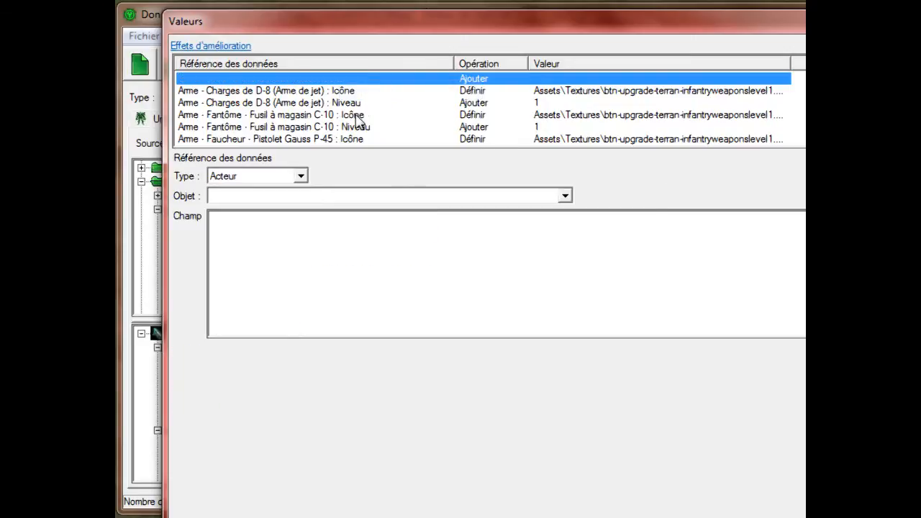
pyautogui.click(299, 176)
pyautogui.click(299, 177)
pyautogui.click(299, 178)
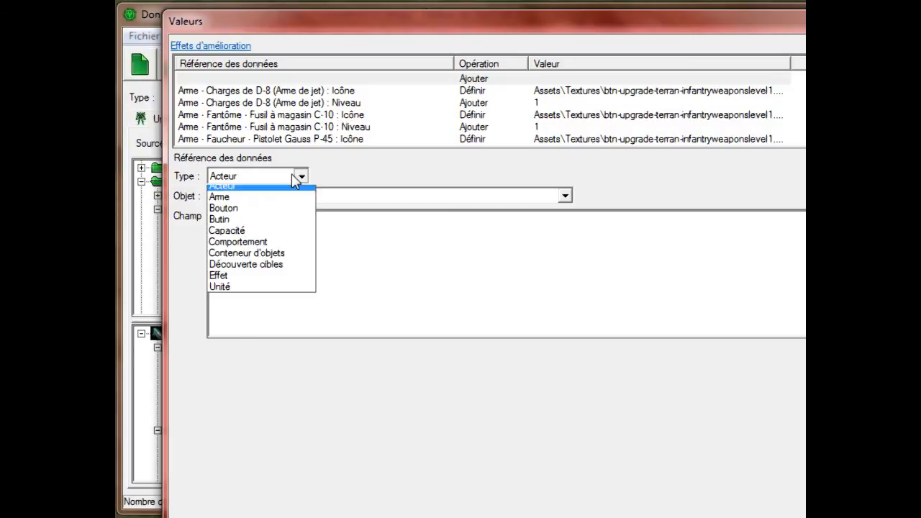
pyautogui.click(252, 205)
pyautogui.click(265, 200)
pyautogui.click(265, 202)
pyautogui.press('s')
pyautogui.press('u')
# Choose Niveau as the weapon effect's field, with the Ajouter operation and a value of 1
pyautogui.click(390, 248)
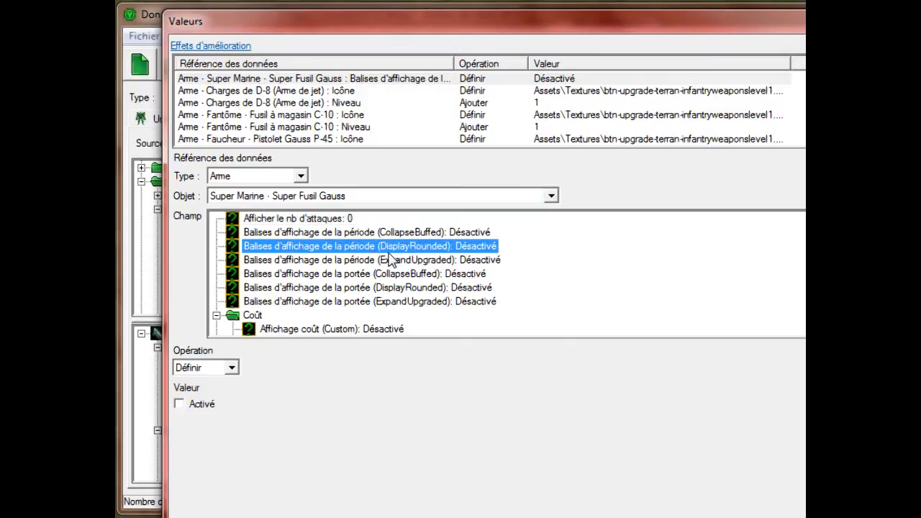
pyautogui.scroll(-3, 382, 255)
pyautogui.scroll(-5, 360, 259)
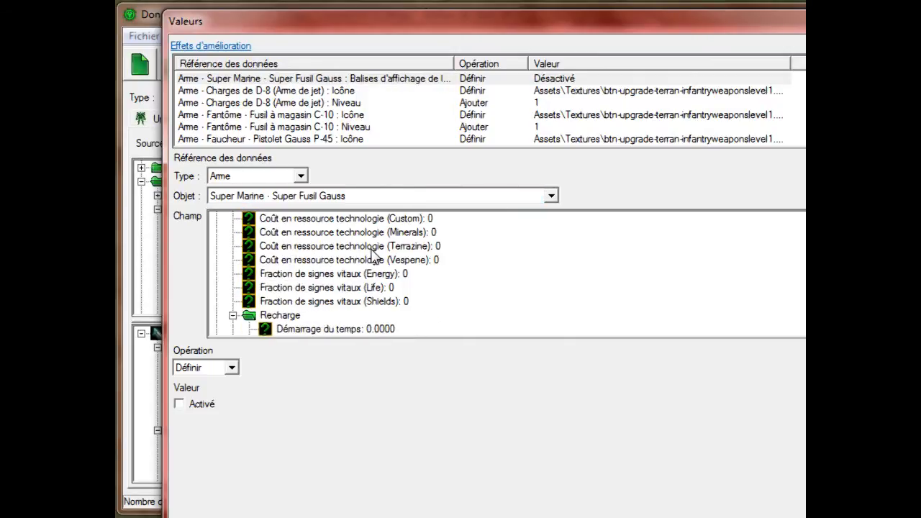
pyautogui.click(296, 260)
pyautogui.press('n')
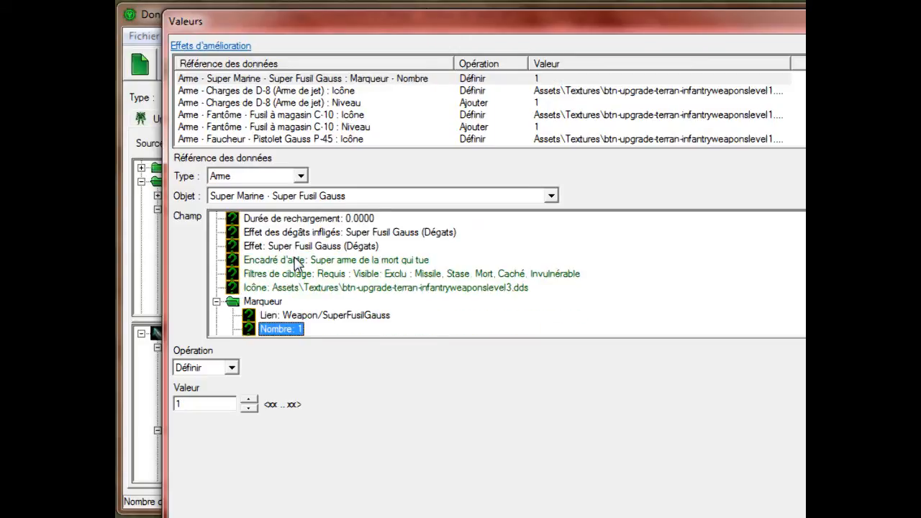
pyautogui.press('i')
pyautogui.scroll(-1, 286, 278)
pyautogui.click(232, 365)
pyautogui.click(195, 382)
pyautogui.press('Tab')
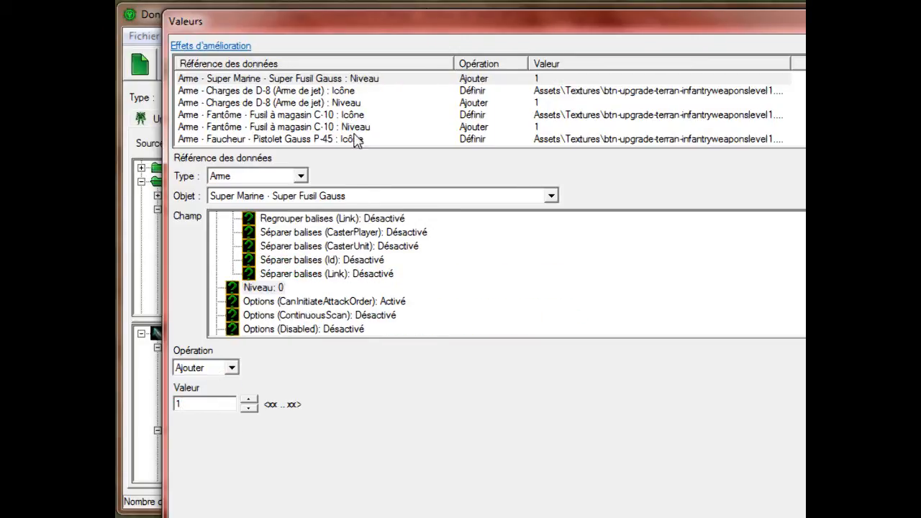
# Add a third new upgrade effect of type Arme and choose Icône as its field
pyautogui.rightClick(355, 84)
pyautogui.click(379, 91)
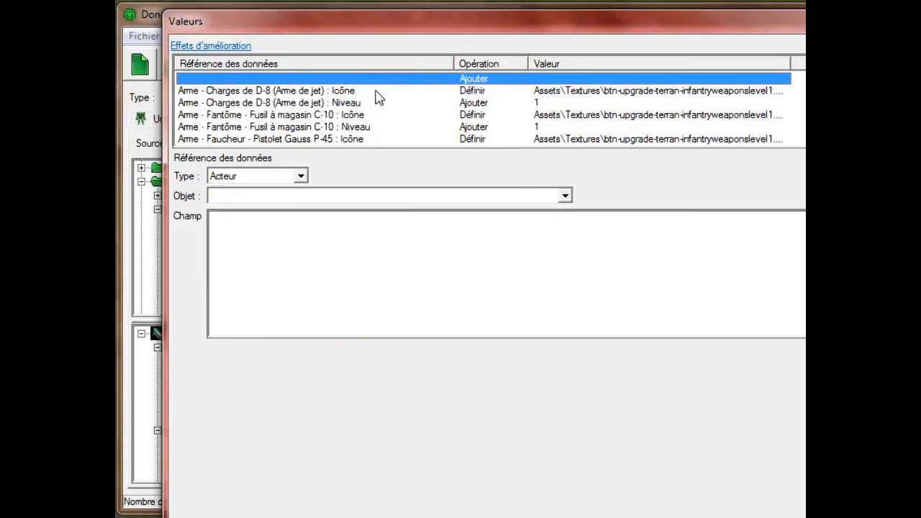
pyautogui.click(300, 176)
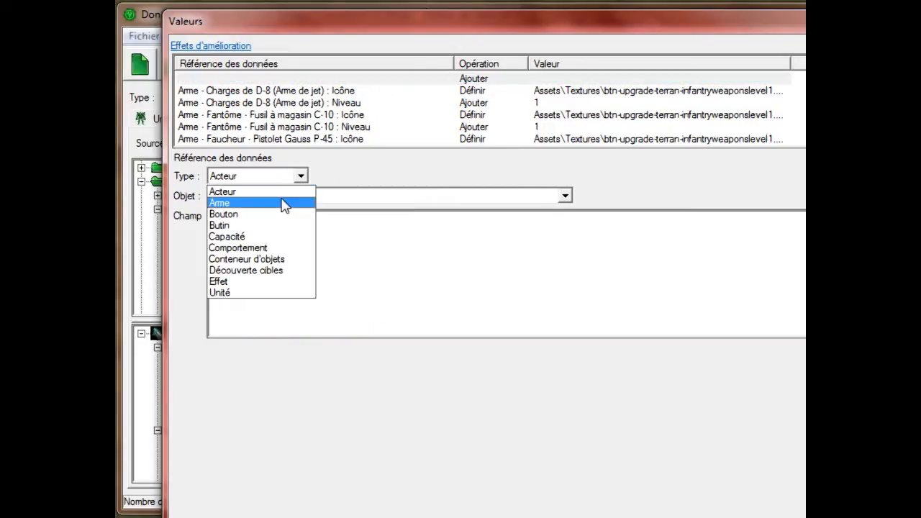
pyautogui.click(285, 203)
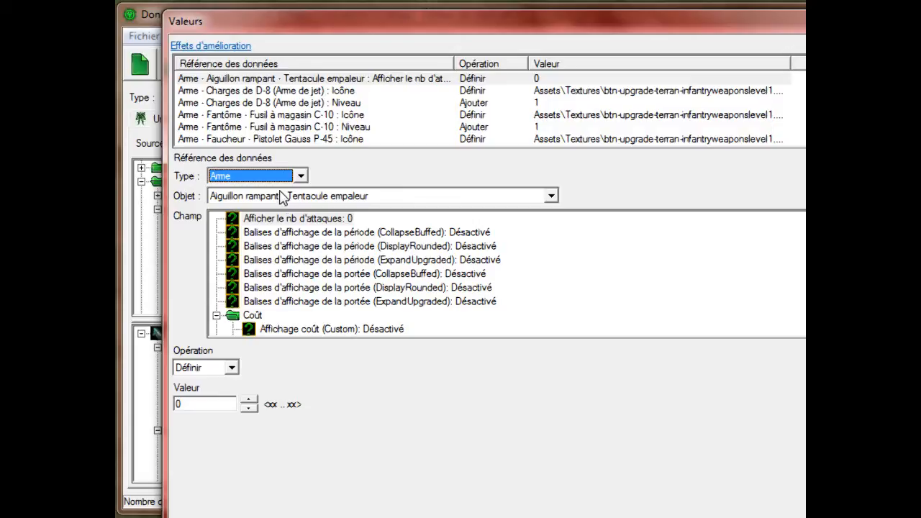
pyautogui.click(279, 195)
pyautogui.click(280, 196)
pyautogui.click(276, 220)
pyautogui.press('i')
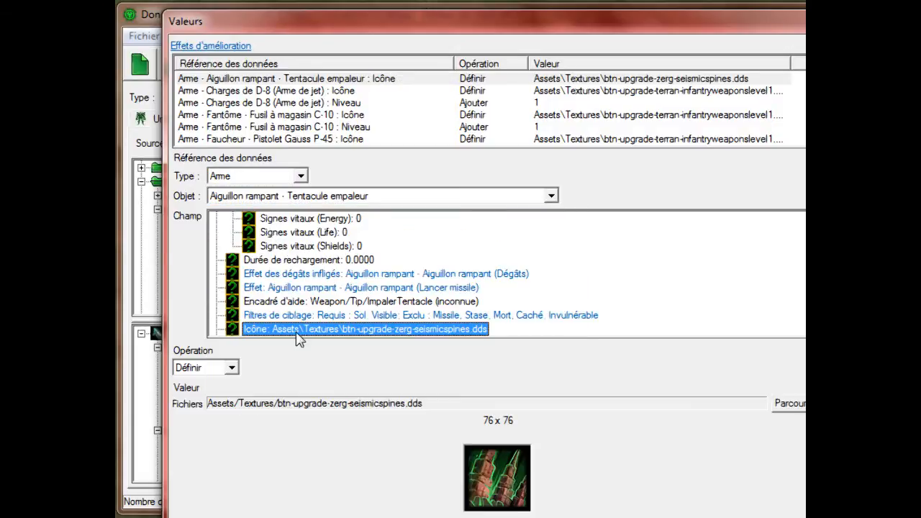
# Target Super Marine - Super Fusil Gauss with the new weapon effect and choose its Icône field
pyautogui.click(286, 196)
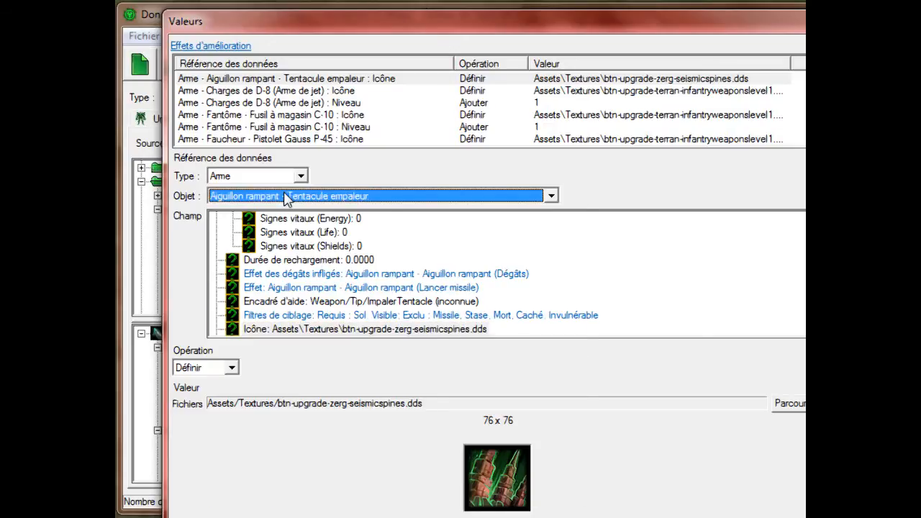
pyautogui.press('s')
pyautogui.click(257, 330)
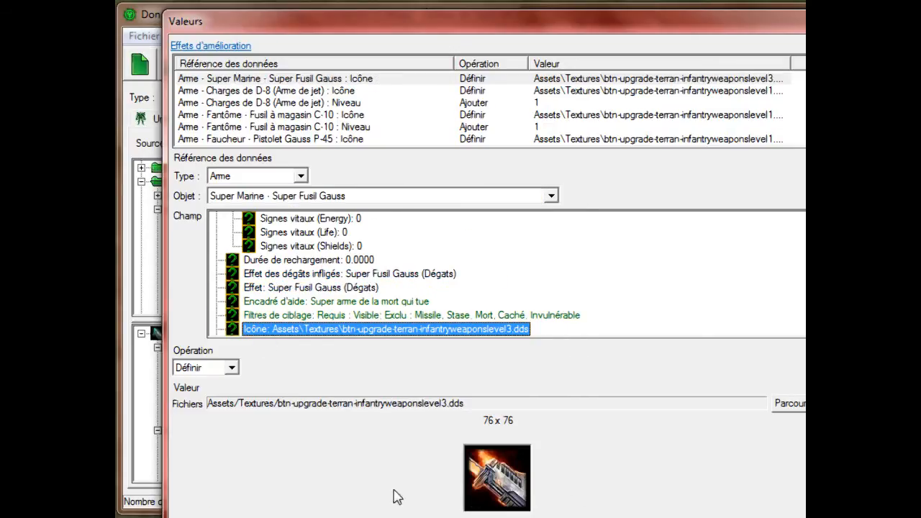
# Preview several Protoss upgrade icons and set the effect's icon to btn-upgrade-protoss-gravitoncatapult.dds
pyautogui.click(788, 403)
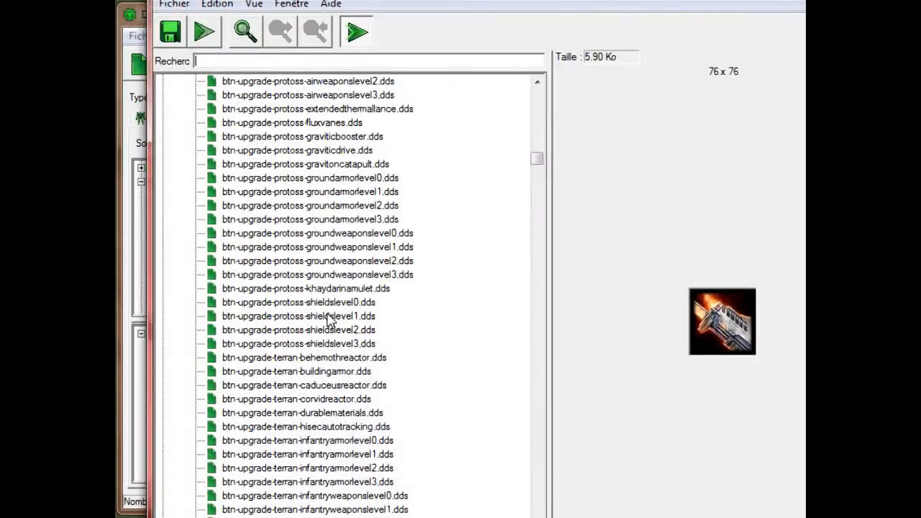
pyautogui.click(334, 317)
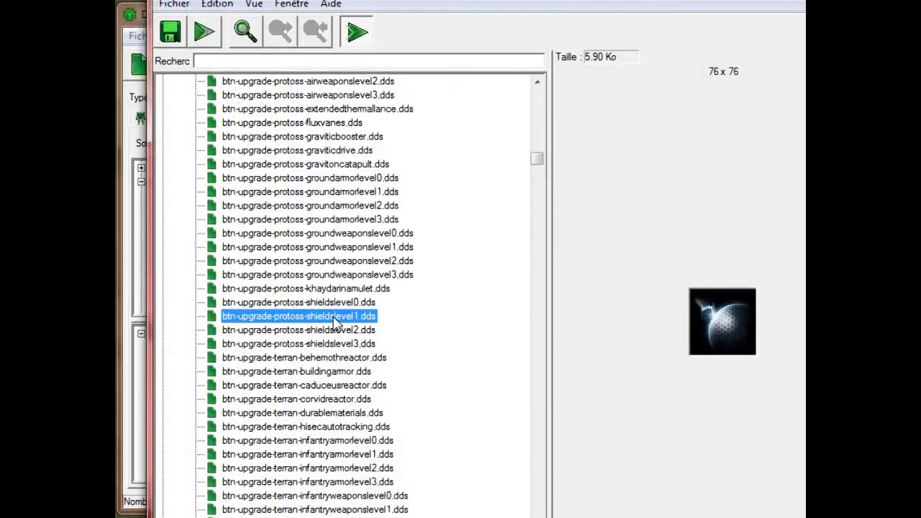
pyautogui.click(335, 344)
pyautogui.click(352, 288)
pyautogui.click(355, 275)
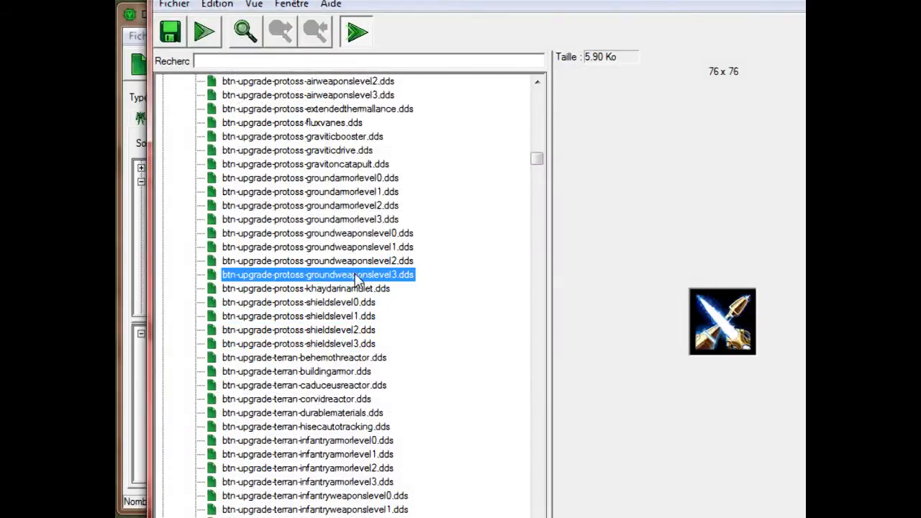
pyautogui.click(363, 262)
pyautogui.click(363, 275)
pyautogui.click(365, 164)
pyautogui.click(365, 150)
pyautogui.click(363, 165)
pyautogui.doubleClick(363, 164)
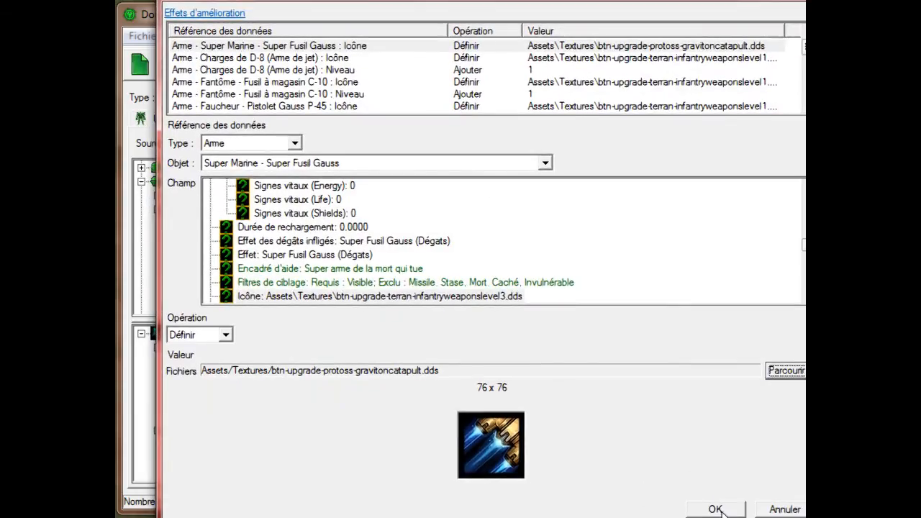
pyautogui.click(731, 512)
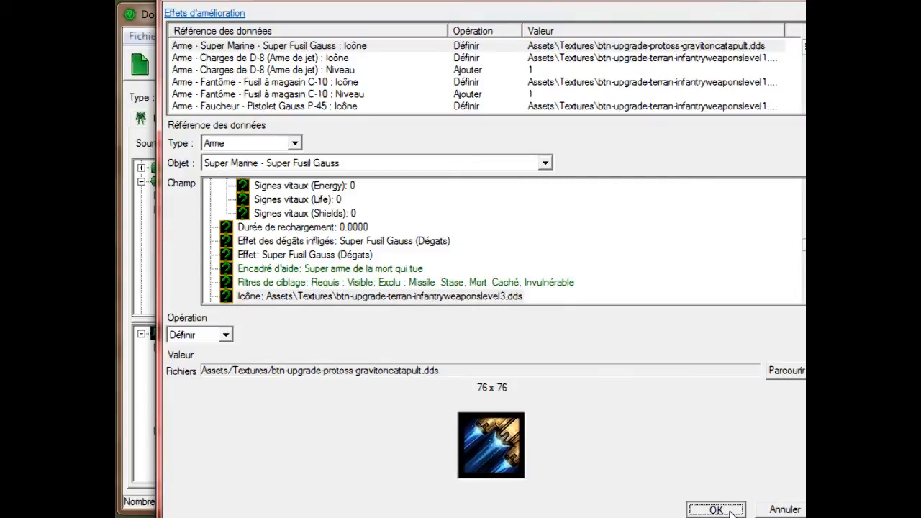
# Review the Super Marine - Super Fusil Gauss icon and level effects in the upgrade's effect list
pyautogui.click(326, 47)
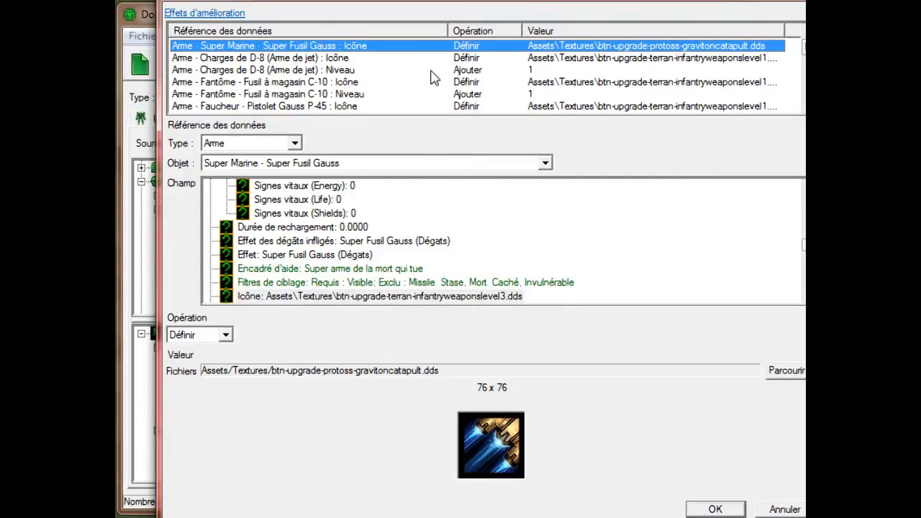
pyautogui.scroll(-3, 434, 78)
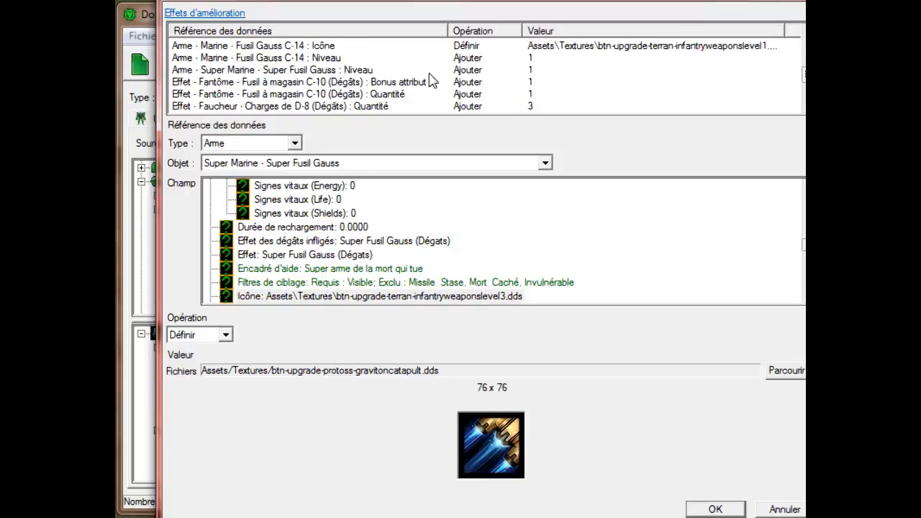
pyautogui.scroll(3, 432, 79)
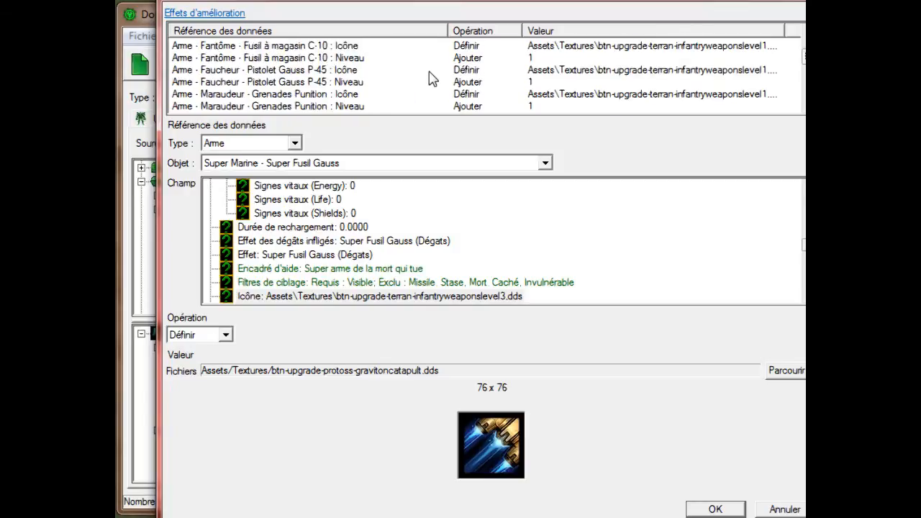
pyautogui.scroll(-2, 438, 90)
pyautogui.click(342, 108)
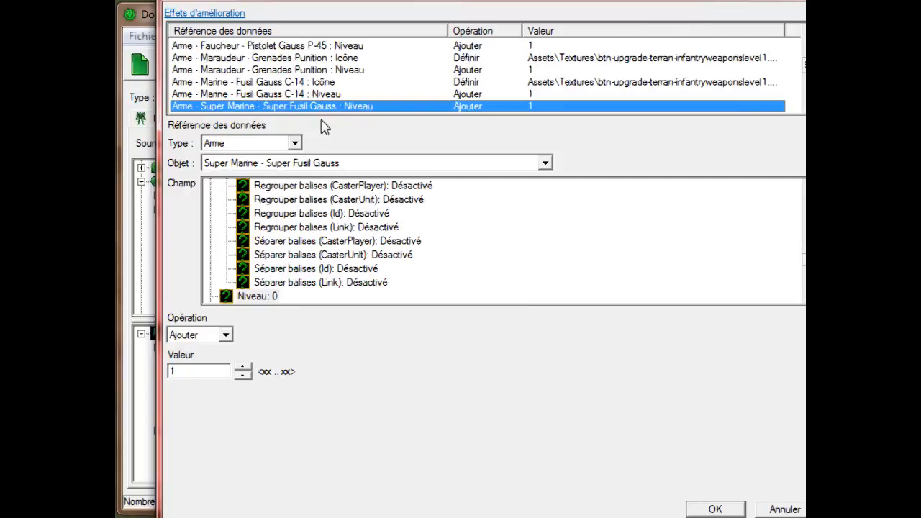
pyautogui.scroll(2, 494, 58)
pyautogui.click(493, 46)
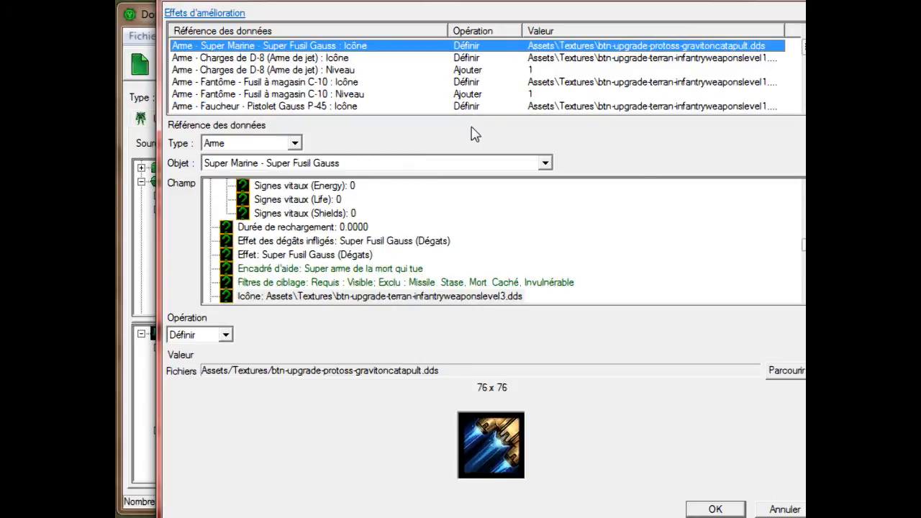
pyautogui.click(225, 335)
pyautogui.click(222, 336)
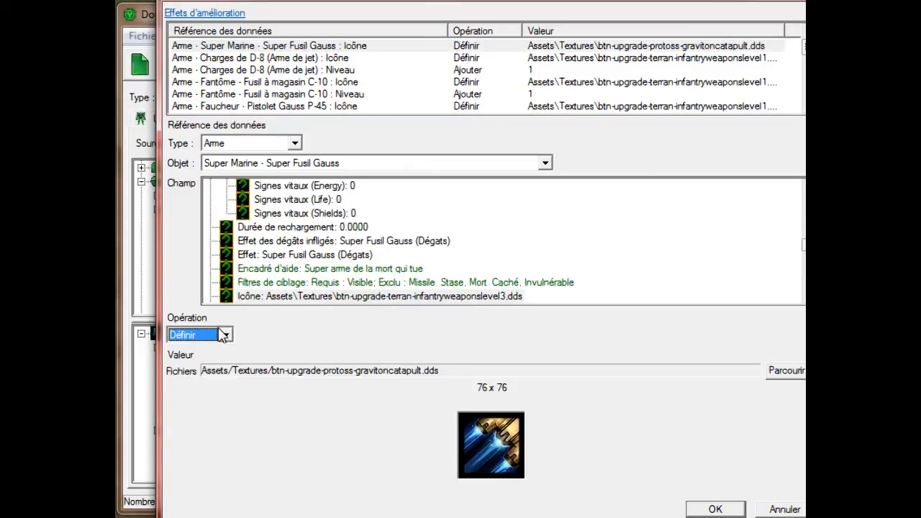
# Confirm the upgrade effects of Armes infanterie terrane - Niv. 1 and save the map
pyautogui.click(712, 509)
pyautogui.hotkey('ctrl', 's')
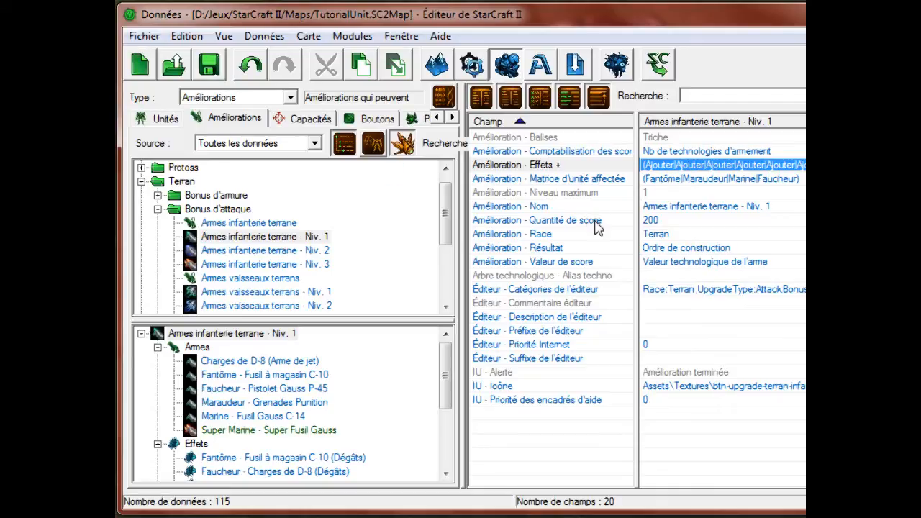
pyautogui.click(348, 286)
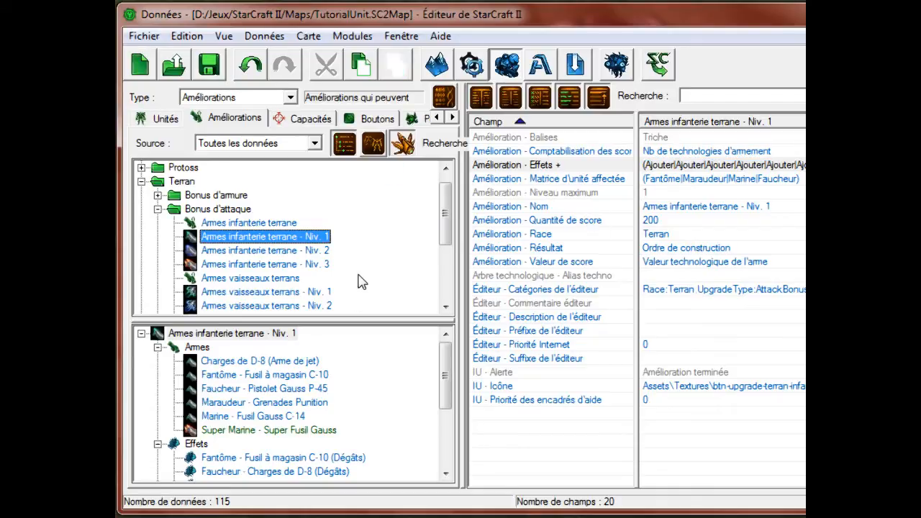
# Open the Effets + values of the Armure infanterie terrane - Niv. 1 upgrade under Bonus d'armure
pyautogui.click(158, 195)
pyautogui.click(269, 209)
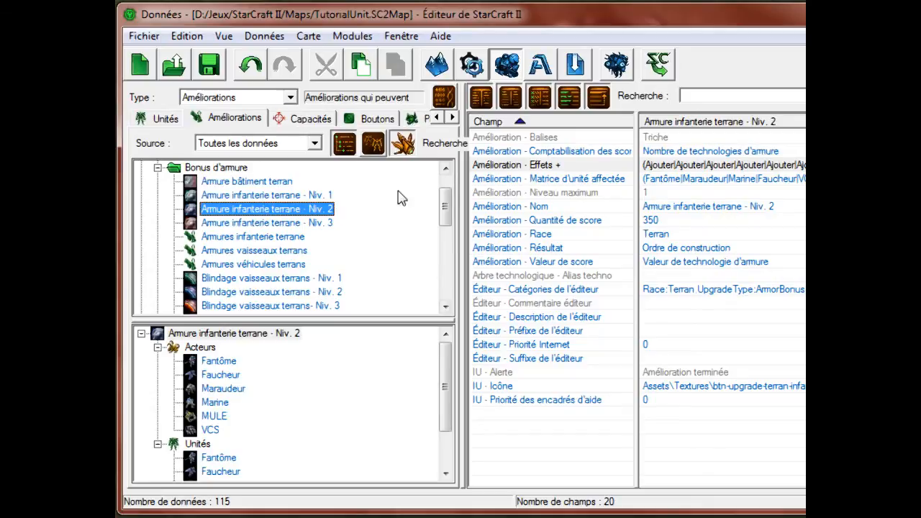
pyautogui.click(332, 195)
pyautogui.click(720, 168)
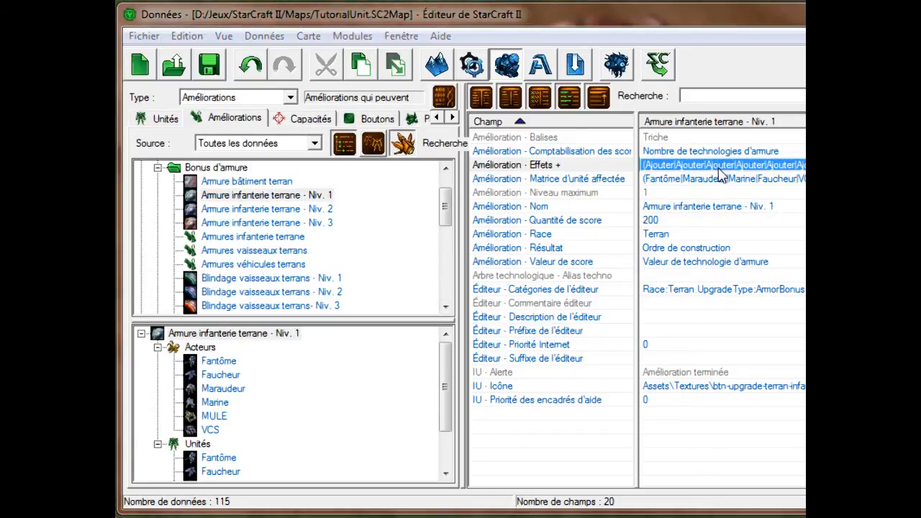
pyautogui.doubleClick(718, 170)
# Add an upgrade effect of type Unité that targets Super Marine to the armour upgrade
pyautogui.click(434, 111)
pyautogui.scroll(-3, 432, 108)
pyautogui.scroll(-1, 434, 111)
pyautogui.scroll(2, 434, 111)
pyautogui.scroll(-2, 434, 112)
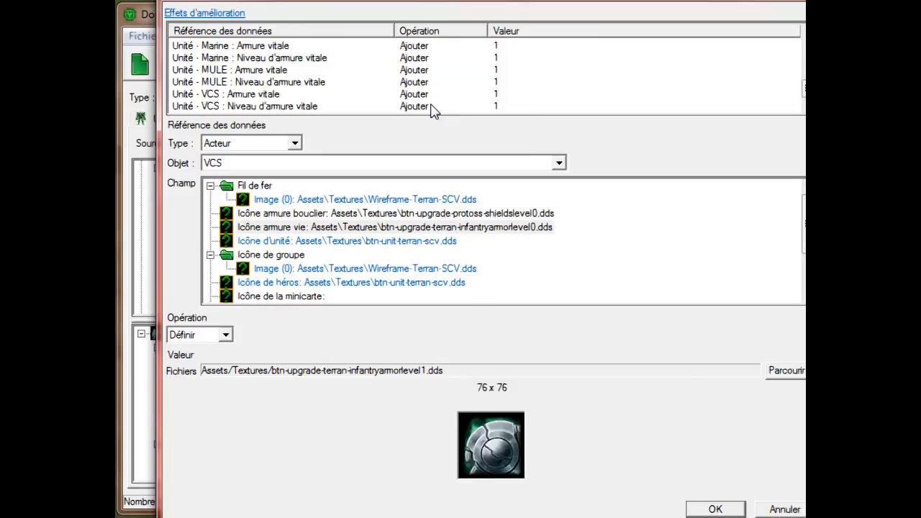
pyautogui.click(434, 108)
pyautogui.rightClick(433, 107)
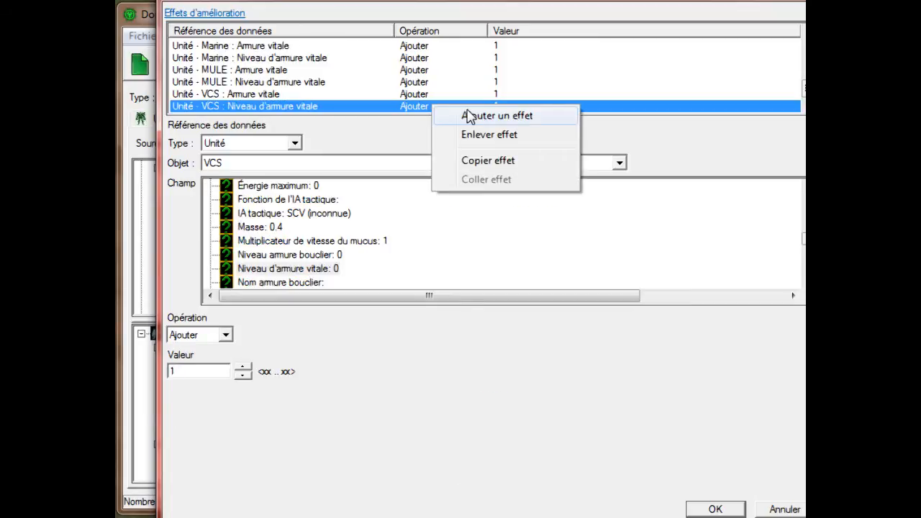
pyautogui.click(469, 116)
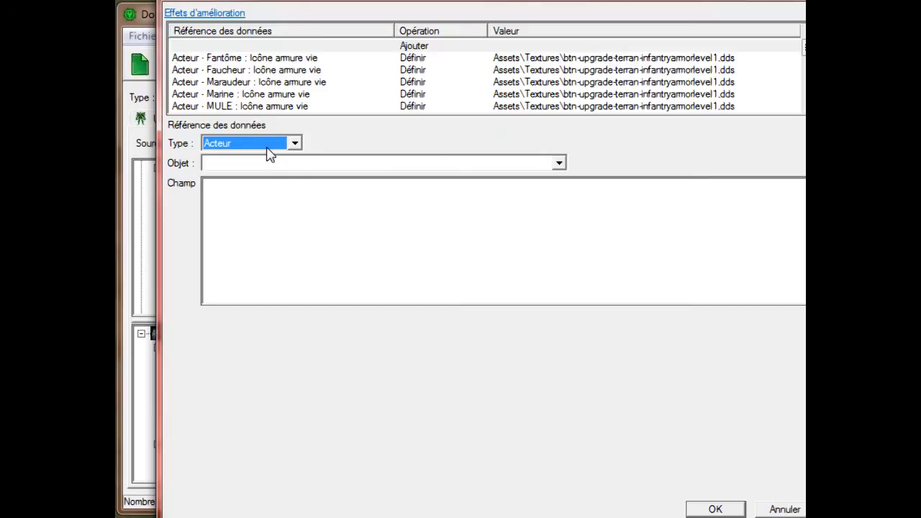
pyautogui.write('u')
pyautogui.click(277, 162)
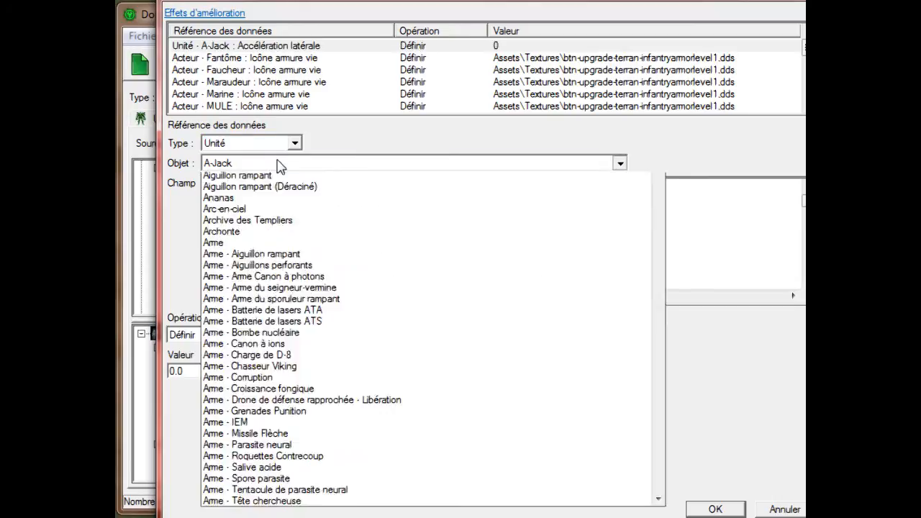
pyautogui.click(277, 163)
pyautogui.write('su')
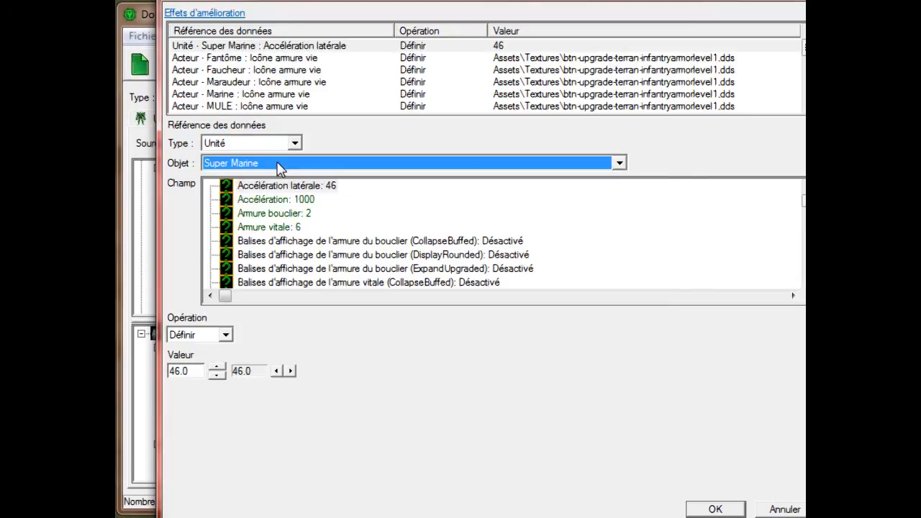
# Choose Armure vitale as the unit effect's field, with the Multiplier operation and a value of 2
pyautogui.click(272, 214)
pyautogui.click(263, 228)
pyautogui.click(221, 335)
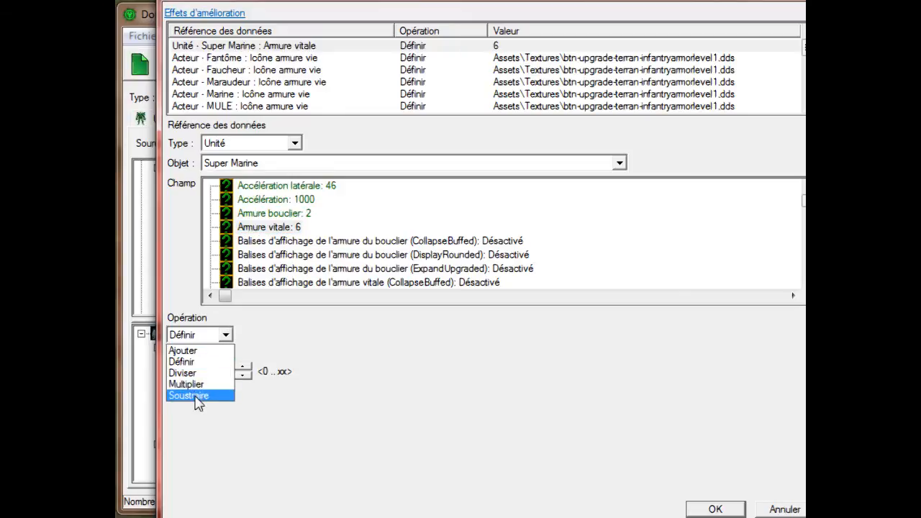
pyautogui.click(195, 396)
pyautogui.press('Up')
pyautogui.press('Tab')
pyautogui.write('2')
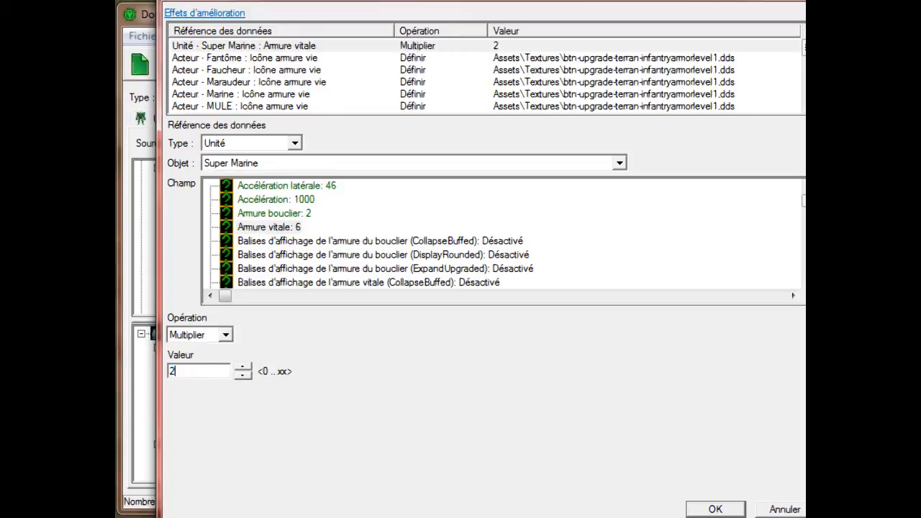
# Add a second upgrade effect of type Unité that targets Super Marine
pyautogui.click(290, 59)
pyautogui.click(292, 48)
pyautogui.rightClick(292, 49)
pyautogui.click(325, 60)
pyautogui.click(275, 148)
pyautogui.click(275, 148)
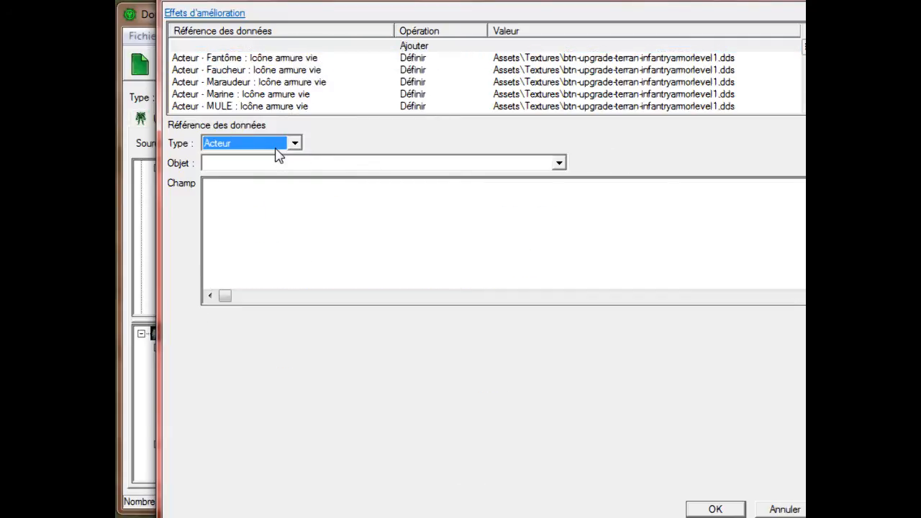
pyautogui.press('u')
pyautogui.click(277, 163)
pyautogui.click(277, 163)
pyautogui.press('s')
pyautogui.press('u')
# Choose Niveau armure bouclier as the second unit effect's field, with the Ajouter operation and a value of 1
pyautogui.click(285, 201)
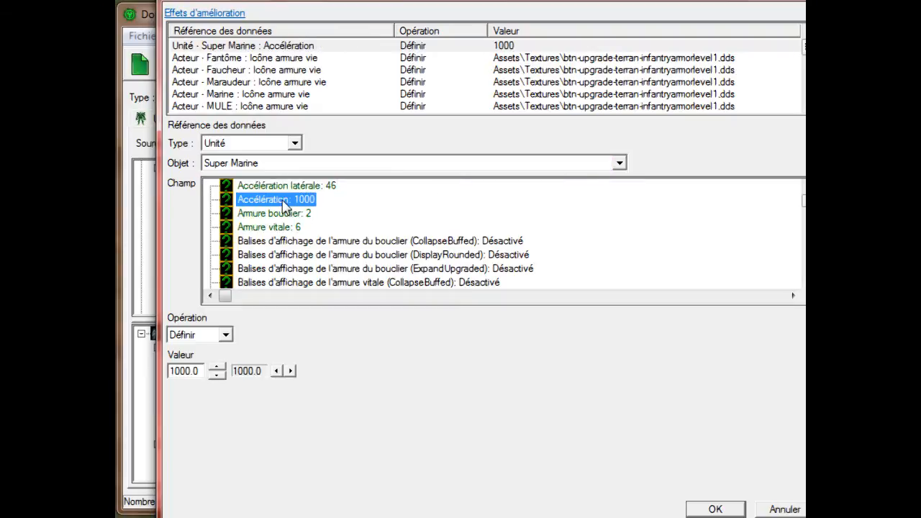
pyautogui.press('n')
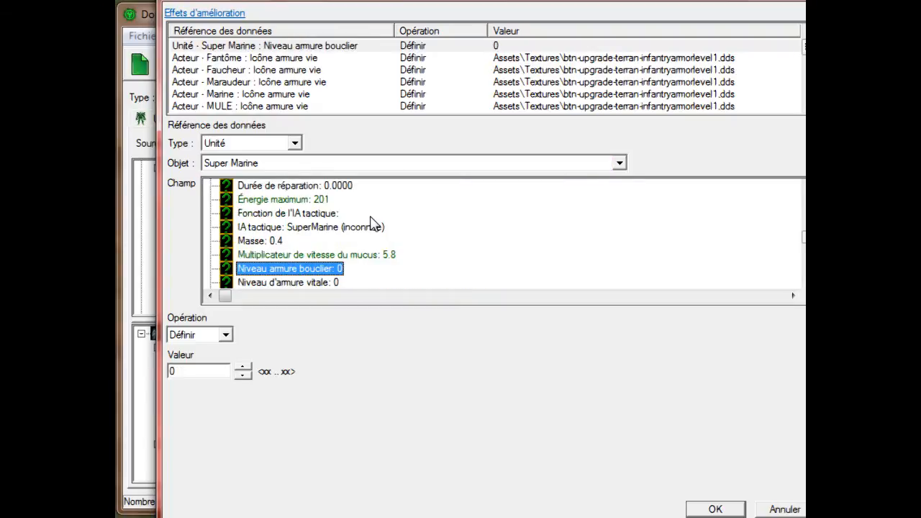
pyautogui.click(199, 334)
pyautogui.click(200, 334)
pyautogui.press('a')
pyautogui.press('Tab')
pyautogui.write('1')
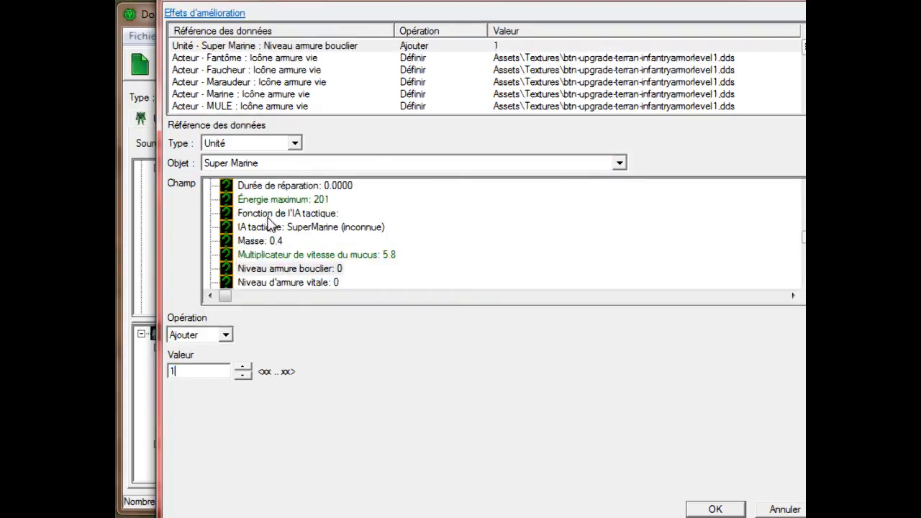
# Add a third new effect to the armour upgrade and set its type to Acteur
pyautogui.rightClick(377, 48)
pyautogui.click(396, 57)
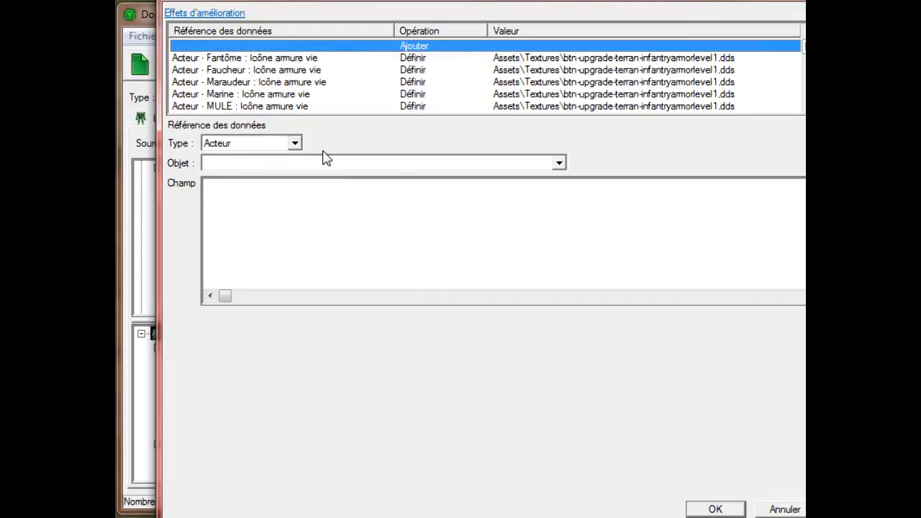
pyautogui.click(325, 160)
pyautogui.click(294, 143)
pyautogui.click(286, 152)
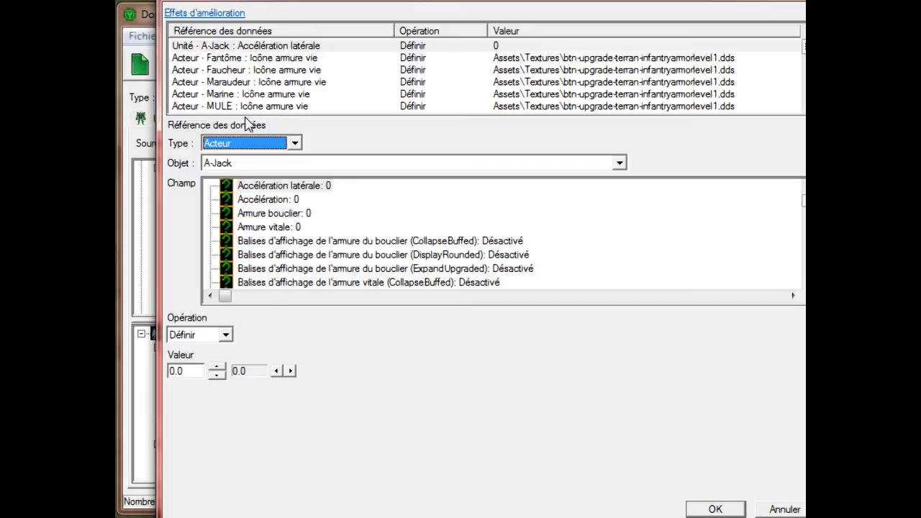
pyautogui.scroll(-1, 253, 142)
pyautogui.scroll(1, 256, 144)
pyautogui.click(257, 144)
pyautogui.click(257, 156)
# Set the actor effect's target object to Super Marine
pyautogui.click(257, 163)
pyautogui.click(257, 163)
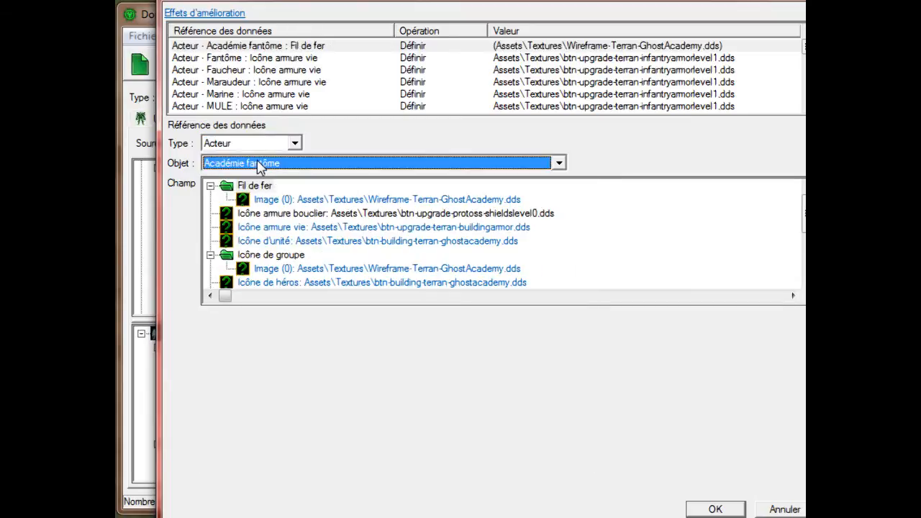
pyautogui.scroll(-1, 258, 161)
pyautogui.scroll(-1, 259, 166)
pyautogui.click(257, 165)
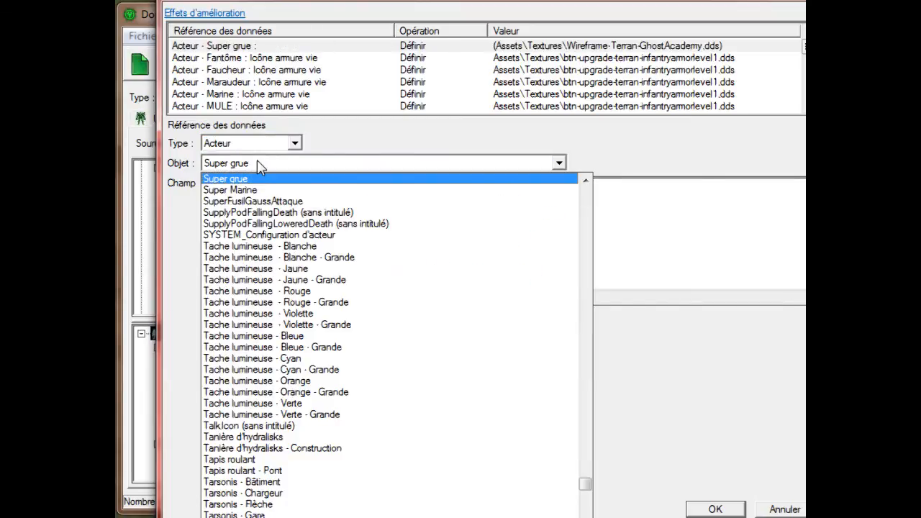
pyautogui.click(268, 189)
# Target Super Marine's Icône armure vie field with the actor effect and set its image to btn-upgrade-protoss-airarmorlevel1.dds
pyautogui.click(269, 187)
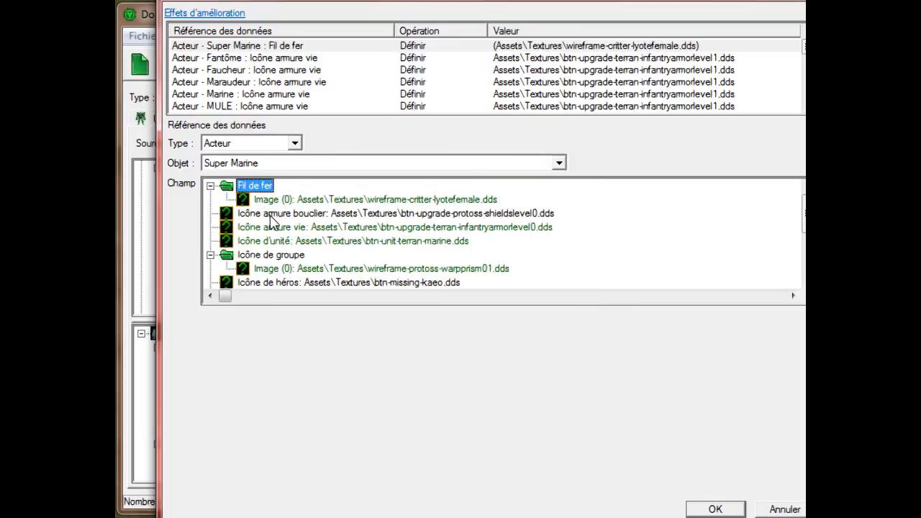
pyautogui.click(267, 228)
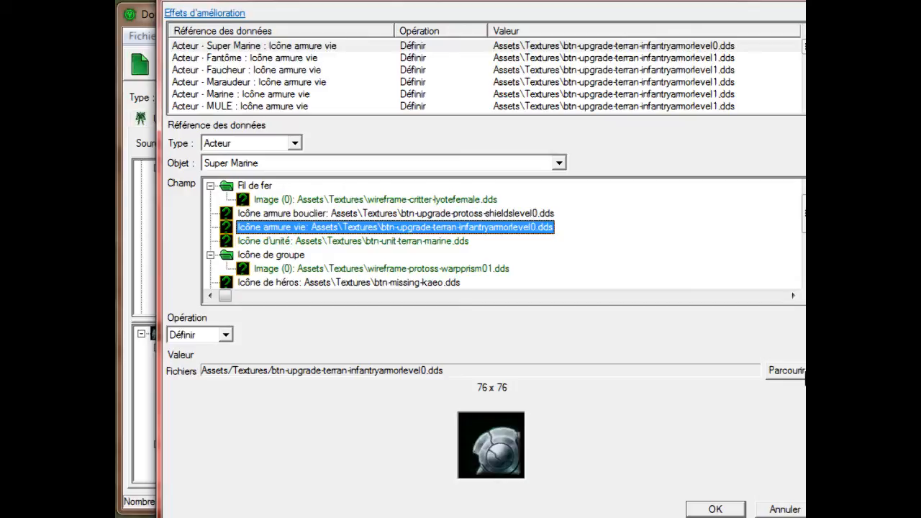
pyautogui.click(804, 377)
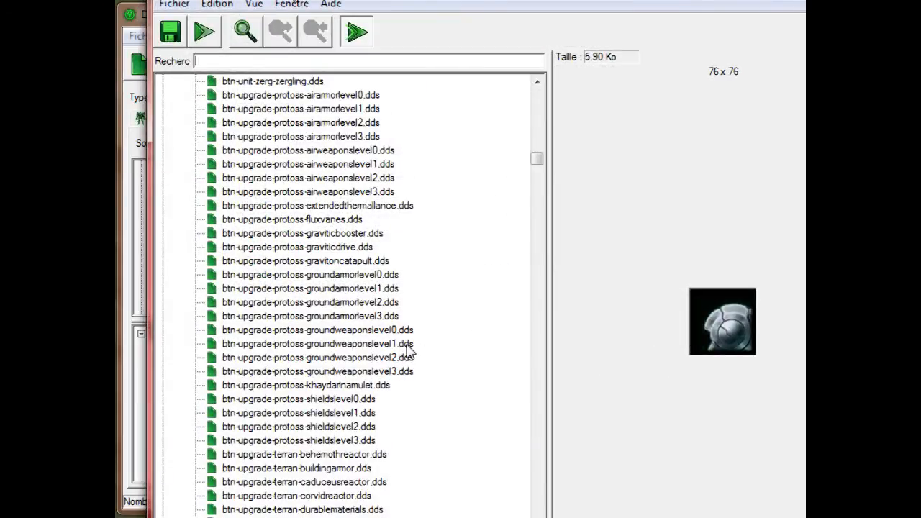
pyautogui.click(406, 344)
pyautogui.click(407, 330)
pyautogui.click(373, 179)
pyautogui.click(369, 150)
pyautogui.click(355, 122)
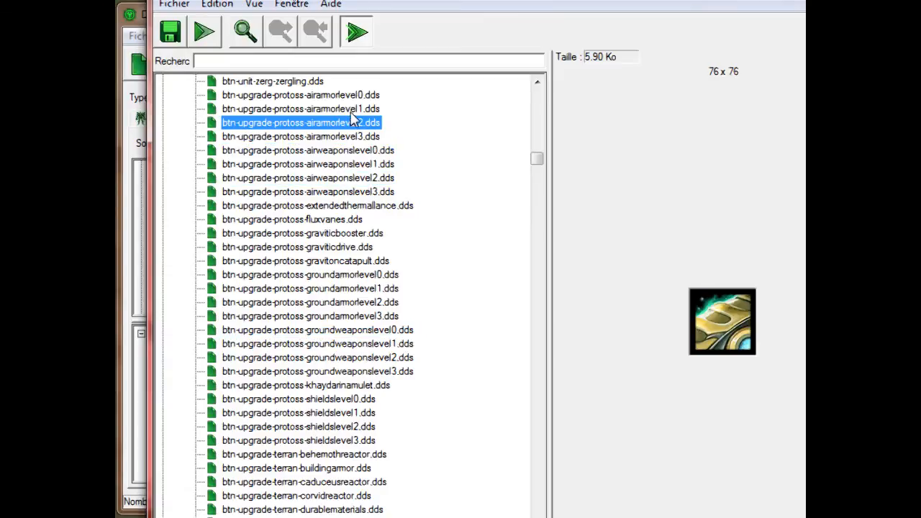
pyautogui.click(353, 109)
pyautogui.doubleClick(352, 111)
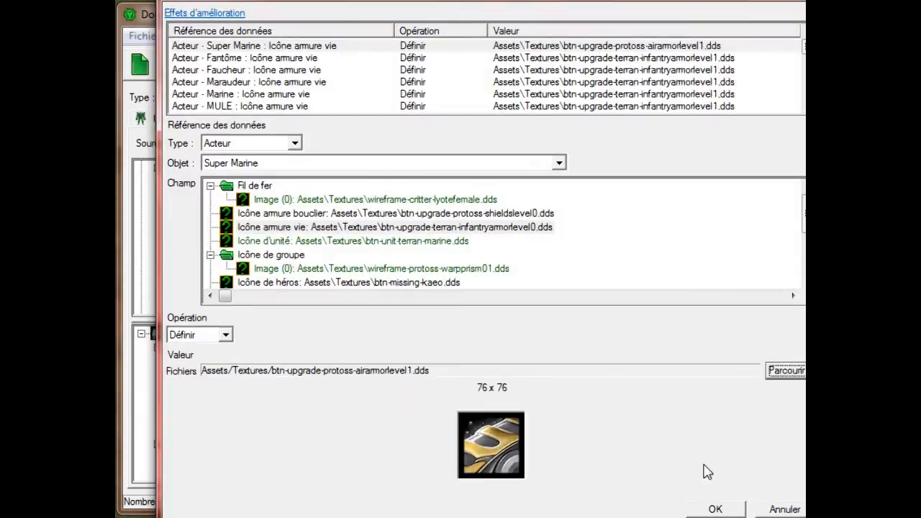
pyautogui.click(737, 511)
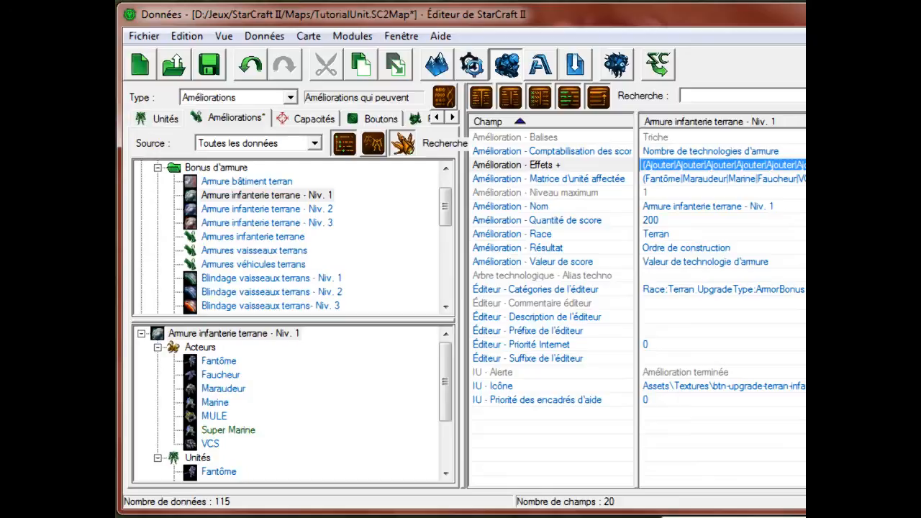
# Save the map with the level 1 infantry armour upgrade changes
pyautogui.click(648, 276)
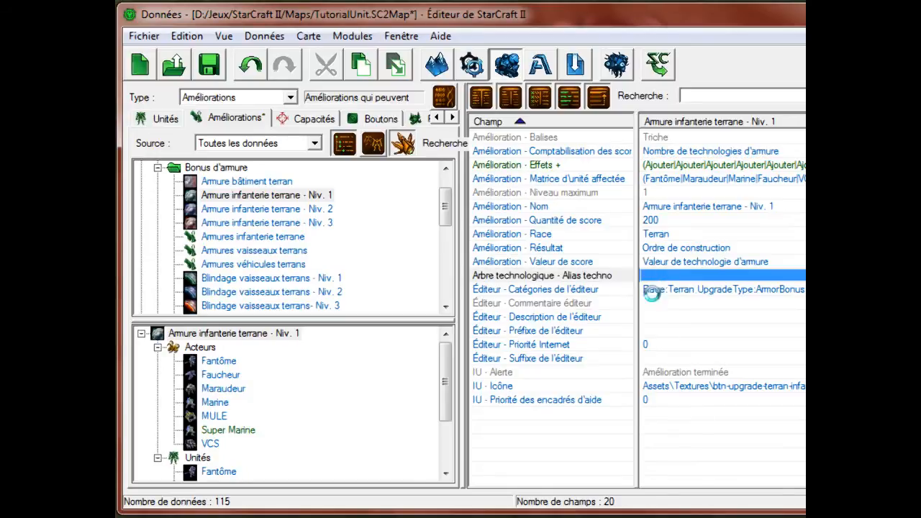
pyautogui.hotkey('ctrl', 's')
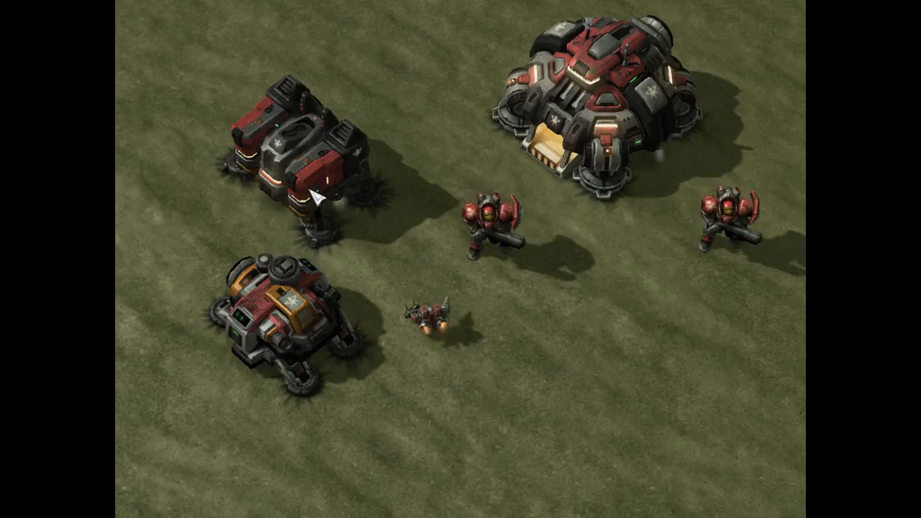
pyautogui.moveTo(367, 86); pyautogui.dragTo(402, 188)
pyautogui.moveTo(382, 136); pyautogui.dragTo(418, 237)
pyautogui.moveTo(395, 46); pyautogui.dragTo(118, 261)
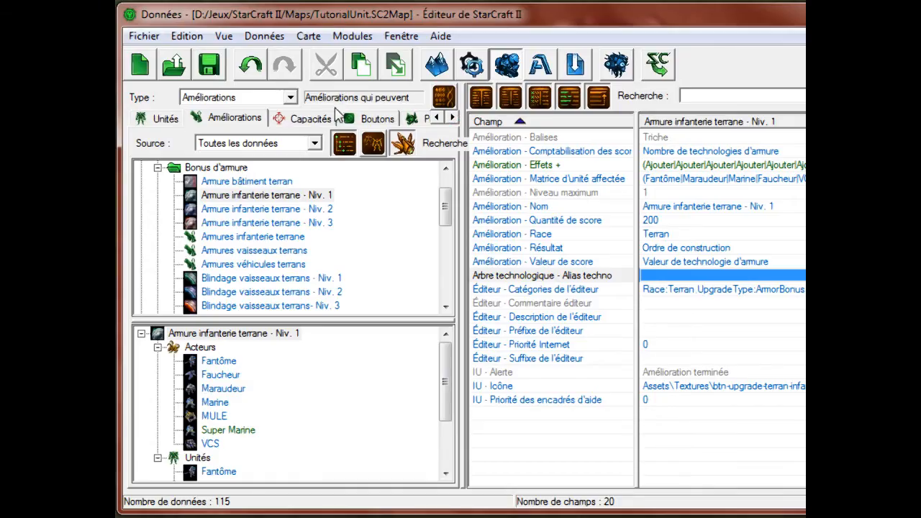
# Switch the data list from upgrades to the Unités data type
pyautogui.click(155, 119)
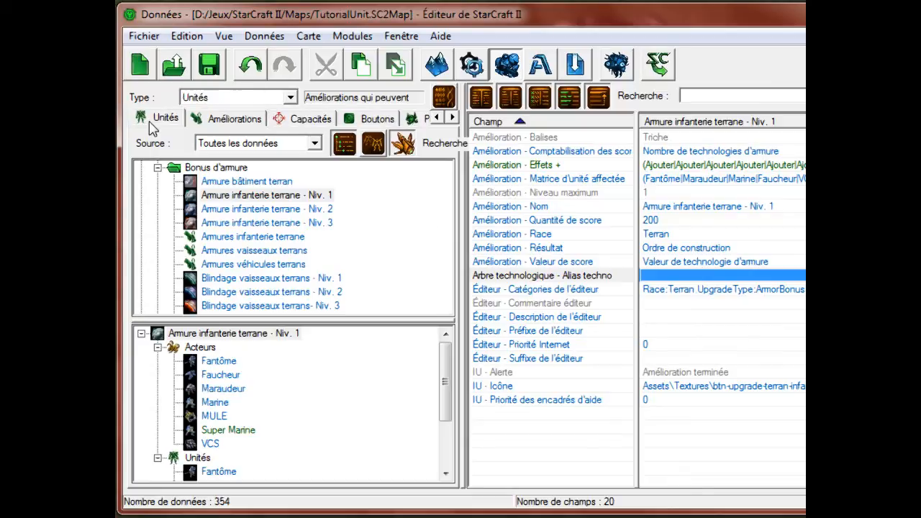
# Close all data tabs except Unités and display the Races data type
pyautogui.rightClick(165, 119)
pyautogui.click(185, 152)
pyautogui.click(230, 99)
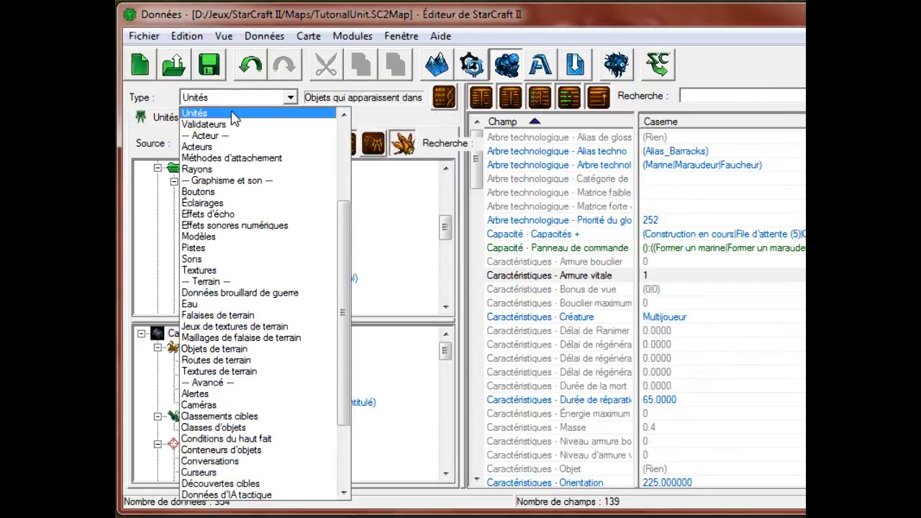
pyautogui.scroll(-3, 288, 226)
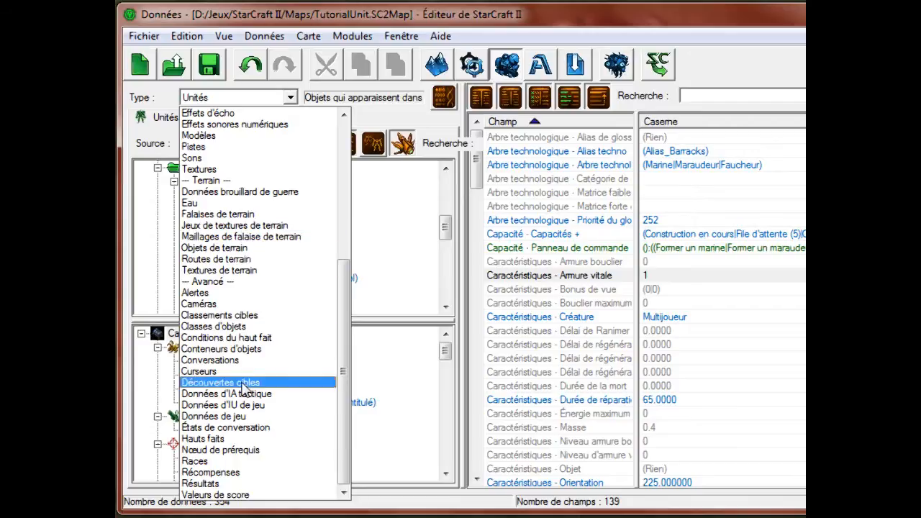
pyautogui.click(218, 461)
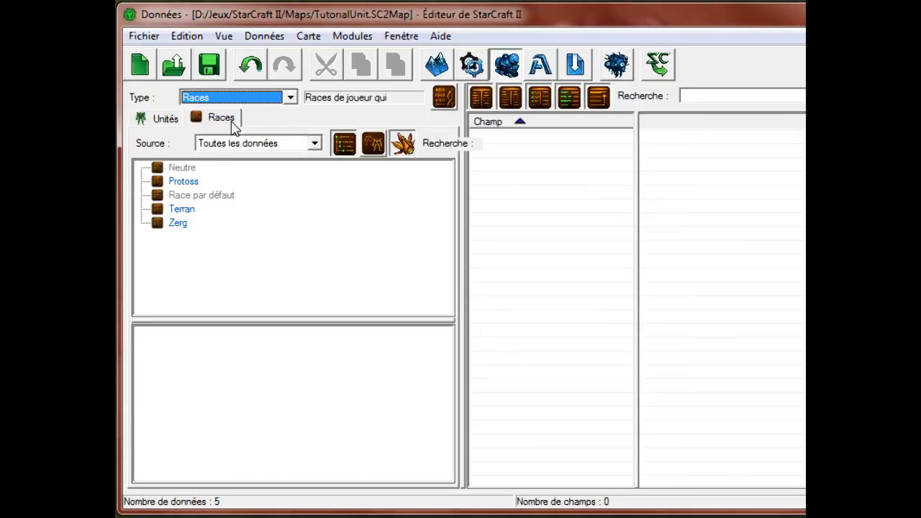
# Add a new race named RacedeSuper with the suggested ID RacedeSuper
pyautogui.click(281, 272)
pyautogui.rightClick(274, 242)
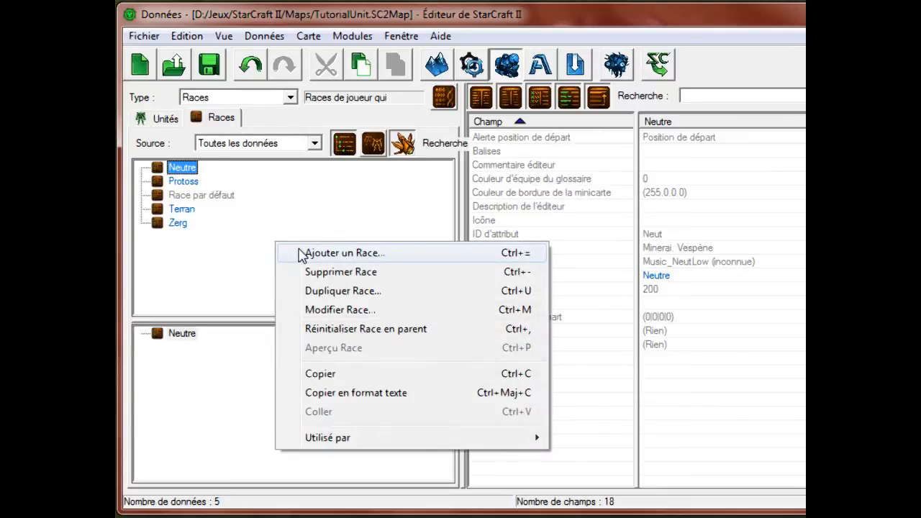
pyautogui.click(298, 252)
pyautogui.press('BackSpace')
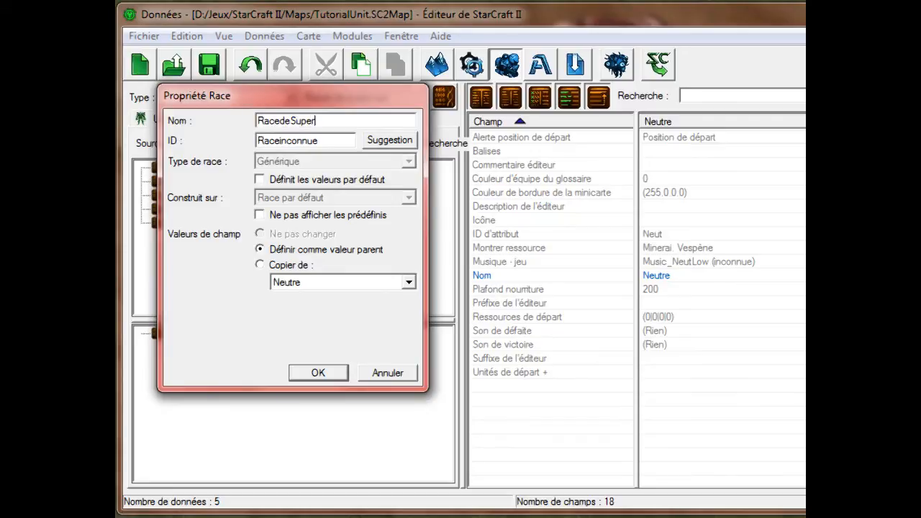
pyautogui.click(403, 142)
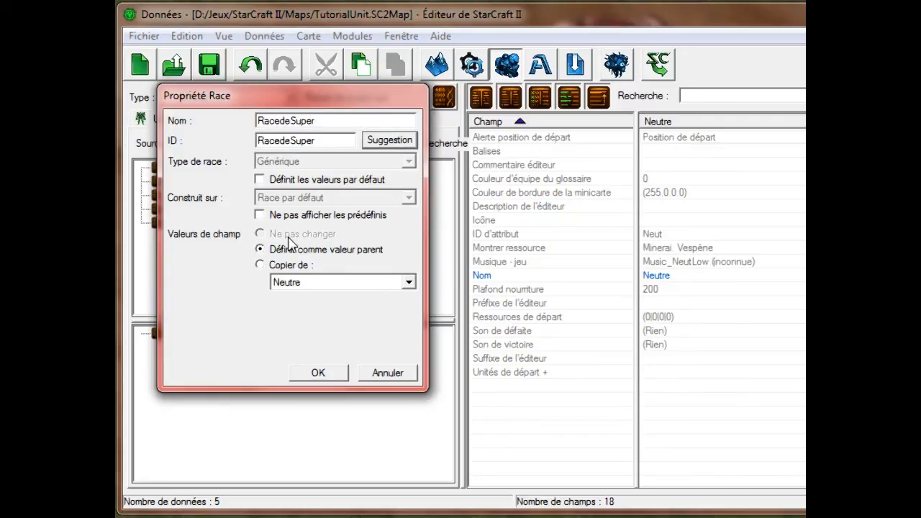
pyautogui.click(318, 372)
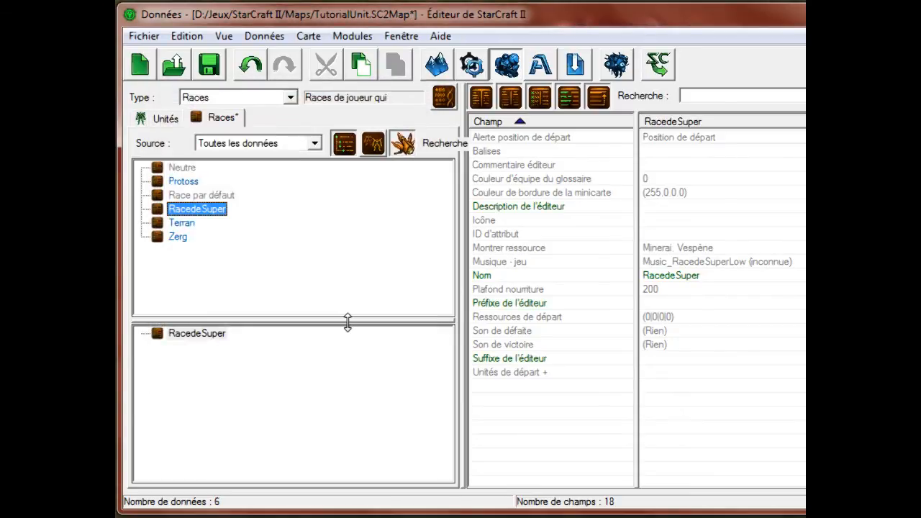
# Set RacedeSuper's food cap (Plafond nourriture) to 1000
pyautogui.doubleClick(674, 291)
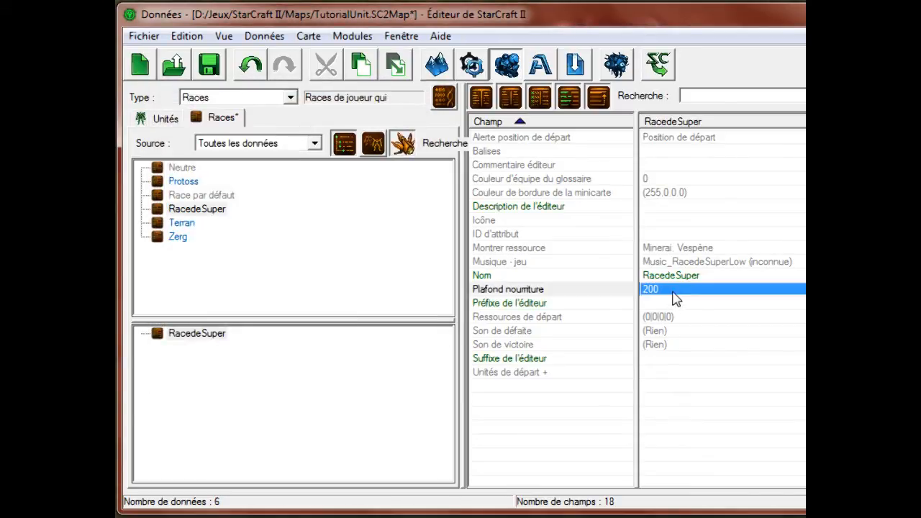
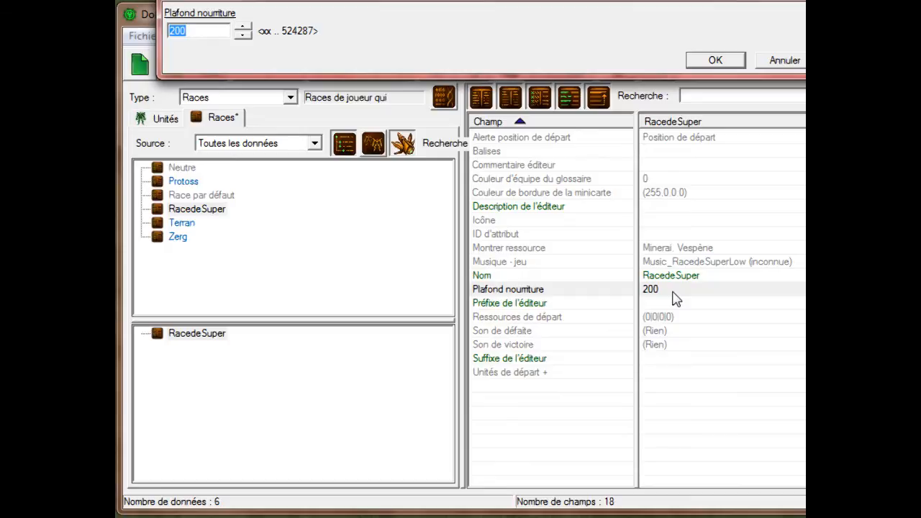
pyautogui.write('10')
pyautogui.click(725, 60)
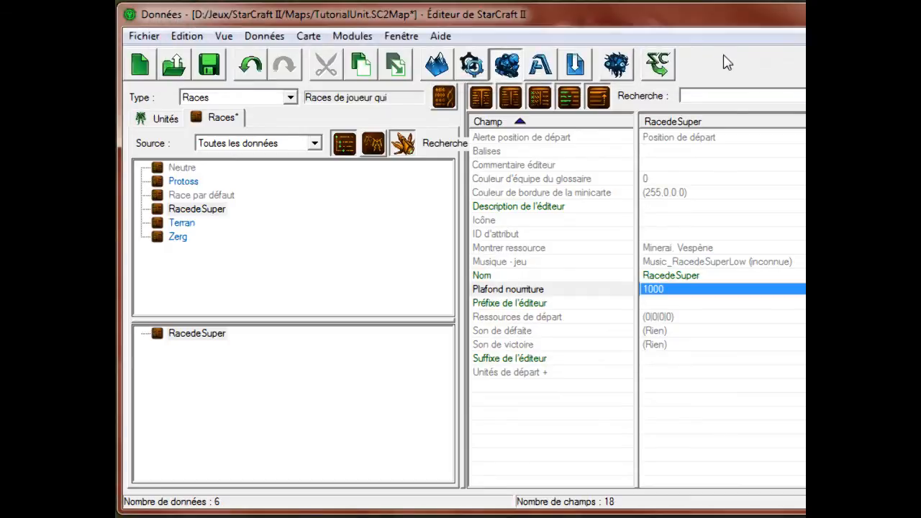
# Examine the options of RacedeSuper's Montrer ressource and Alerte position de départ fields without changing them
pyautogui.doubleClick(670, 249)
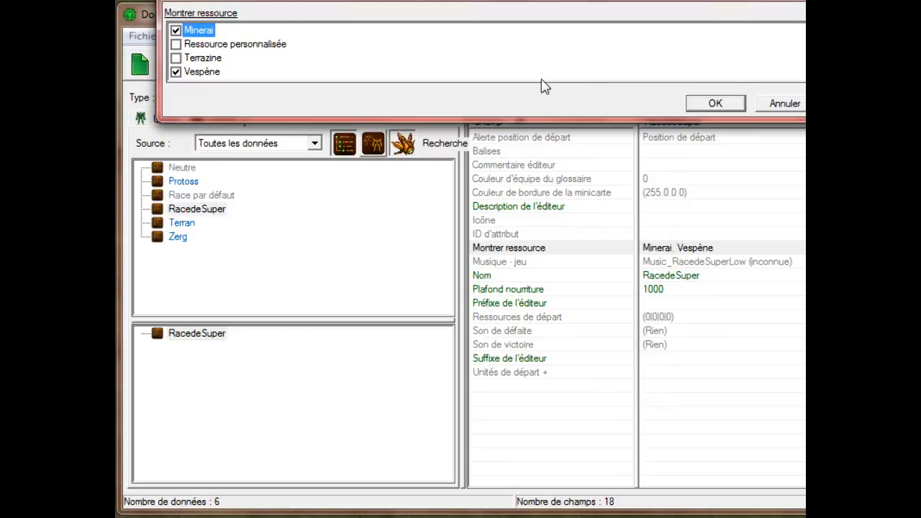
pyautogui.click(762, 105)
pyautogui.doubleClick(689, 249)
pyautogui.click(743, 106)
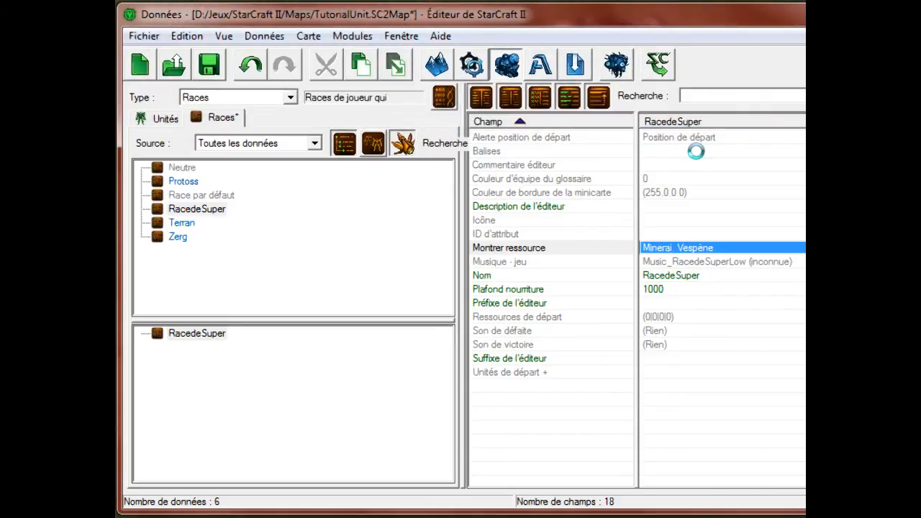
pyautogui.doubleClick(696, 151)
pyautogui.click(775, 62)
pyautogui.press('Up')
pyautogui.press('Return')
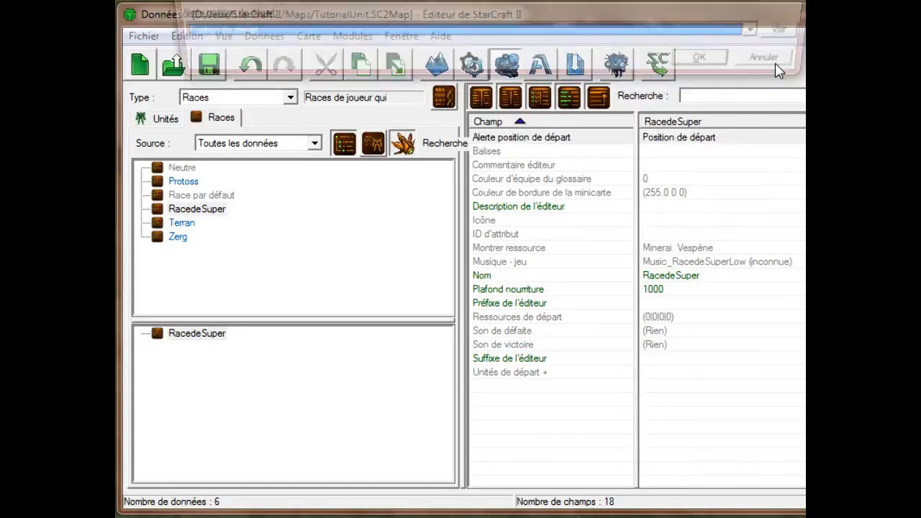
pyautogui.click(775, 62)
# Compare with the Terran race and enable the Sélectionnable flag in RacedeSuper's Balises field
pyautogui.click(189, 222)
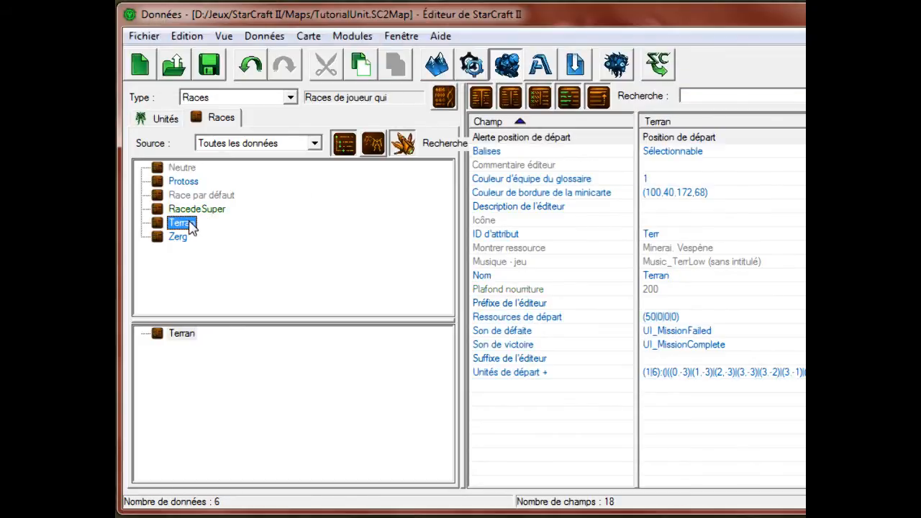
pyautogui.click(191, 210)
pyautogui.doubleClick(651, 152)
pyautogui.click(176, 31)
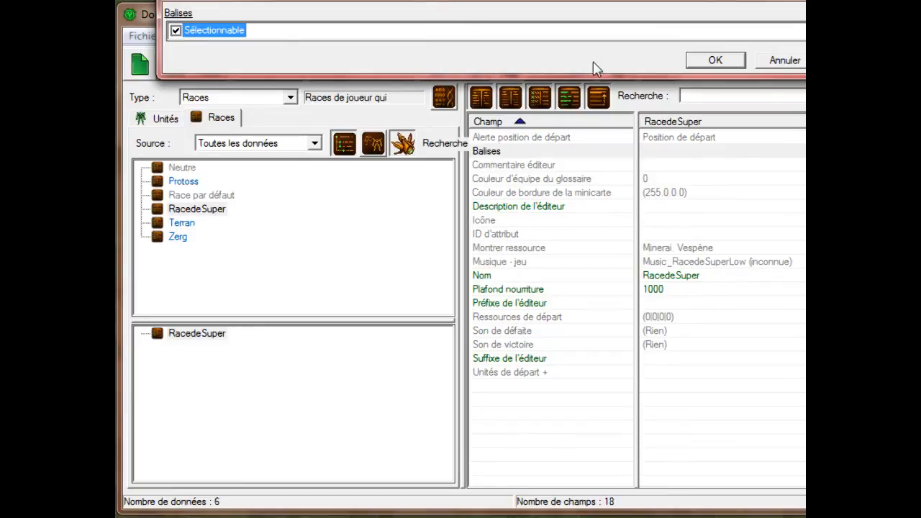
pyautogui.click(700, 64)
# Set RacedeSuper's minimap border colour (Couleur de bordure de la minicarte) to magenta, red 255, green 0, blue 255
pyautogui.click(173, 225)
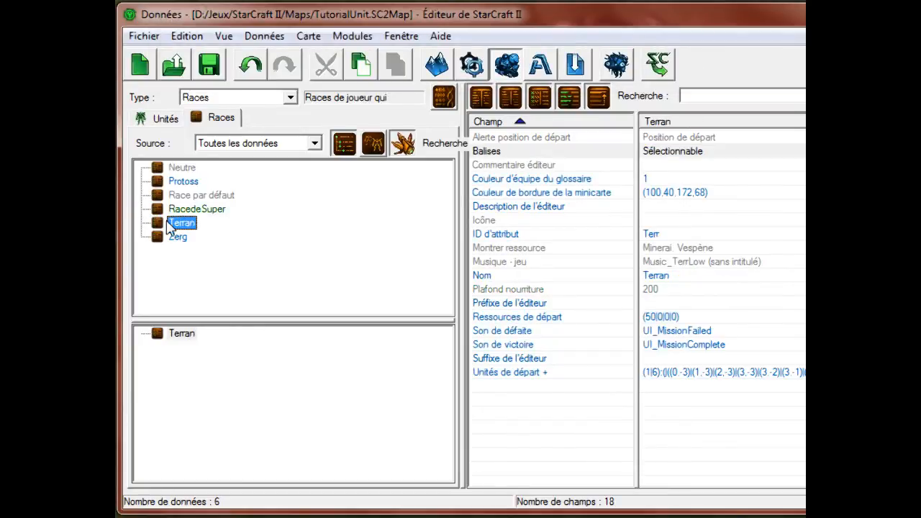
pyautogui.press('Up')
pyautogui.doubleClick(695, 195)
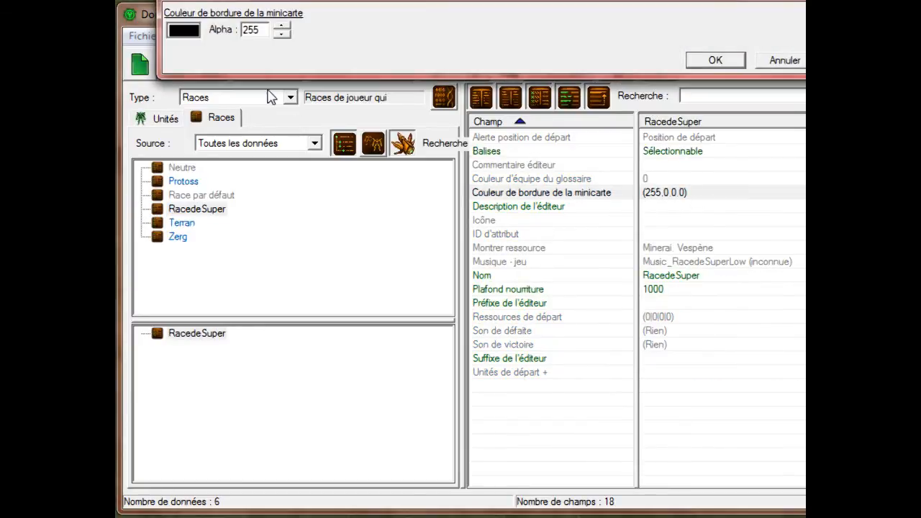
pyautogui.click(184, 29)
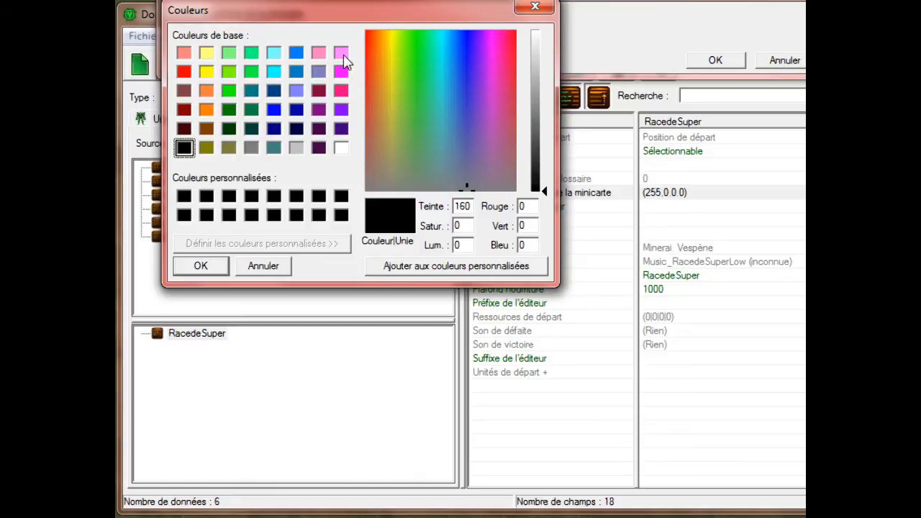
pyautogui.click(319, 53)
pyautogui.click(342, 71)
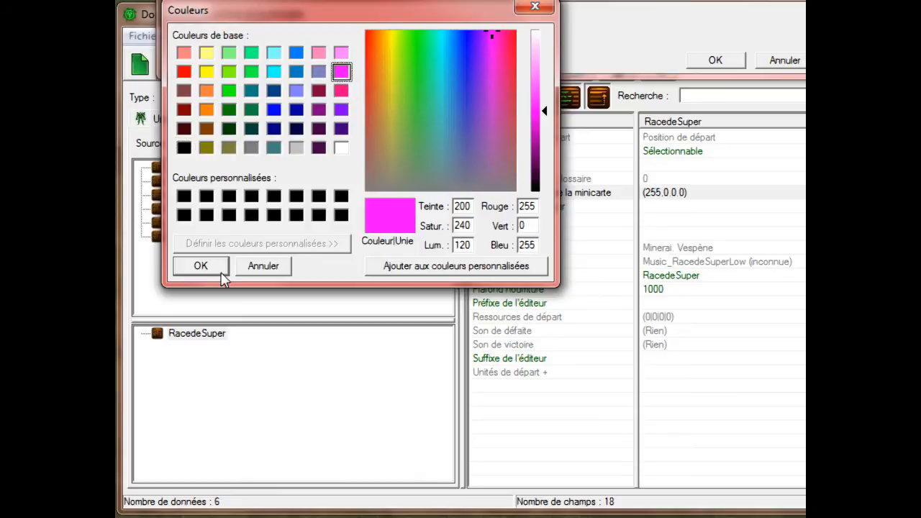
pyautogui.click(198, 264)
pyautogui.click(711, 60)
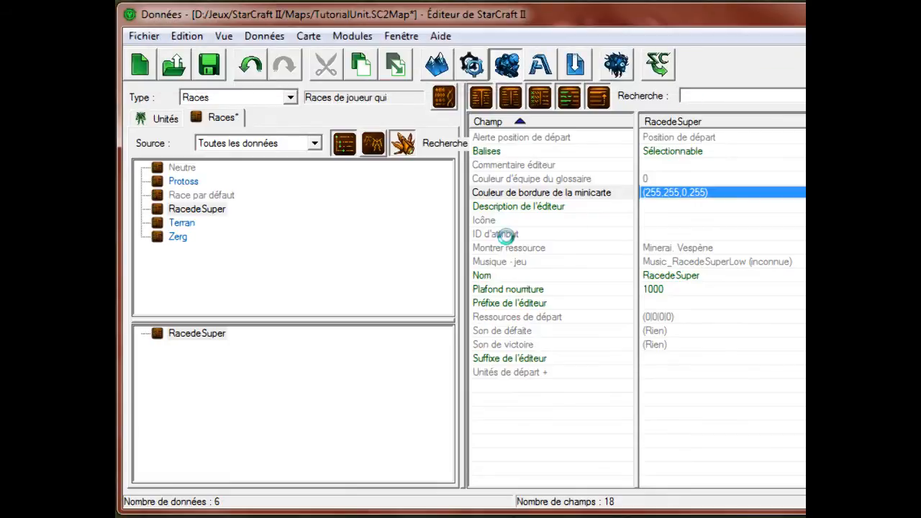
# Compare the glossary team colour and other field values across the existing races
pyautogui.click(180, 222)
pyautogui.press('Down')
pyautogui.press('Up')
pyautogui.press('Up')
pyautogui.press('Up')
pyautogui.press('Up')
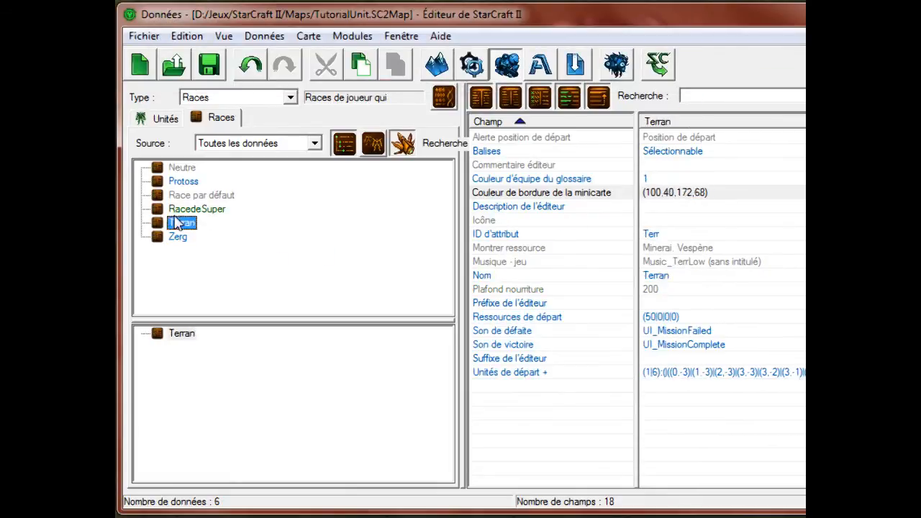
pyautogui.press('Down')
pyautogui.press('Down')
pyautogui.press('Down')
pyautogui.press('Down')
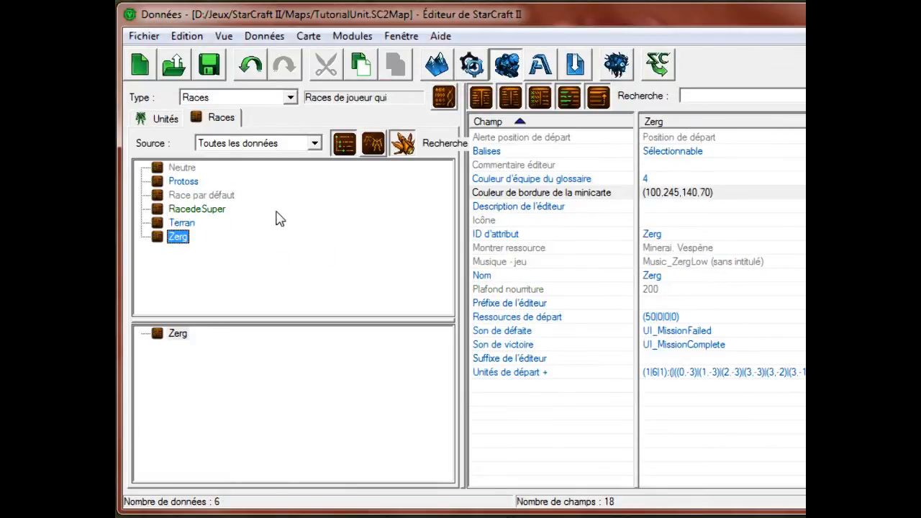
# Set RacedeSuper's glossary team colour (Couleur d'équipe du glossaire) to 3 and save the map
pyautogui.press('Up')
pyautogui.press('Up')
pyautogui.click(673, 180)
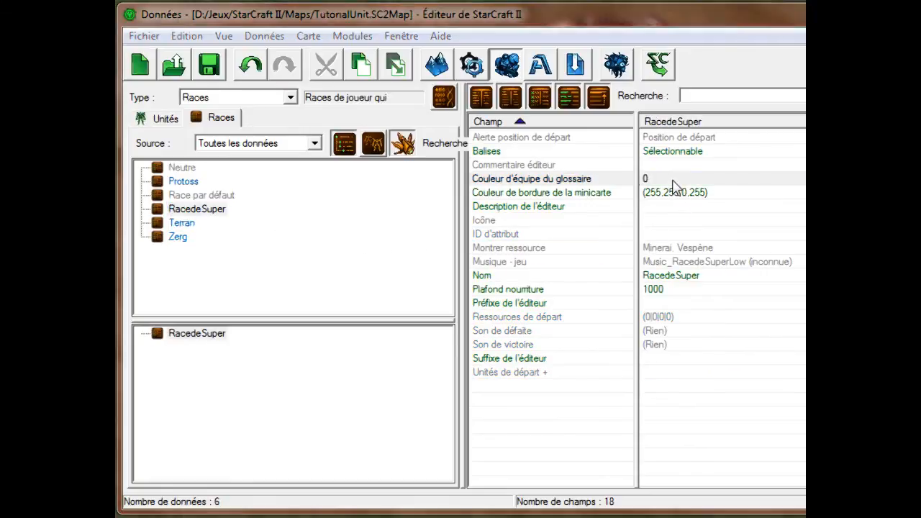
pyautogui.hotkey('ctrl', 's')
# Examine the Terran race's ID d'attribut field and compare it with RacedeSuper
pyautogui.click(182, 222)
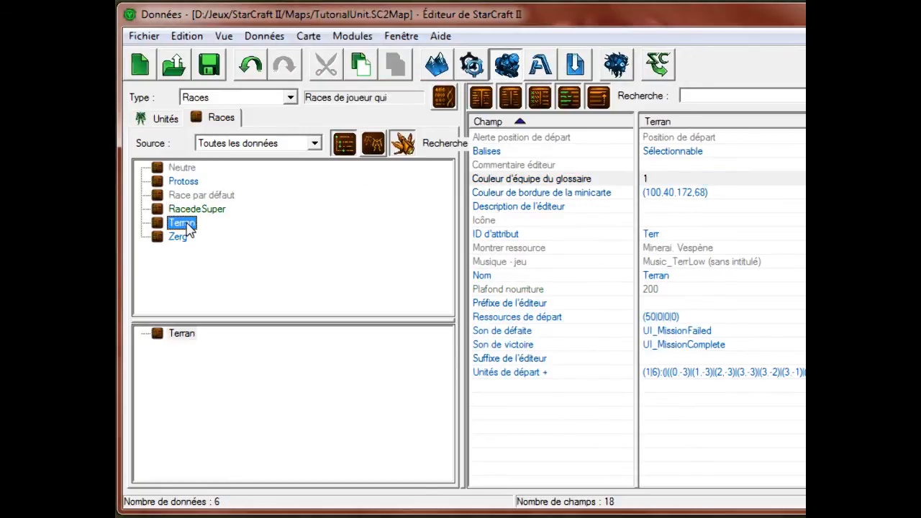
pyautogui.doubleClick(676, 236)
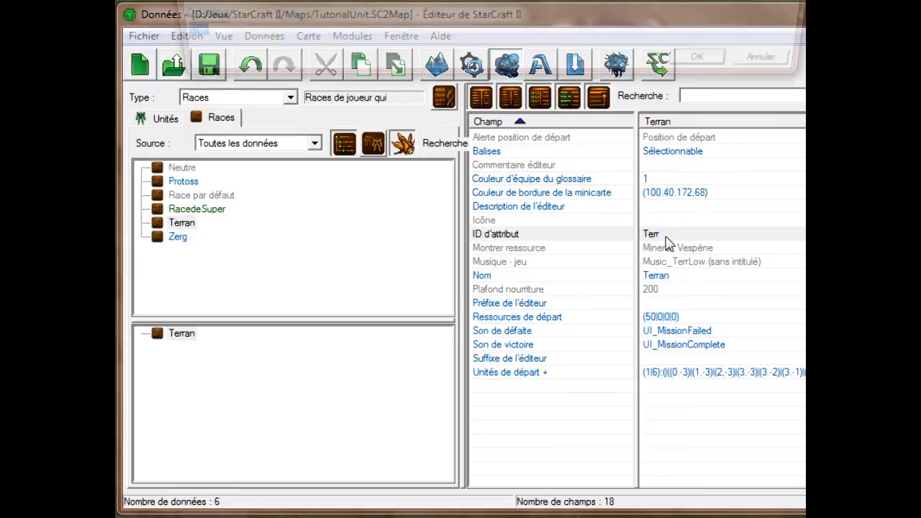
pyautogui.click(785, 59)
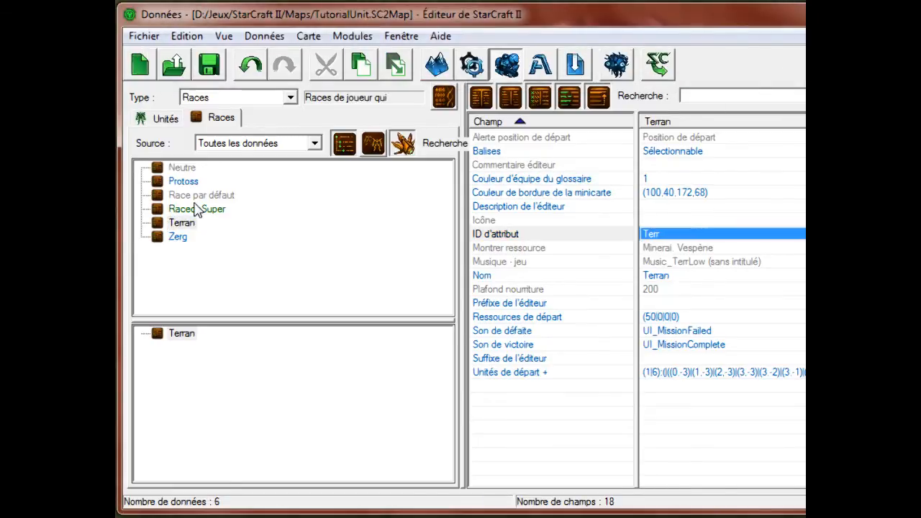
pyautogui.click(196, 211)
pyautogui.click(188, 223)
# Set RacedeSuper's game music (Musique - jeu) to Music_EndCreditsA1
pyautogui.click(196, 208)
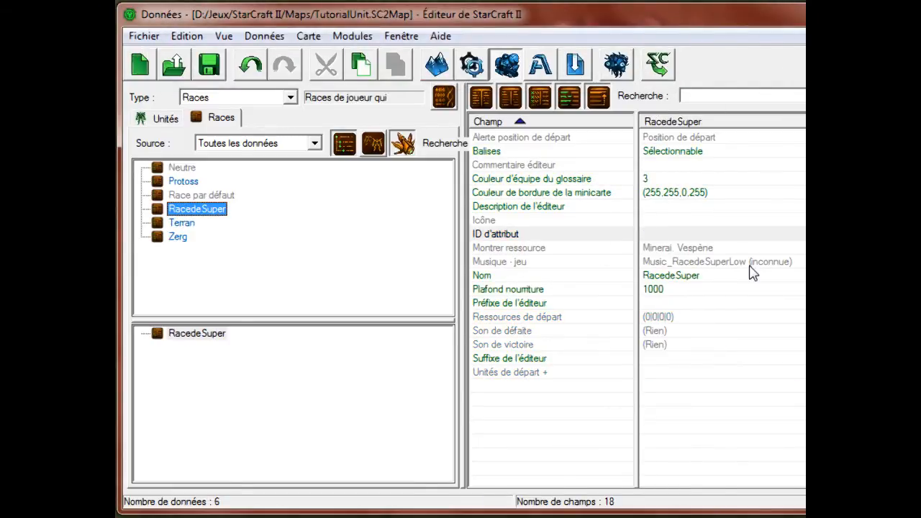
pyautogui.doubleClick(753, 263)
pyautogui.click(284, 33)
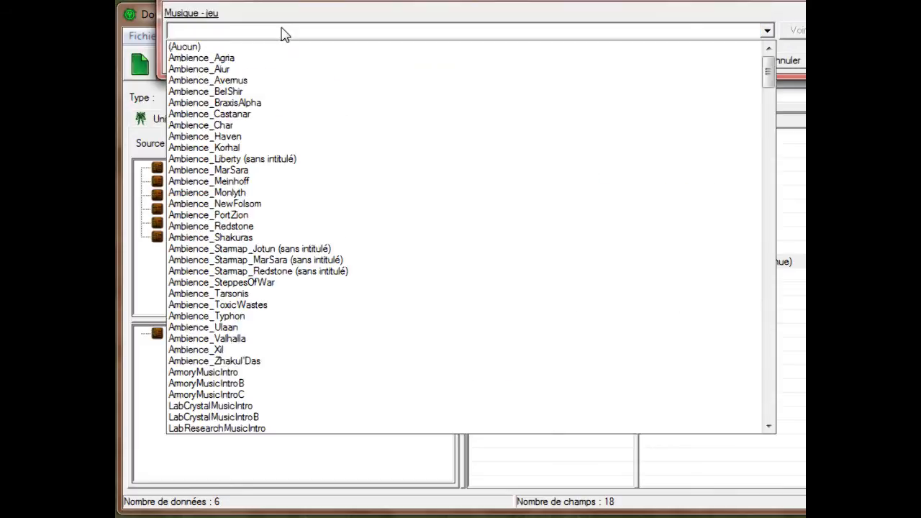
pyautogui.scroll(-4, 284, 51)
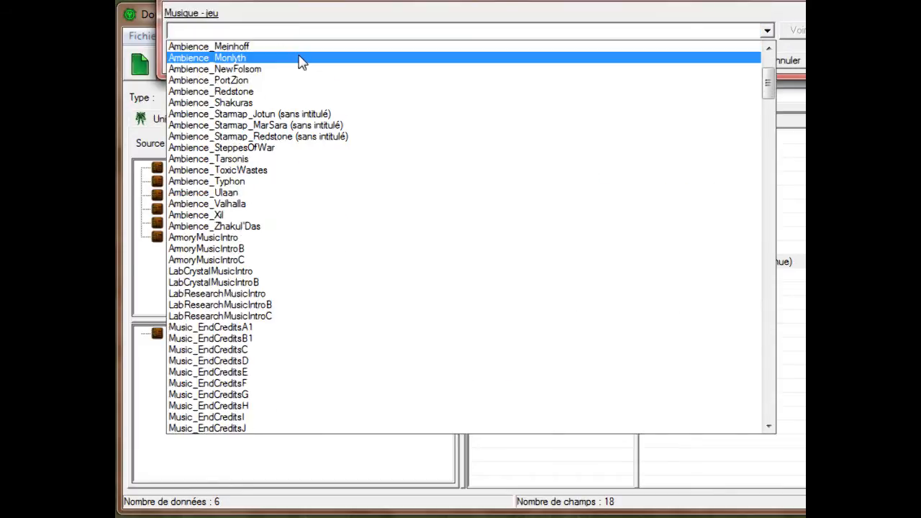
pyautogui.scroll(-4, 301, 65)
pyautogui.click(302, 193)
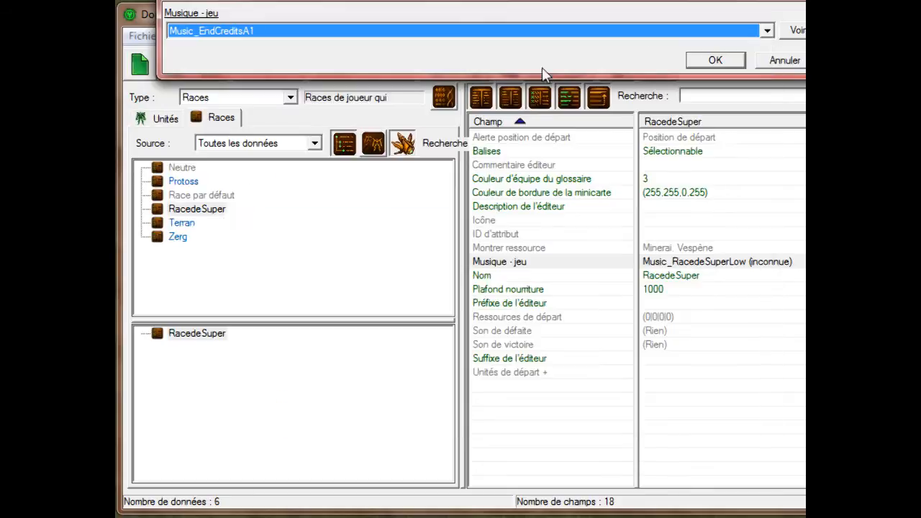
pyautogui.click(692, 62)
# Set RacedeSuper's starting resources (Ressources de départ) to 1000 Minerai and 1000 Vespène
pyautogui.click(695, 302)
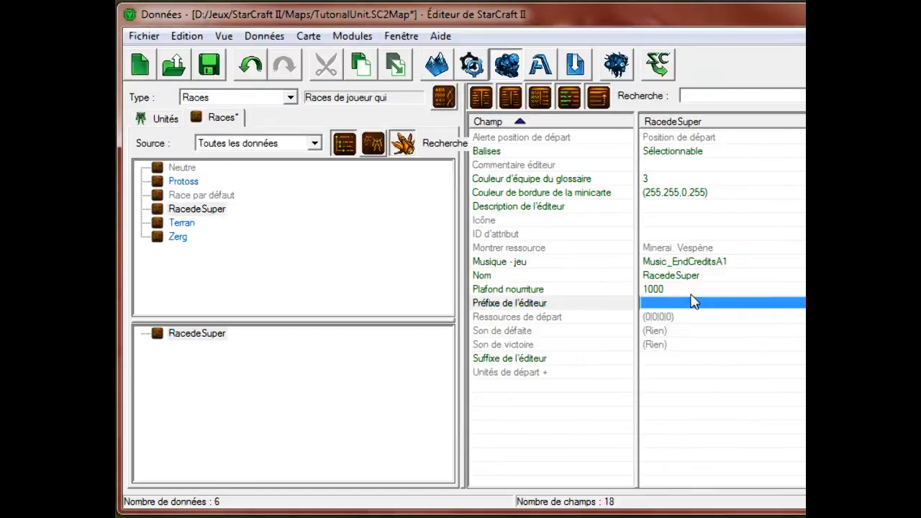
pyautogui.click(693, 318)
pyautogui.doubleClick(692, 318)
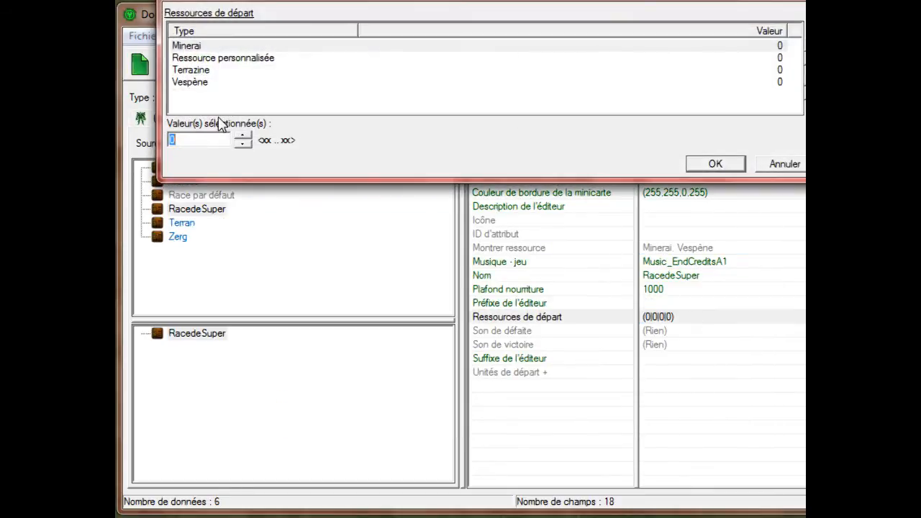
pyautogui.write('1000')
pyautogui.click(200, 82)
pyautogui.press('Up')
pyautogui.press('Down')
pyautogui.moveTo(207, 141); pyautogui.dragTo(116, 142)
pyautogui.write('1000')
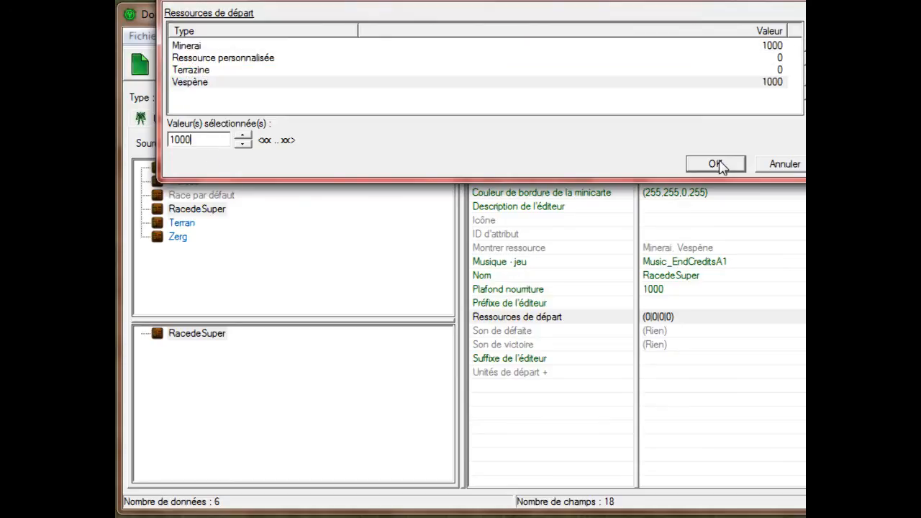
pyautogui.click(716, 164)
pyautogui.press('Down')
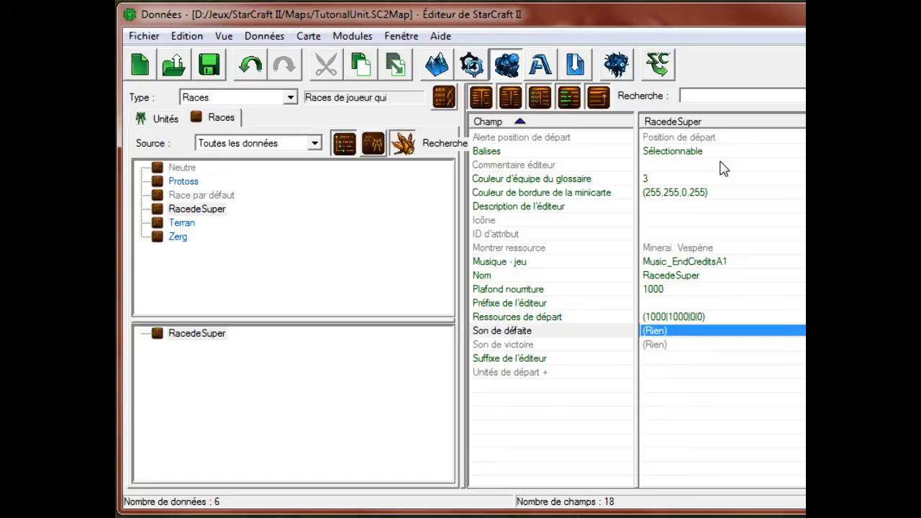
pyautogui.press('Down')
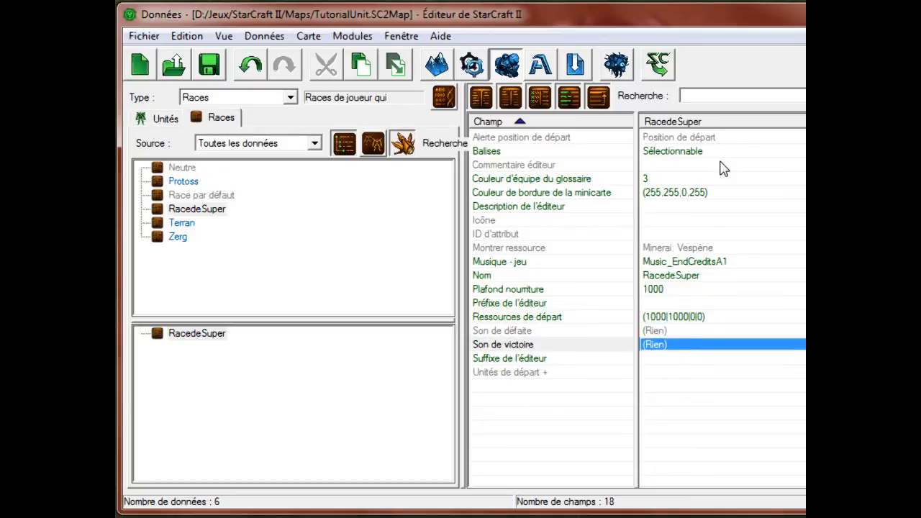
# Open RacedeSuper's starting units (Unités de départ) and add a first entry to the empty list
pyautogui.click(183, 224)
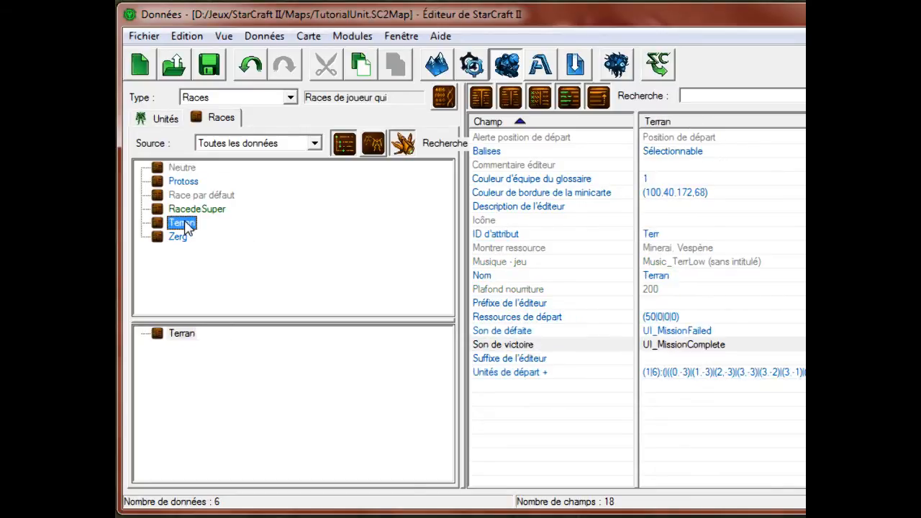
pyautogui.press('Up')
pyautogui.doubleClick(651, 372)
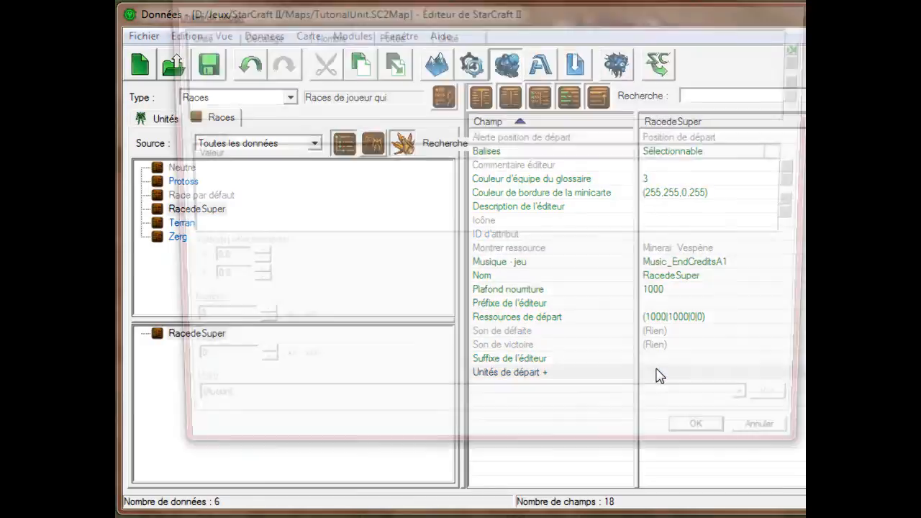
pyautogui.rightClick(292, 97)
pyautogui.click(276, 84)
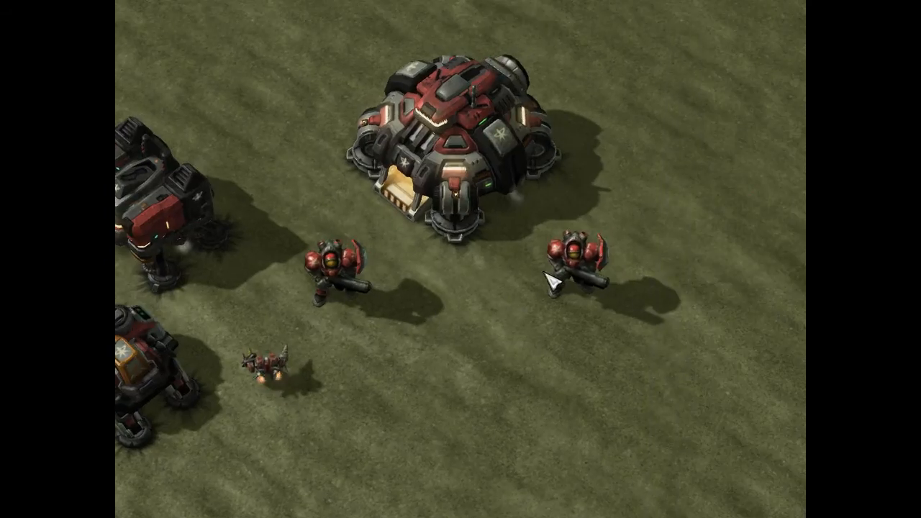
pyautogui.moveTo(698, 39); pyautogui.dragTo(115, 476)
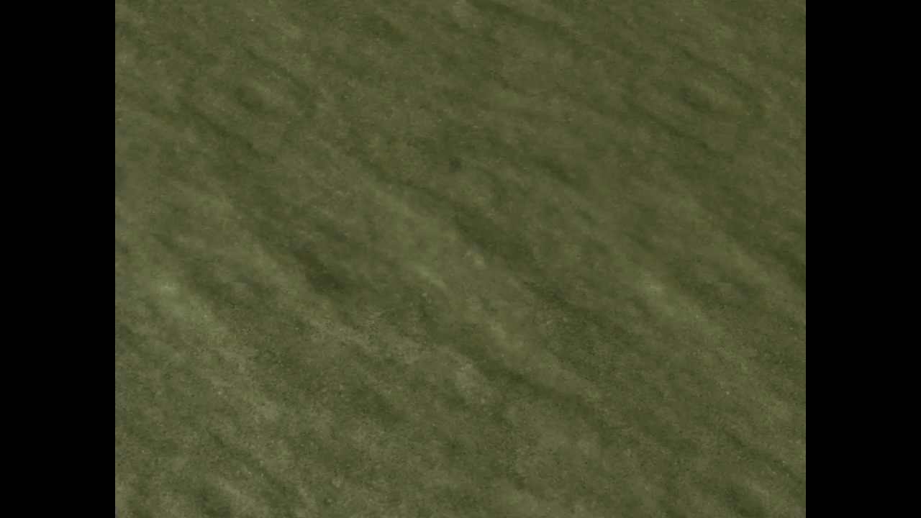
pyautogui.click(432, 247)
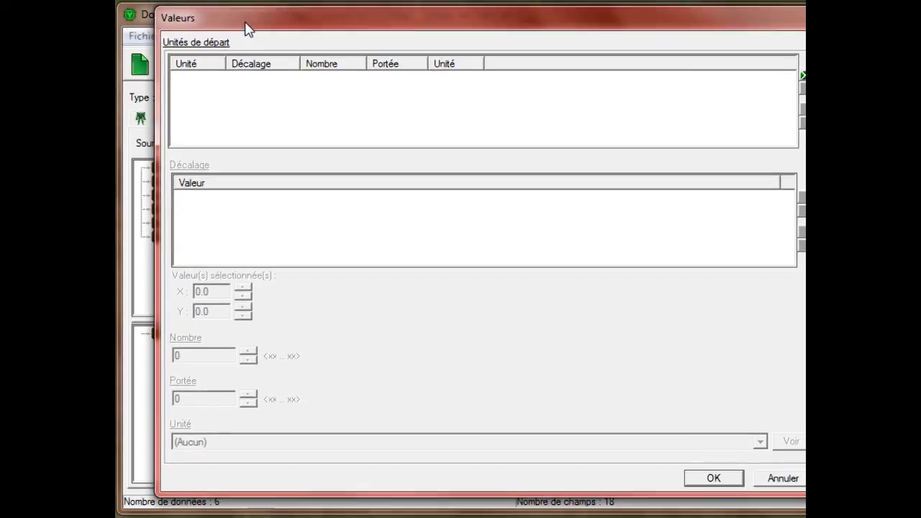
pyautogui.rightClick(262, 105)
pyautogui.click(310, 110)
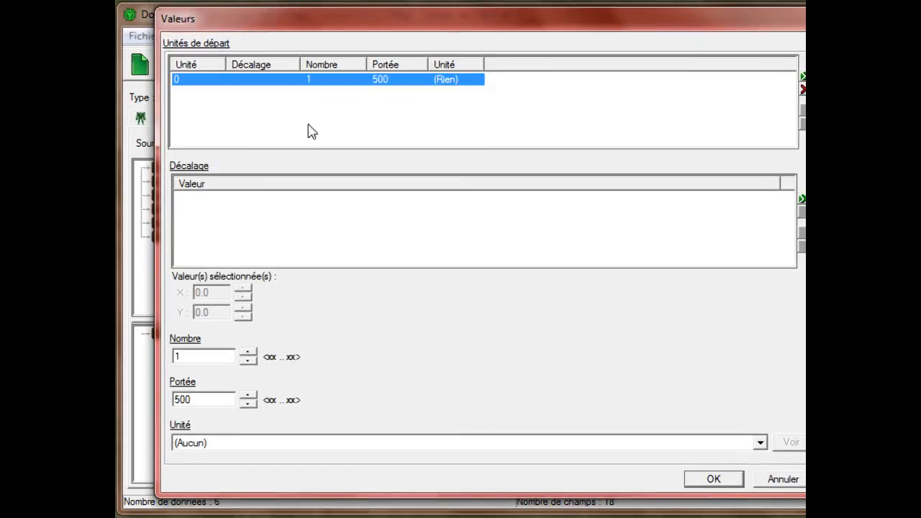
# Set the first starting-unit entry to Super Marine with a Nombre of 2
pyautogui.click(216, 219)
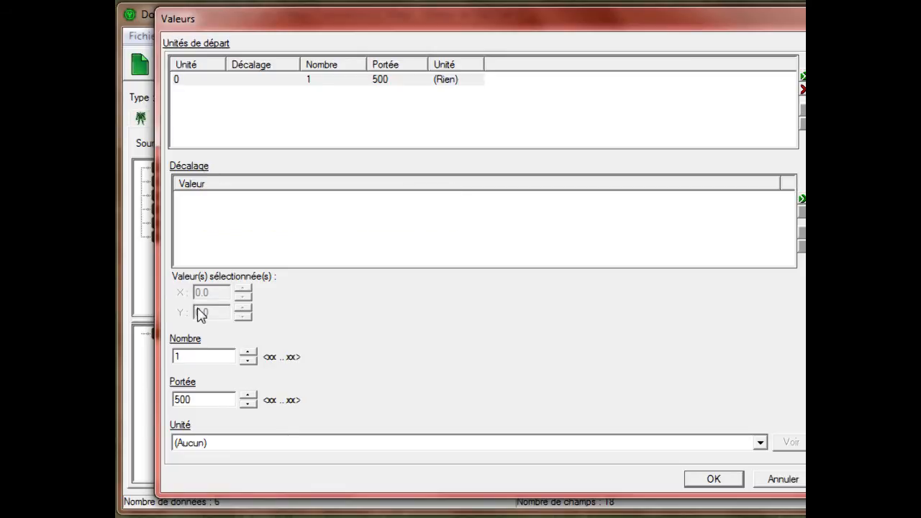
pyautogui.click(203, 444)
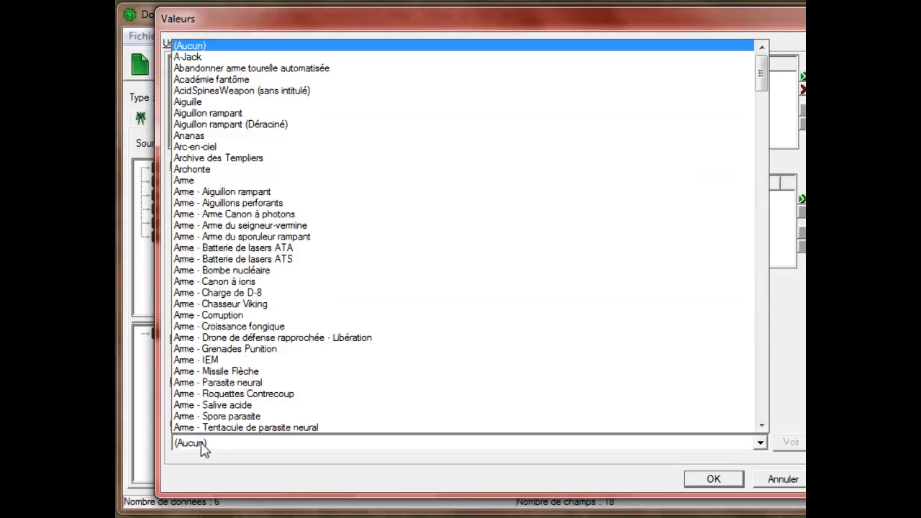
pyautogui.click(214, 445)
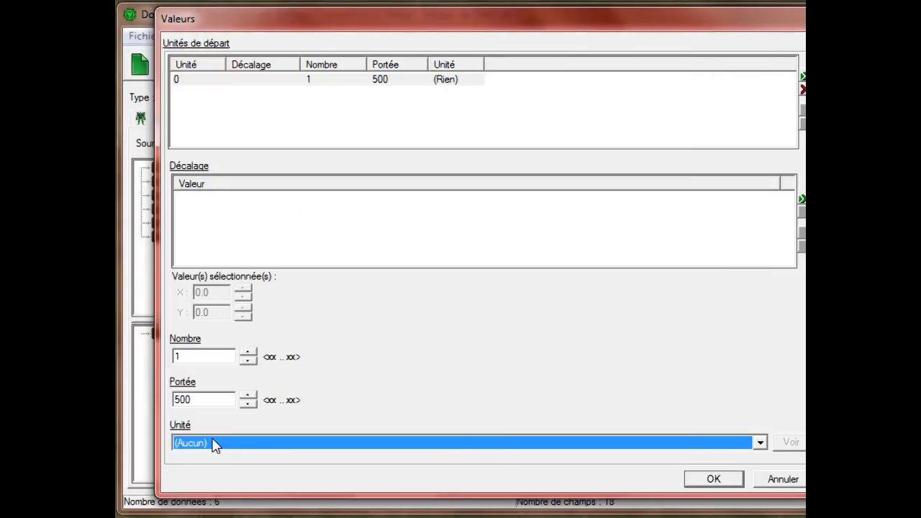
pyautogui.press('Down')
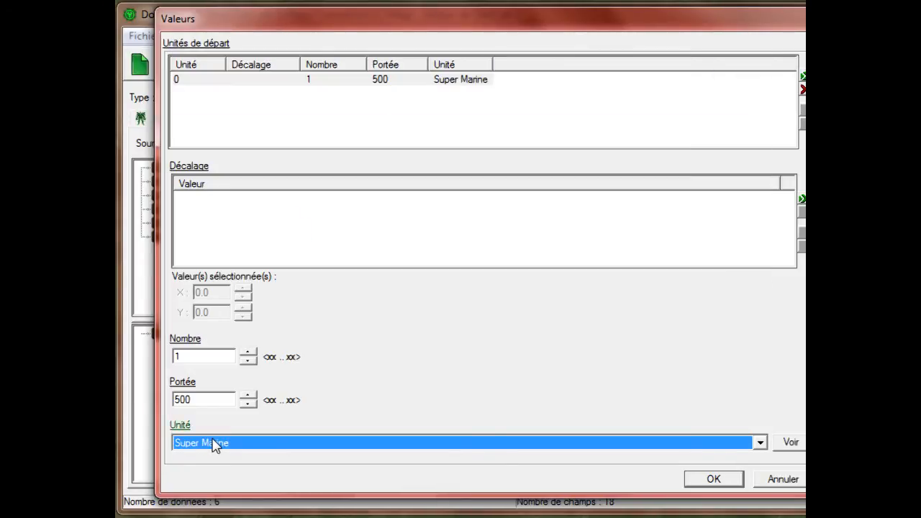
pyautogui.doubleClick(206, 354)
pyautogui.write('2')
# Add a second starting-unit entry for the Caserne
pyautogui.rightClick(365, 122)
pyautogui.click(405, 134)
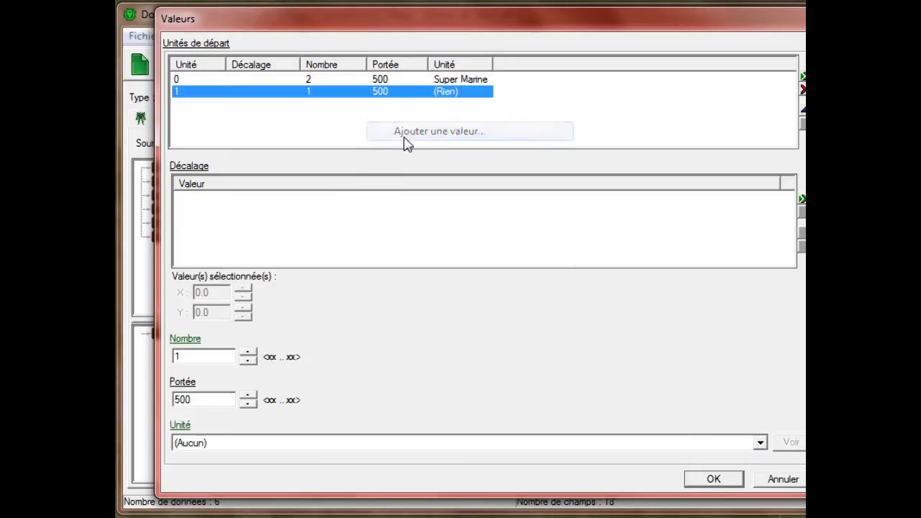
pyautogui.click(240, 445)
pyautogui.click(241, 442)
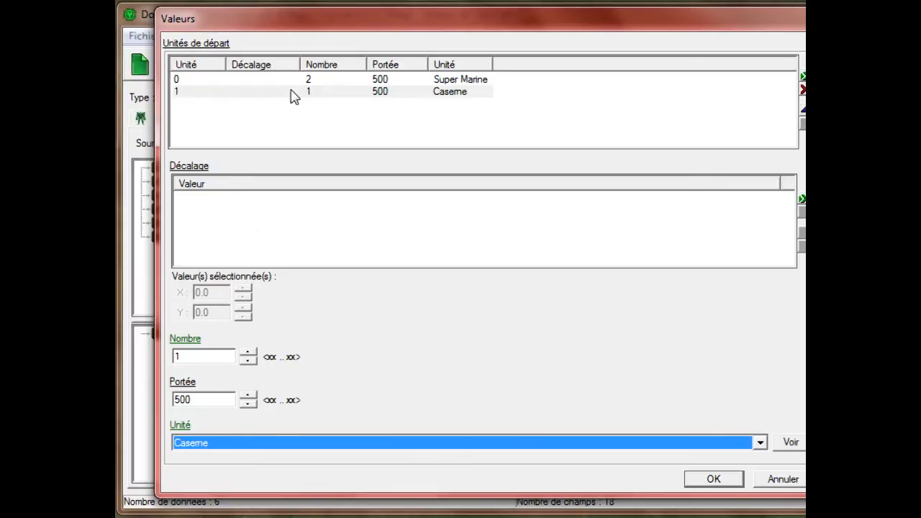
# Add a third starting-unit entry for VCS with a Nombre of 12
pyautogui.rightClick(271, 117)
pyautogui.click(324, 126)
pyautogui.click(242, 444)
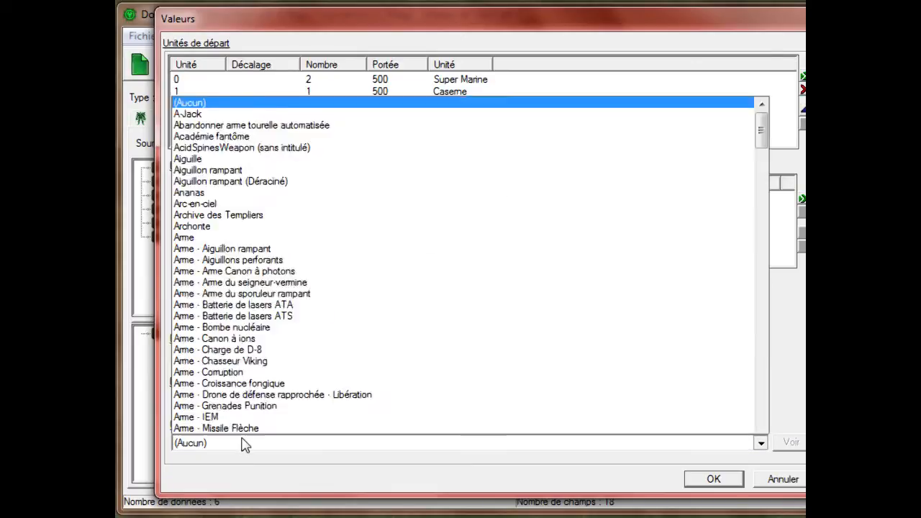
pyautogui.click(243, 444)
pyautogui.press('v')
pyautogui.press('v')
pyautogui.click(209, 357)
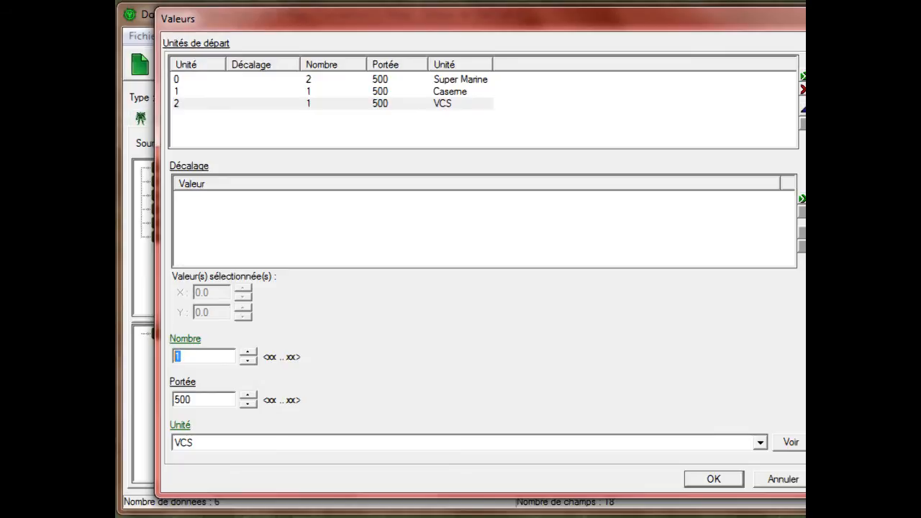
pyautogui.rightClick(237, 210)
# Add a fourth starting-unit entry for the Centre technique
pyautogui.rightClick(242, 131)
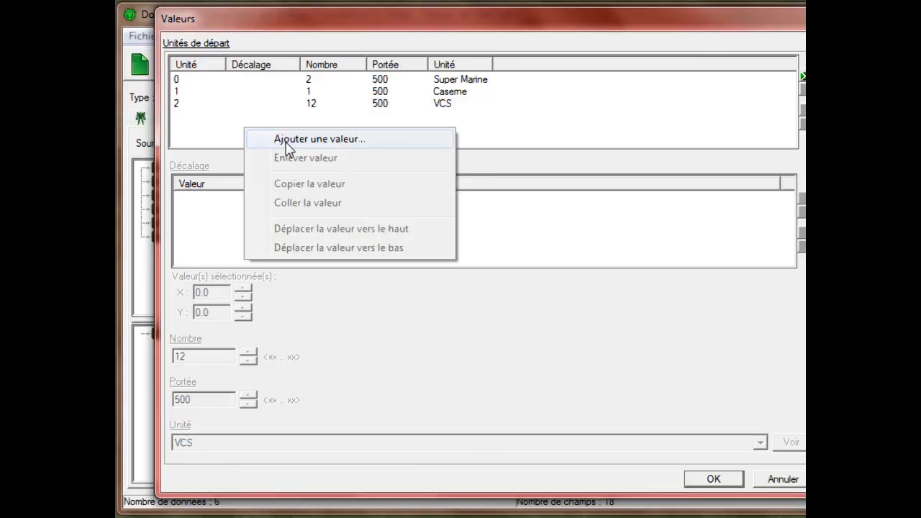
pyautogui.click(260, 140)
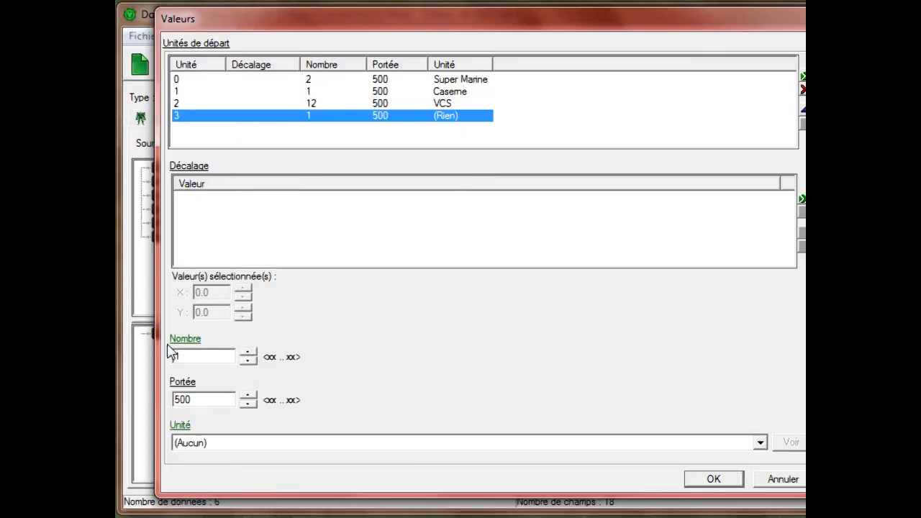
pyautogui.rightClick(201, 225)
pyautogui.click(210, 442)
pyautogui.click(210, 443)
pyautogui.click(211, 442)
pyautogui.press('e')
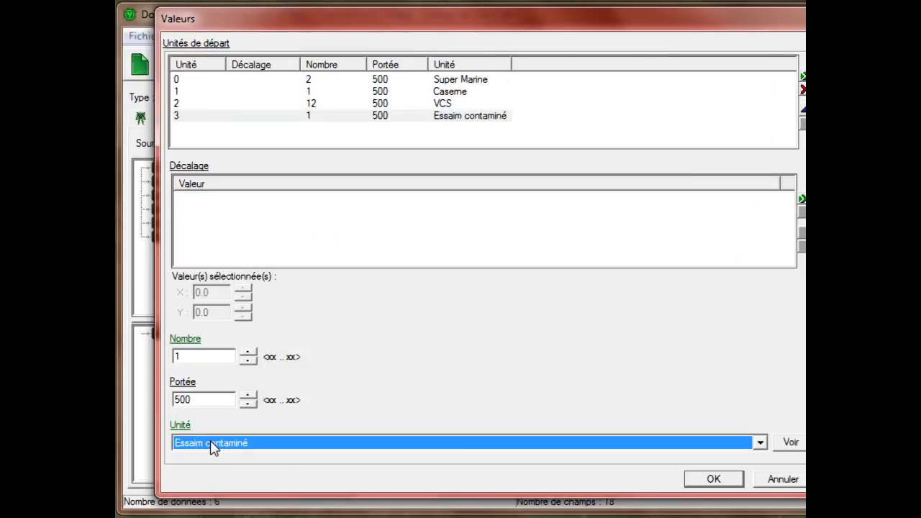
pyautogui.click(213, 444)
pyautogui.click(213, 444)
pyautogui.press('c')
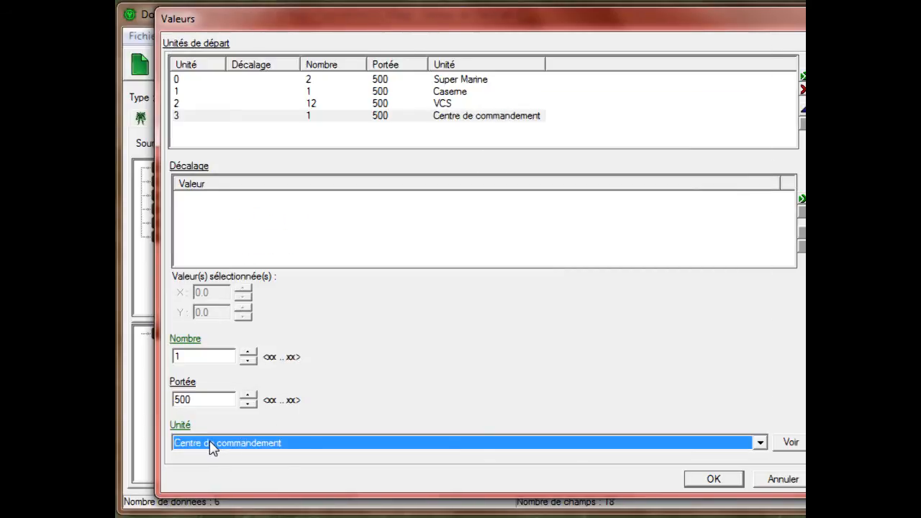
pyautogui.press('c')
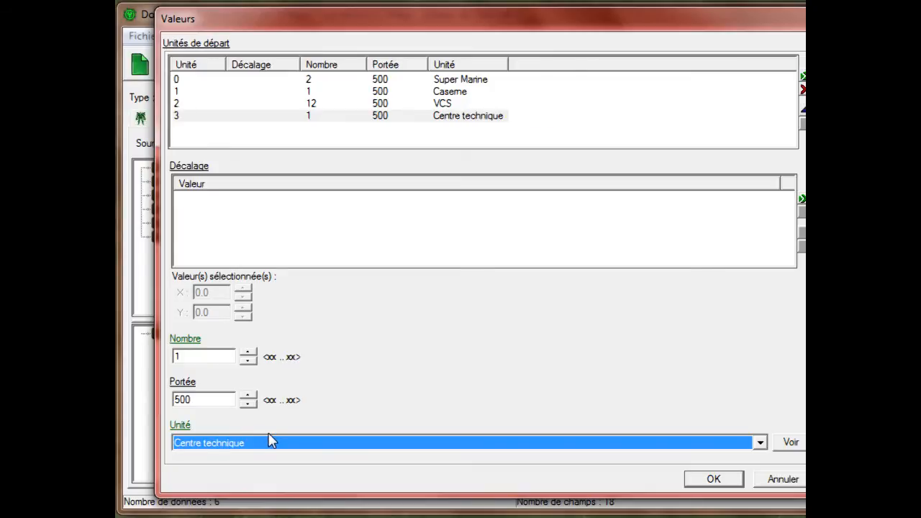
# Set the Centre technique entry's Nombre to 2, check the other entries and accept RacedeSuper's starting units
pyautogui.click(215, 353)
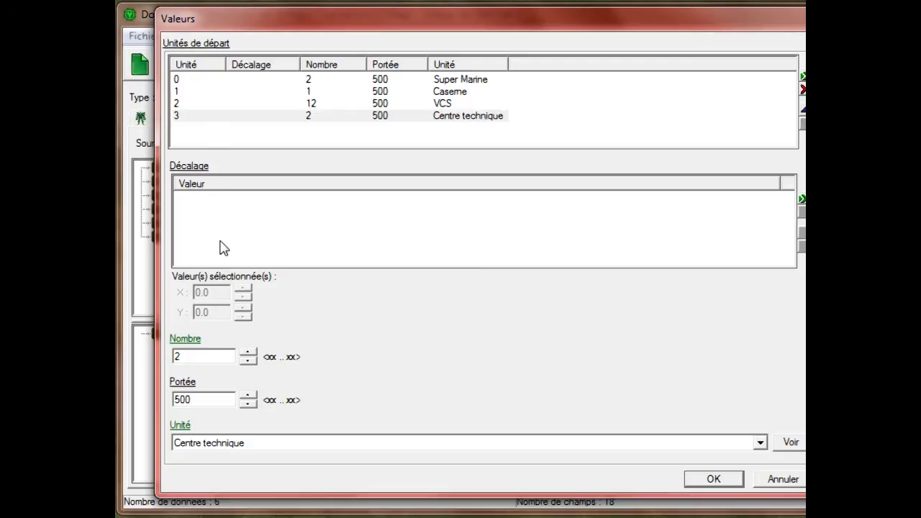
pyautogui.click(312, 103)
pyautogui.click(311, 92)
pyautogui.click(310, 79)
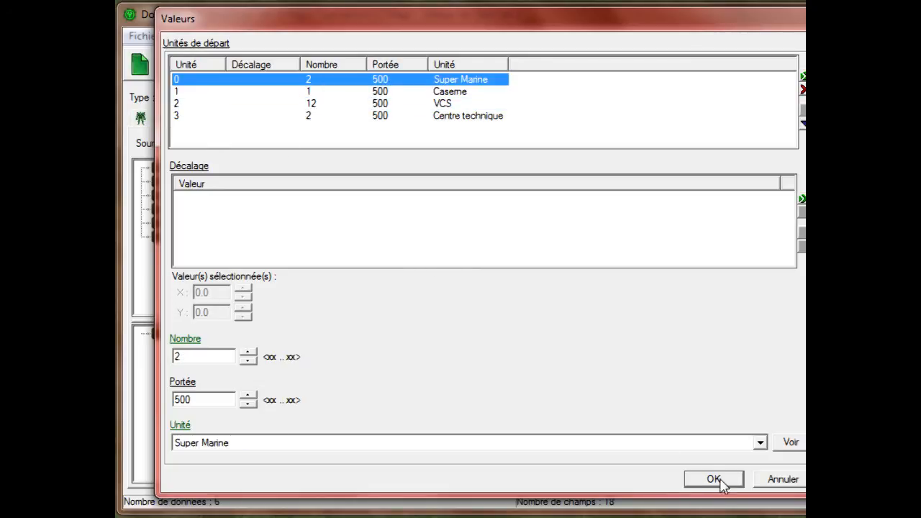
pyautogui.click(715, 479)
# Examine the entries in the Terran race's starting units (Unités de départ) for reference
pyautogui.click(182, 223)
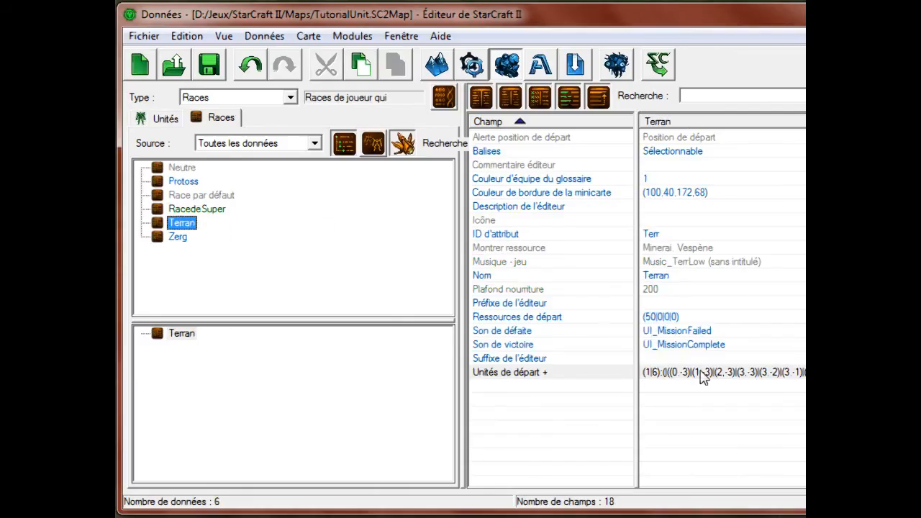
pyautogui.doubleClick(704, 380)
pyautogui.click(461, 91)
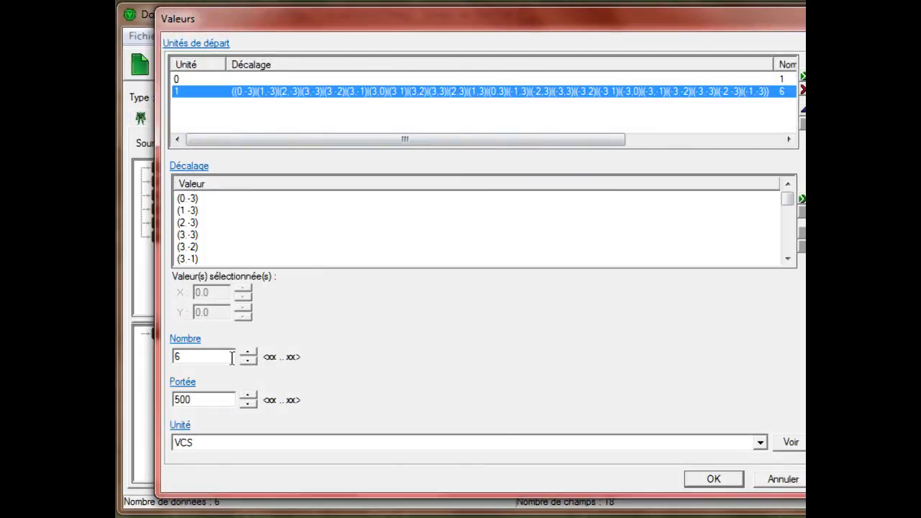
pyautogui.press('Up')
pyautogui.press('Down')
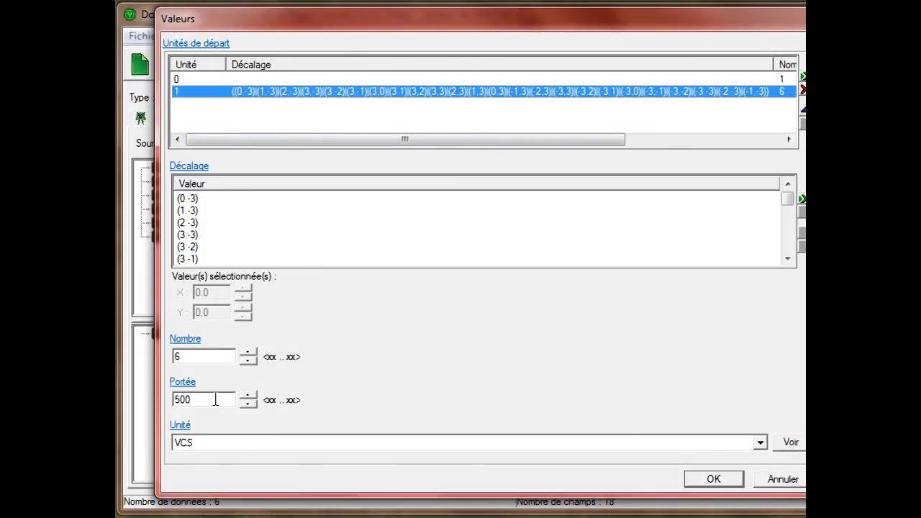
# Go through the Décalage values of Terran's VCS starting entry, then close the values without changing them
pyautogui.click(788, 259)
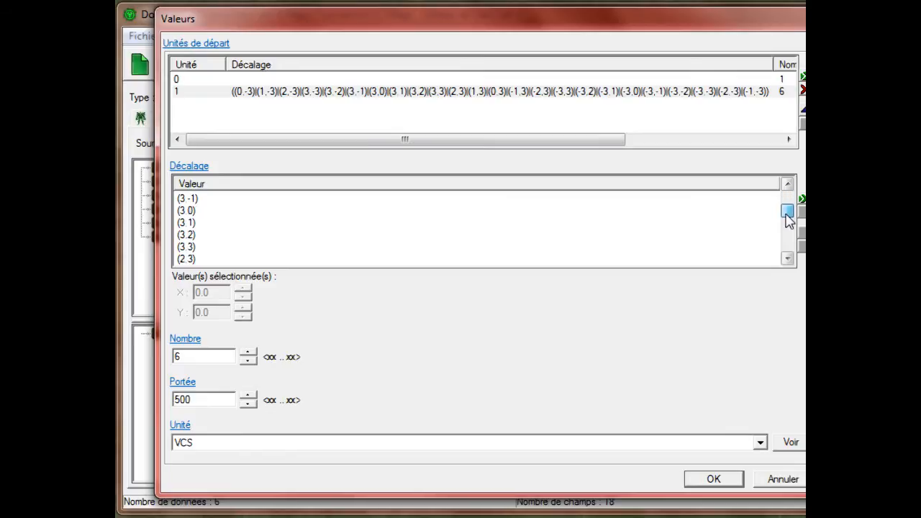
pyautogui.moveTo(788, 245); pyautogui.dragTo(789, 192)
pyautogui.click(381, 198)
pyautogui.press('Down')
pyautogui.press('Up')
pyautogui.press('Down')
pyautogui.press('Down')
pyautogui.press('Down')
pyautogui.press('Down')
pyautogui.press('Up')
pyautogui.press('Down')
pyautogui.press('Down')
pyautogui.press('Down')
pyautogui.press('Down')
pyautogui.press('Down')
pyautogui.press('Down')
pyautogui.press('Down')
pyautogui.press('Down')
pyautogui.press('Down')
pyautogui.press('Down')
pyautogui.press('Down')
pyautogui.press('Down')
pyautogui.press('Down')
pyautogui.press('Down')
pyautogui.press('Down')
pyautogui.press('Down')
pyautogui.press('Down')
pyautogui.press('Down')
pyautogui.press('Down')
pyautogui.press('Down')
pyautogui.click(329, 79)
pyautogui.click(777, 478)
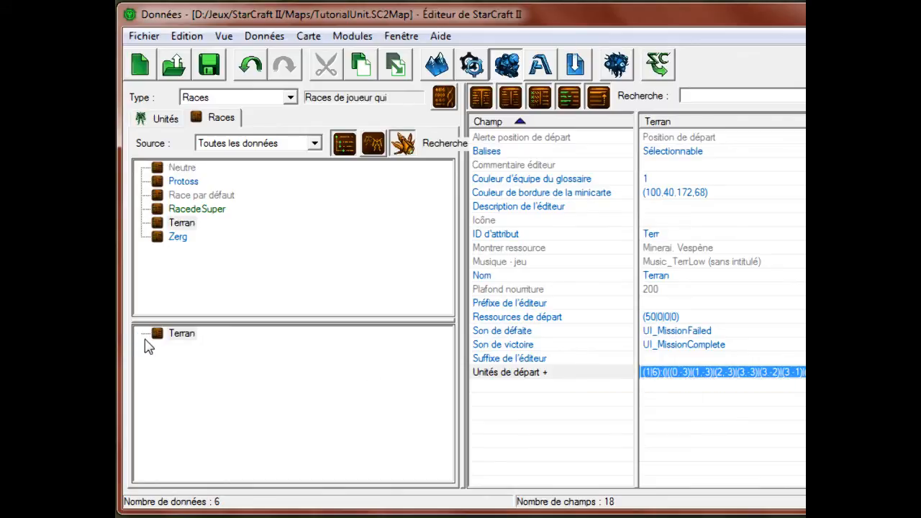
# Compare RacedeSuper's fields with those of the Protoss, Zerg and Terran races
pyautogui.click(176, 209)
pyautogui.click(185, 182)
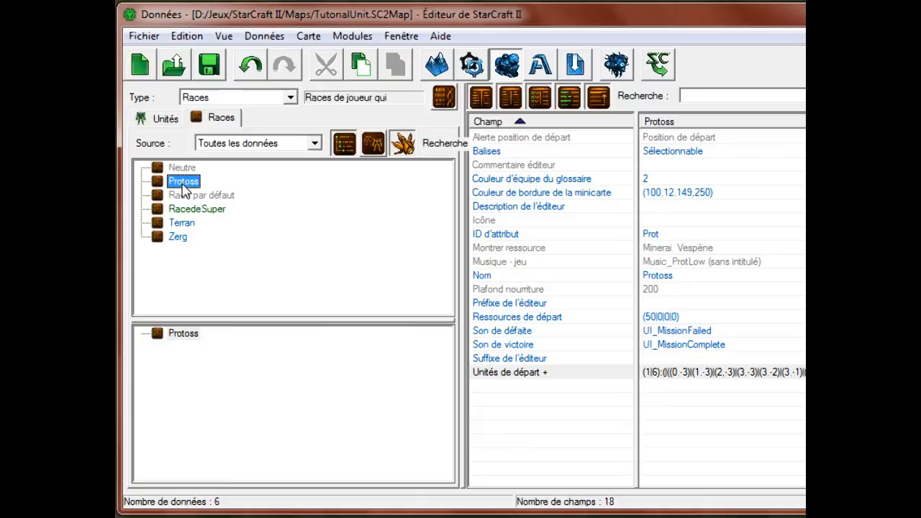
pyautogui.click(186, 213)
pyautogui.click(177, 236)
pyautogui.click(182, 223)
pyautogui.click(193, 210)
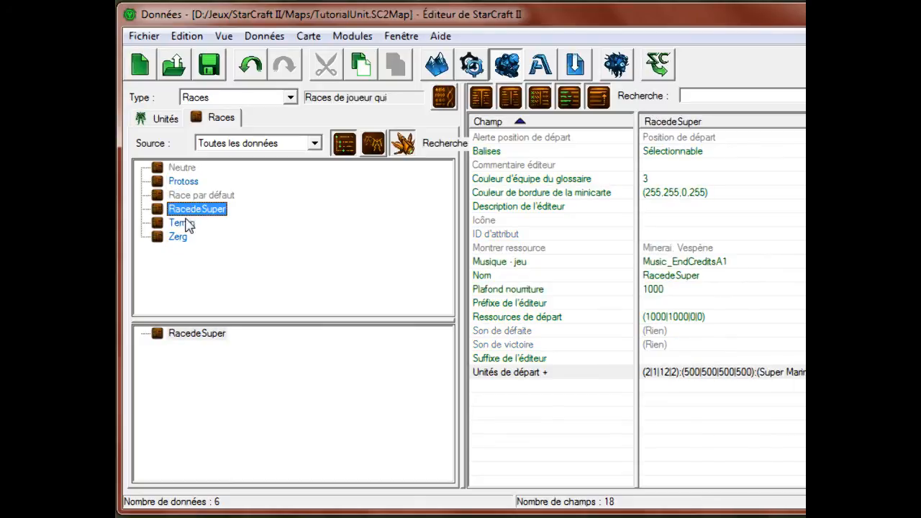
pyautogui.click(189, 224)
pyautogui.click(191, 209)
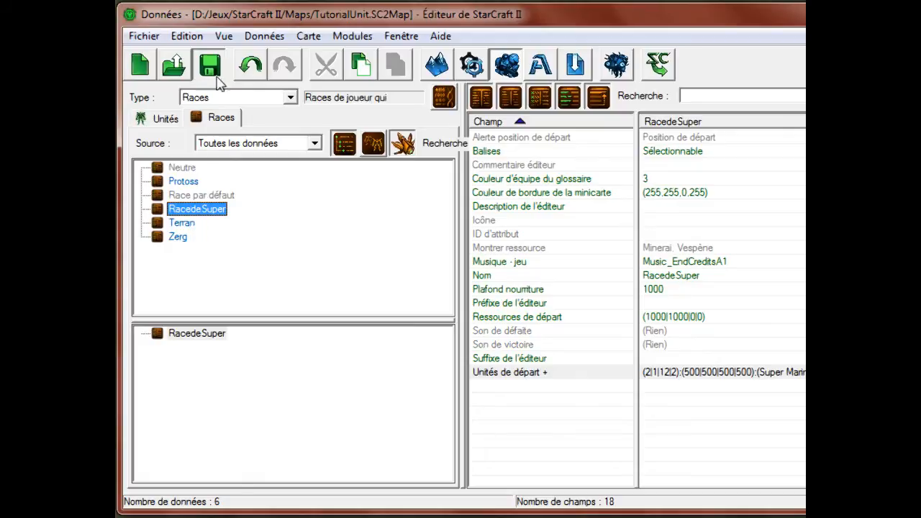
# Among the Terran building units, find the Centre technique and select its Rechercher (Centre technique) ability
pyautogui.click(164, 118)
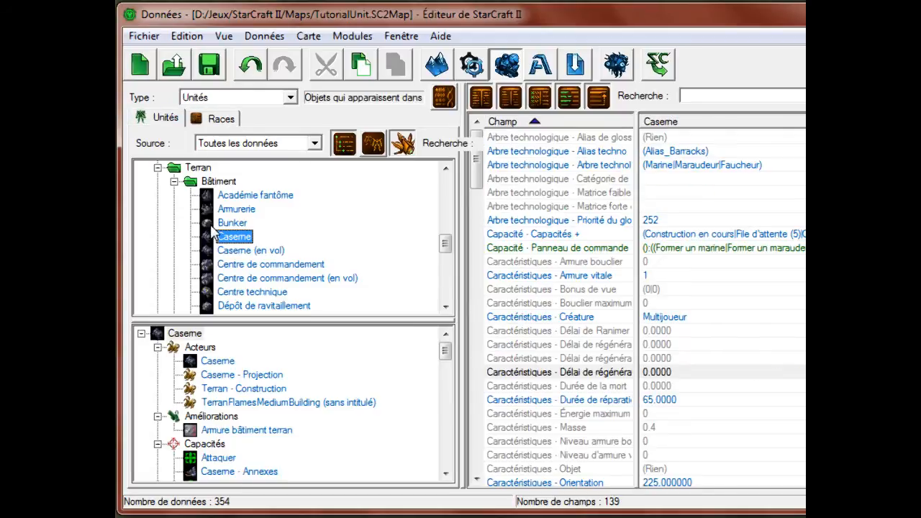
pyautogui.scroll(-1, 216, 237)
pyautogui.click(226, 250)
pyautogui.scroll(-3, 335, 425)
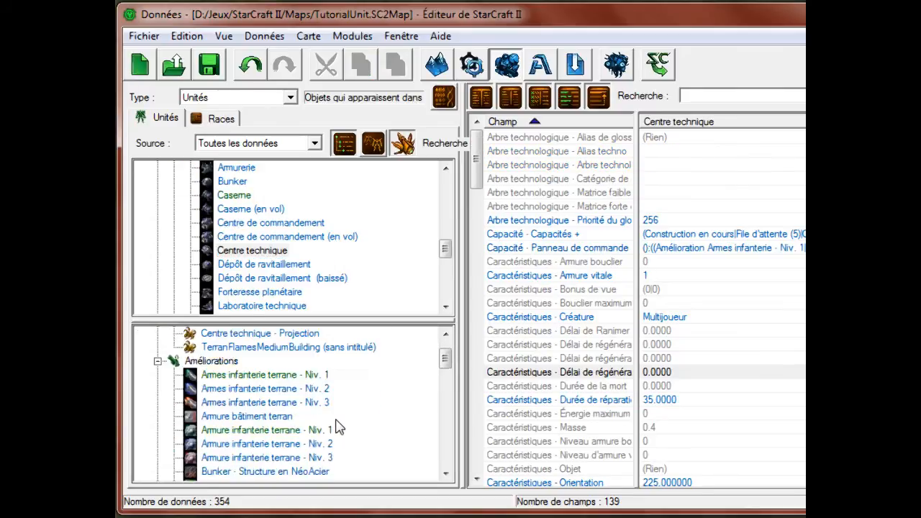
pyautogui.click(248, 401)
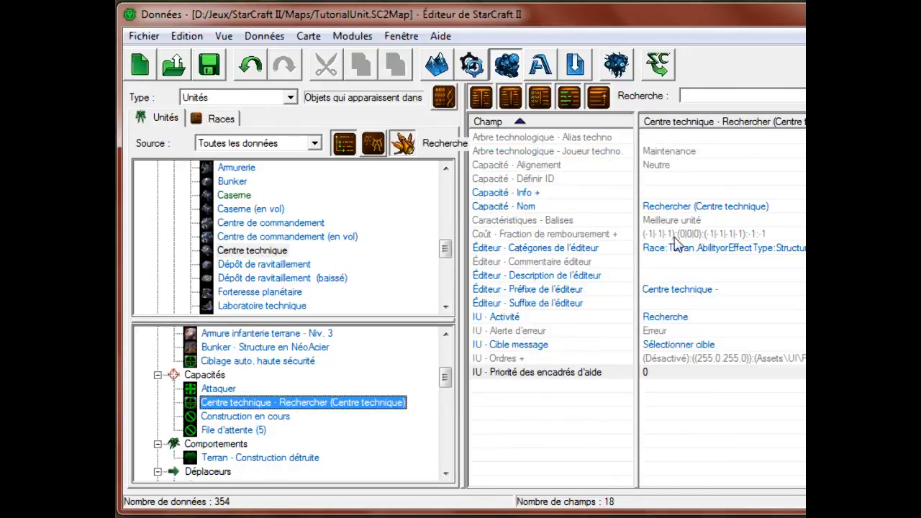
# Open the Rechercher 03 command (Amélioration Armes infanterie - Niv. 1) from the research ability's Info + field
pyautogui.doubleClick(670, 195)
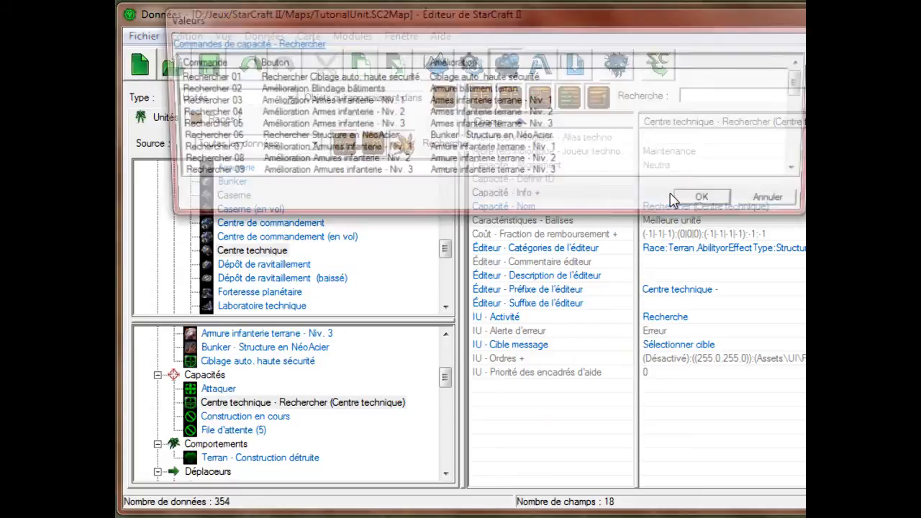
pyautogui.click(486, 115)
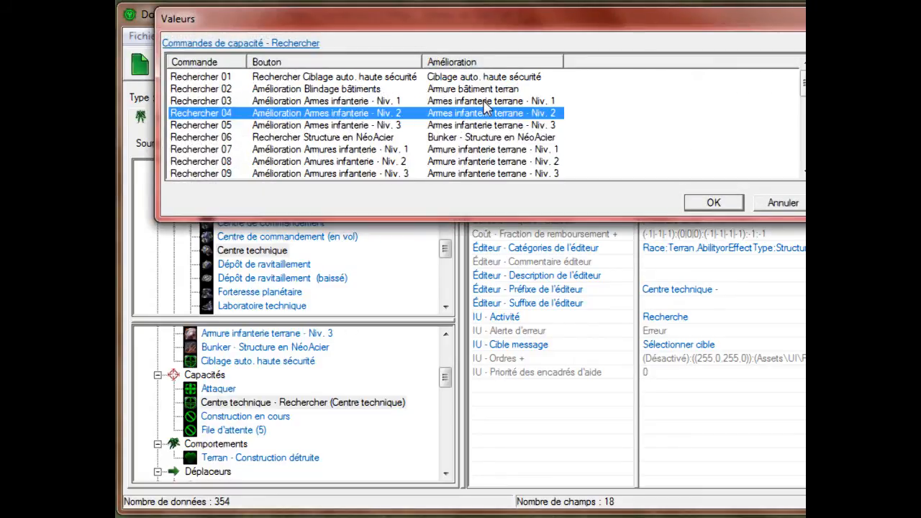
pyautogui.doubleClick(488, 108)
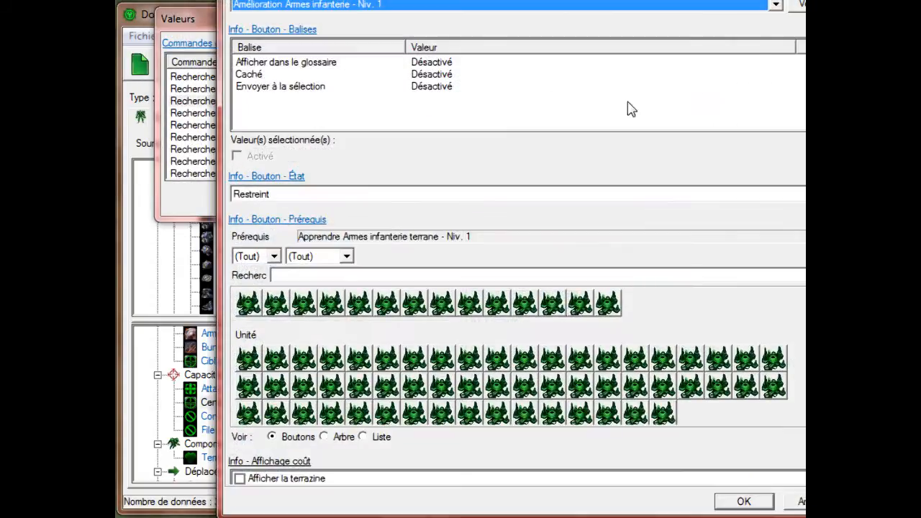
# Set the Info - Durée of the Amélioration Armes infanterie - Niv. 1 research command to 15 and confirm
pyautogui.scroll(-15, 556, 476)
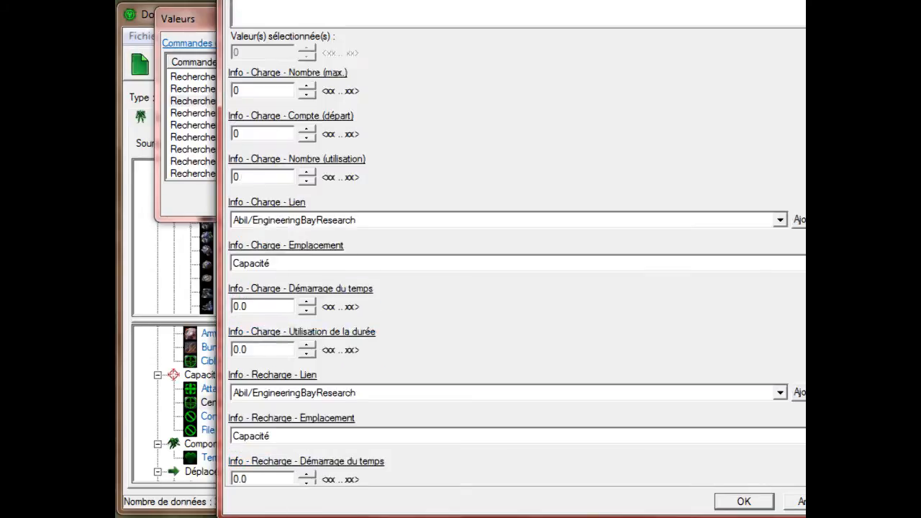
pyautogui.doubleClick(276, 428)
pyautogui.write('20')
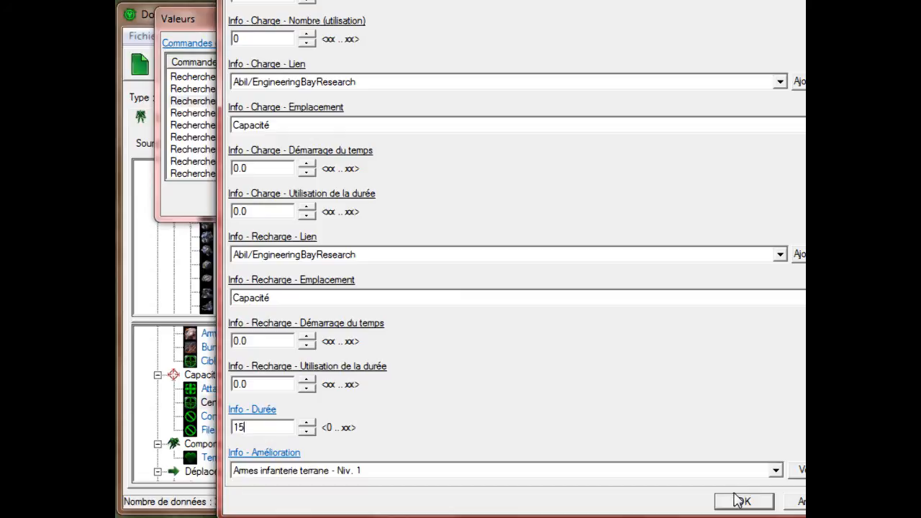
pyautogui.click(741, 501)
# Set the Info - Durée of the Amélioration Armures infanterie - Niv. 1 research command to 15 and accept the ability's command values
pyautogui.click(411, 149)
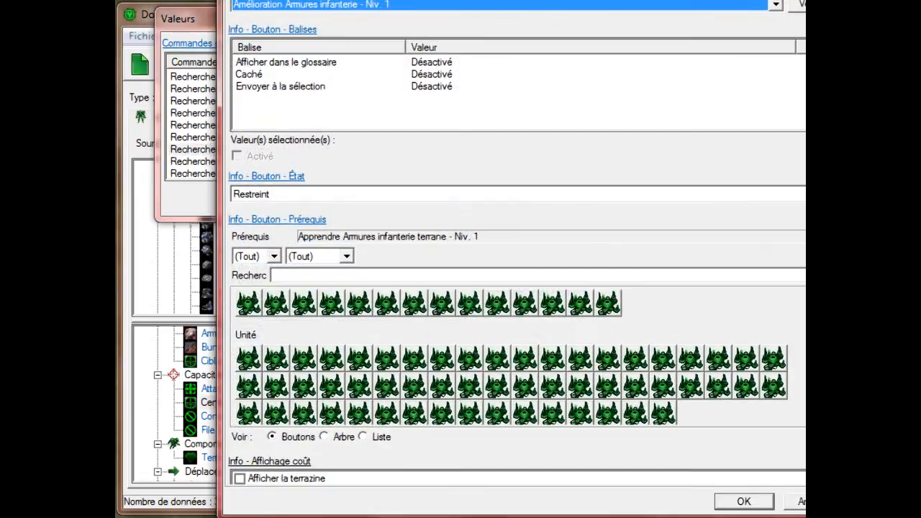
pyautogui.moveTo(804, 71); pyautogui.dragTo(315, 478)
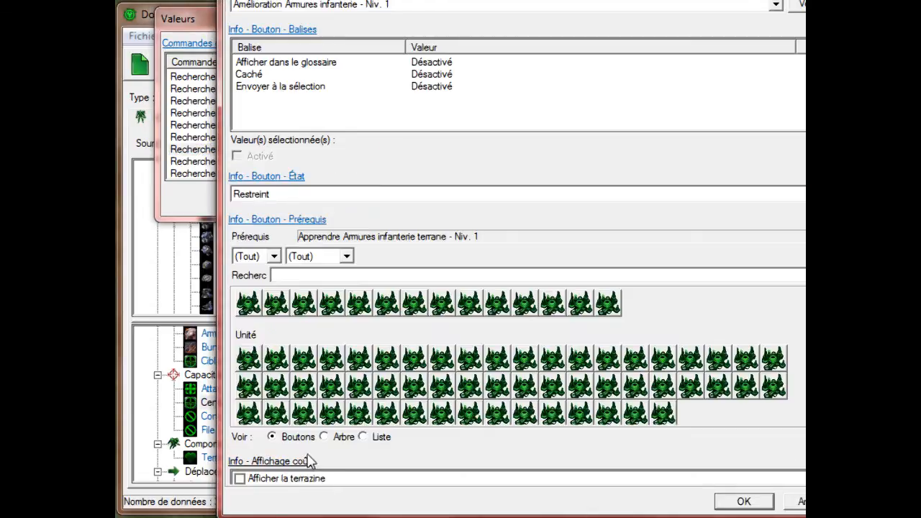
pyautogui.moveTo(805, 70); pyautogui.dragTo(802, 436)
pyautogui.click(267, 432)
pyautogui.press('BackSpace')
pyautogui.press('BackSpace')
pyautogui.press('BackSpace')
pyautogui.press('BackSpace')
pyautogui.write('5')
pyautogui.click(744, 505)
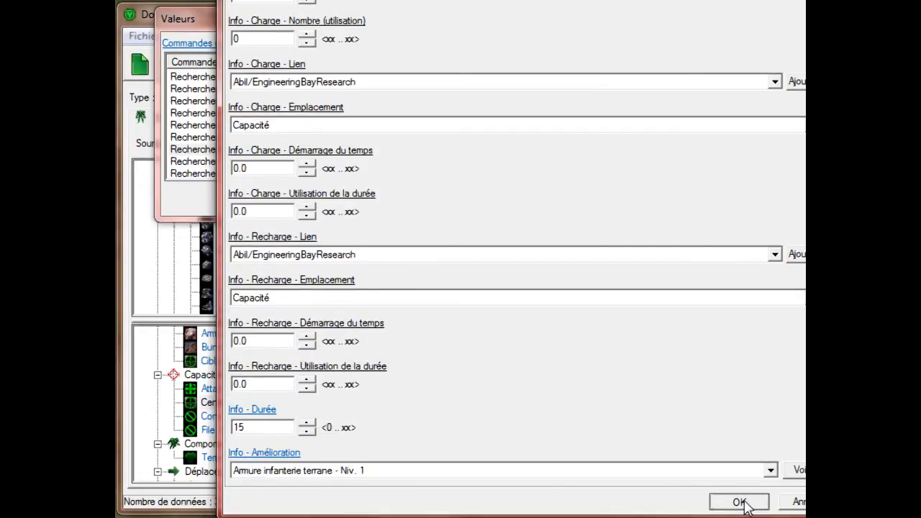
pyautogui.click(694, 204)
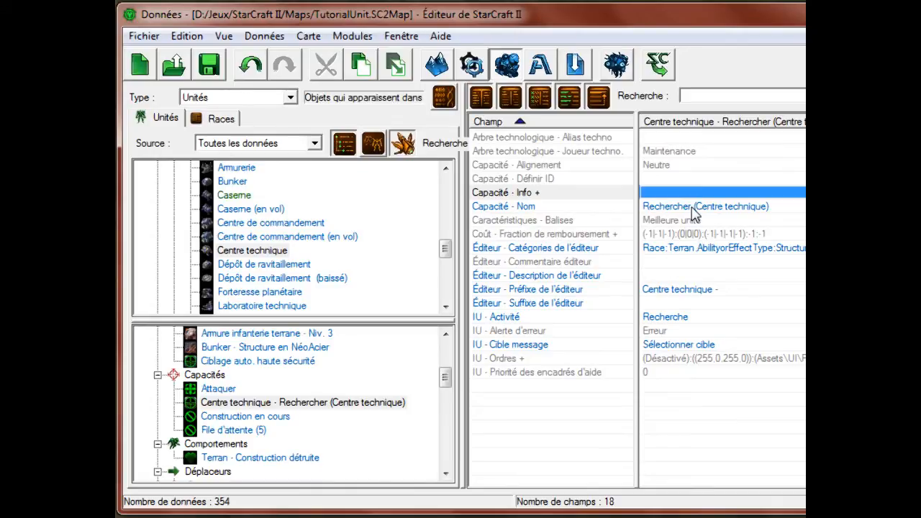
# Save the TutorialUnit map with the changed unit data
pyautogui.click(360, 263)
pyautogui.scroll(2, 355, 267)
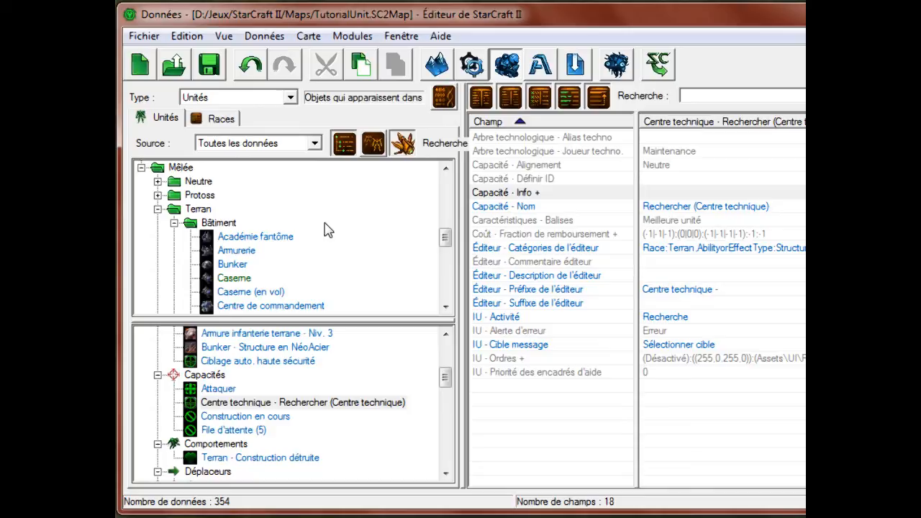
pyautogui.click(209, 66)
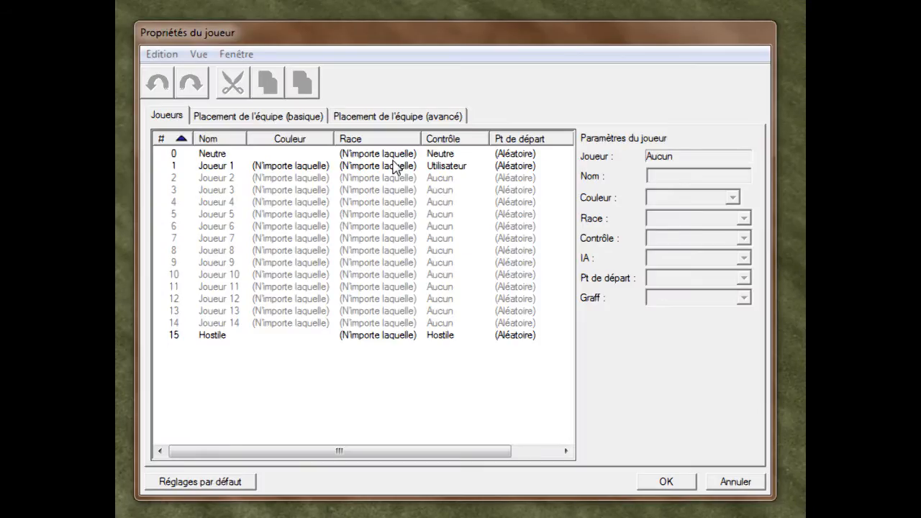
# In the map's player properties, set Joueur 1's race to RacedeSuper and assign the placed Position de départ as its start location
pyautogui.click(344, 167)
pyautogui.click(719, 479)
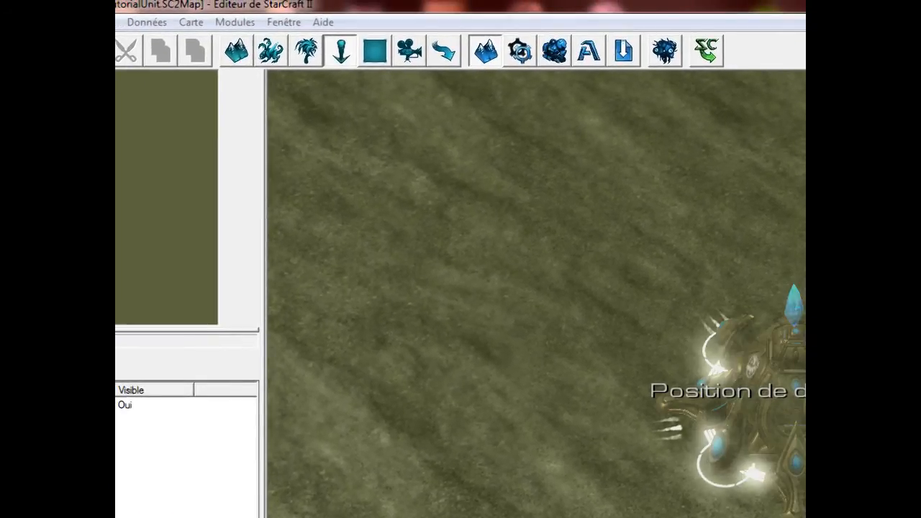
pyautogui.click(189, 22)
pyautogui.click(249, 144)
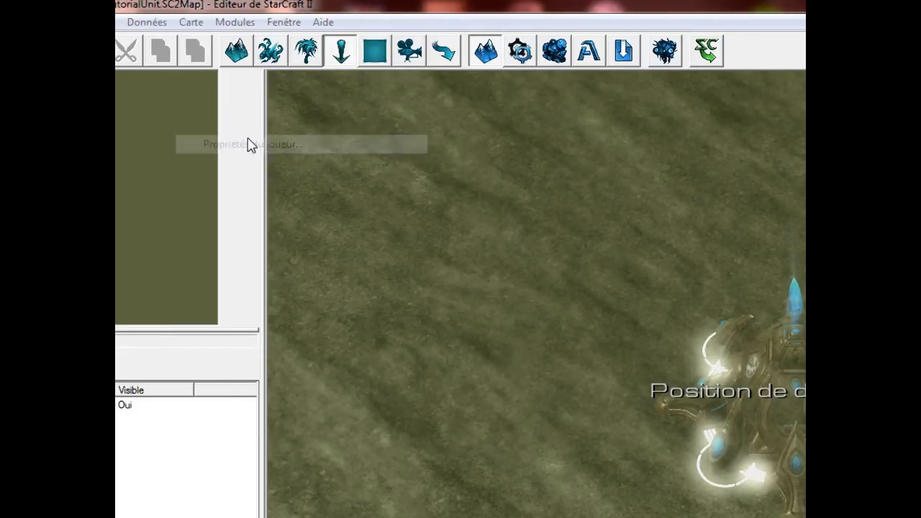
pyautogui.moveTo(699, 205); pyautogui.dragTo(344, 59)
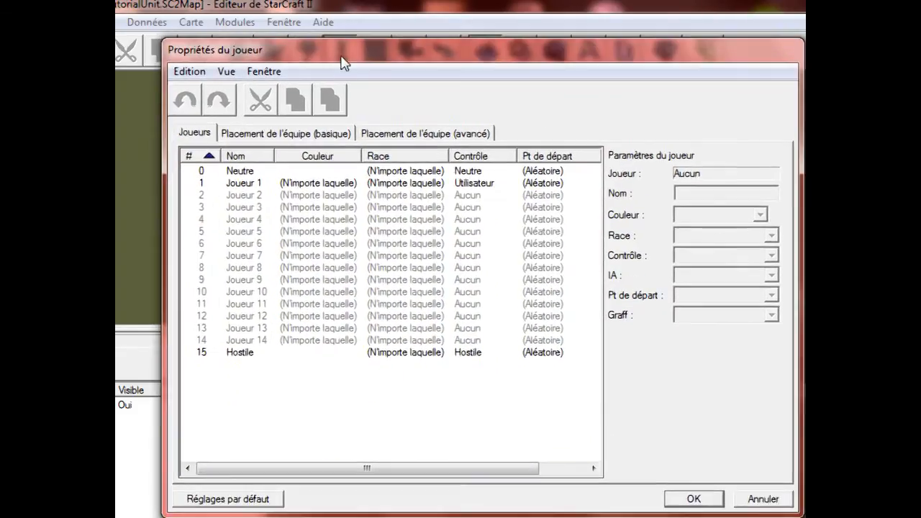
pyautogui.click(301, 184)
pyautogui.click(717, 237)
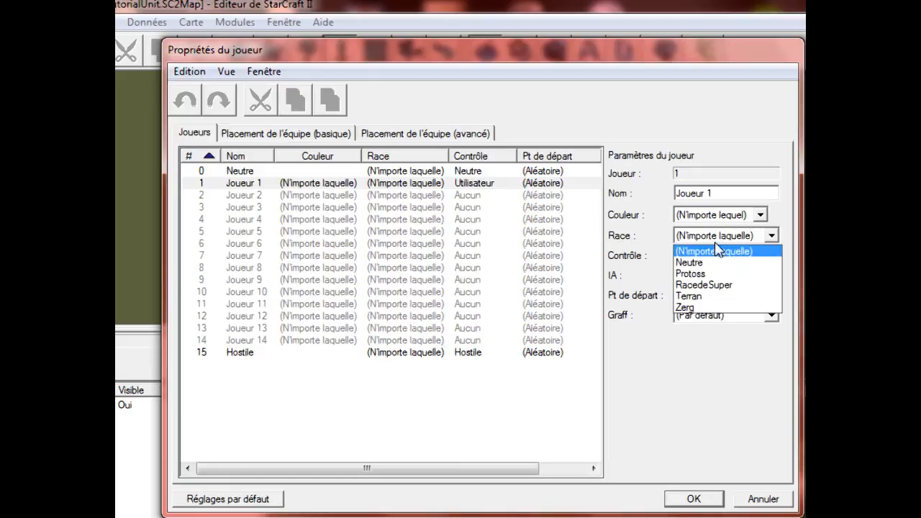
pyautogui.click(716, 285)
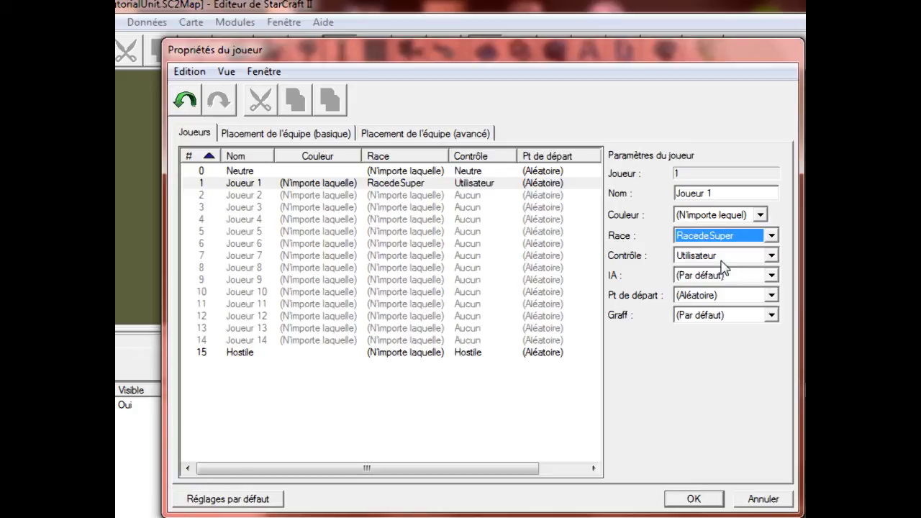
pyautogui.click(704, 296)
pyautogui.click(695, 321)
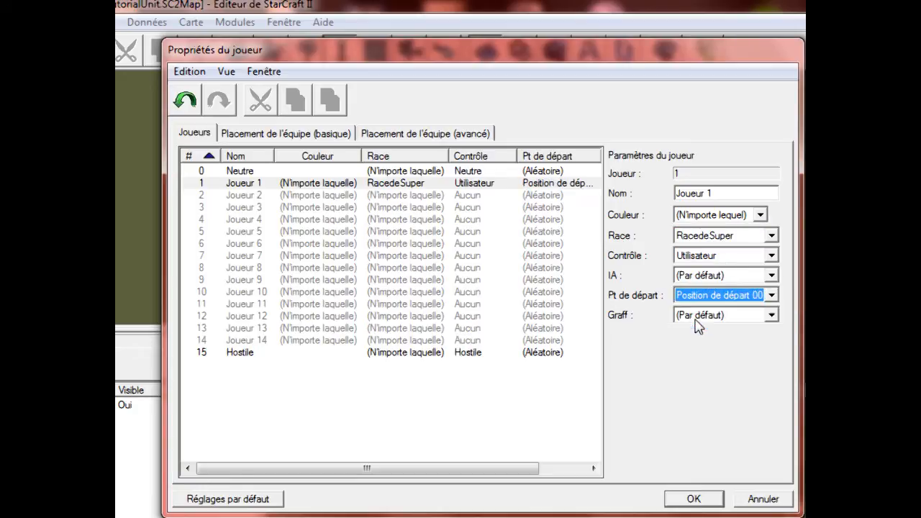
# Set Joueur 1's Graff to Pinup de Tychus and confirm the player properties
pyautogui.click(709, 315)
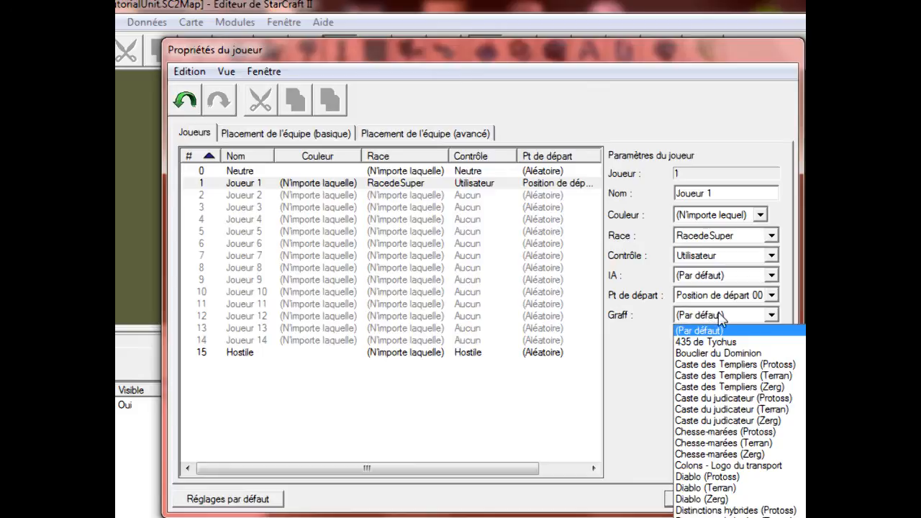
pyautogui.scroll(-20, 734, 421)
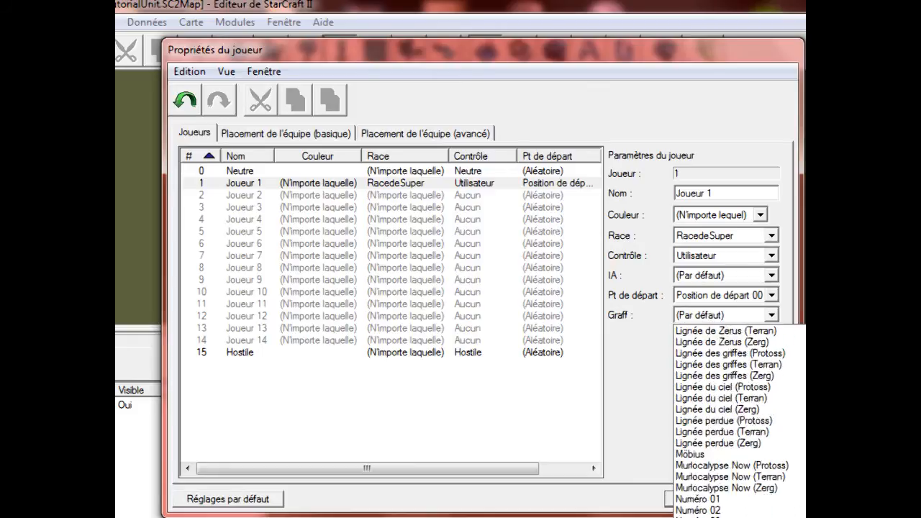
pyautogui.scroll(-1, 734, 421)
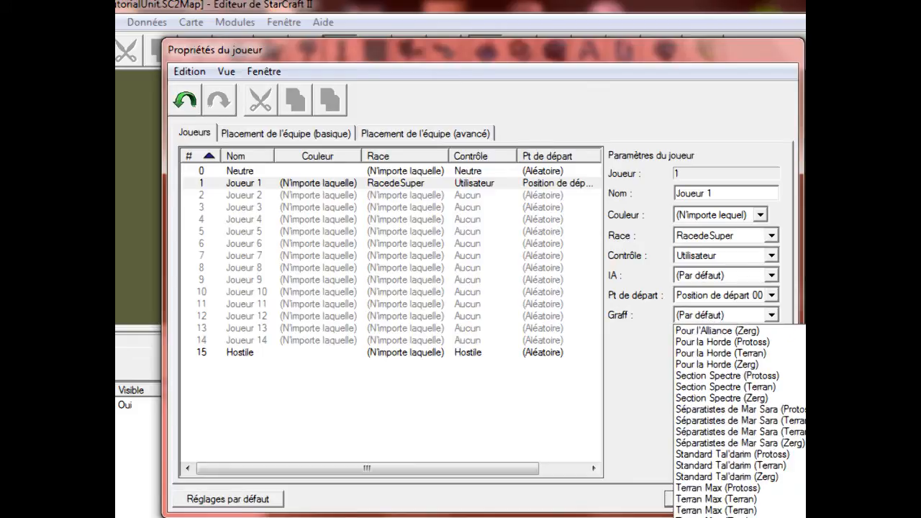
pyautogui.scroll(2, 795, 432)
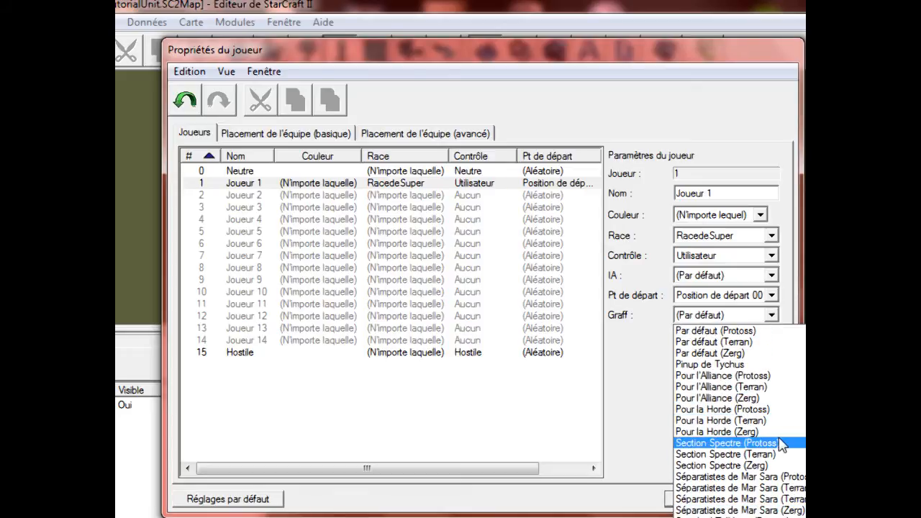
pyautogui.click(720, 432)
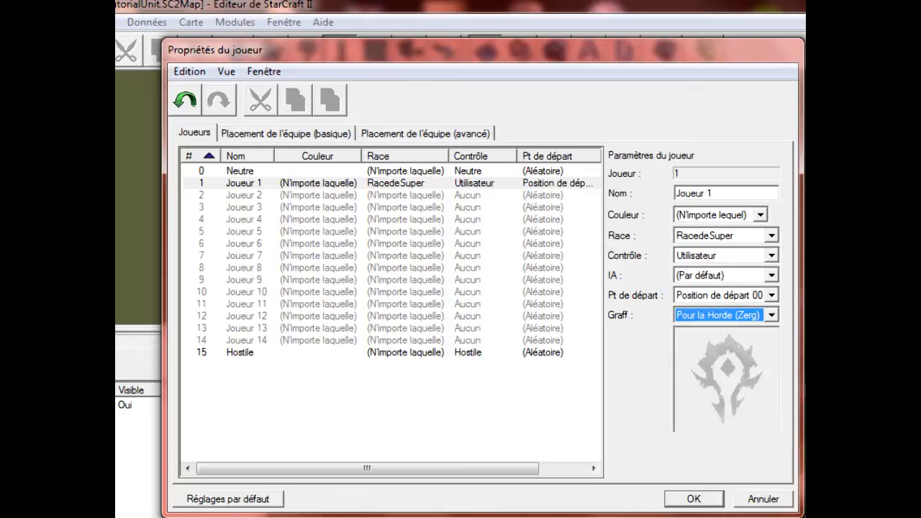
pyautogui.scroll(5, 758, 363)
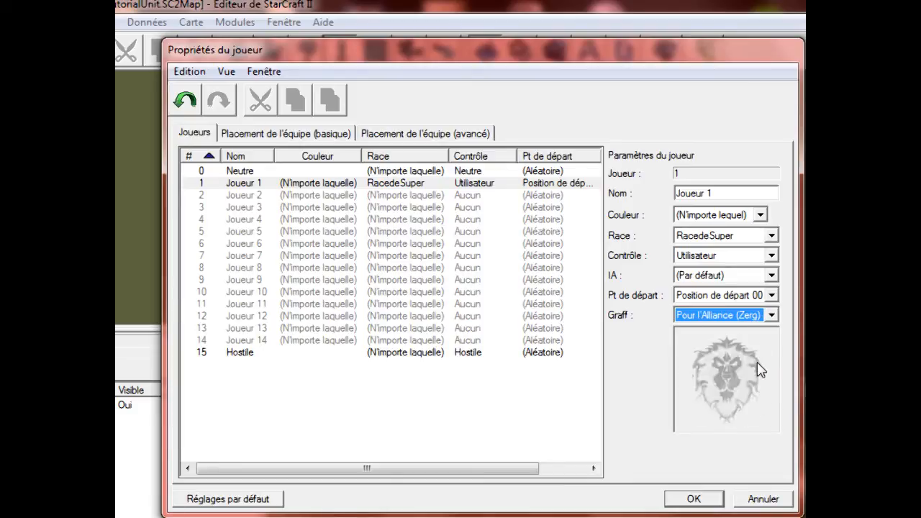
pyautogui.scroll(2, 757, 362)
pyautogui.scroll(-1, 759, 365)
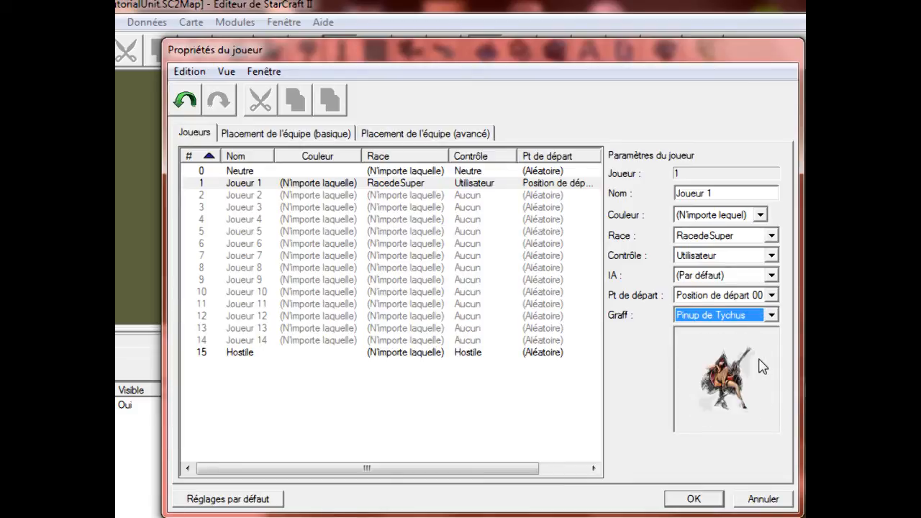
pyautogui.click(708, 496)
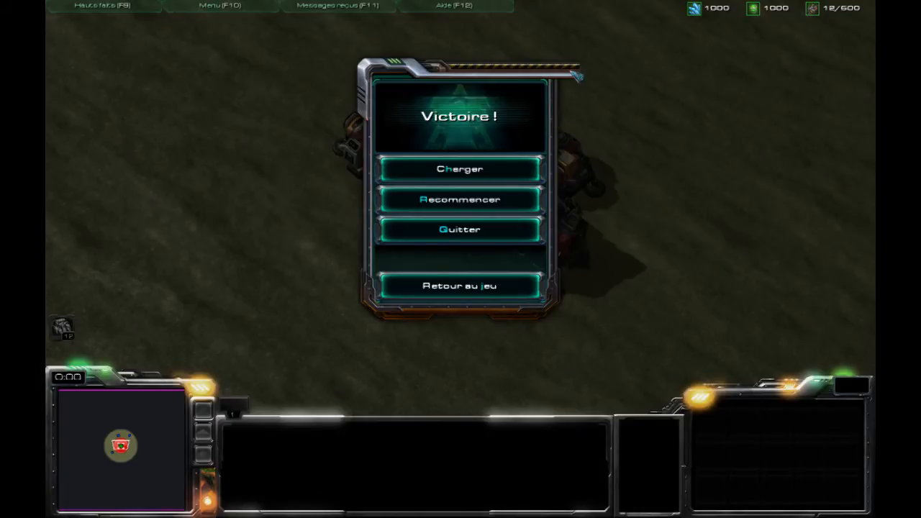
# In the StarCraft II test game, dismiss the victory dialog and check the command card of both Centre technique buildings
pyautogui.click(536, 286)
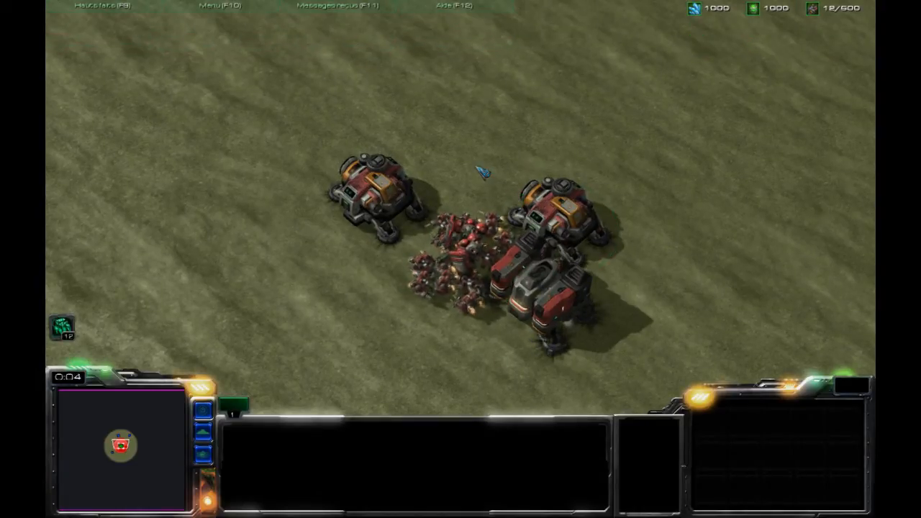
pyautogui.click(380, 181)
pyautogui.click(558, 207)
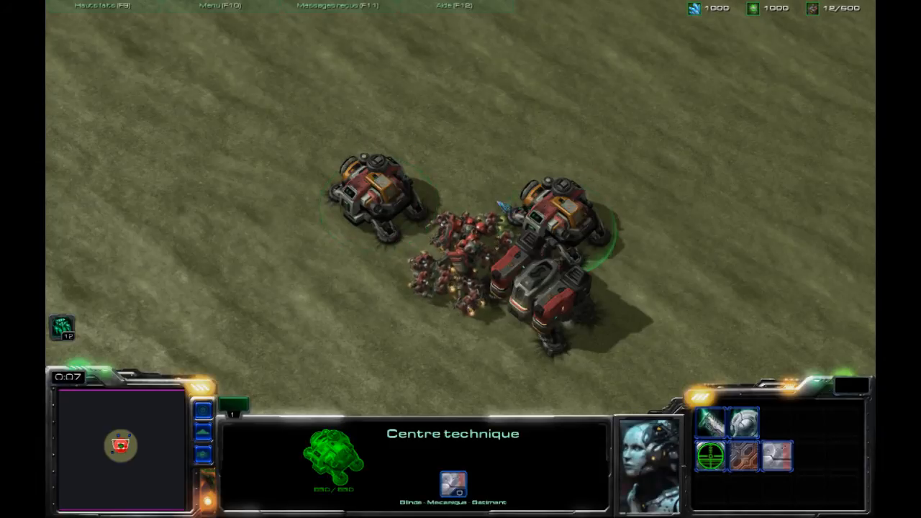
# Select the whole group of starting VCS and move it away from the buildings
pyautogui.doubleClick(442, 274)
pyautogui.rightClick(387, 275)
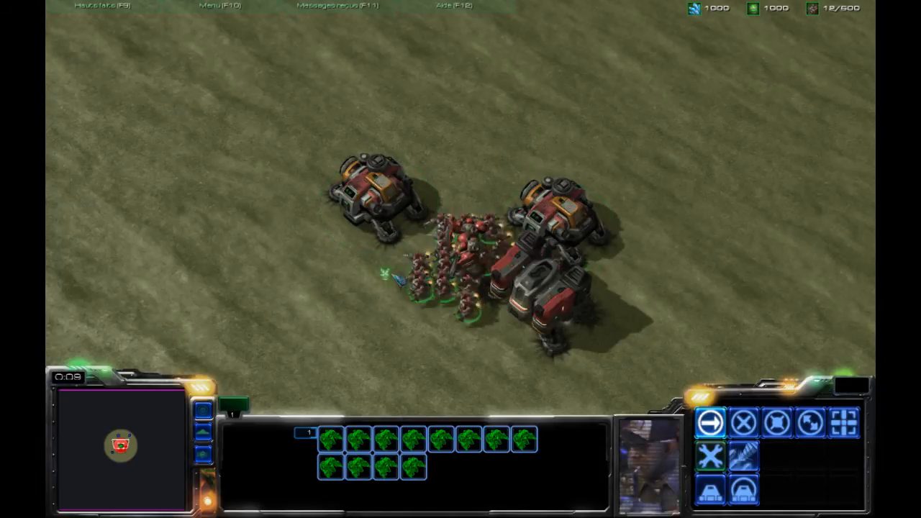
pyautogui.doubleClick(443, 271)
pyautogui.rightClick(479, 251)
# Check the Caserne's commands and the resource counters, and move a Super Marine beside the VCS group
pyautogui.click(523, 263)
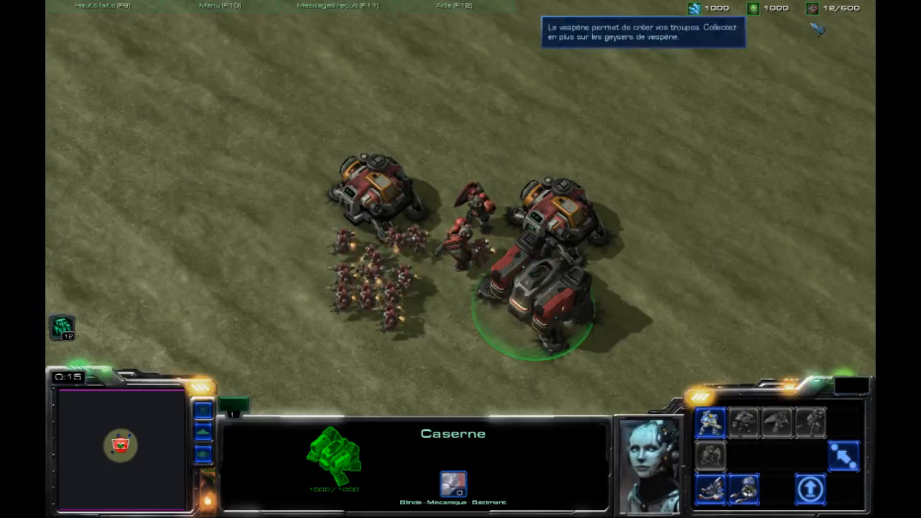
pyautogui.moveTo(833, 1)
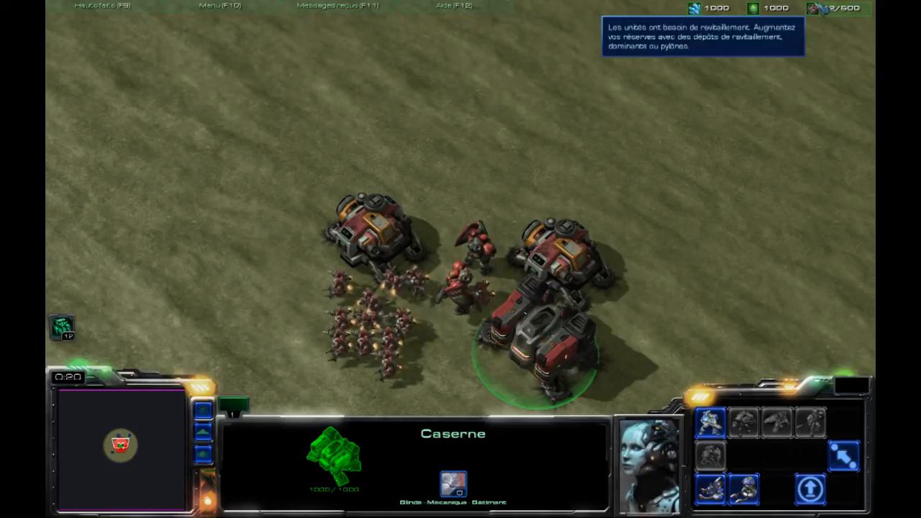
pyautogui.click(477, 245)
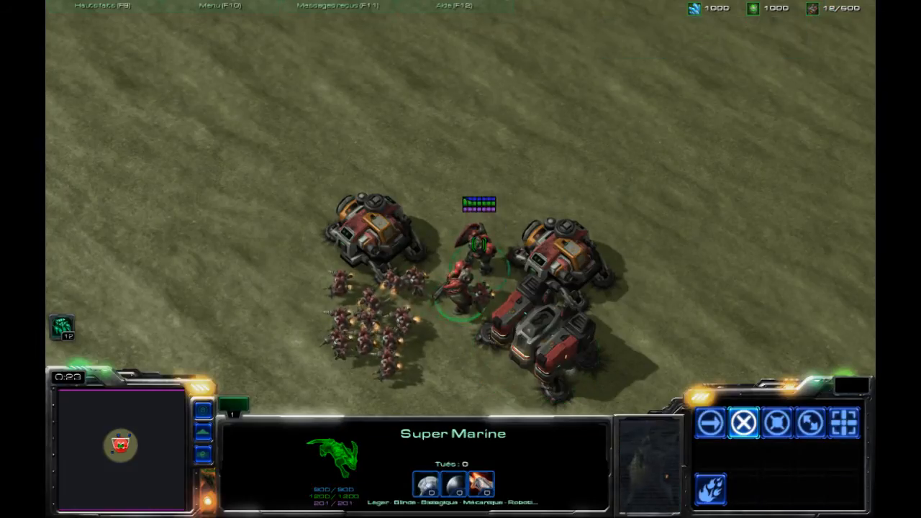
pyautogui.rightClick(446, 322)
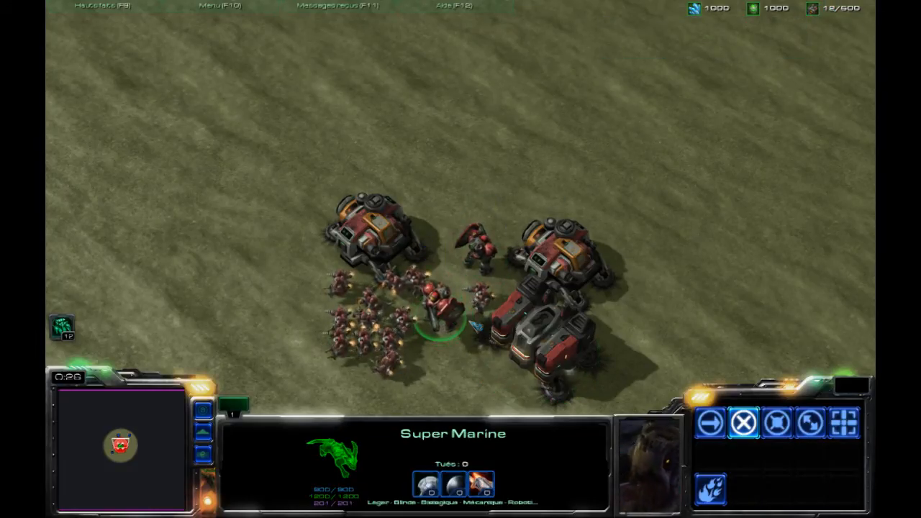
# Select a Centre technique, and look at the game menu and the received messages before returning to the game
pyautogui.click(374, 177)
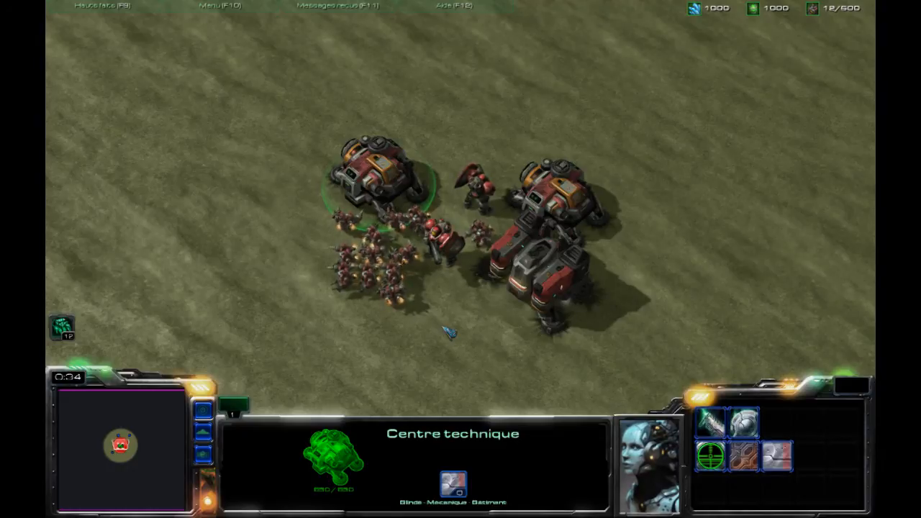
pyautogui.press('F10')
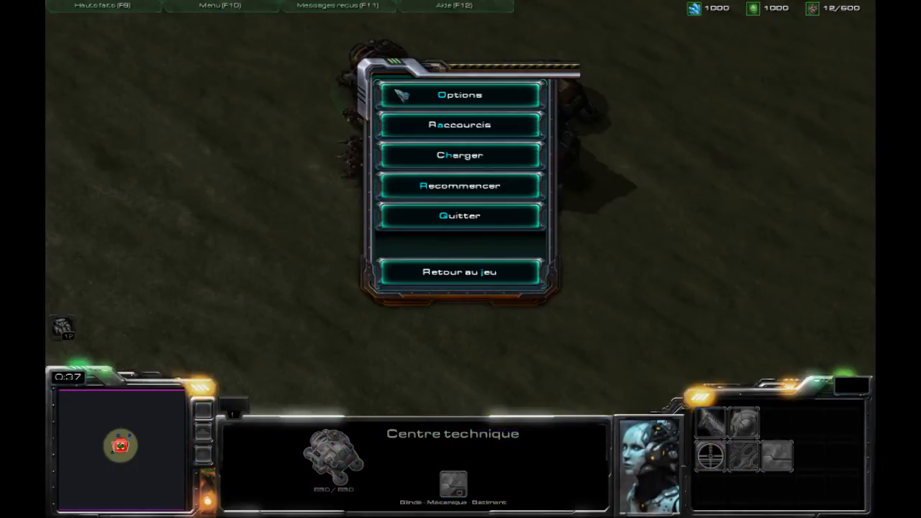
pyautogui.click(472, 279)
pyautogui.click(340, 9)
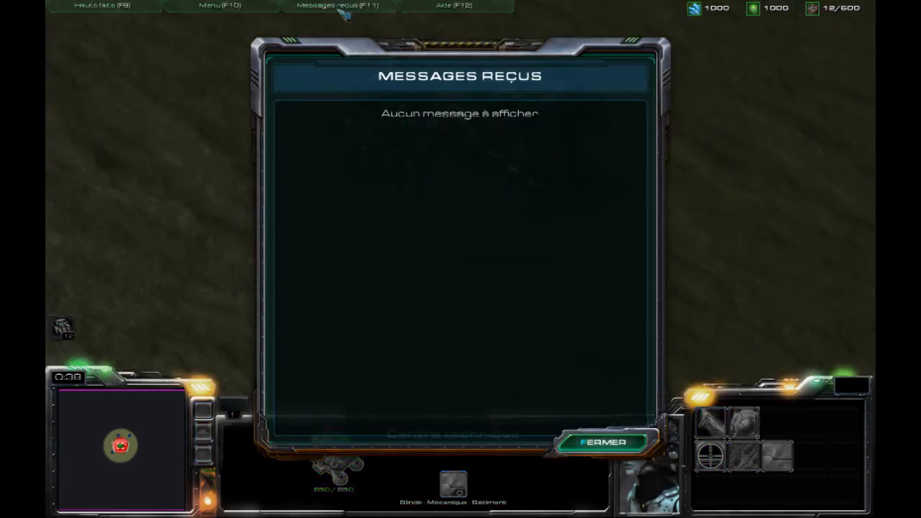
pyautogui.click(598, 438)
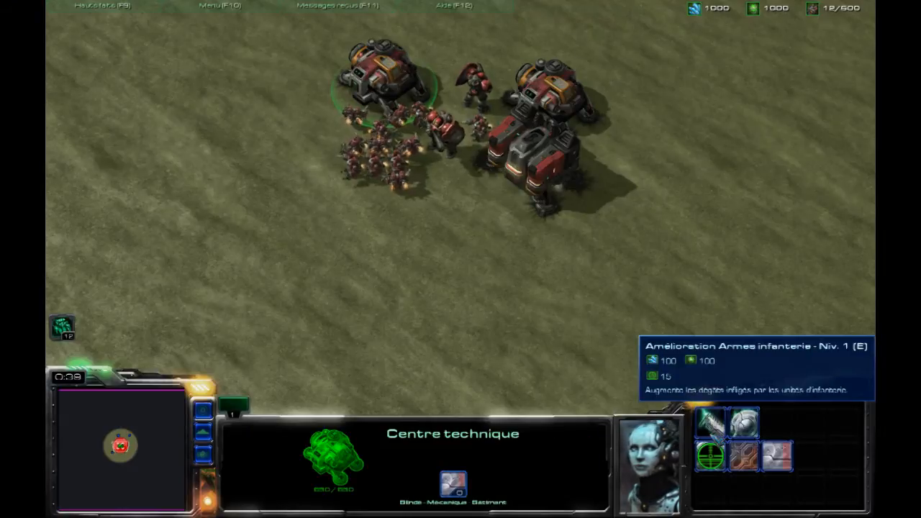
# Compare the commands offered by the Caserne with those of the Centre technique buildings
pyautogui.click(533, 159)
pyautogui.click(550, 90)
pyautogui.click(532, 151)
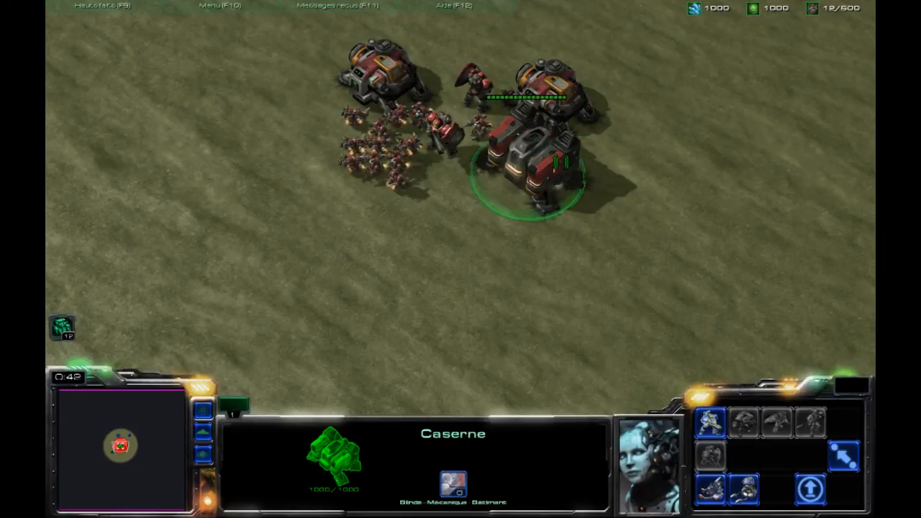
pyautogui.click(418, 101)
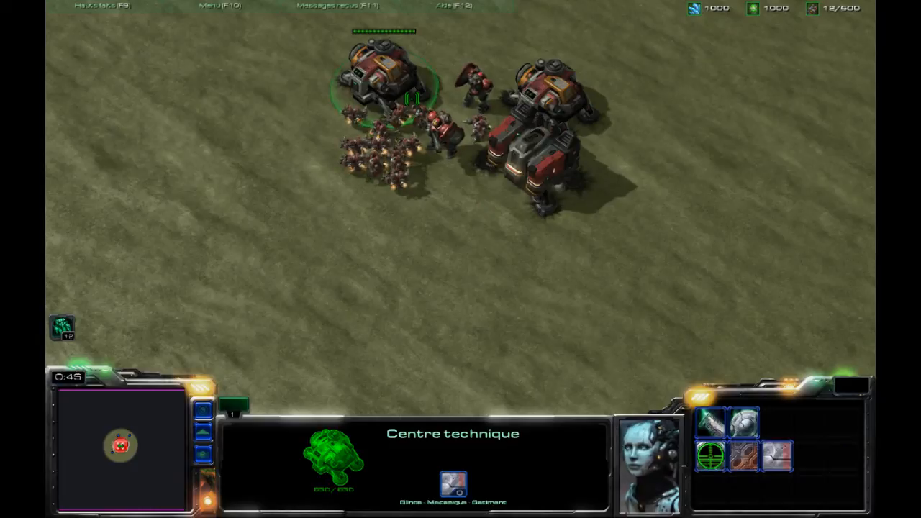
# Examine the Centre technique's infantry weapons upgrade, a Super Marine's stats, and the Caserne's requirement for training a Super Marine
pyautogui.moveTo(345, 436)
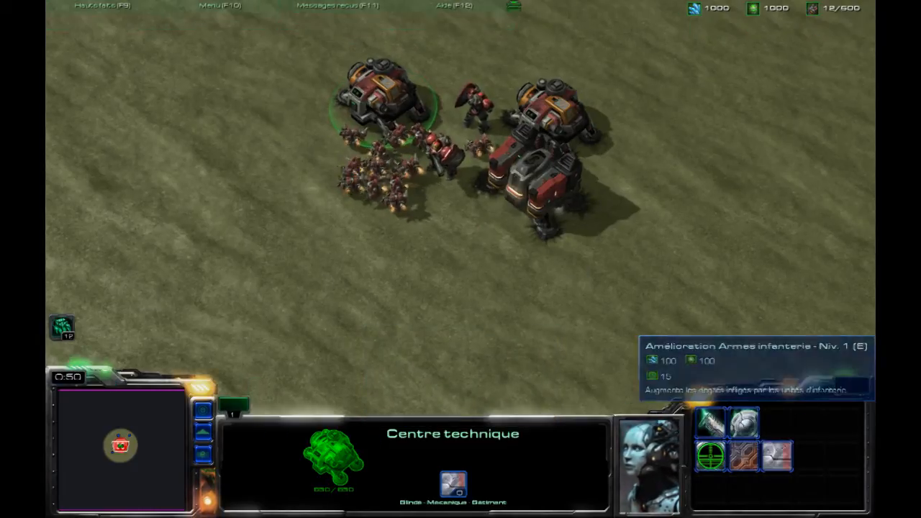
pyautogui.click(525, 216)
pyautogui.click(424, 203)
pyautogui.click(439, 193)
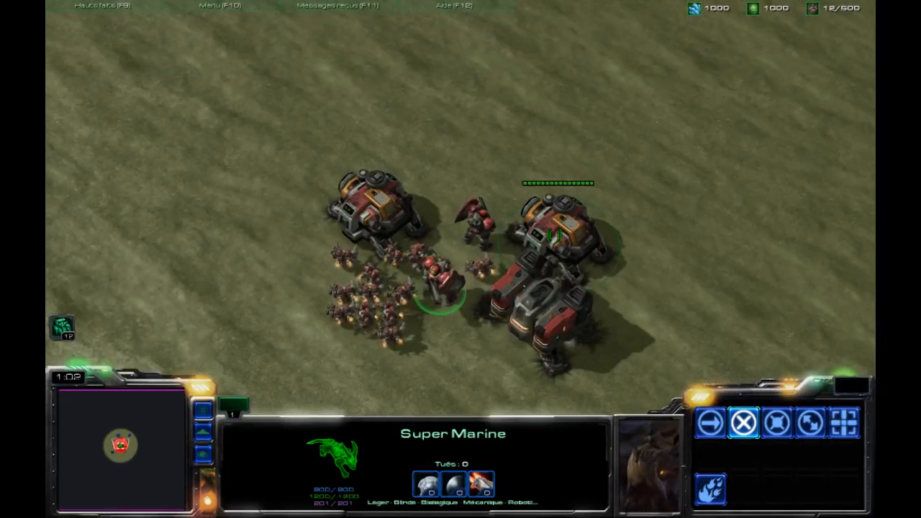
pyautogui.click(555, 235)
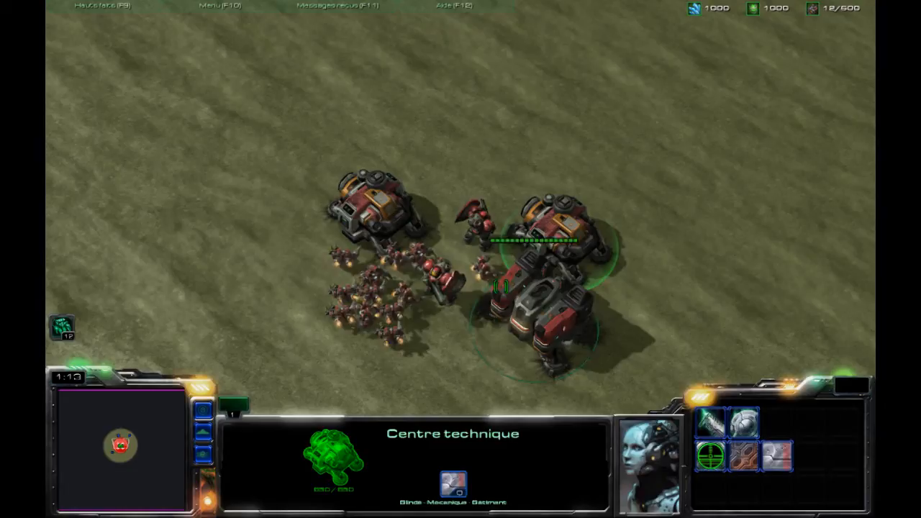
pyautogui.click(442, 282)
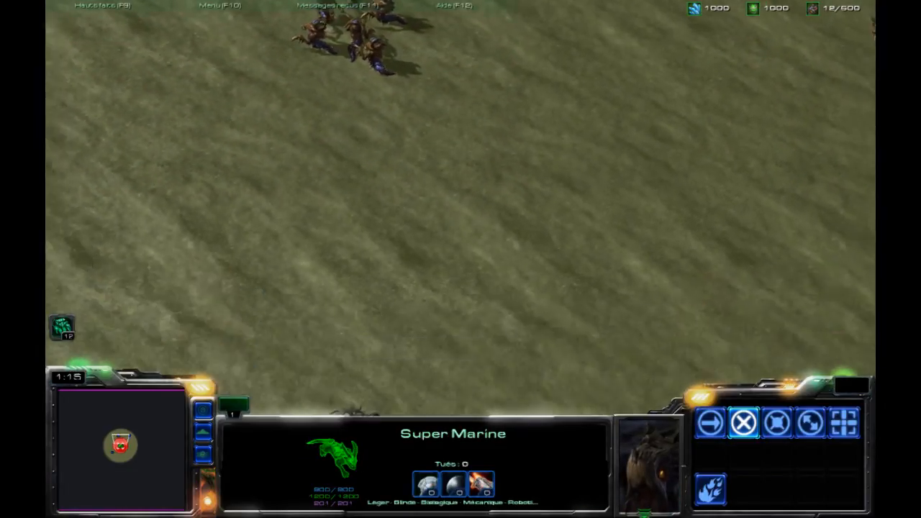
pyautogui.moveTo(644, 512)
pyautogui.click(555, 262)
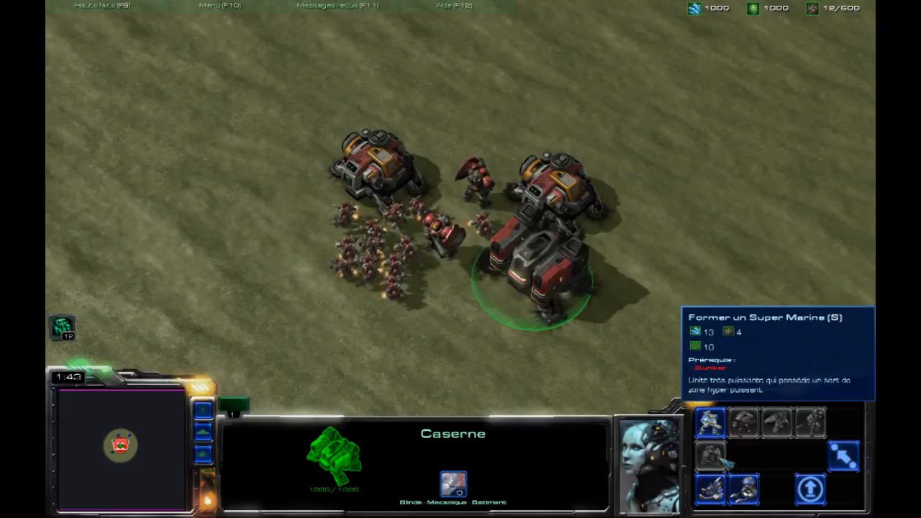
# Send one VCS out of the group and have it build a bunker on the open ground beside the units
pyautogui.click(372, 268)
pyautogui.rightClick(443, 289)
pyautogui.press('b')
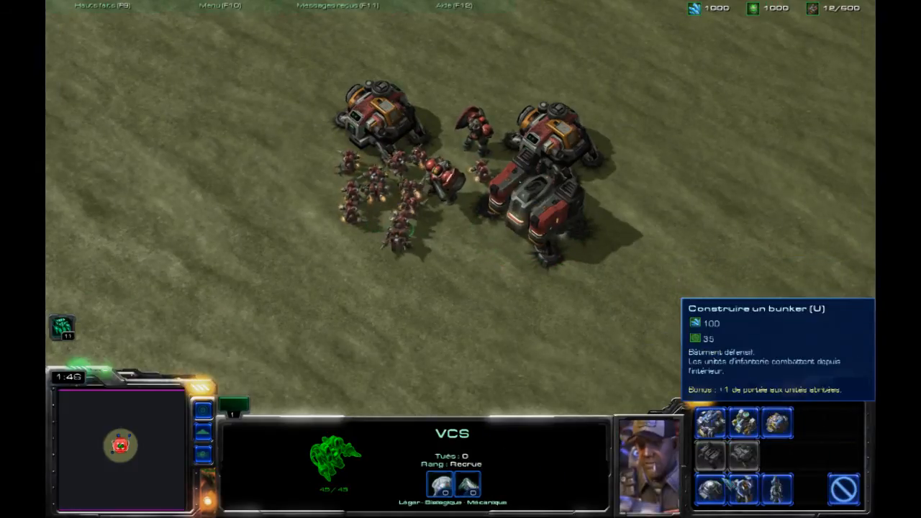
pyautogui.click(718, 481)
pyautogui.click(441, 295)
pyautogui.press('b')
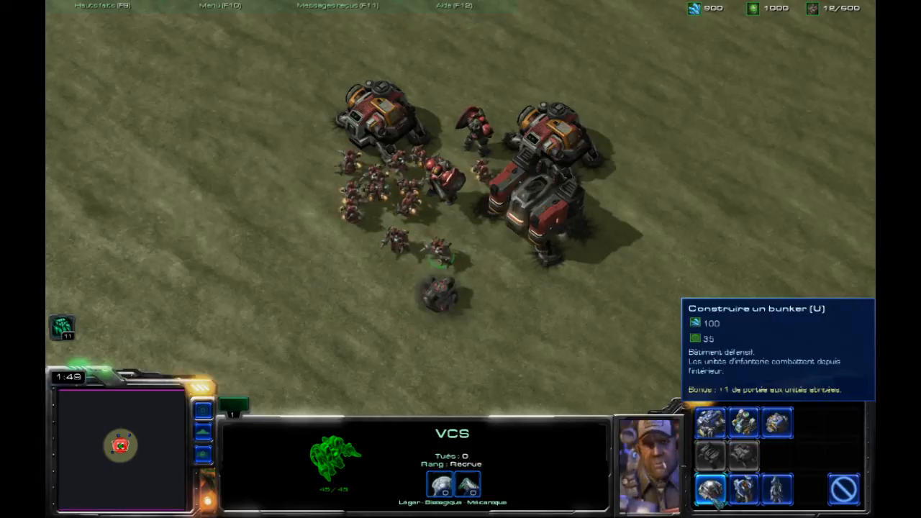
# Research the level 1 infantry weapons upgrade at one Centre technique and the infantry armour upgrade at the other
pyautogui.click(555, 187)
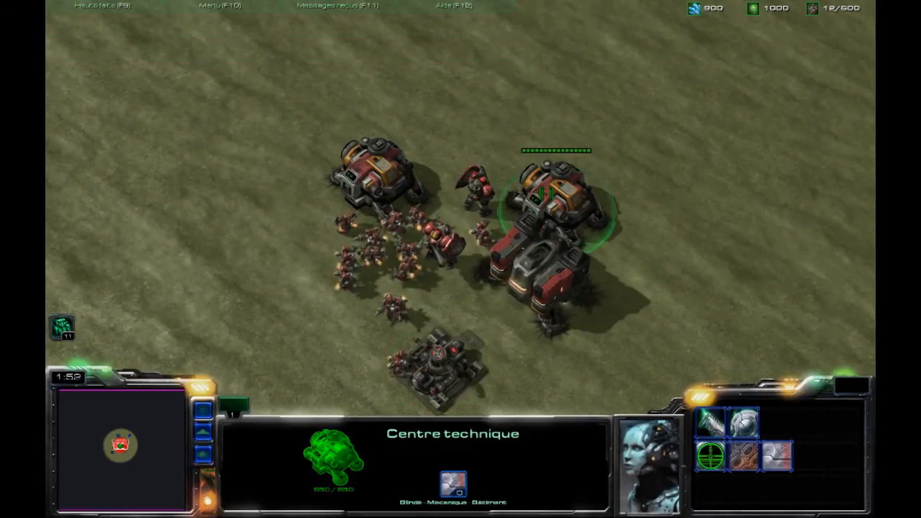
pyautogui.click(714, 424)
pyautogui.click(378, 177)
pyautogui.click(744, 425)
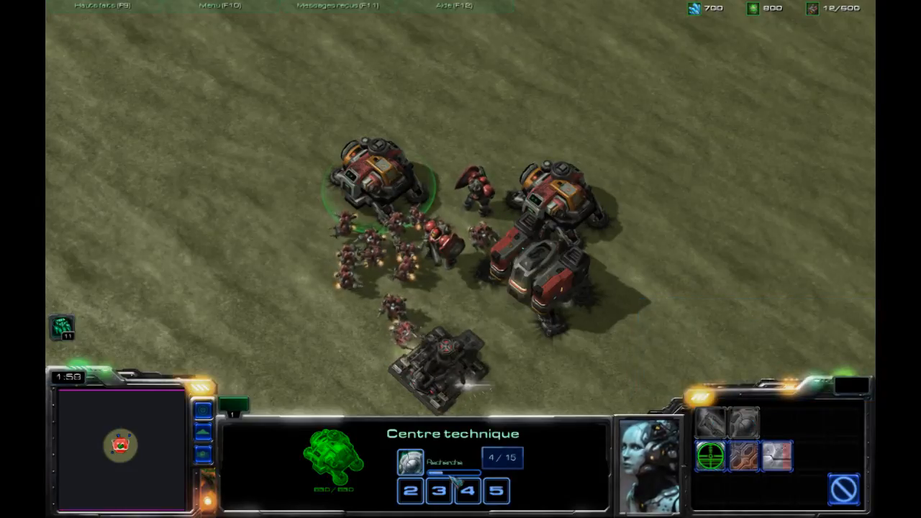
# Check the research progress at both Centre technique buildings and the commands available at the Caserne
pyautogui.click(537, 260)
pyautogui.click(556, 200)
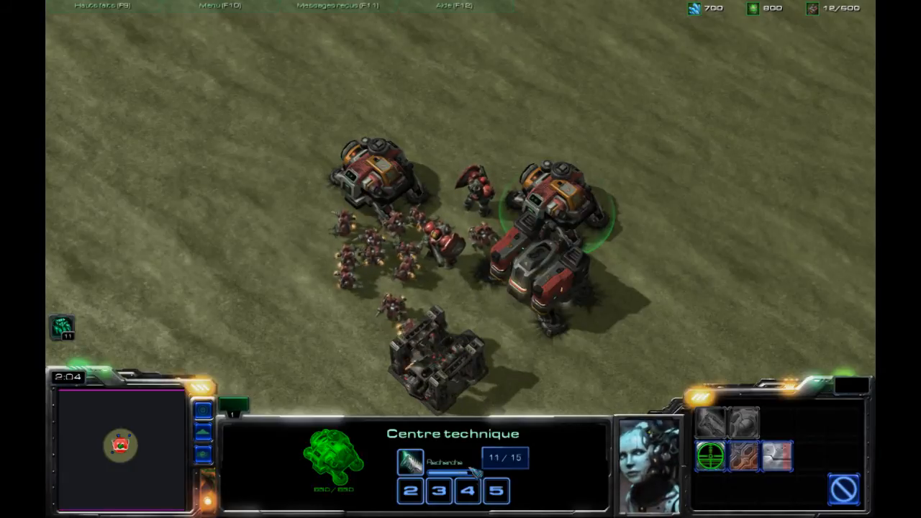
pyautogui.click(531, 277)
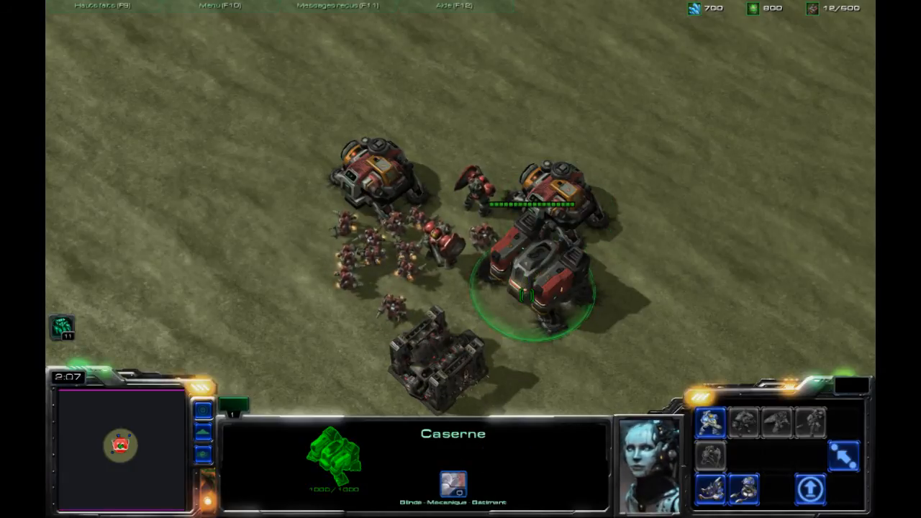
pyautogui.click(460, 328)
pyautogui.click(382, 173)
pyautogui.click(558, 195)
pyautogui.click(381, 173)
pyautogui.click(558, 196)
pyautogui.click(381, 173)
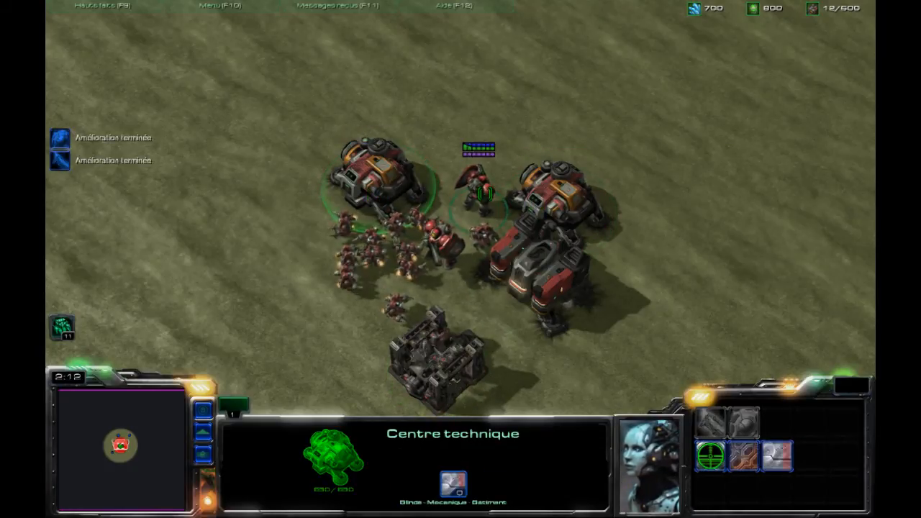
# Inspect the upgraded armour and weapon values of both Super Marines, and look at the VCS group and the bunker
pyautogui.click(481, 189)
pyautogui.moveTo(492, 485)
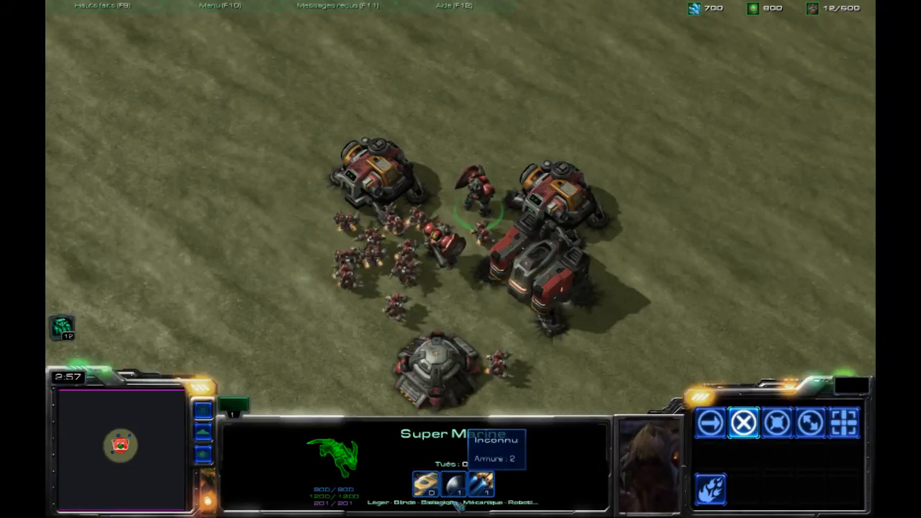
pyautogui.doubleClick(416, 280)
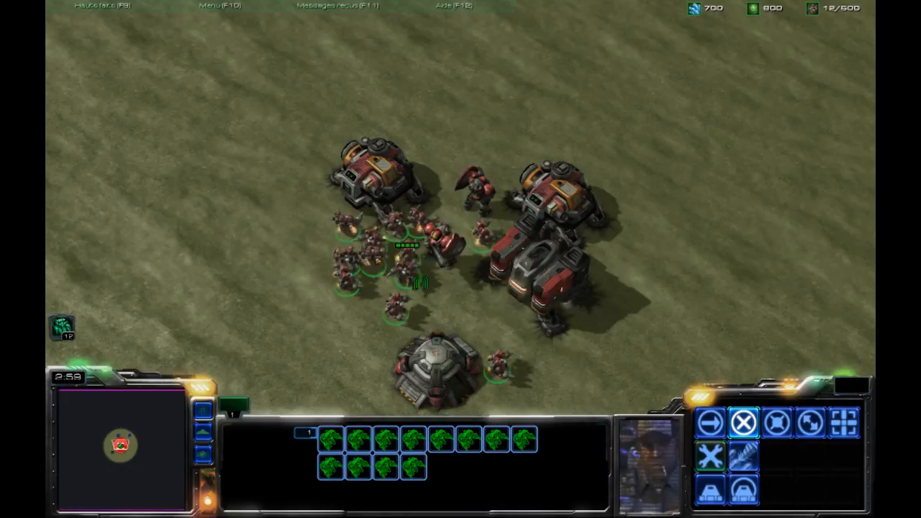
pyautogui.click(446, 243)
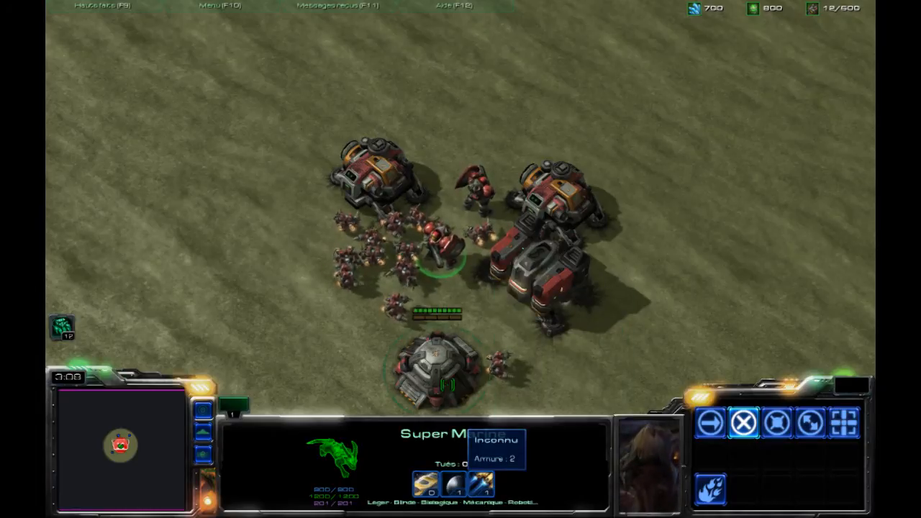
pyautogui.click(451, 346)
# Set the Caserne's rally point just above the bunker and train a Super Marine
pyautogui.click(515, 240)
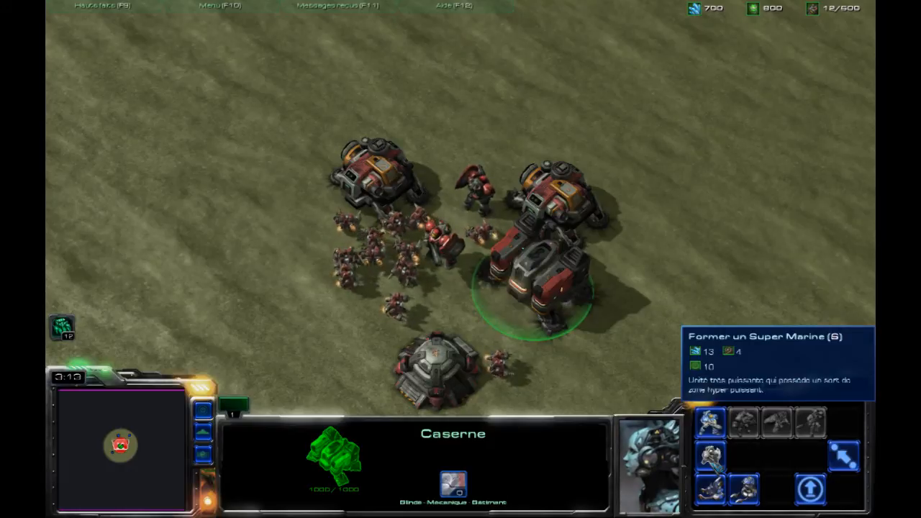
pyautogui.rightClick(439, 303)
pyautogui.click(711, 456)
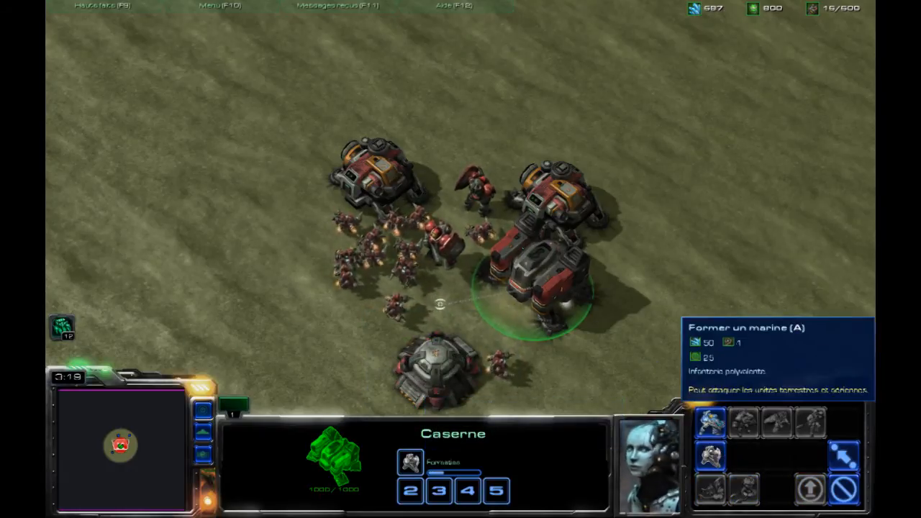
pyautogui.press('Left')
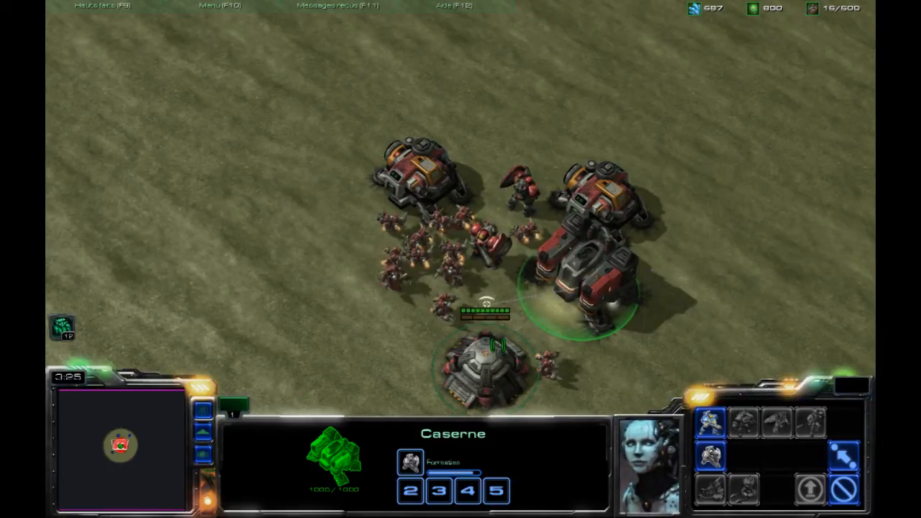
# Move the VCS group away from the buildings and gather the marines just above the bunker
pyautogui.doubleClick(452, 265)
pyautogui.rightClick(339, 274)
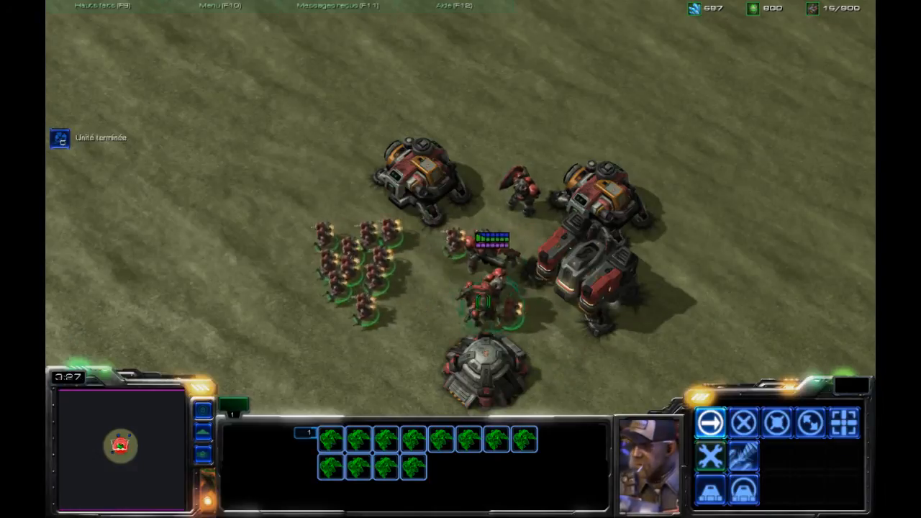
pyautogui.doubleClick(488, 265)
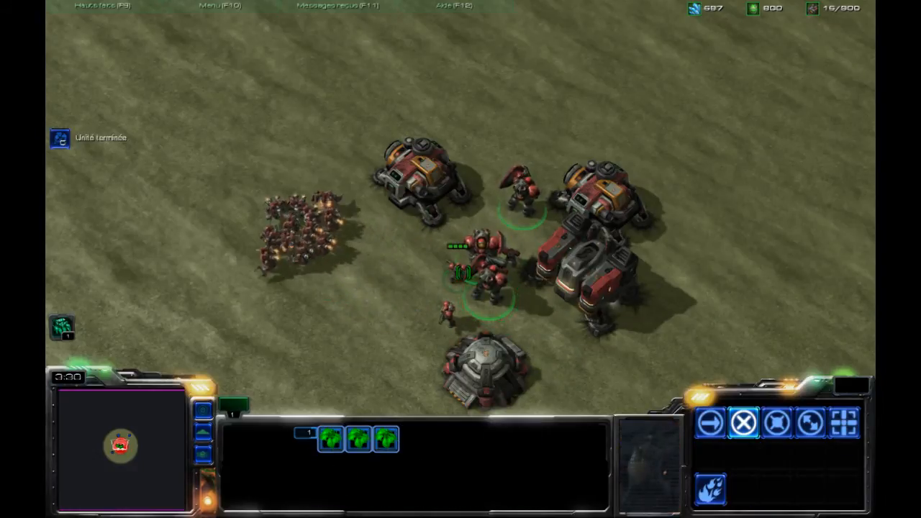
pyautogui.doubleClick(449, 310)
pyautogui.rightClick(411, 268)
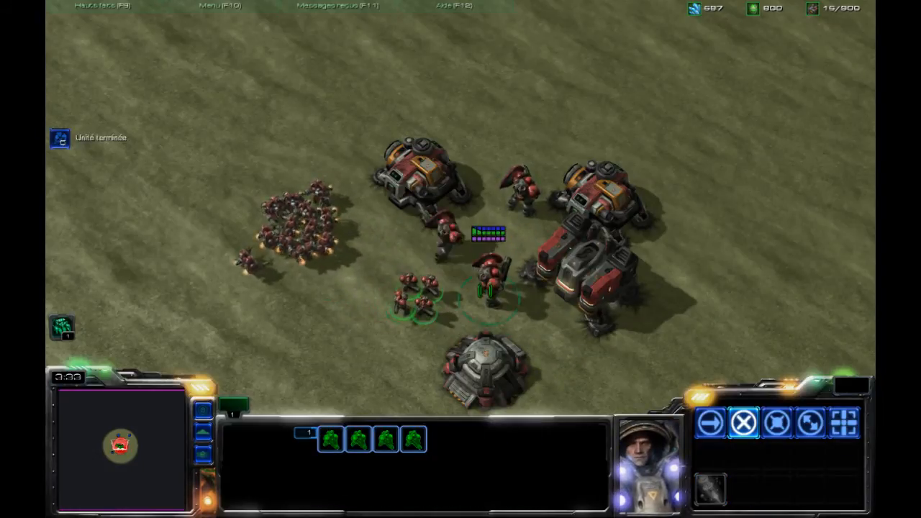
# Bring the VCS group back beside the marines, and select the nearby Centre technique
pyautogui.click(483, 246)
pyautogui.doubleClick(284, 227)
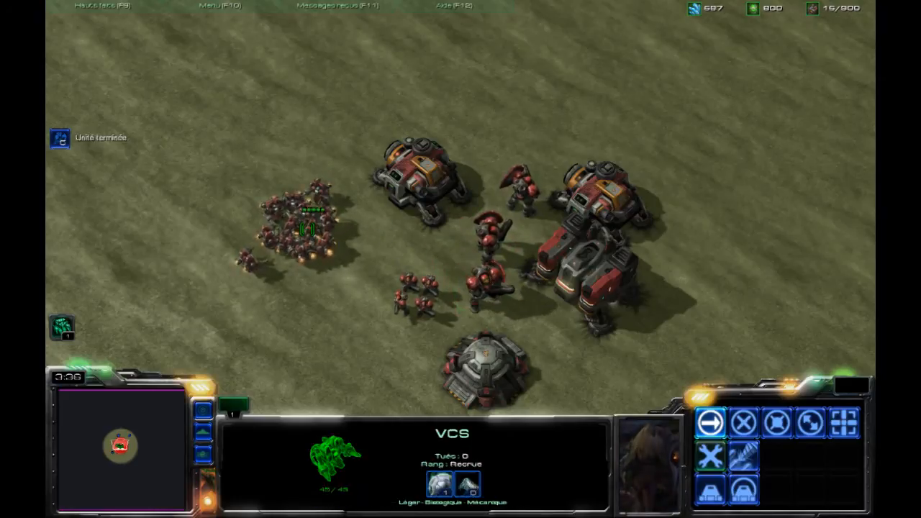
pyautogui.rightClick(383, 247)
pyautogui.click(442, 180)
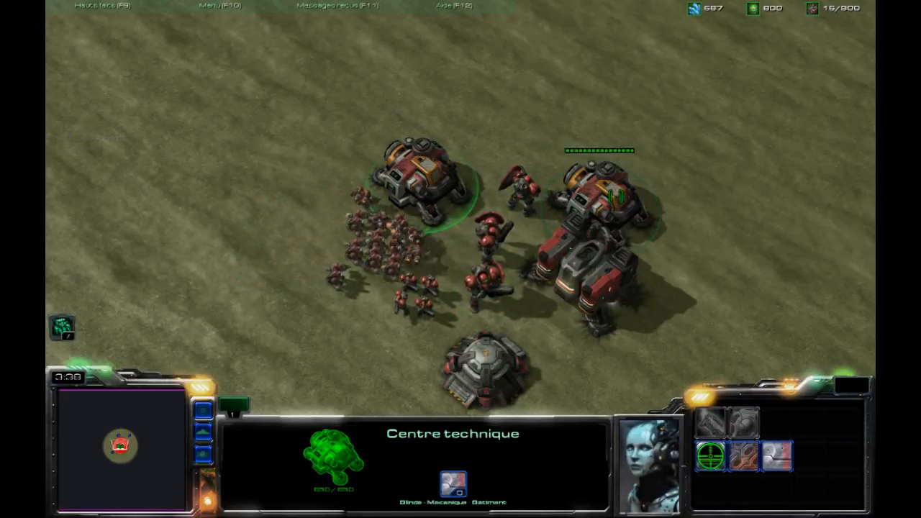
# Move one Super Marine beside the bunker and use its Sort ability on the Super Marine standing above it
pyautogui.click(500, 279)
pyautogui.rightClick(545, 338)
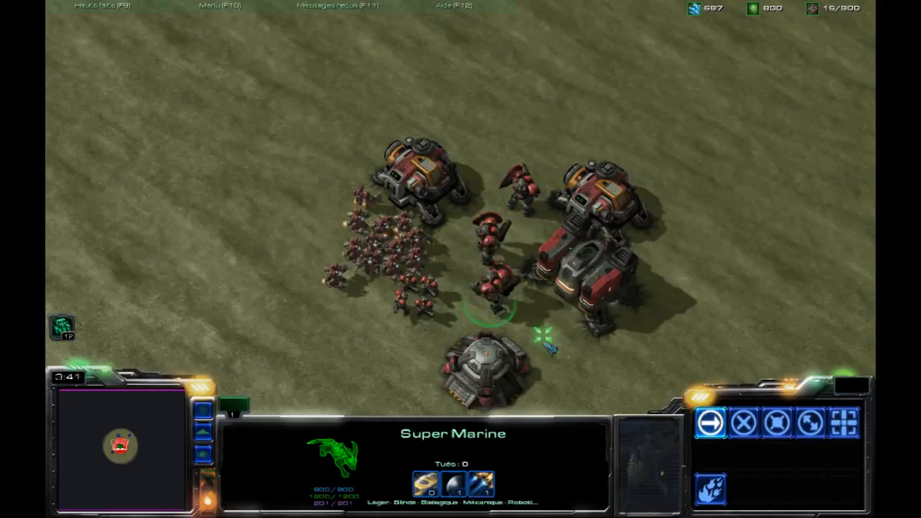
pyautogui.press('a')
pyautogui.click(486, 241)
pyautogui.click(487, 252)
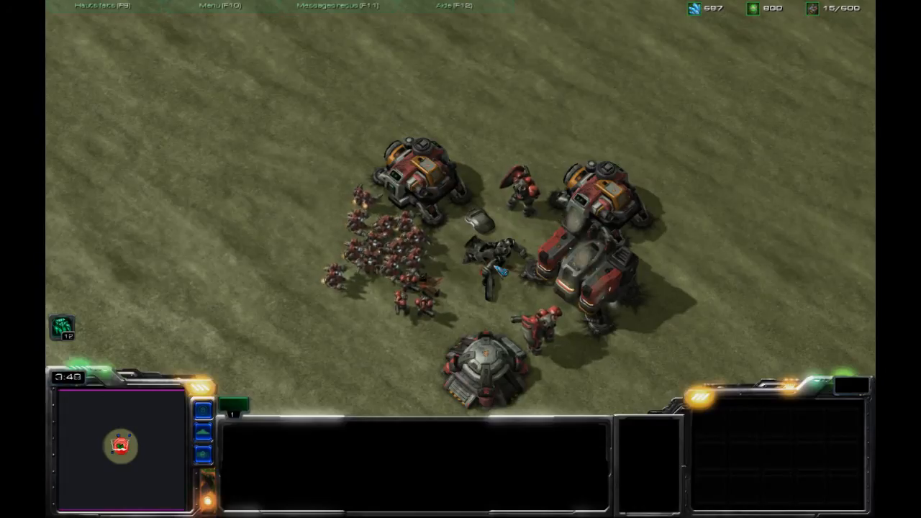
# Reposition the two remaining Super Marines on the ground between the Centre technique buildings and the bunker
pyautogui.click(540, 325)
pyautogui.rightClick(486, 228)
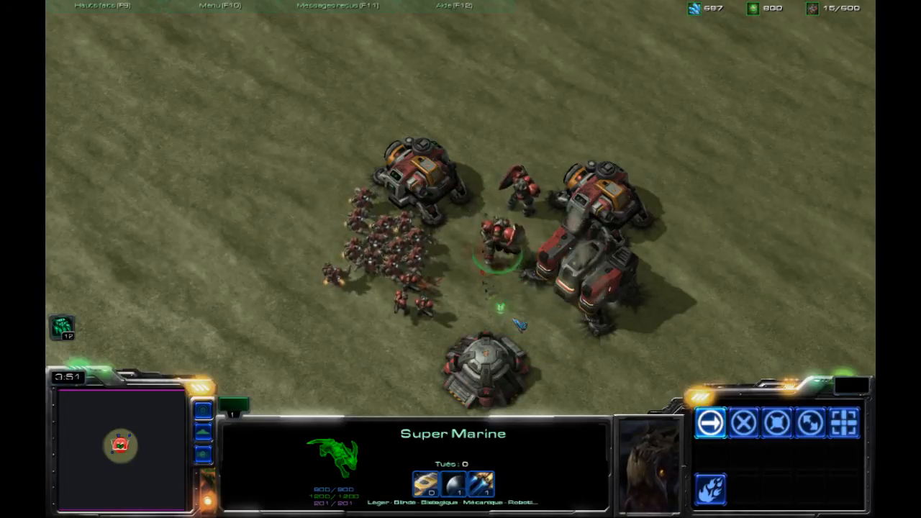
pyautogui.rightClick(493, 261)
pyautogui.keyDown('shift'); pyautogui.click(520, 201); pyautogui.keyUp('shift')
pyautogui.rightClick(487, 306)
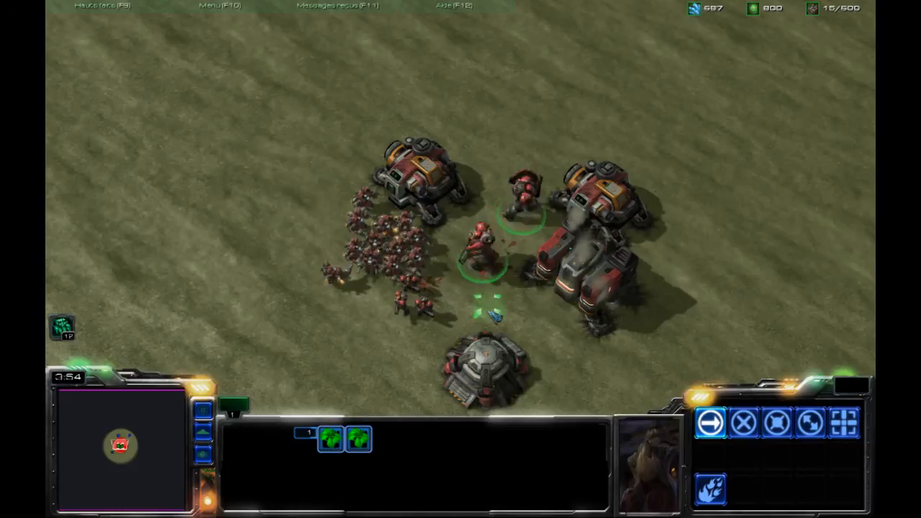
pyautogui.click(517, 219)
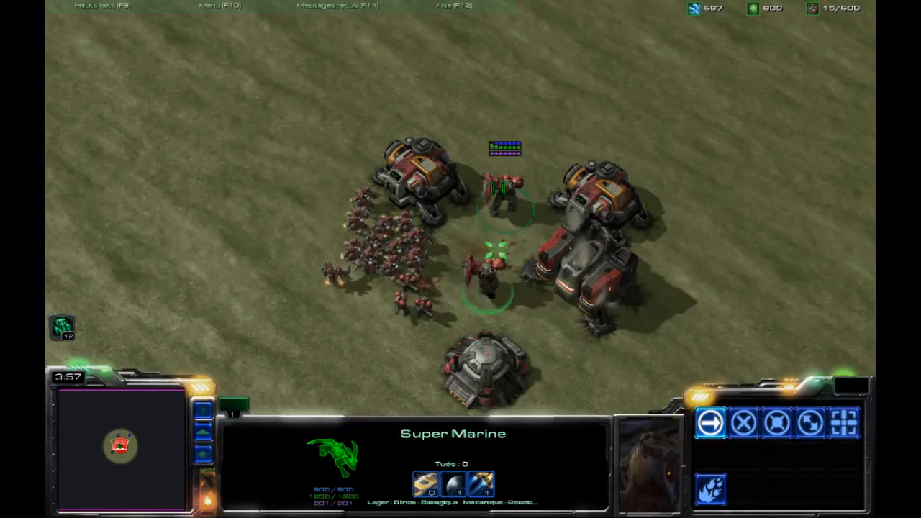
# Use a Super Marine's Sort ability on the marines, and move a Super Marine beside the Centre technique near the Caserne
pyautogui.press('a')
pyautogui.click(434, 295)
pyautogui.rightClick(508, 184)
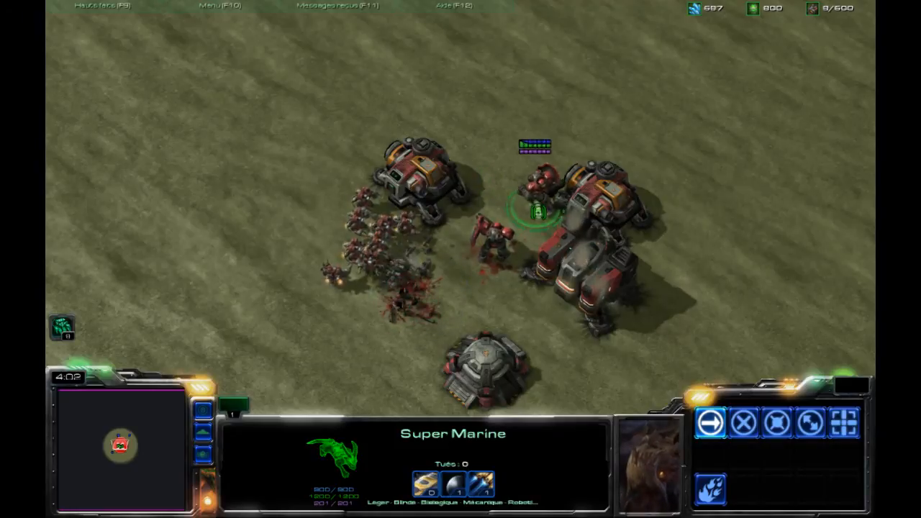
pyautogui.press('s')
# Examine the struck area up close, and move all the surviving VCS onto the spot where the marines stood
pyautogui.moveTo(398, 298); pyautogui.dragTo(358, 330)
pyautogui.moveTo(393, 313); pyautogui.dragTo(415, 298)
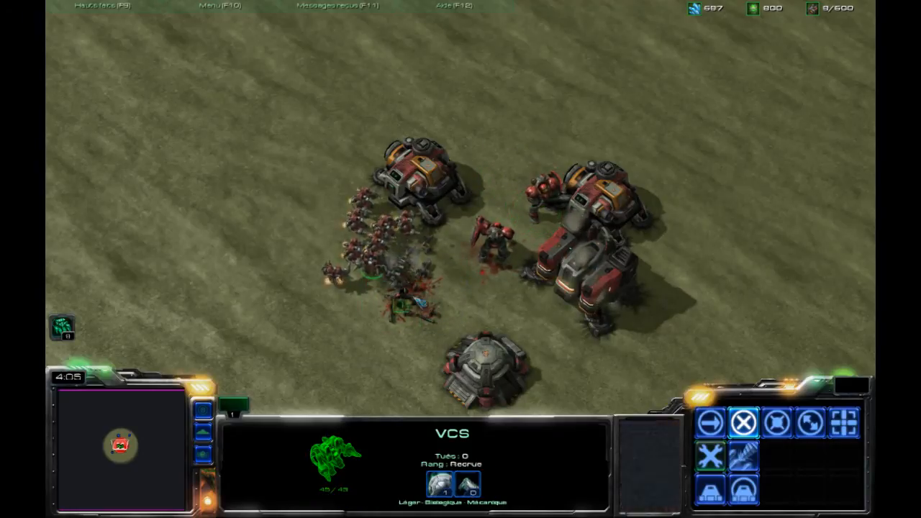
pyautogui.moveTo(379, 332); pyautogui.dragTo(377, 332)
pyautogui.scroll(4, 377, 331)
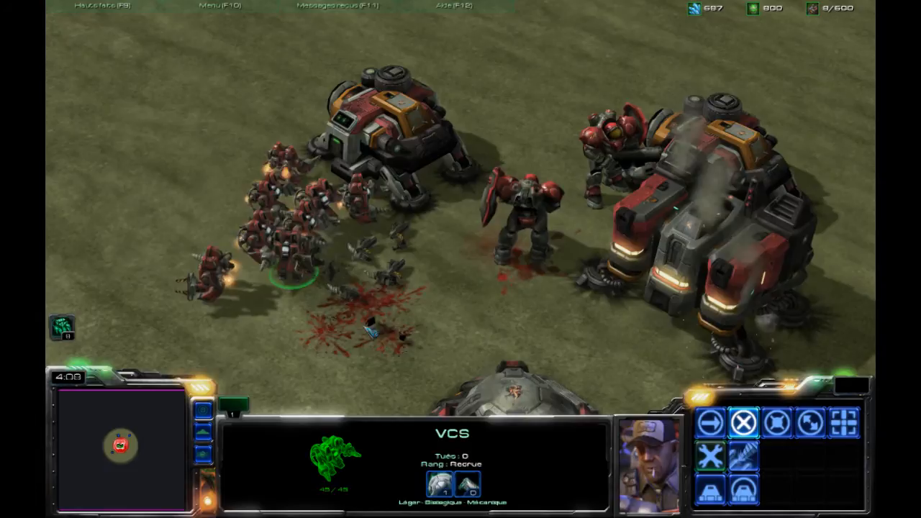
pyautogui.scroll(-4, 367, 328)
pyautogui.doubleClick(377, 283)
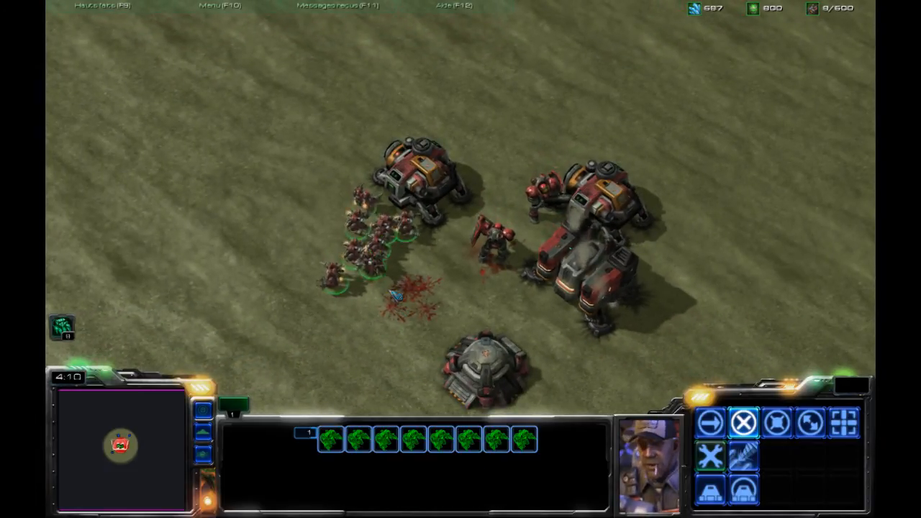
pyautogui.rightClick(388, 292)
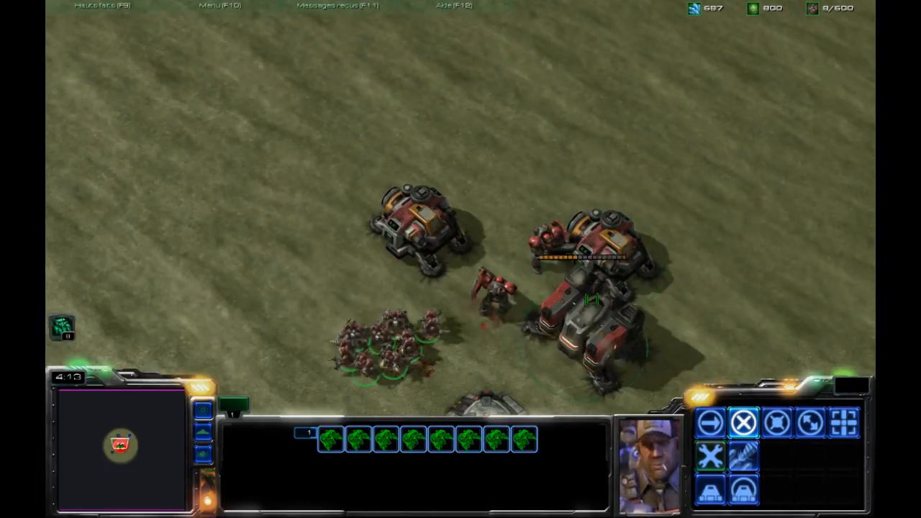
# Move a Super Marine onto the open ground beyond the Centre technique buildings and target its Sort ability there
pyautogui.click(581, 252)
pyautogui.click(548, 257)
pyautogui.rightClick(504, 215)
pyautogui.press('Up')
pyautogui.press('a')
pyautogui.click(514, 208)
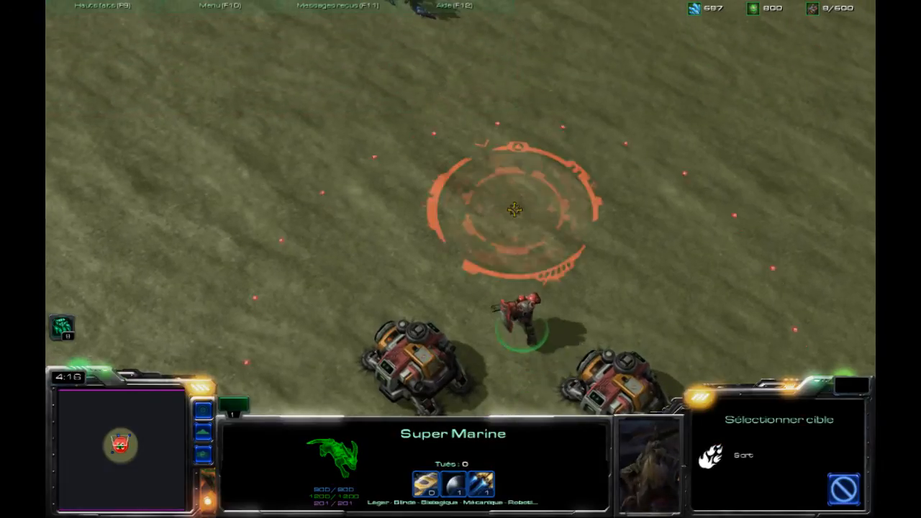
pyautogui.press('b')
pyautogui.click(424, 99)
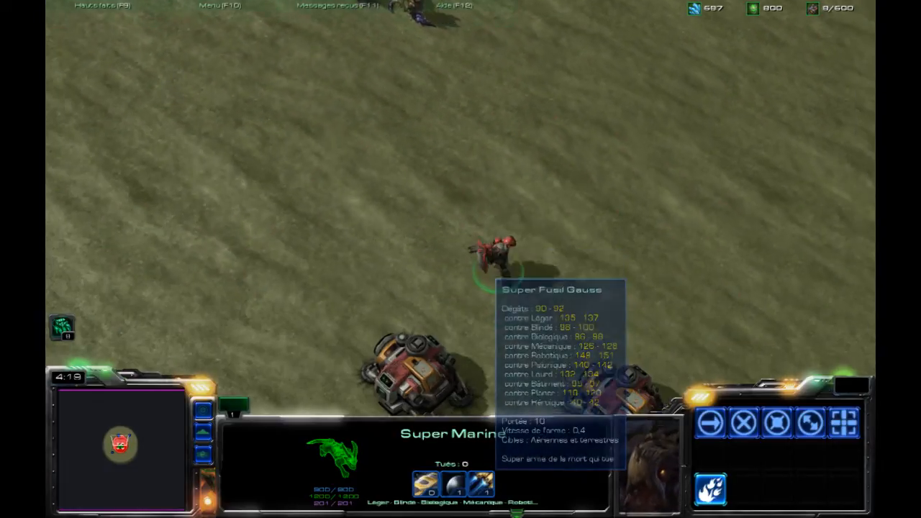
# Target the Super Marine's Sort ability on the four enemy creatures grouped on the open ground away from the base
pyautogui.keyDown('shift'); pyautogui.rightClick(524, 363); pyautogui.keyUp('shift')
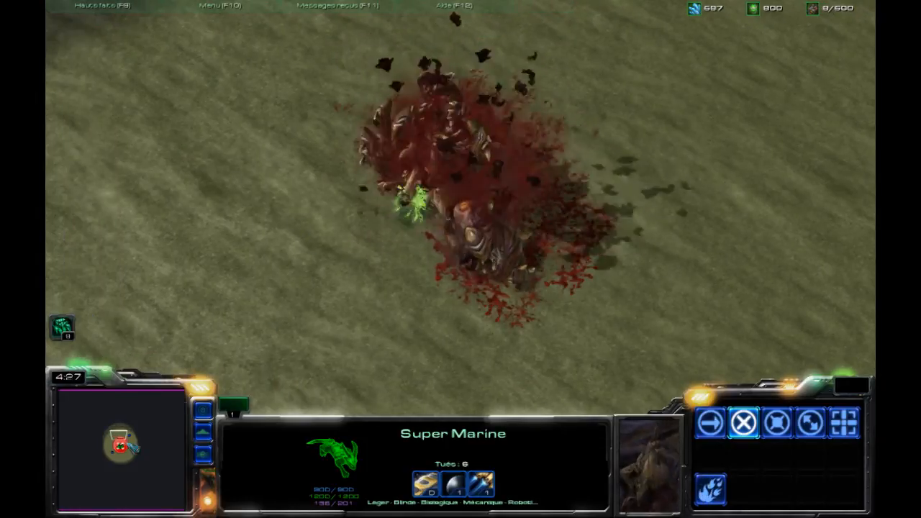
pyautogui.moveTo(131, 436); pyautogui.dragTo(127, 436)
pyautogui.press('t')
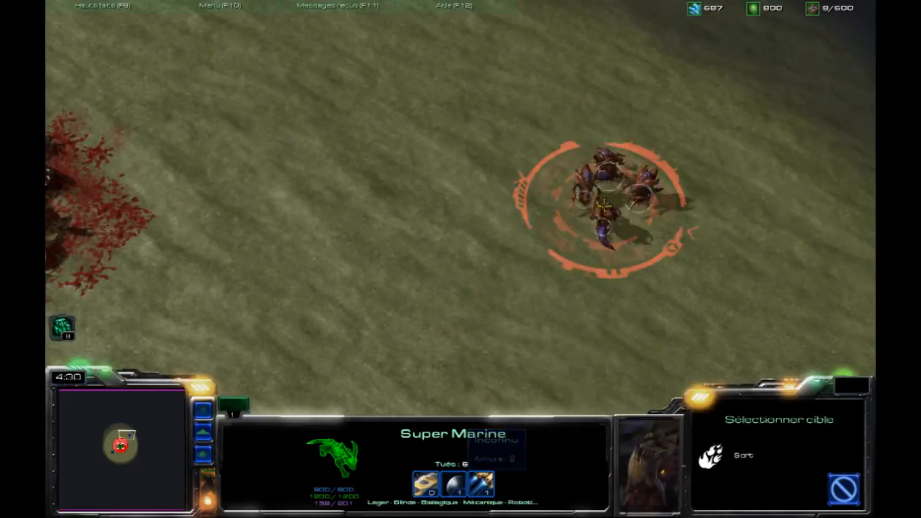
pyautogui.click(607, 207)
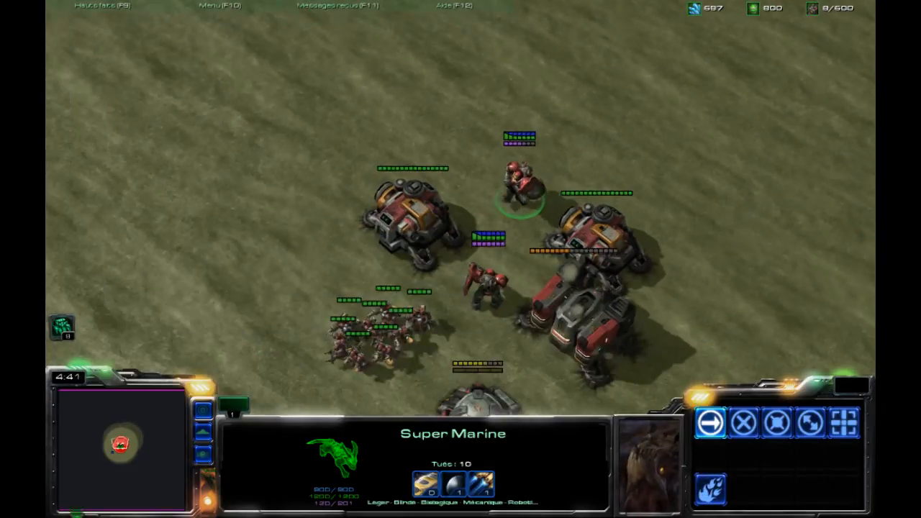
# Move the Super Marine back to the spot between the Caserne and the other Super Marine
pyautogui.rightClick(509, 242)
pyautogui.rightClick(525, 285)
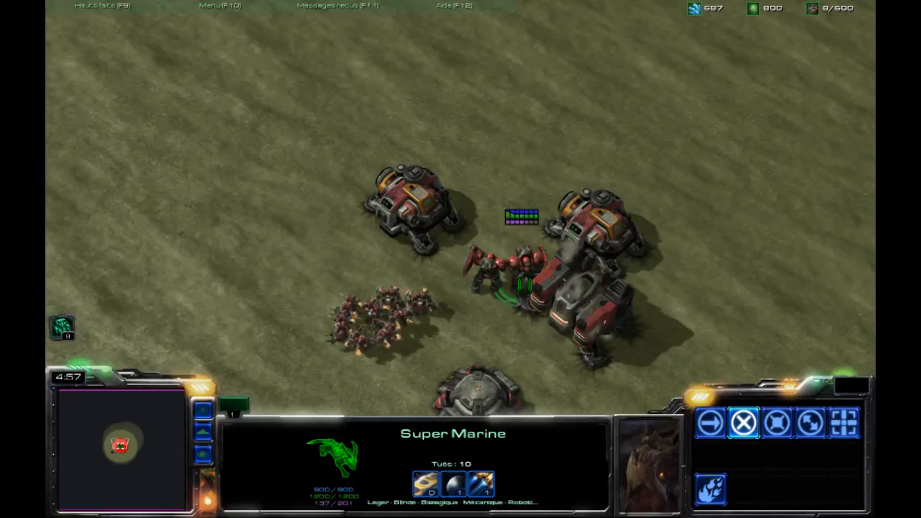
pyautogui.moveTo(773, 50); pyautogui.dragTo(324, 273)
pyautogui.moveTo(50, 513)
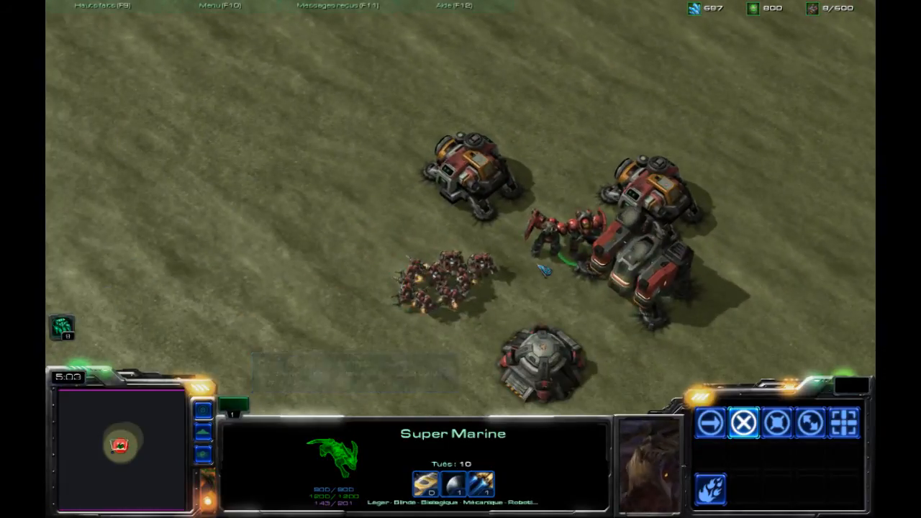
# Move the VCS between the bunker and the Caserne, and spread the two Super Marines out beside the nearer Centre technique
pyautogui.moveTo(348, 338); pyautogui.dragTo(348, 338)
pyautogui.rightClick(526, 312)
pyautogui.click(533, 234)
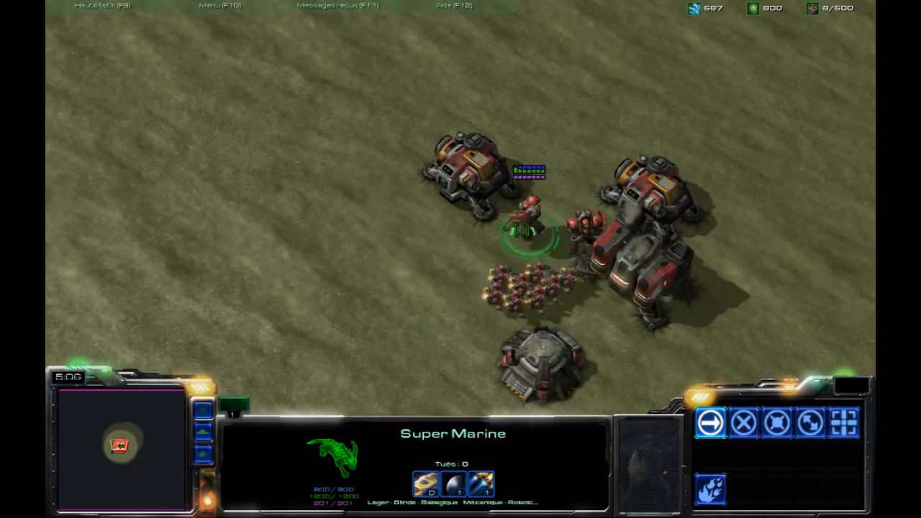
pyautogui.click(580, 251)
pyautogui.click(559, 197)
pyautogui.rightClick(485, 244)
pyautogui.press('w')
pyautogui.rightClick(520, 313)
pyautogui.rightClick(447, 234)
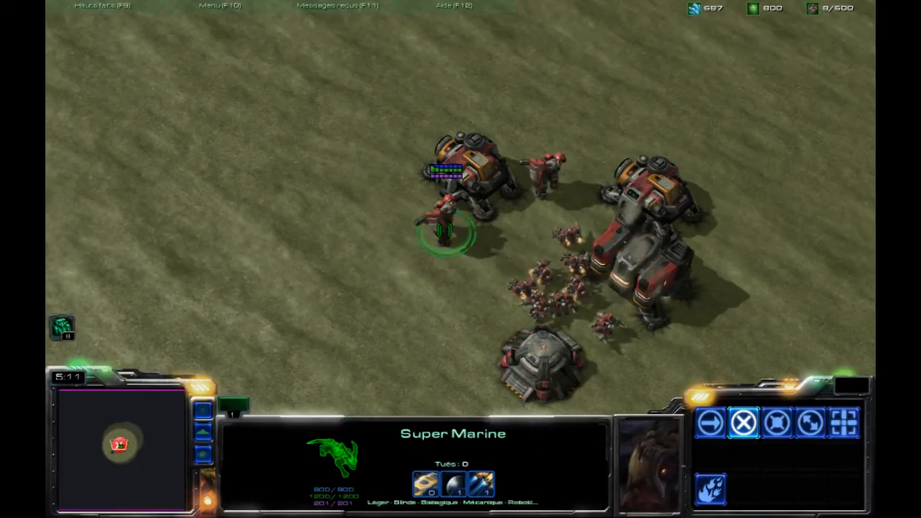
# Bring the two Super Marines together beside the Centre technique, and move one of them nearer the bunker
pyautogui.moveTo(51, 513)
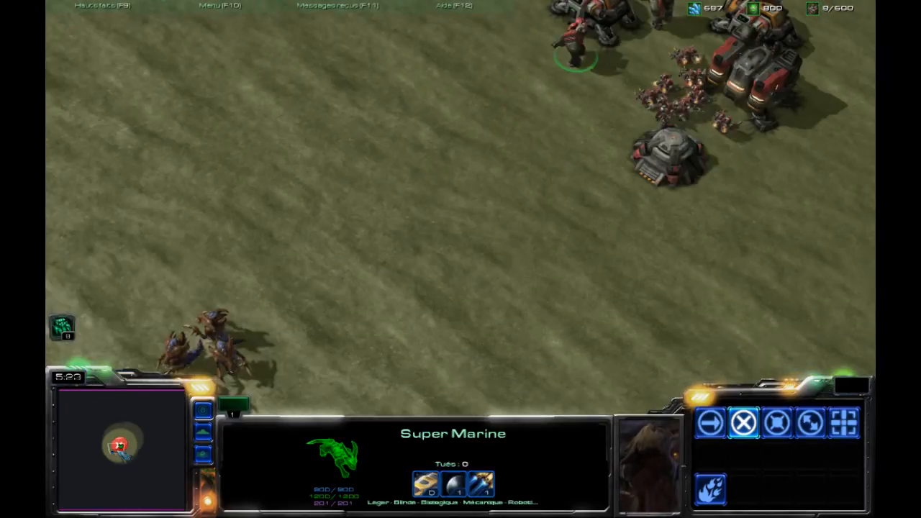
pyautogui.click(119, 447)
pyautogui.rightClick(552, 190)
pyautogui.rightClick(524, 226)
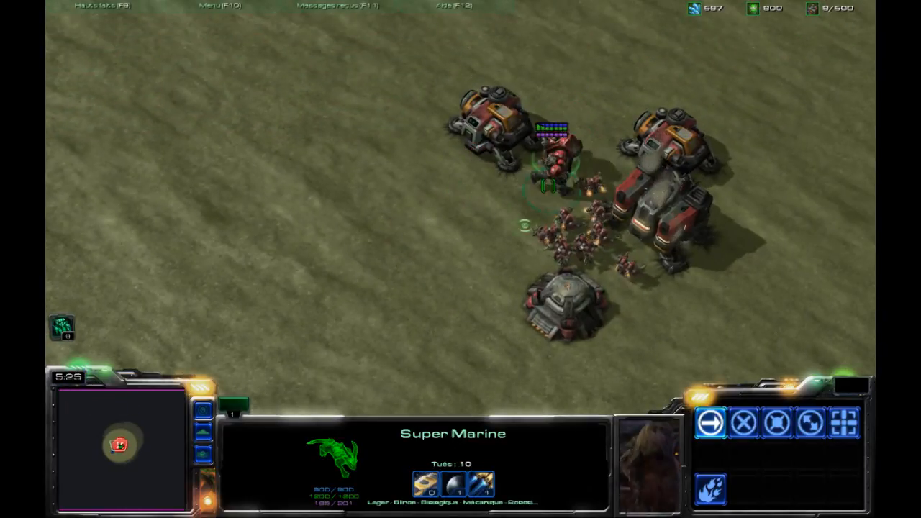
pyautogui.doubleClick(548, 167)
pyautogui.rightClick(493, 189)
pyautogui.click(517, 183)
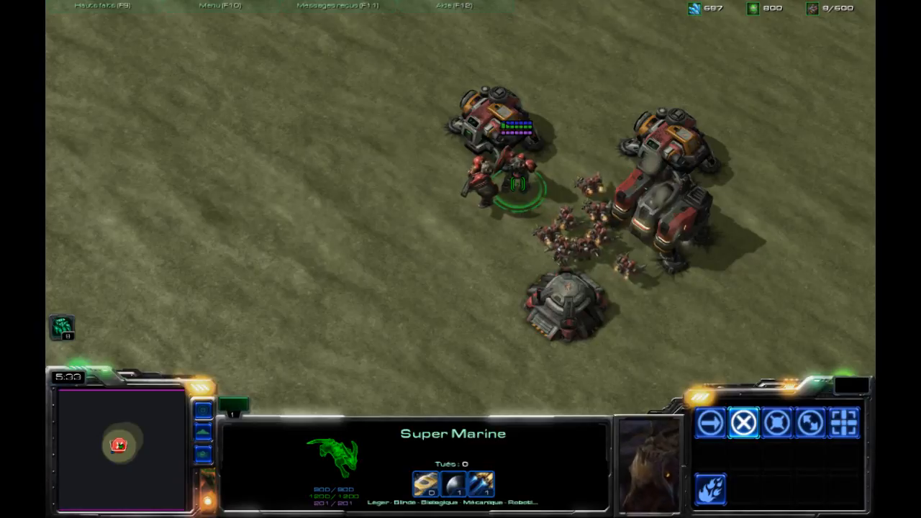
pyautogui.rightClick(512, 222)
pyautogui.rightClick(522, 186)
pyautogui.rightClick(525, 228)
# Cast the Super Marine's Sort ability on the four enemy creatures southwest of the base, and pull it back towards the bunker
pyautogui.press('w')
pyautogui.press('Escape')
pyautogui.press('w')
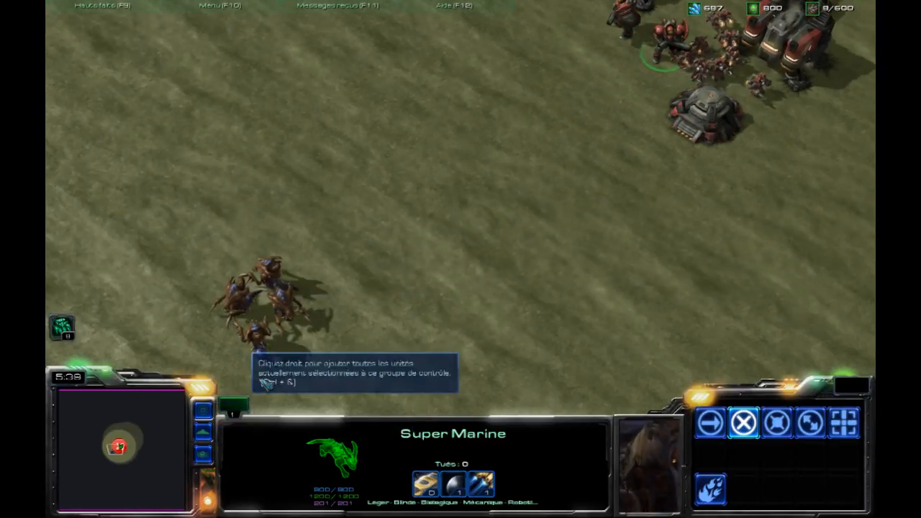
pyautogui.rightClick(336, 298)
pyautogui.rightClick(510, 185)
pyautogui.press('w')
pyautogui.click(286, 287)
pyautogui.press('w')
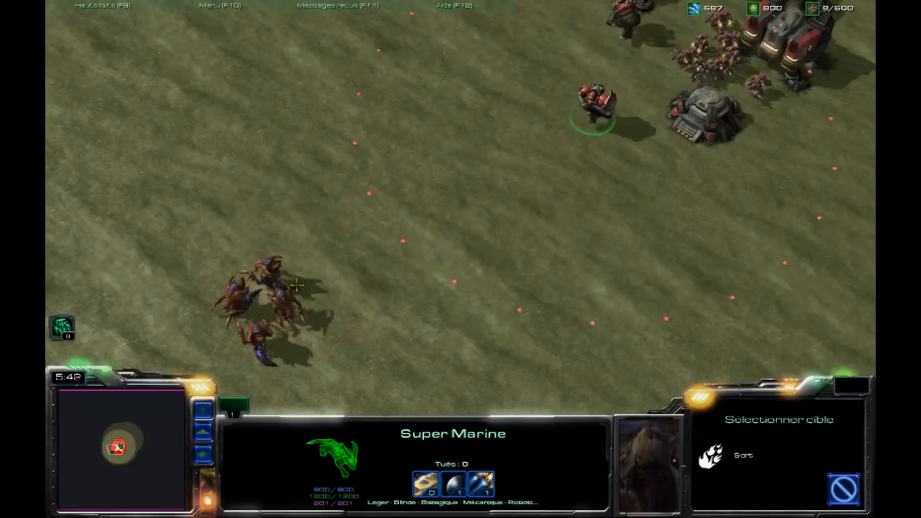
pyautogui.click(291, 283)
pyautogui.rightClick(621, 96)
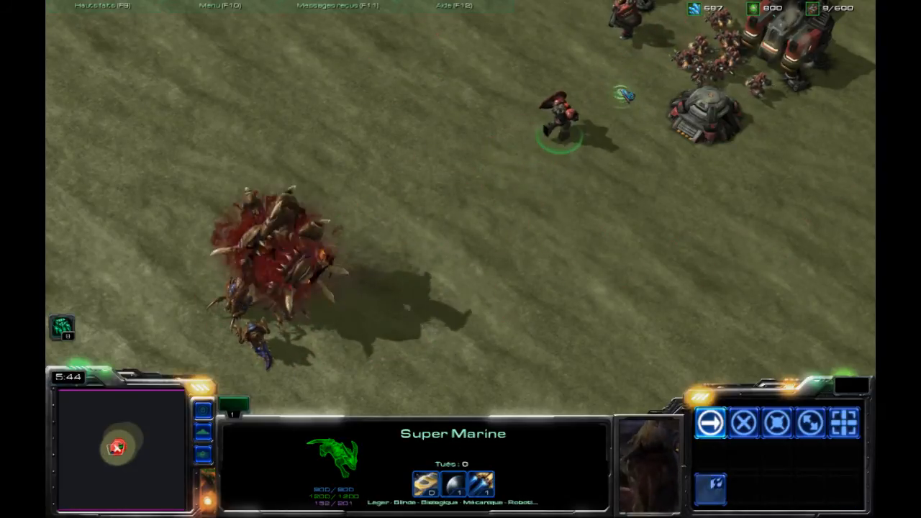
# Select the Super Marines and target one's Sort ability on the VCS gathered beside the Caserne
pyautogui.press('alt')
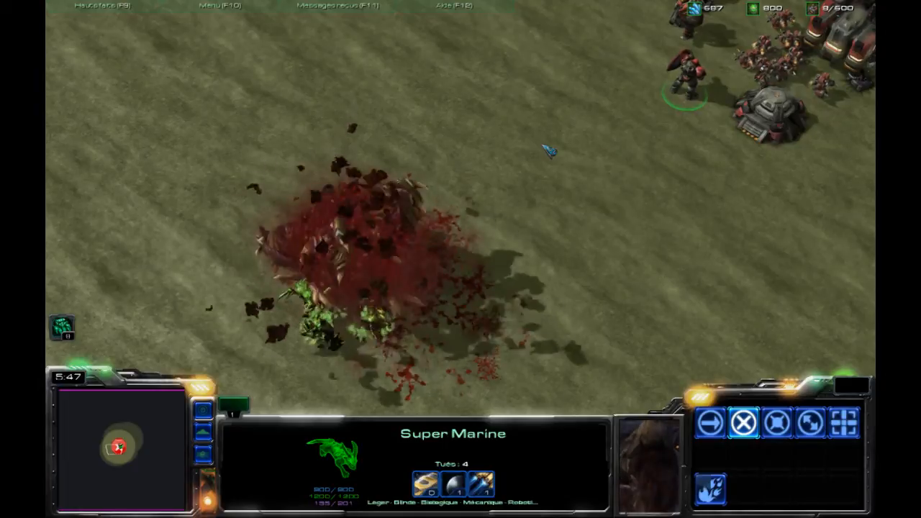
pyautogui.moveTo(509, 25); pyautogui.dragTo(292, 201)
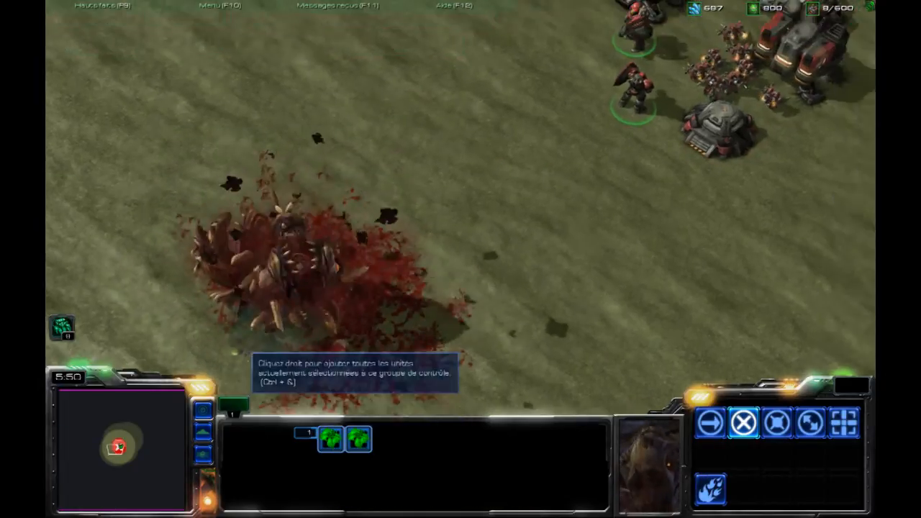
pyautogui.doubleClick(233, 407)
pyautogui.click(480, 222)
pyautogui.rightClick(362, 283)
pyautogui.press('e')
pyautogui.click(623, 201)
pyautogui.press('alt')
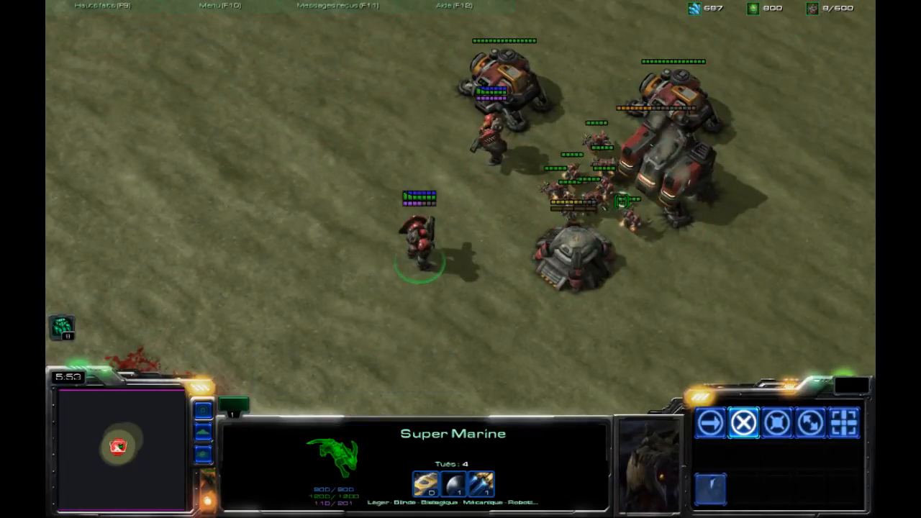
# Reposition the Super Marine between the bunker and the other Super Marine, and display the details of its Super Fusil Gauss weapon
pyautogui.moveTo(622, 200); pyautogui.dragTo(522, 280, button='middle')
pyautogui.rightClick(315, 235)
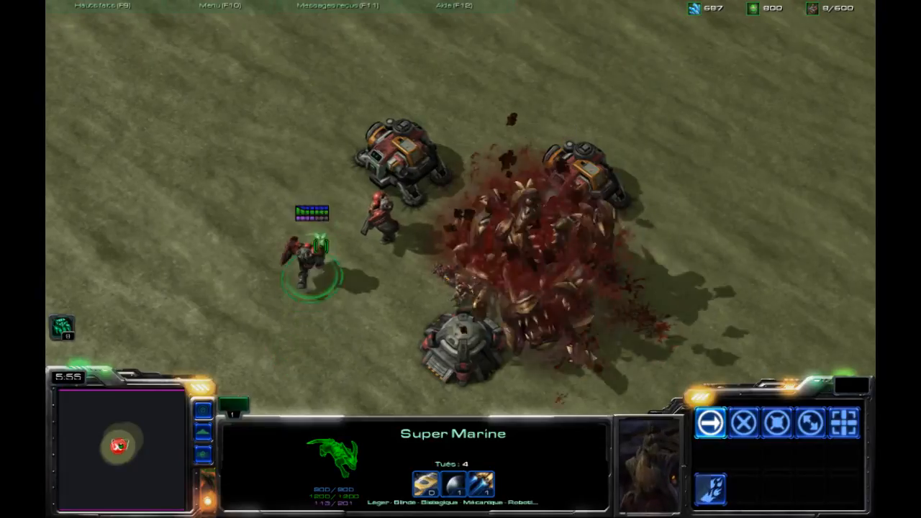
pyautogui.rightClick(349, 293)
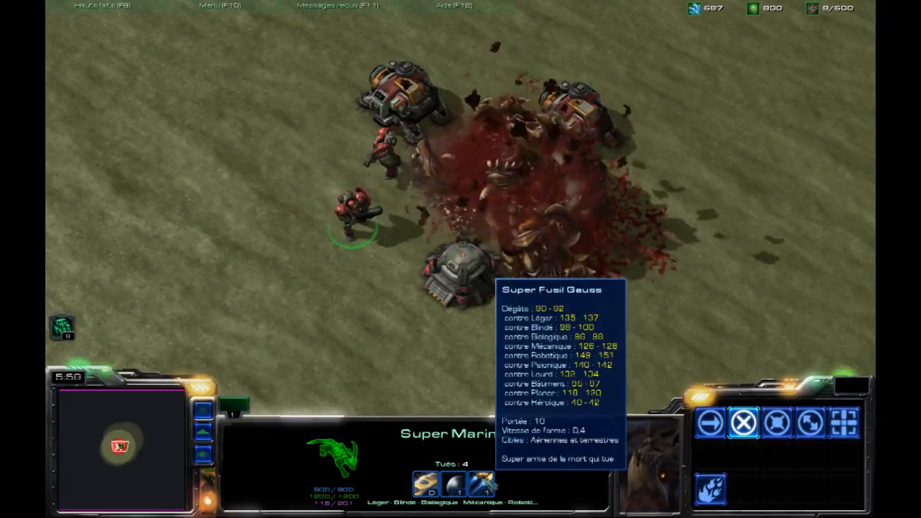
pyautogui.rightClick(382, 243)
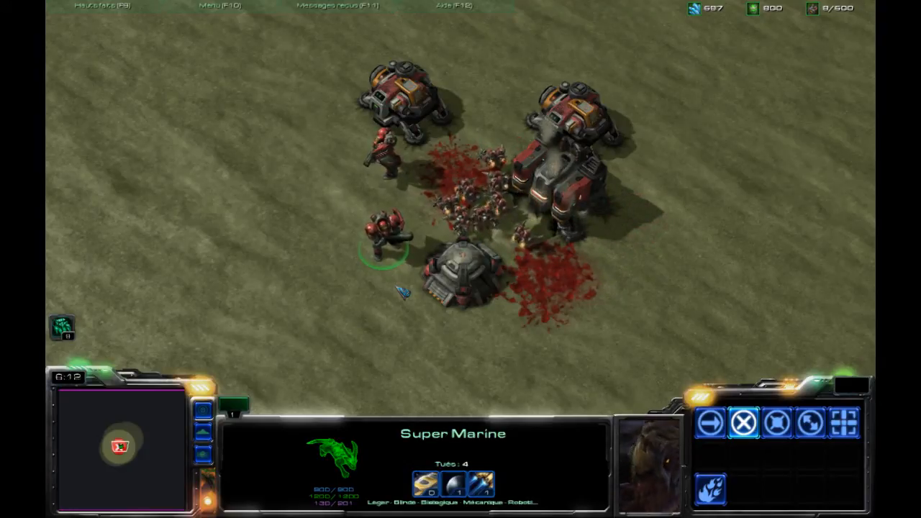
pyautogui.rightClick(347, 237)
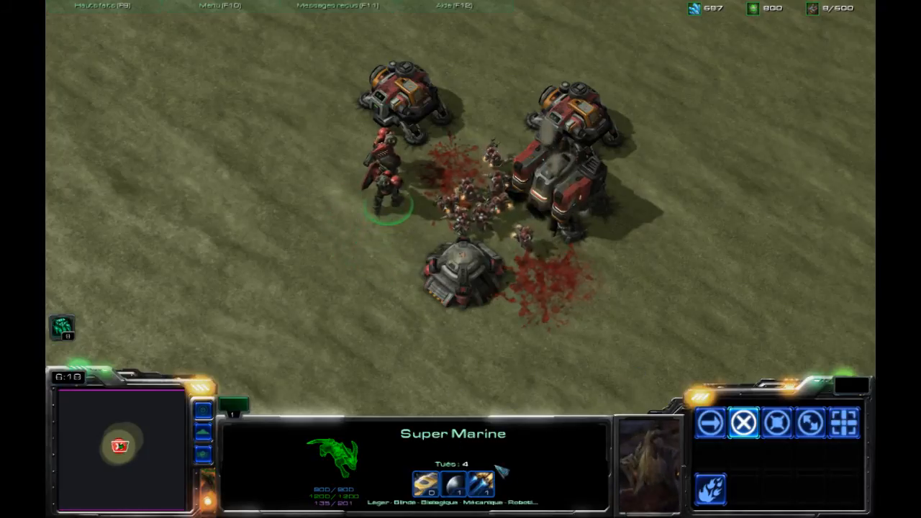
pyautogui.moveTo(489, 490)
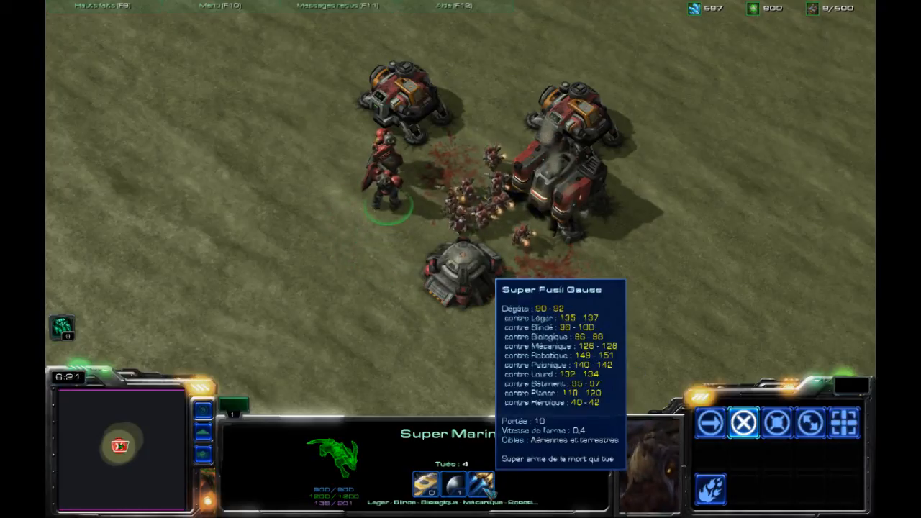
# Order the Super Marine to attack the VCS beside the bunker, and move it onto the open ground nearby
pyautogui.rightClick(295, 345)
pyautogui.press('a')
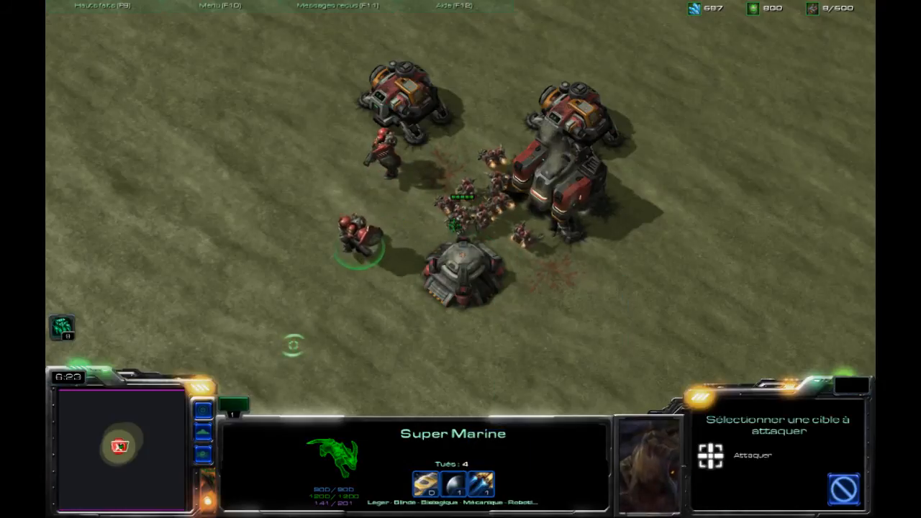
pyautogui.click(294, 345)
pyautogui.rightClick(295, 291)
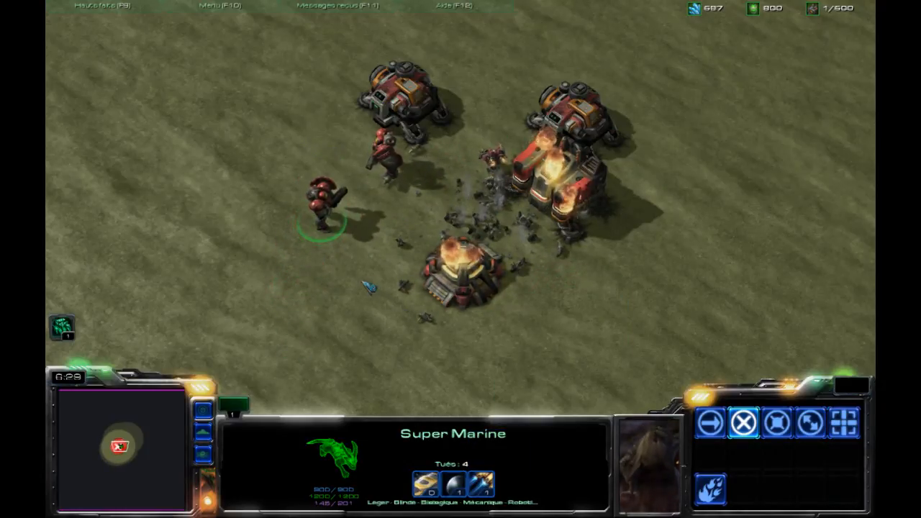
pyautogui.moveTo(485, 472)
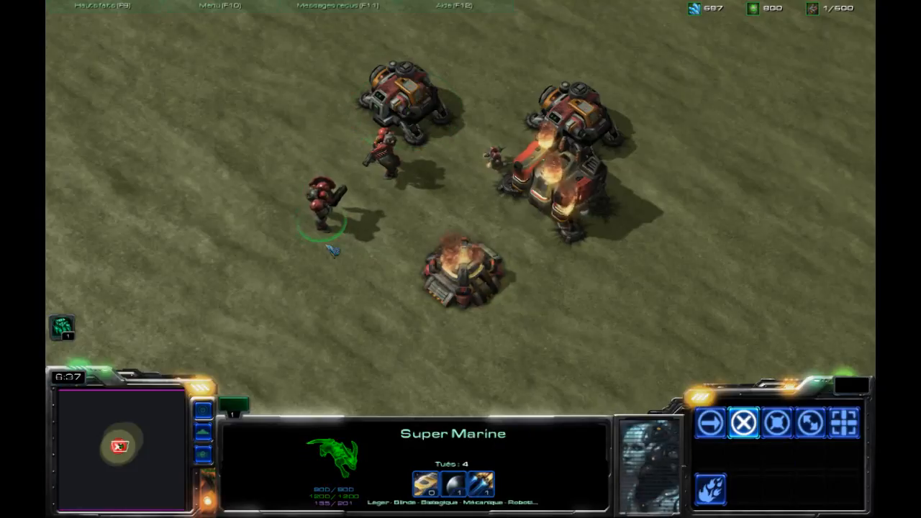
# Move the Super Marine beside the bunker, and fill the burning Caserne's training queue with five Super Marines
pyautogui.rightClick(399, 235)
pyautogui.click(554, 195)
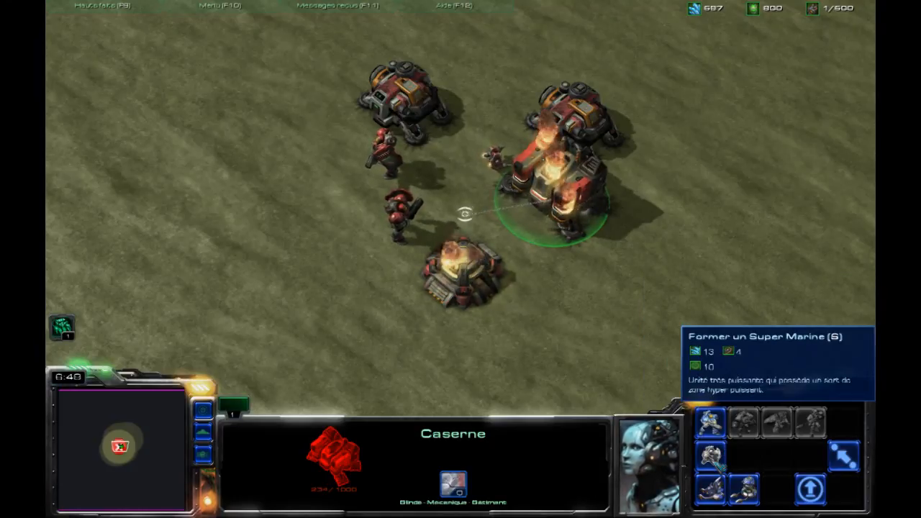
pyautogui.click(712, 458)
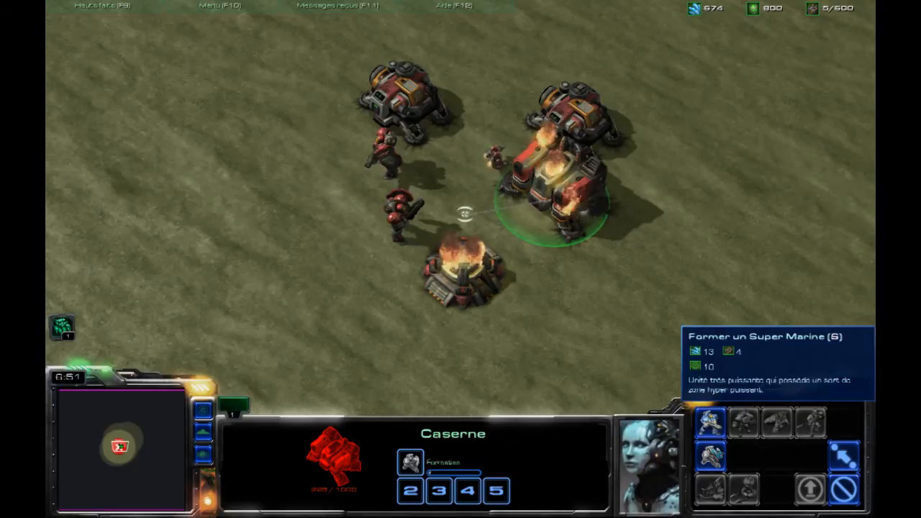
pyautogui.click(719, 455)
pyautogui.click(715, 448)
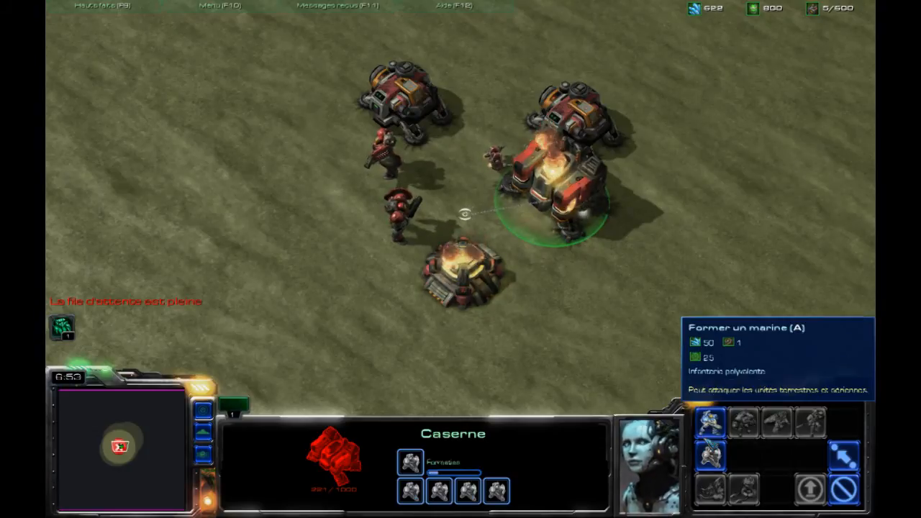
# Move the last surviving VCS onto the ground between the two Centre technique buildings
pyautogui.click(385, 237)
pyautogui.press('alt')
pyautogui.click(494, 156)
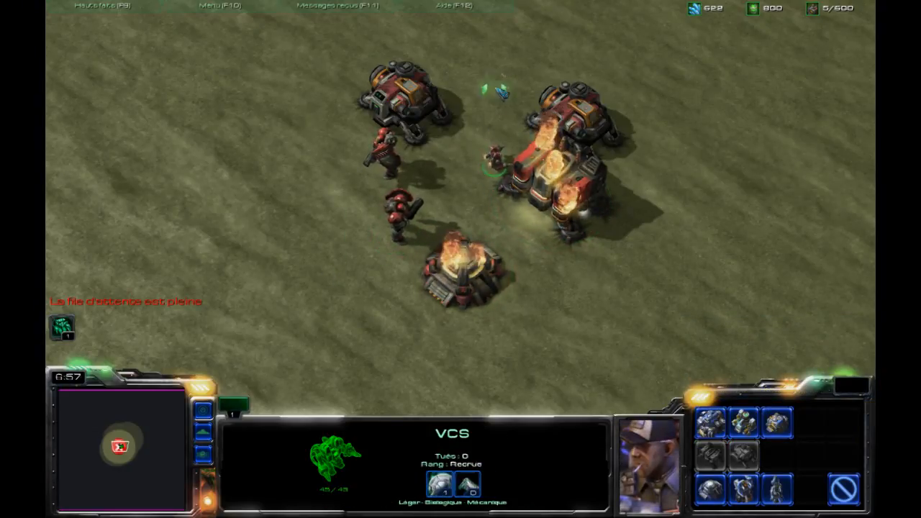
pyautogui.press('c')
pyautogui.rightClick(480, 164)
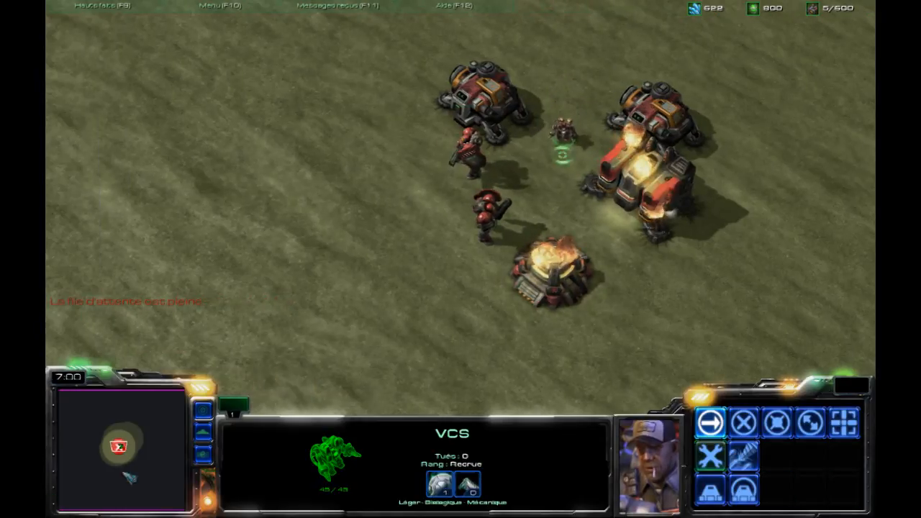
# Move the Super Marine past the bunker onto the open ground below the Caserne
pyautogui.click(507, 220)
pyautogui.rightClick(720, 259)
pyautogui.rightClick(748, 259)
pyautogui.rightClick(536, 245)
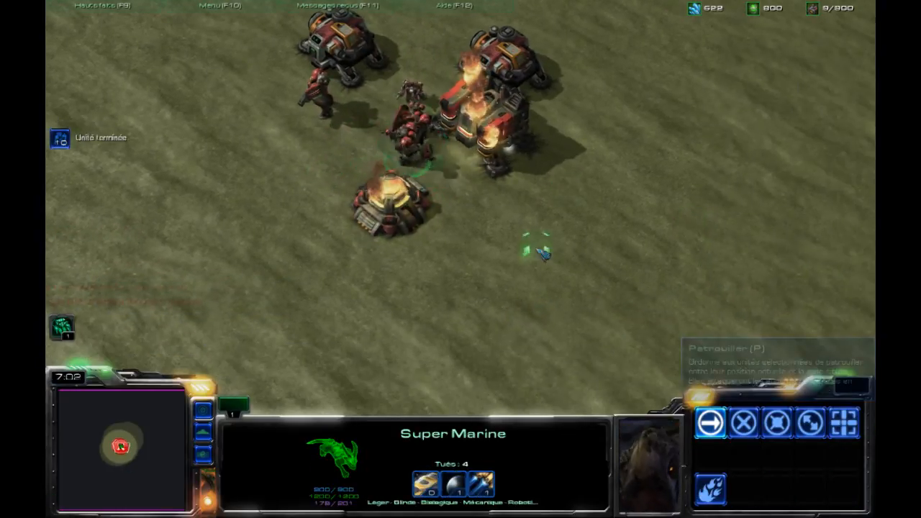
# Order the four marines beside the bunker to attack the Super Marine standing on the open ground
pyautogui.doubleClick(402, 124)
pyautogui.rightClick(438, 164)
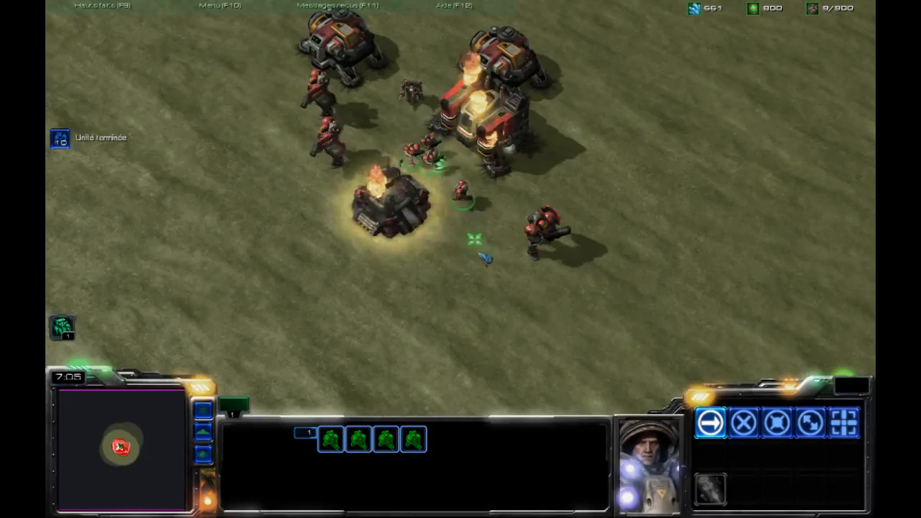
pyautogui.click(537, 227)
pyautogui.click(474, 210)
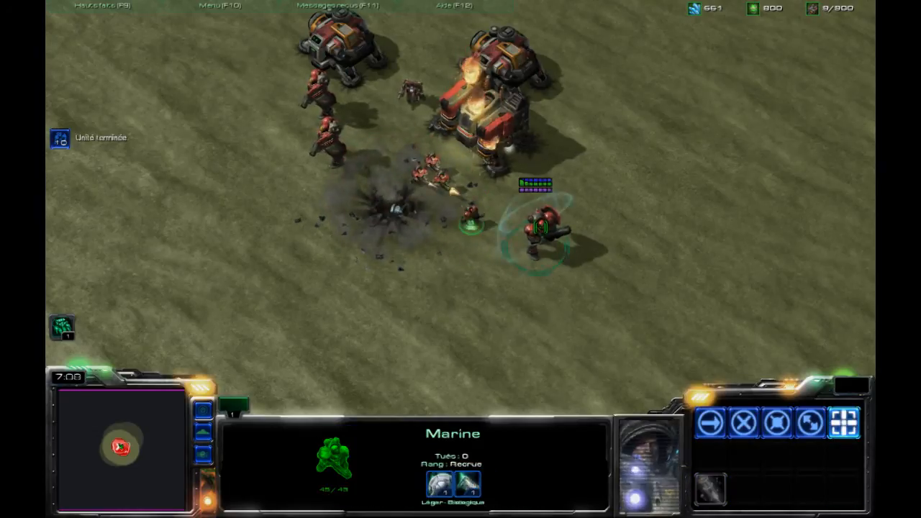
# Add the newly arrived marines to the attack on the Super Marine, and inspect its shields, health and energy
pyautogui.click(432, 134)
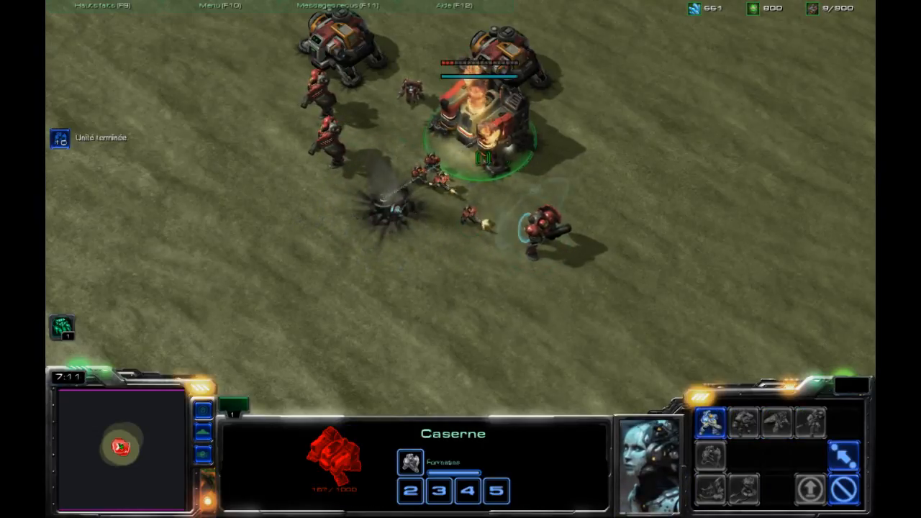
pyautogui.doubleClick(451, 207)
pyautogui.click(526, 238)
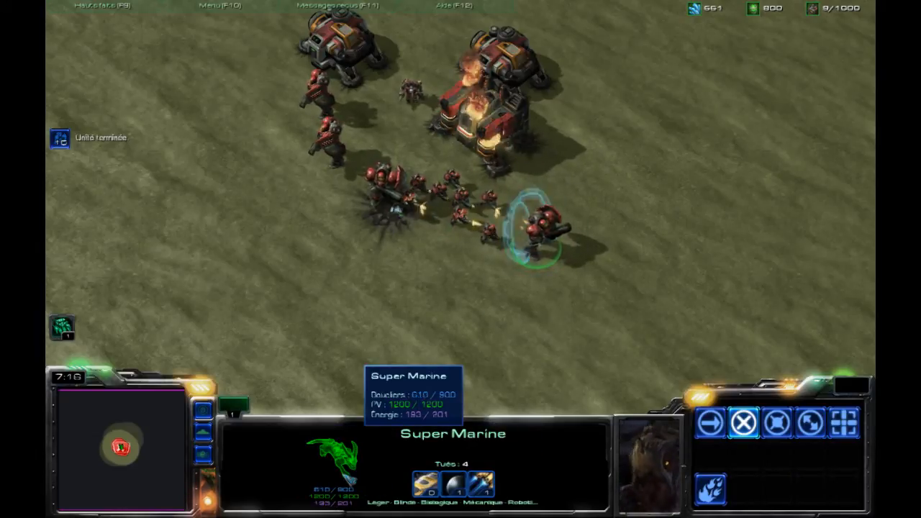
pyautogui.press('alt')
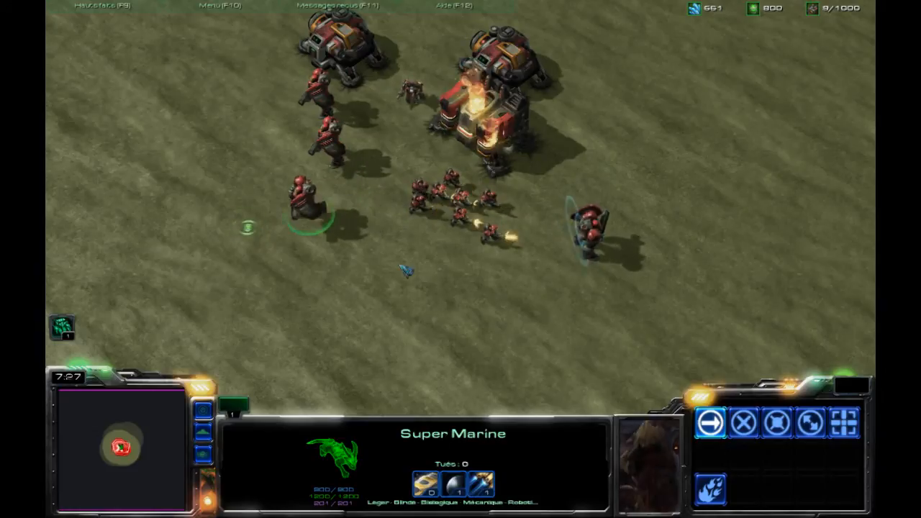
# Inspect the Super Marine's health bars and armour, and check the weapon stats of the marine attacking it
pyautogui.press('alt')
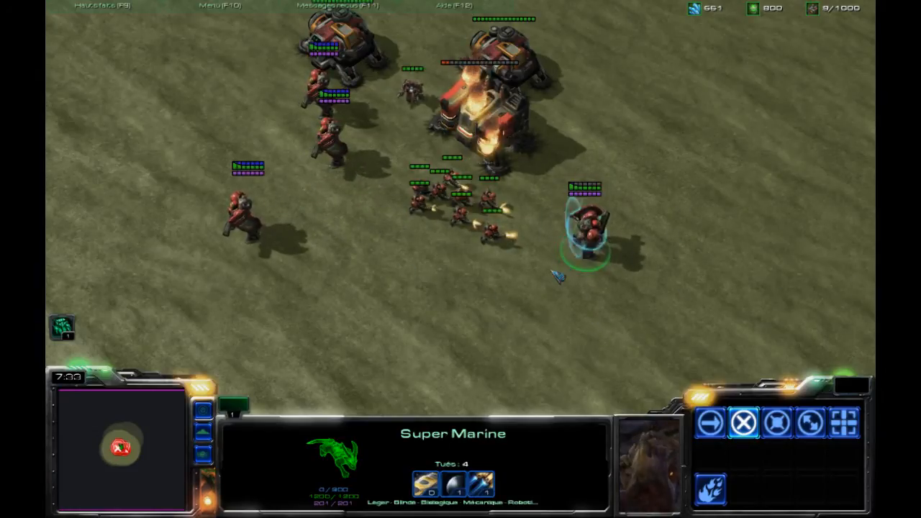
pyautogui.moveTo(431, 486)
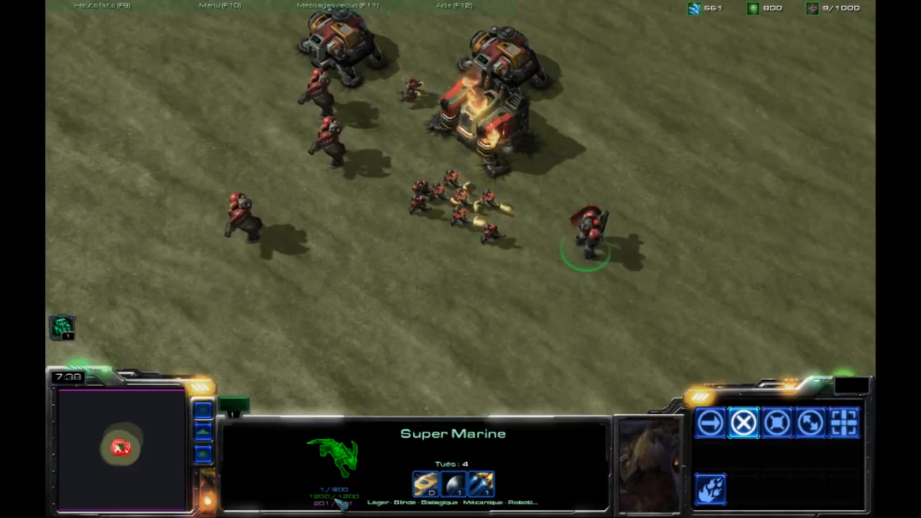
pyautogui.moveTo(473, 255); pyautogui.dragTo(502, 205)
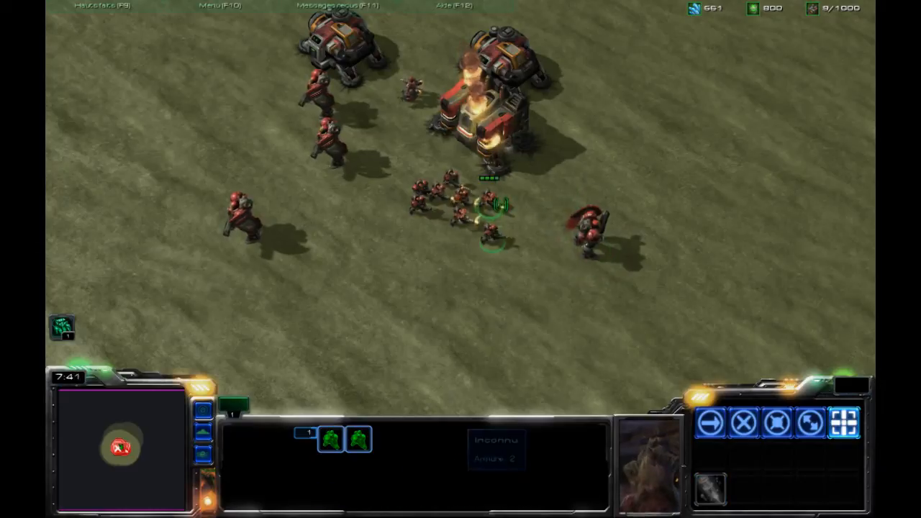
pyautogui.click(481, 241)
pyautogui.moveTo(468, 483)
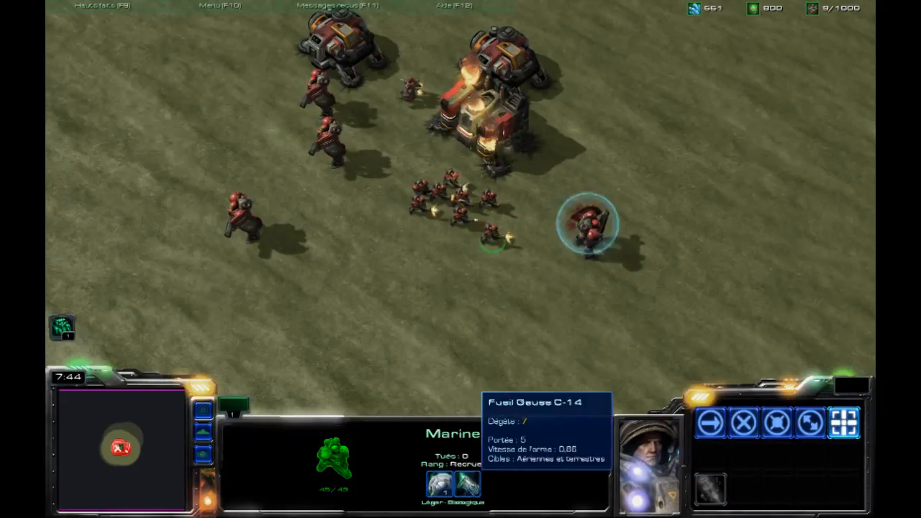
# Pull the Super Marine away from the attacking marines, and direct it onto the open ground below them
pyautogui.click(587, 228)
pyautogui.press('a')
pyautogui.click(678, 267)
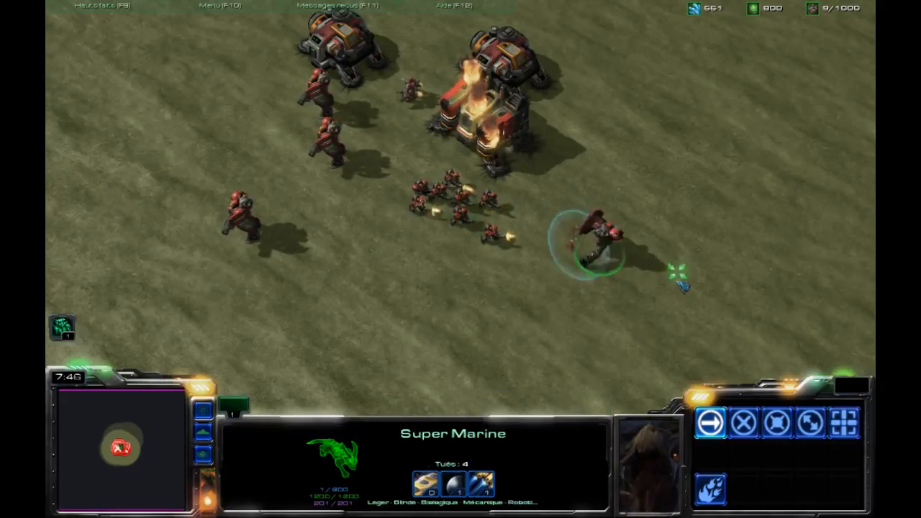
pyautogui.press('a')
pyautogui.click(561, 277)
pyautogui.rightClick(555, 279)
pyautogui.rightClick(532, 333)
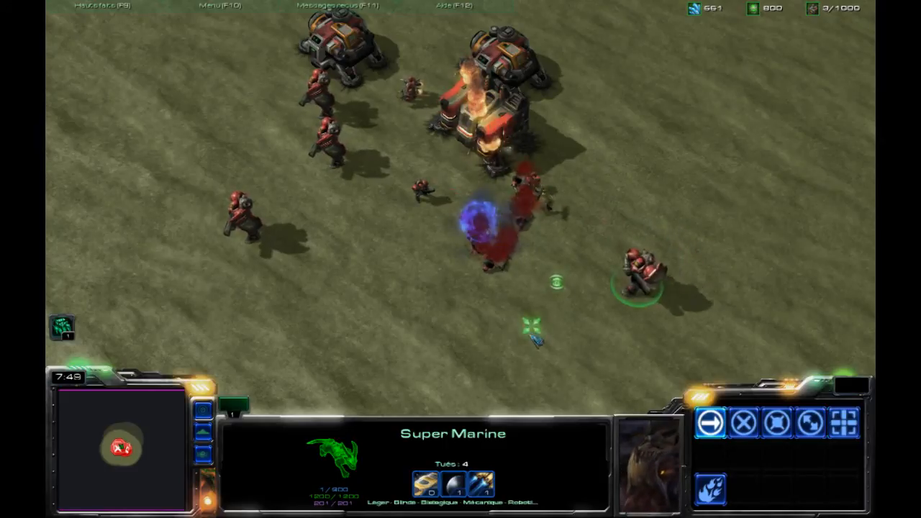
# Order the Super Marine to attack the remaining marines below the burning Caserne one after another
pyautogui.rightClick(421, 303)
pyautogui.press('a')
pyautogui.click(533, 189)
pyautogui.press('a')
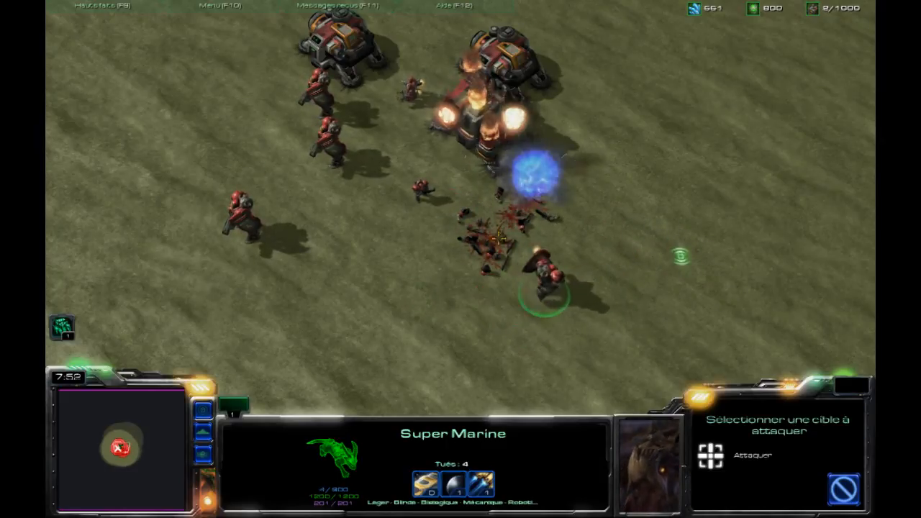
pyautogui.click(422, 191)
# Order the damaged Super Marine to attack the Super Marine standing just below the left Centre technique
pyautogui.rightClick(526, 156)
pyautogui.rightClick(437, 140)
pyautogui.press('a')
pyautogui.click(353, 150)
pyautogui.press('a')
pyautogui.click(331, 144)
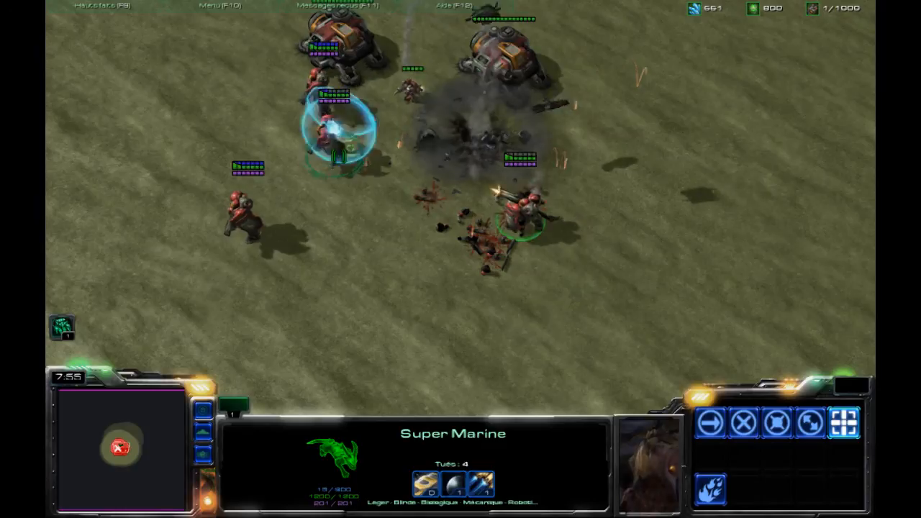
pyautogui.rightClick(419, 249)
pyautogui.click(329, 150)
pyautogui.moveTo(382, 310); pyautogui.dragTo(485, 208)
pyautogui.press('a')
pyautogui.click(332, 146)
pyautogui.press('a')
pyautogui.click(502, 197)
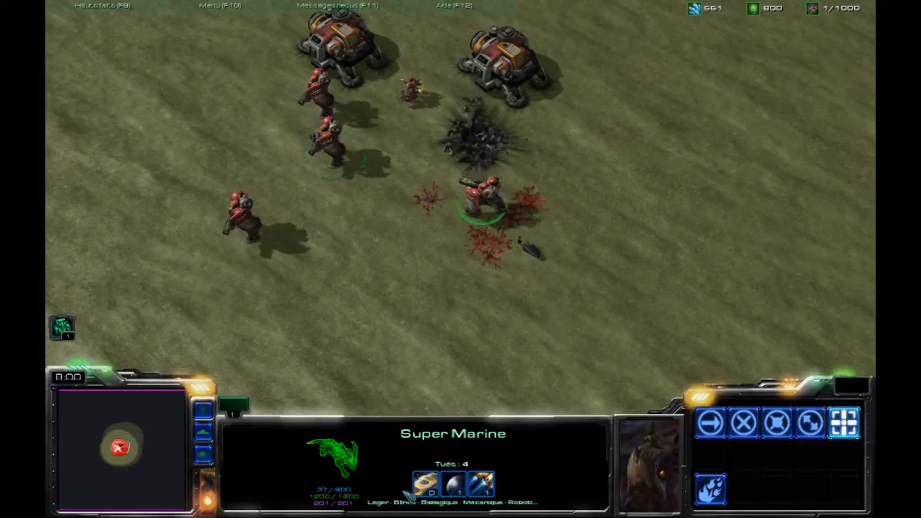
# Select all the Super Marines and gather them between the two Centre technique buildings
pyautogui.click(241, 216)
pyautogui.rightClick(333, 185)
pyautogui.doubleClick(319, 99)
pyautogui.rightClick(356, 120)
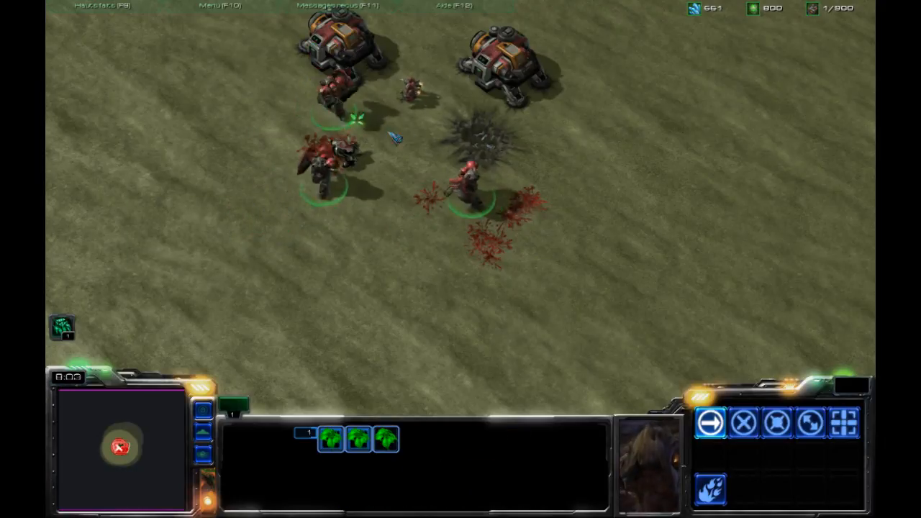
pyautogui.rightClick(401, 109)
pyautogui.press('Up')
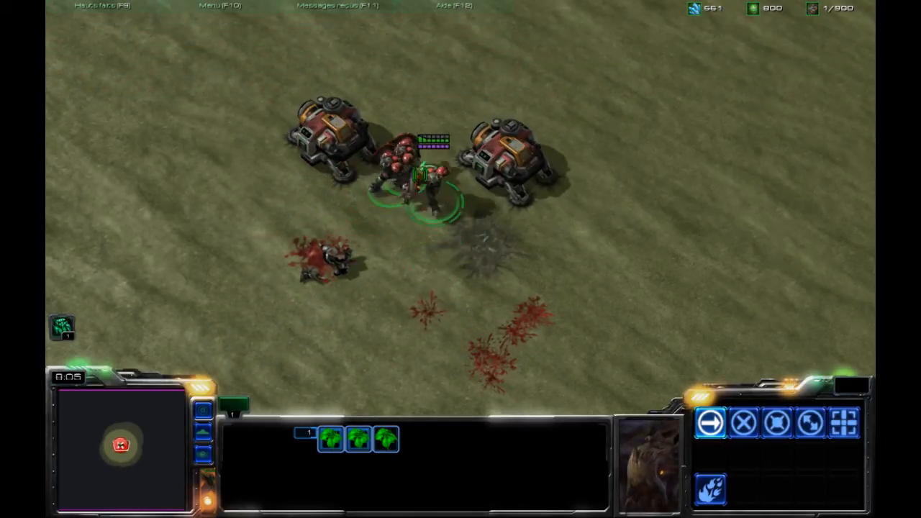
# Order one Super Marine to attack the neighbouring Super Marine, and target the left Centre technique
pyautogui.click(420, 175)
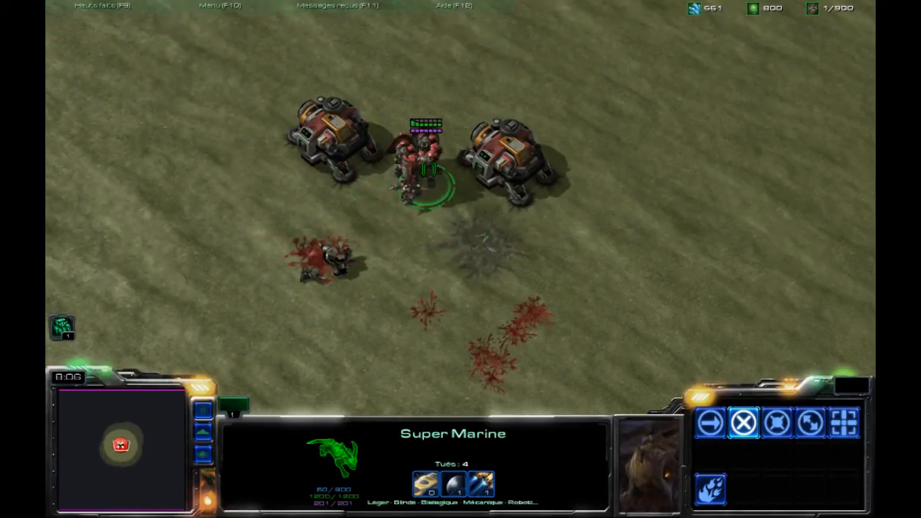
pyautogui.press('a')
pyautogui.click(411, 179)
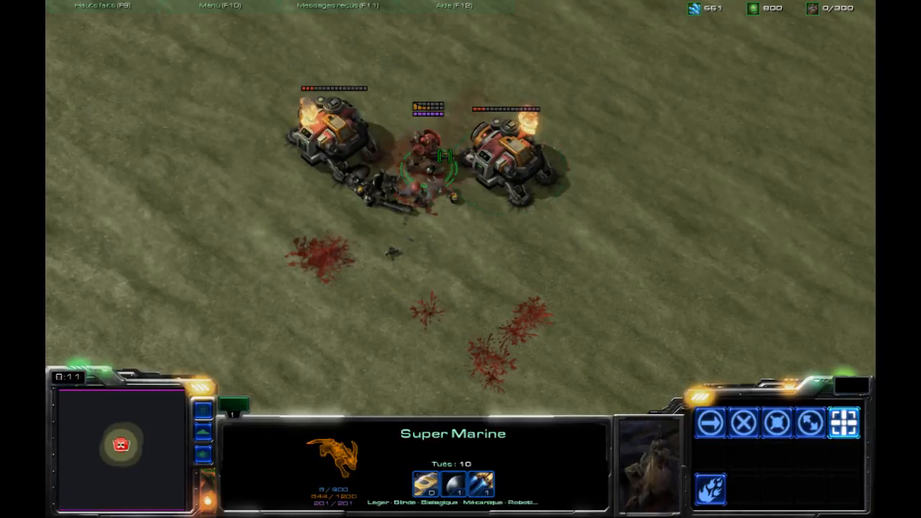
pyautogui.press('a')
pyautogui.click(360, 149)
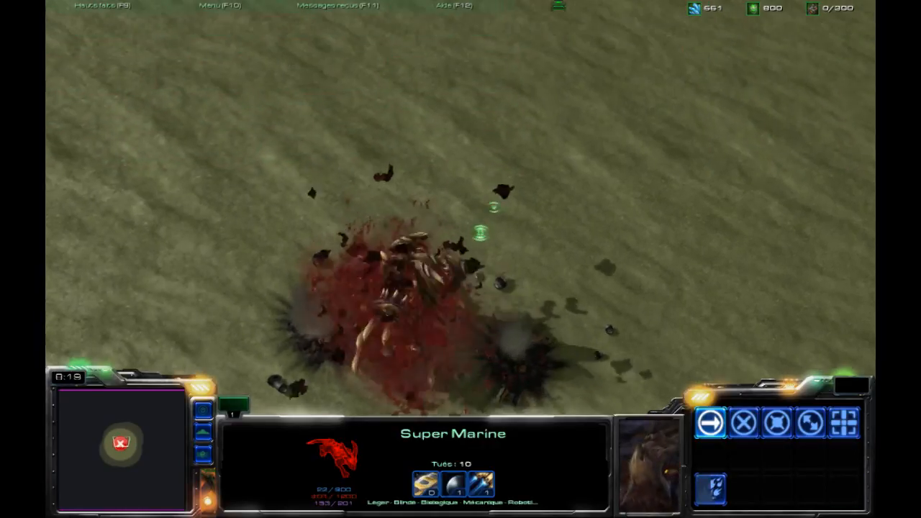
# Move the surviving Super Marine away from the destroyed buildings into the unexplored ground southeast of them
pyautogui.rightClick(618, 184)
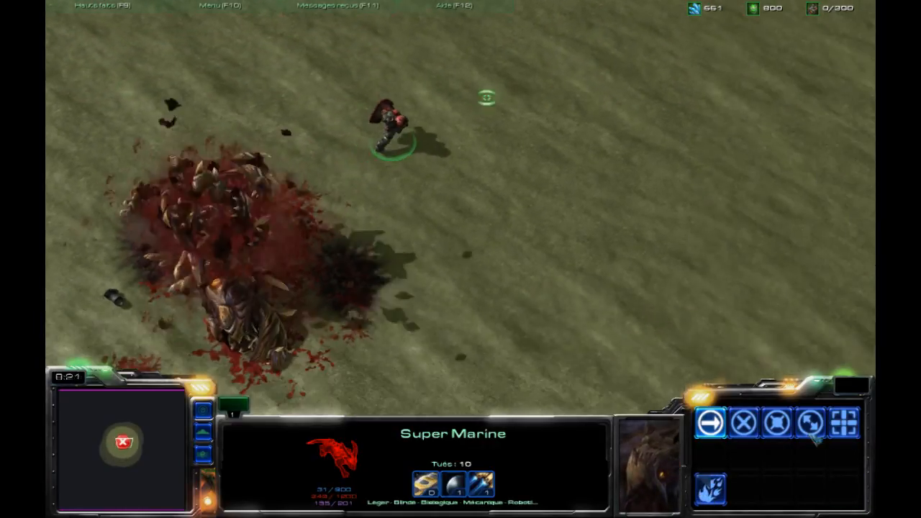
pyautogui.rightClick(728, 292)
pyautogui.rightClick(804, 225)
pyautogui.rightClick(555, 231)
pyautogui.rightClick(842, 154)
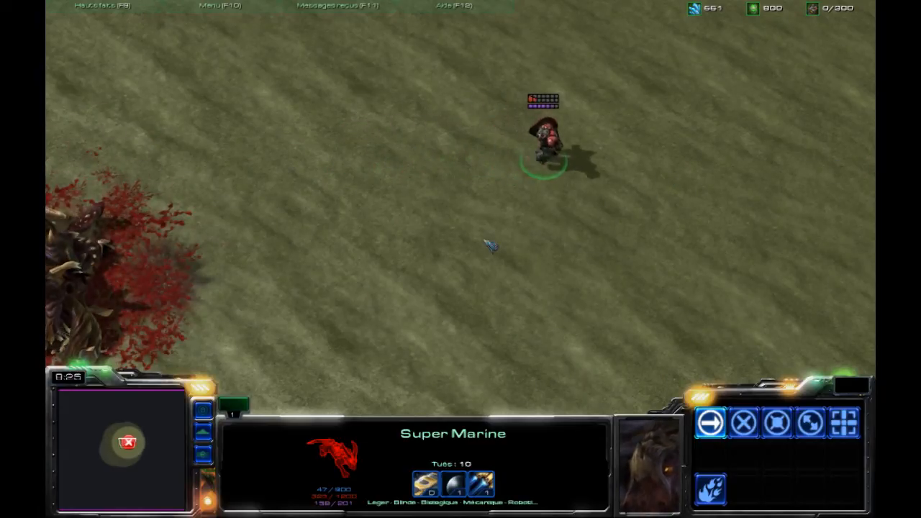
pyautogui.rightClick(506, 169)
pyautogui.rightClick(517, 291)
pyautogui.rightClick(563, 308)
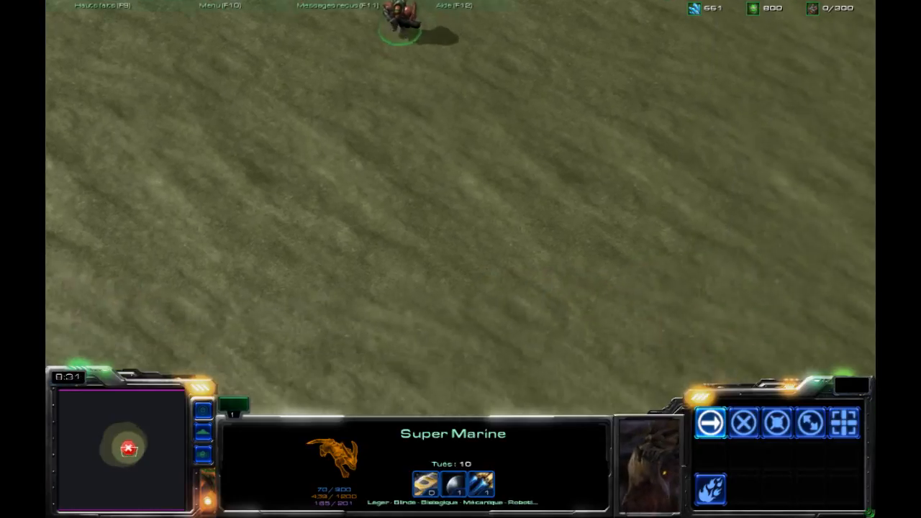
pyautogui.rightClick(769, 314)
pyautogui.rightClick(742, 248)
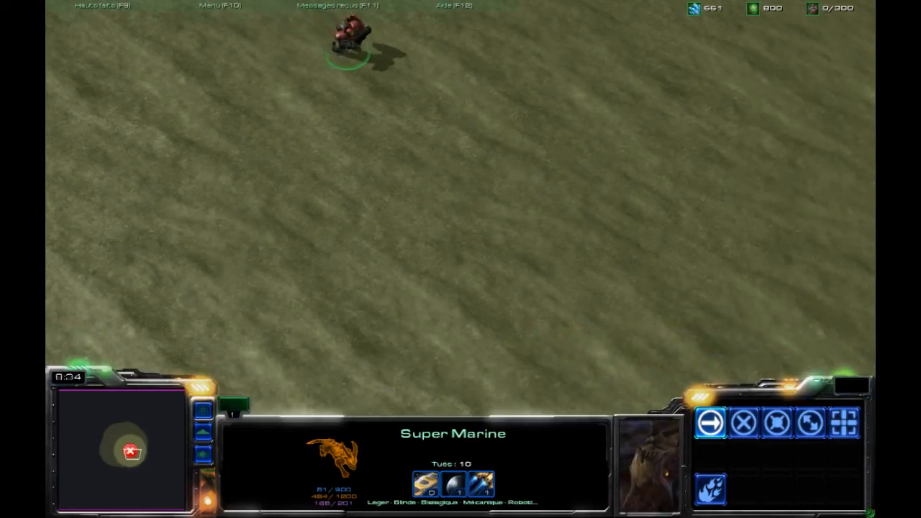
pyautogui.rightClick(644, 320)
pyautogui.rightClick(681, 233)
pyautogui.rightClick(645, 275)
pyautogui.rightClick(670, 140)
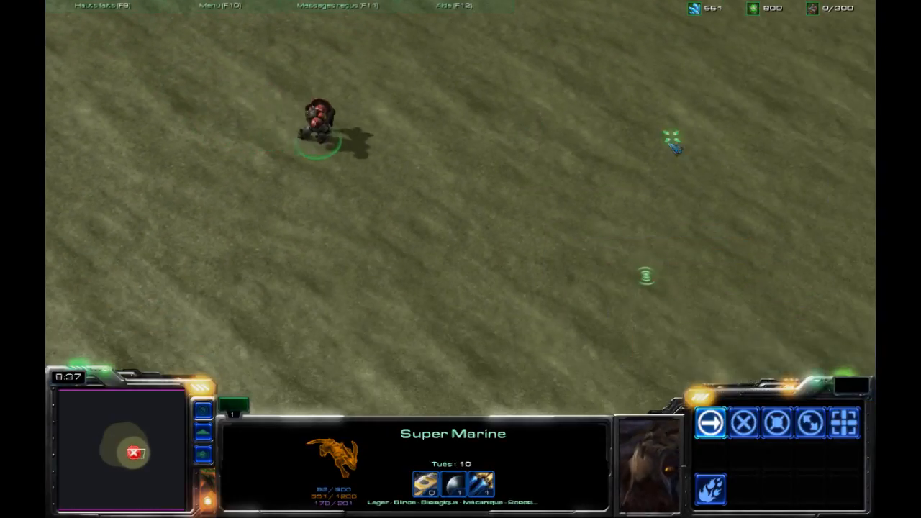
# Move the Super Marine north along the eastern side of the explored area
pyautogui.rightClick(587, 101)
pyautogui.rightClick(465, 54)
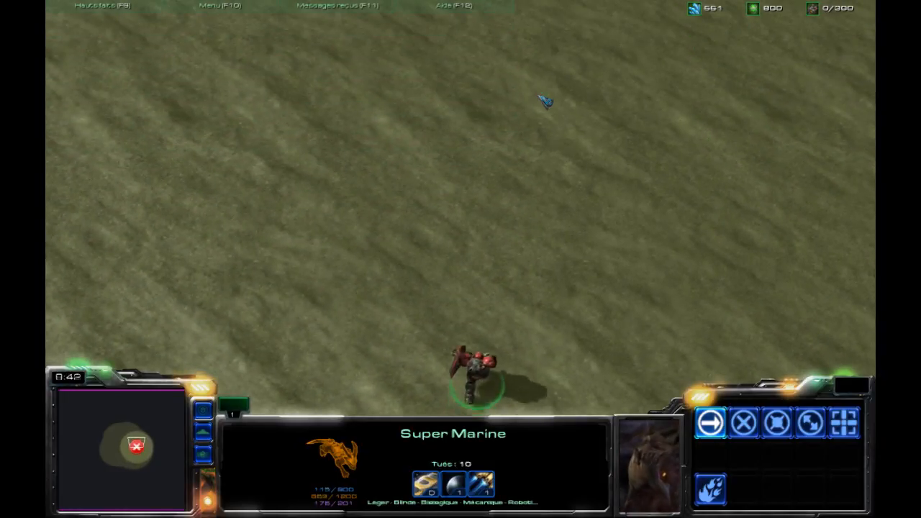
pyautogui.rightClick(470, 90)
pyautogui.rightClick(485, 118)
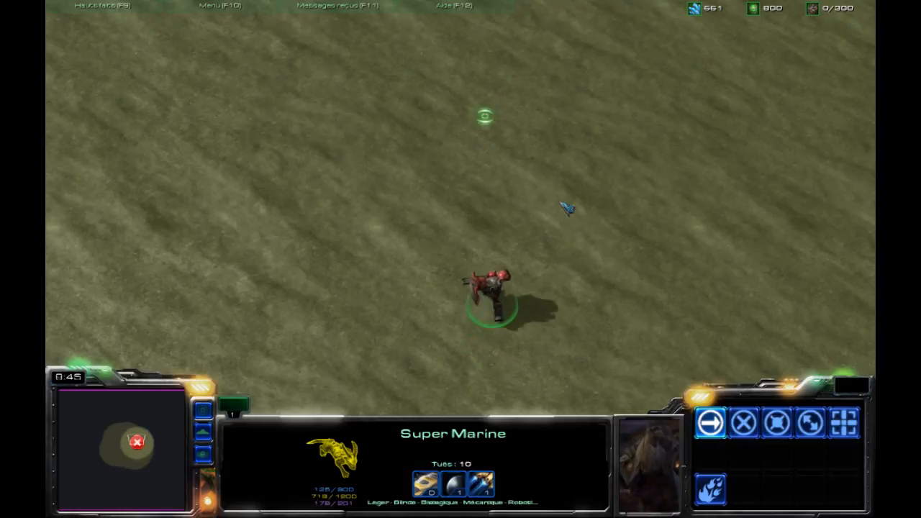
pyautogui.rightClick(518, 169)
pyautogui.rightClick(486, 192)
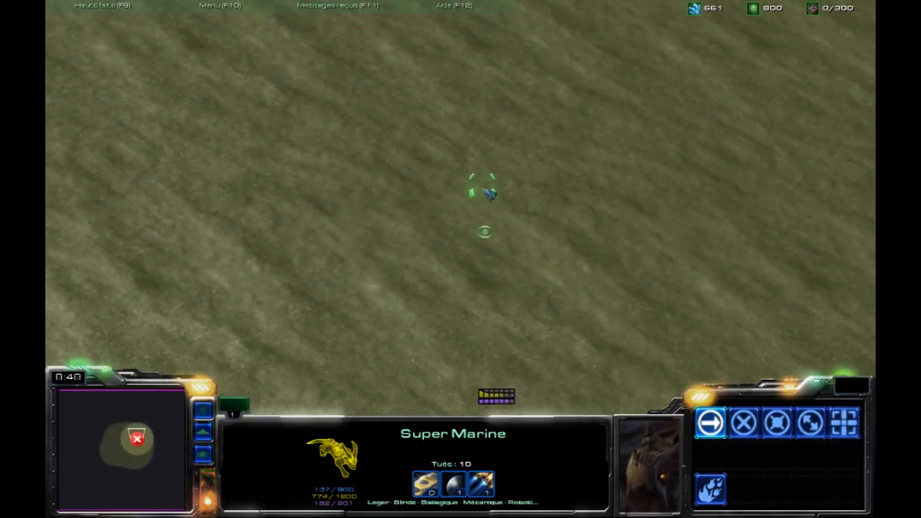
pyautogui.rightClick(470, 117)
pyautogui.rightClick(368, 161)
# Check the Super Marine's shields, health and energy while moving it west across the ground north of the former base
pyautogui.rightClick(113, 295)
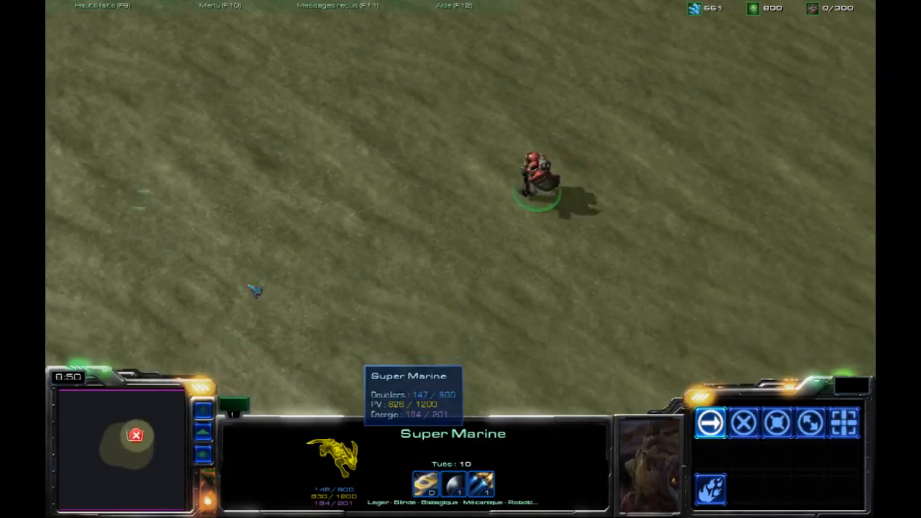
pyautogui.rightClick(422, 190)
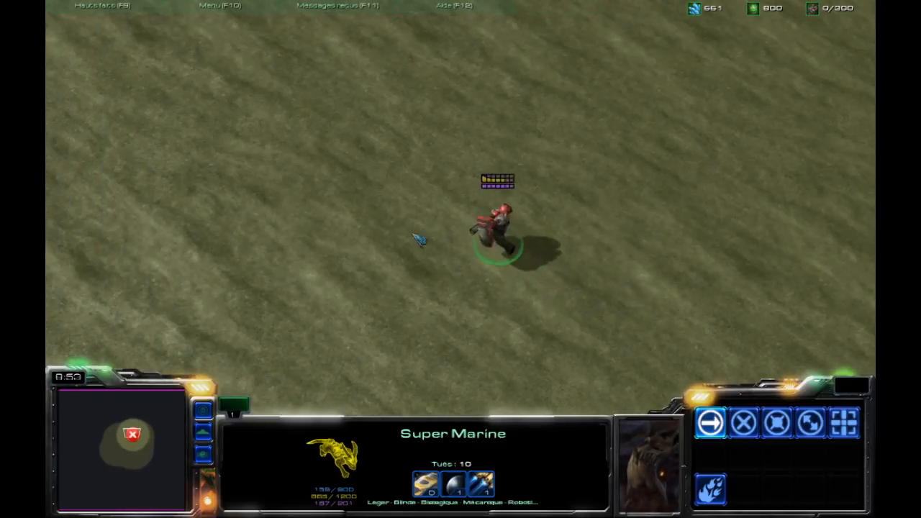
pyautogui.press('s')
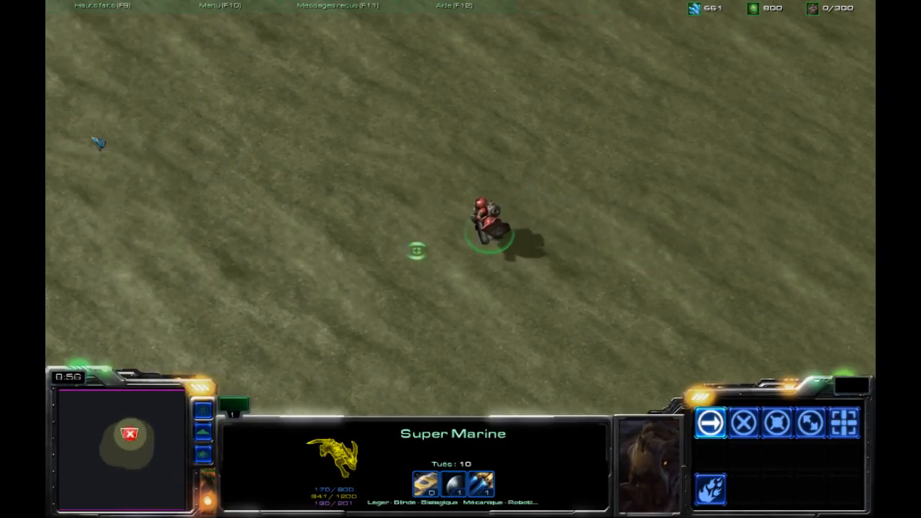
pyautogui.rightClick(159, 142)
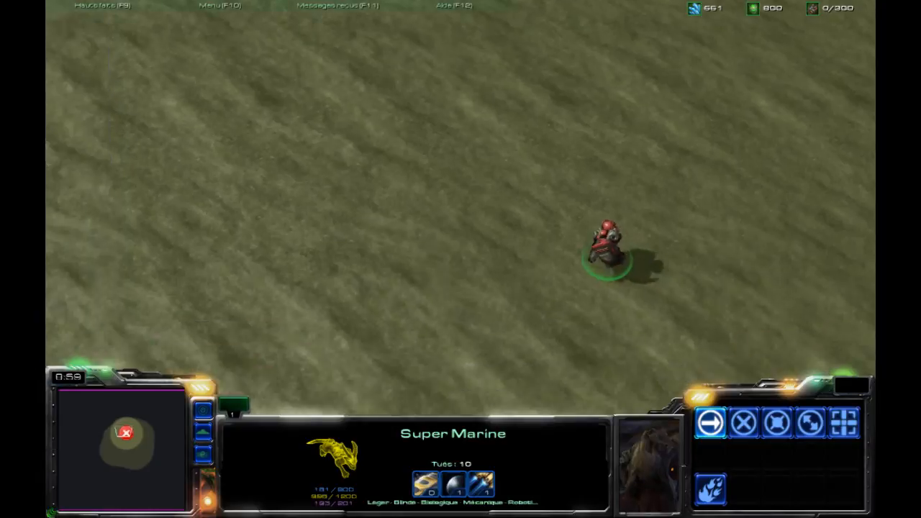
pyautogui.press('s')
pyautogui.rightClick(421, 174)
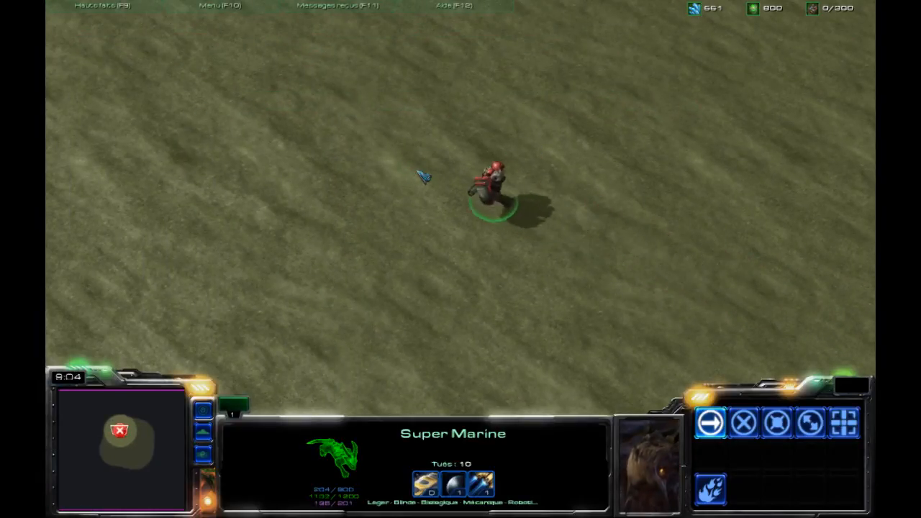
pyautogui.press('s')
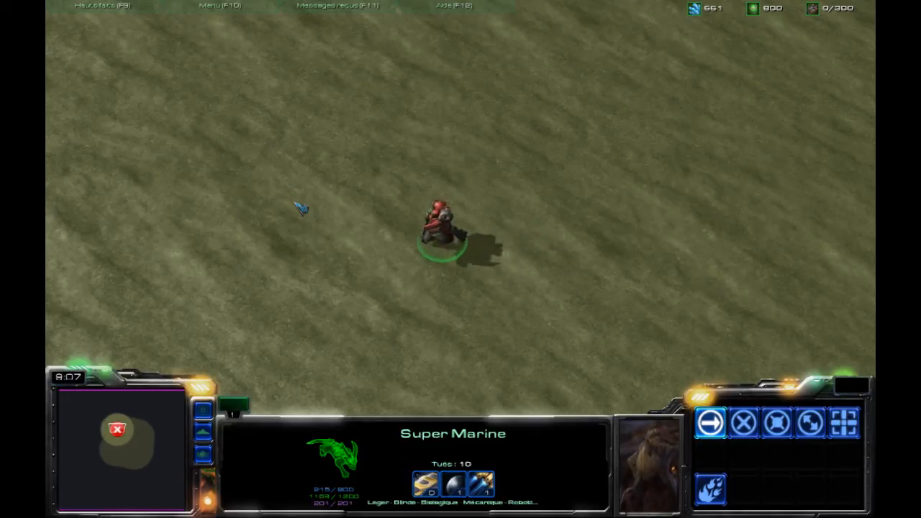
pyautogui.rightClick(272, 163)
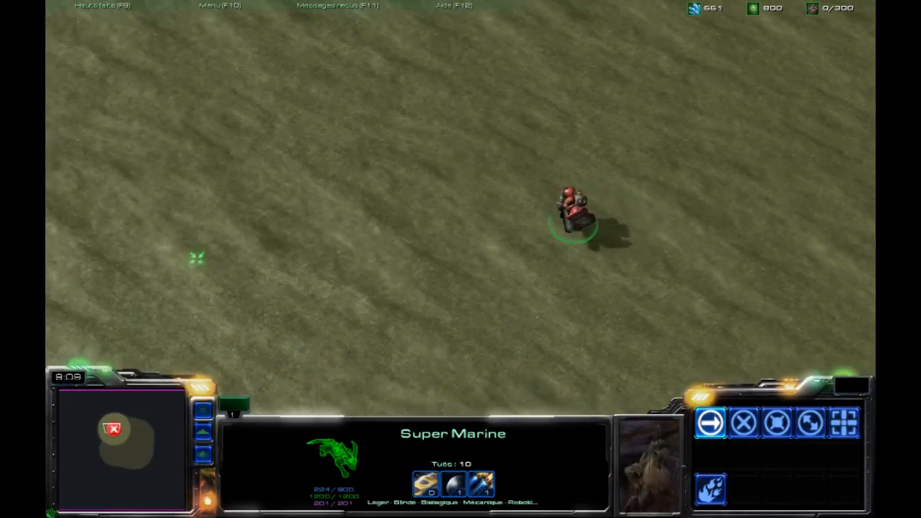
pyautogui.rightClick(350, 225)
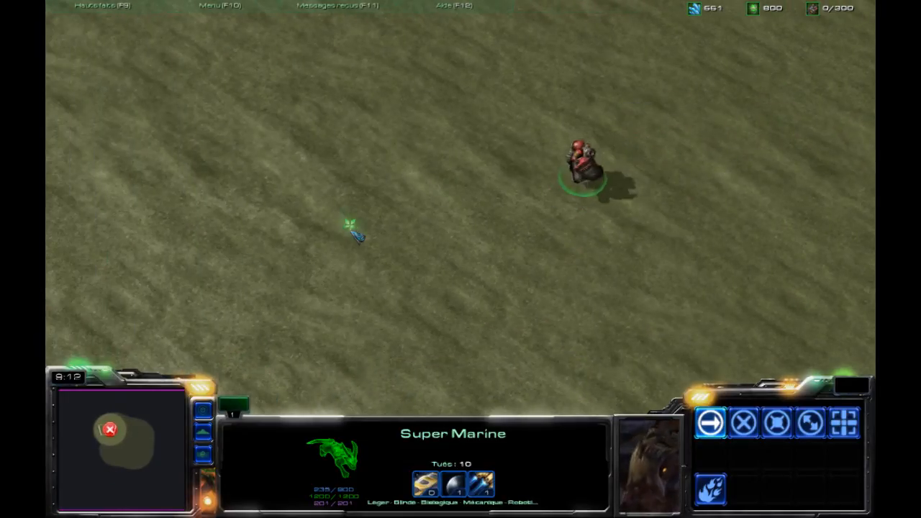
pyautogui.rightClick(122, 293)
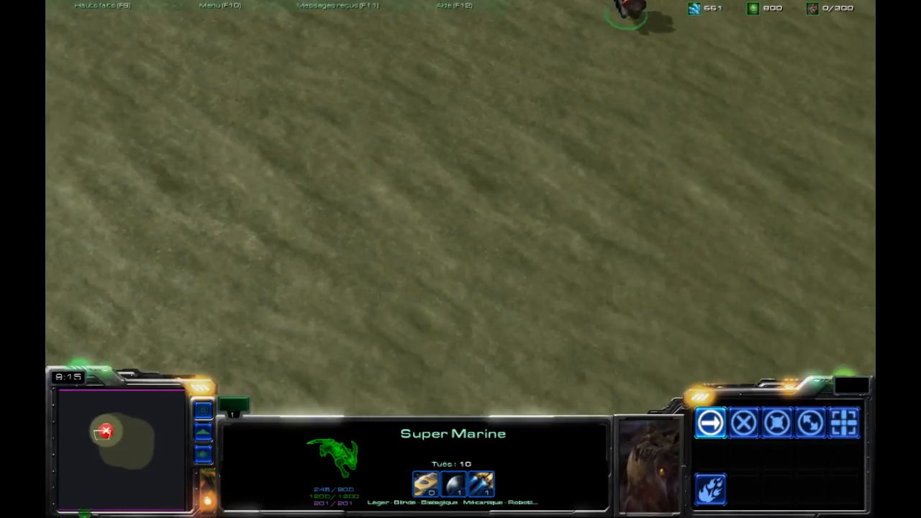
# Move the Super Marine south along the western side of the explored area and back east
pyautogui.rightClick(286, 281)
pyautogui.rightClick(341, 291)
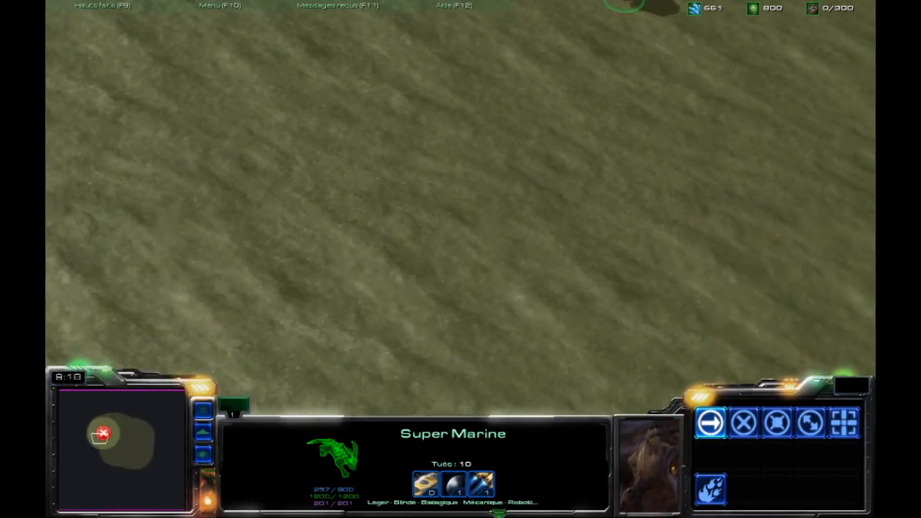
pyautogui.rightClick(446, 390)
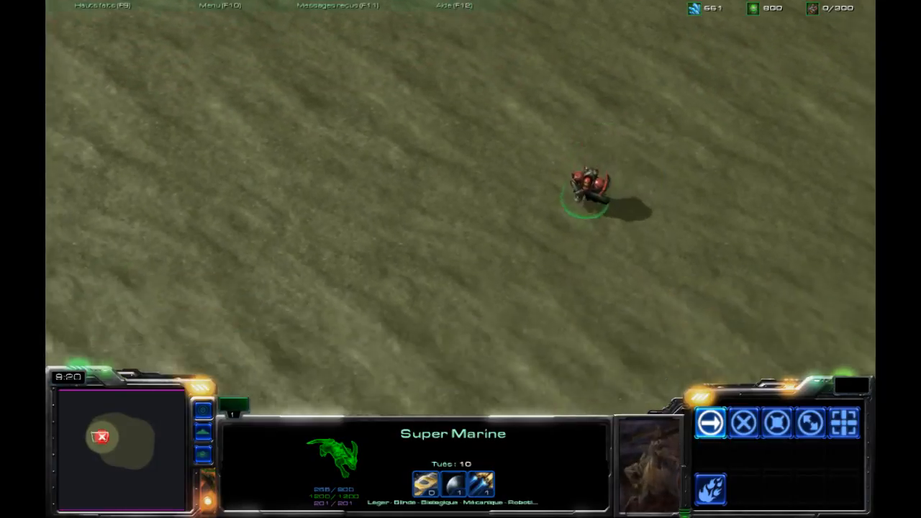
pyautogui.moveTo(121, 173); pyautogui.dragTo(608, 504)
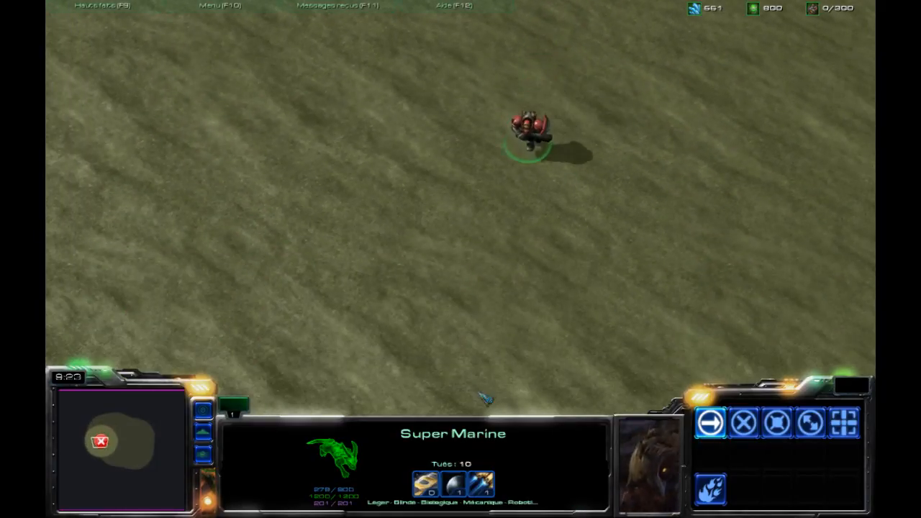
pyautogui.rightClick(646, 255)
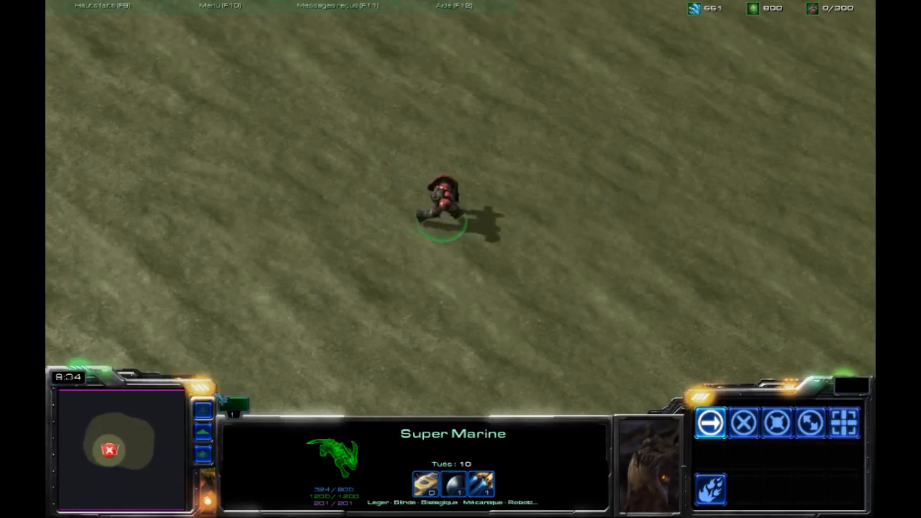
pyautogui.moveTo(145, 458); pyautogui.dragTo(116, 450)
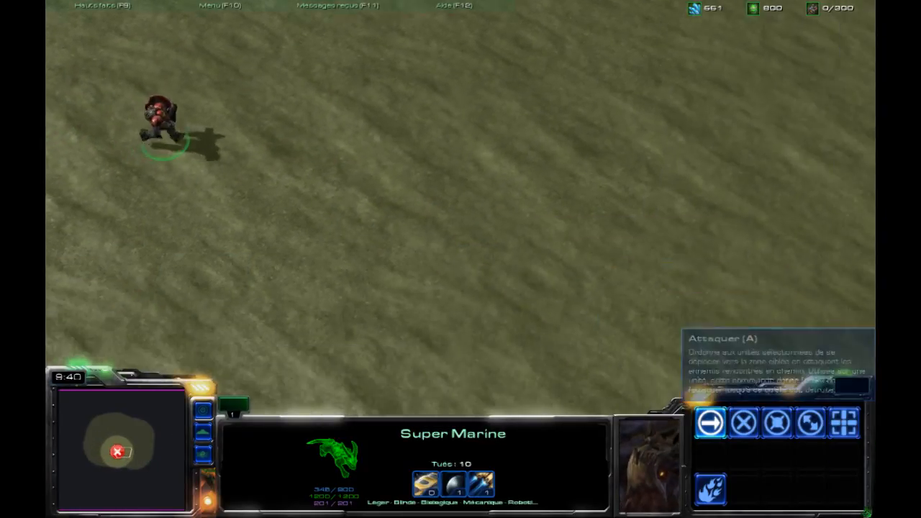